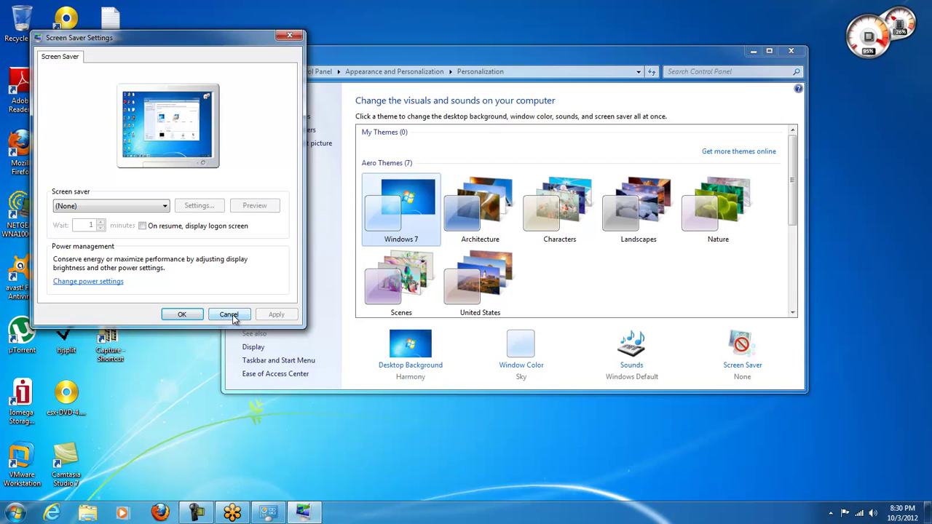
Step: Set the Balanced power plan to turn off the display after 30 minutes and sleep after 1 hour, and save
{"action": "left_click", "coordinate": [229, 315]}
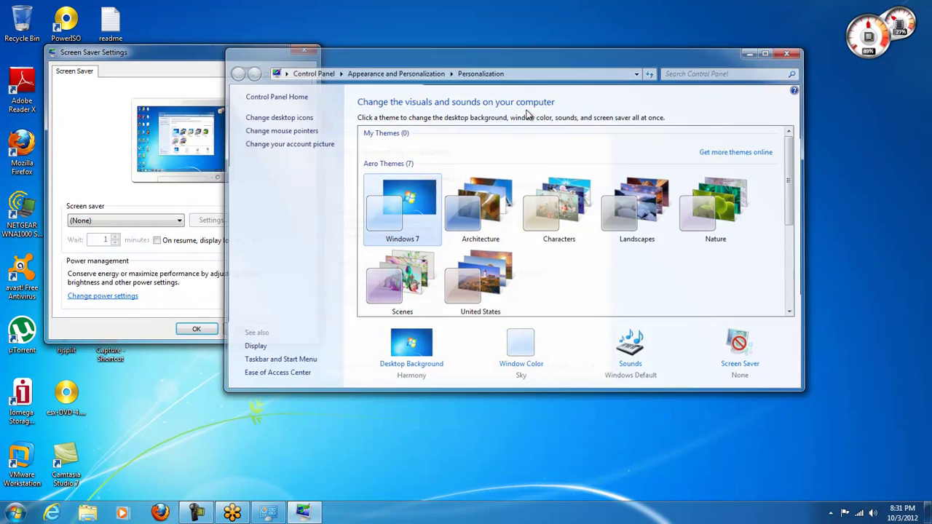
{"action": "left_click", "coordinate": [790, 51]}
{"action": "left_click", "coordinate": [101, 297]}
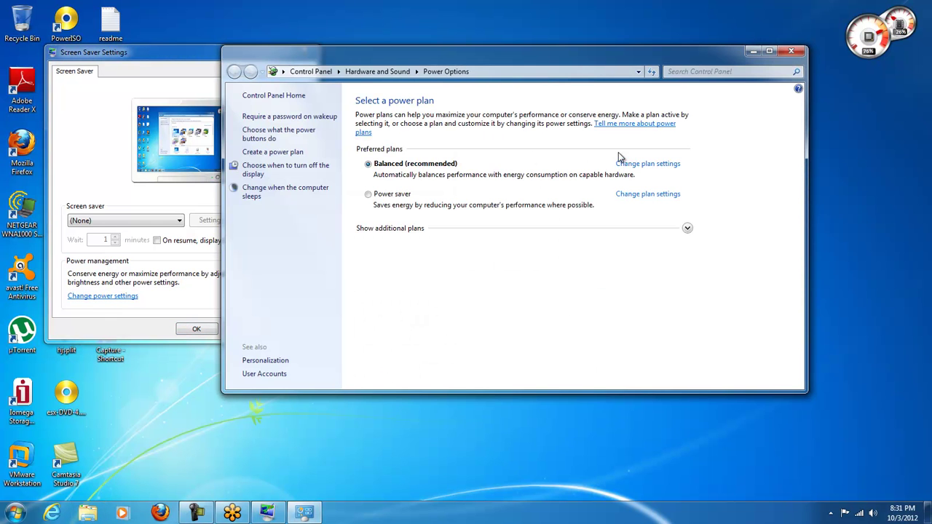
{"action": "left_click", "coordinate": [650, 165]}
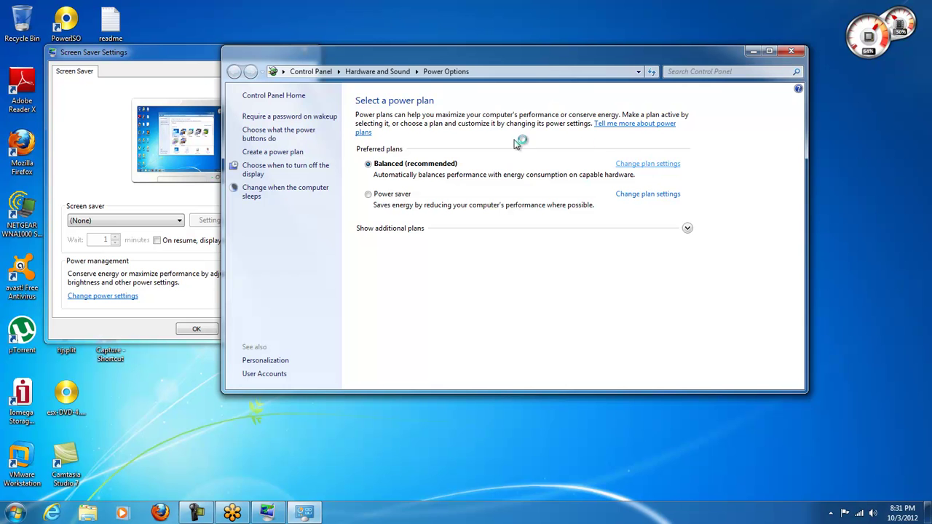
{"action": "left_click", "coordinate": [514, 149]}
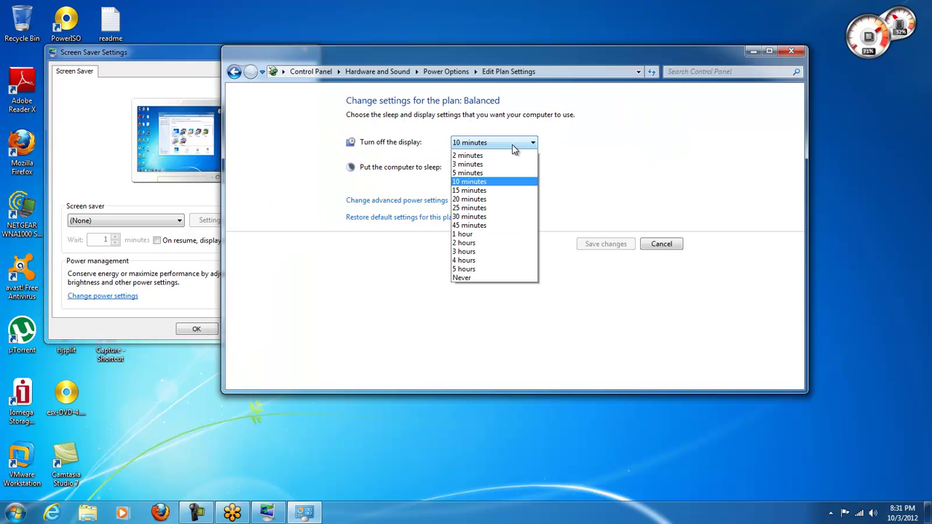
{"action": "left_click", "coordinate": [498, 222]}
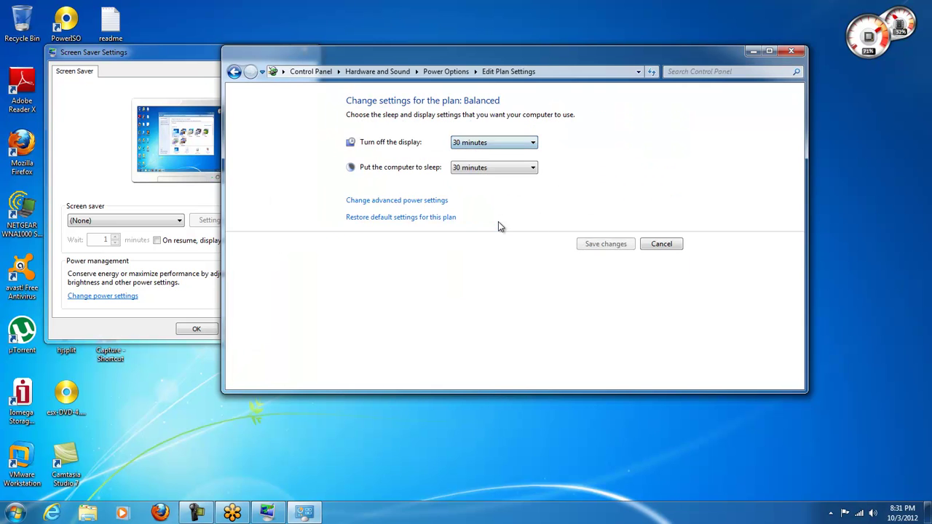
{"action": "left_click", "coordinate": [500, 168]}
{"action": "left_click", "coordinate": [497, 266]}
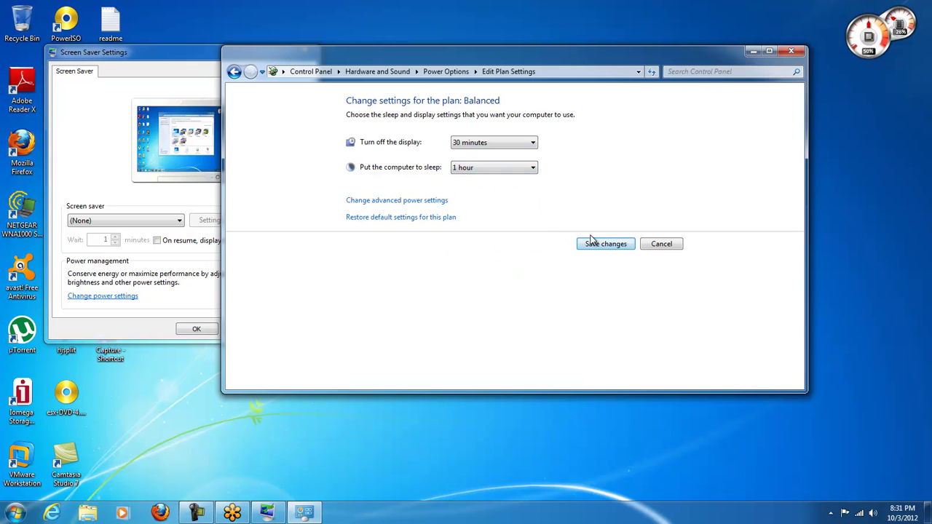
{"action": "left_click", "coordinate": [594, 244]}
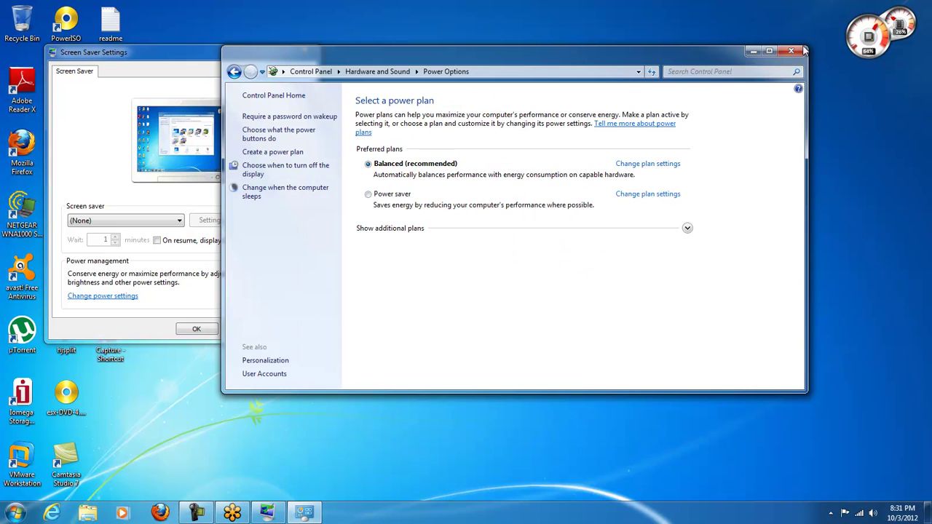
{"action": "left_click", "coordinate": [802, 50]}
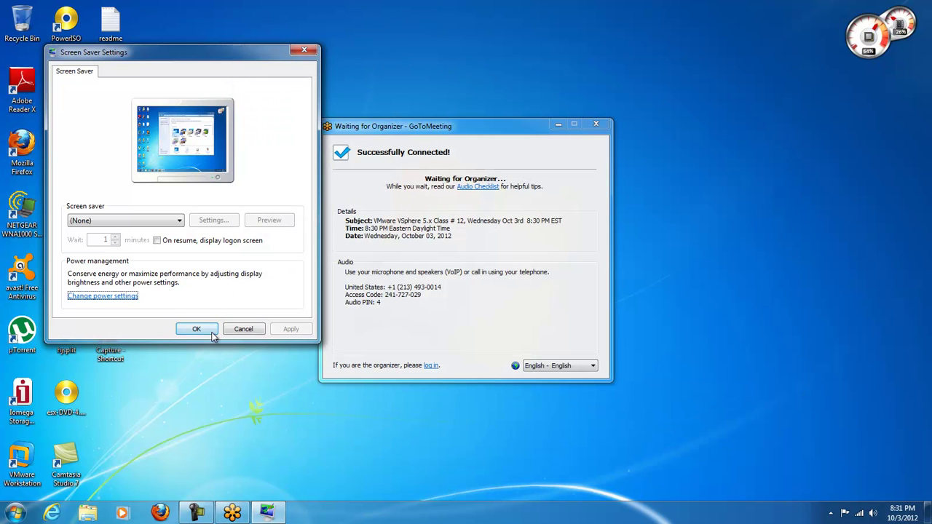
Step: Close Screen Saver Settings with OK and wait for the presenter's shared vCenter console
{"action": "left_click", "coordinate": [197, 329]}
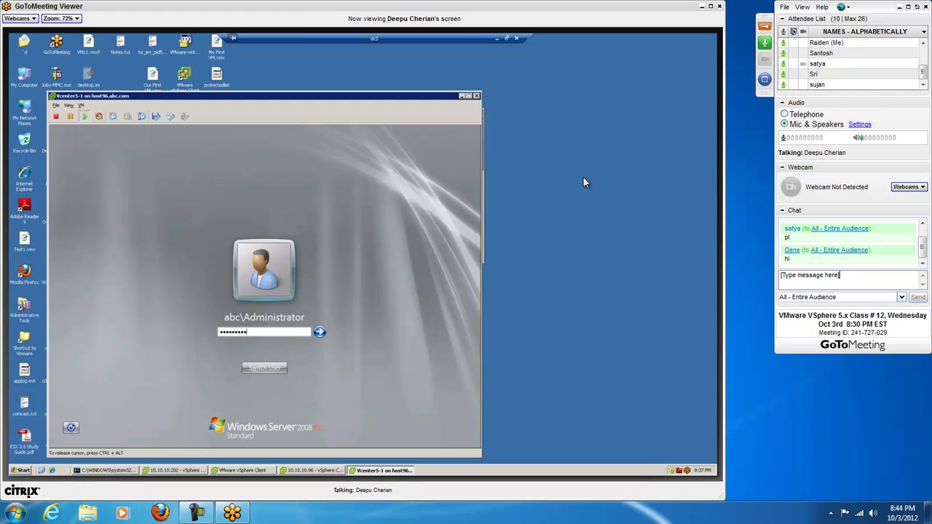
Step: Submit the Administrator sign-in on the vCenter VM console
{"action": "key", "text": "Return"}
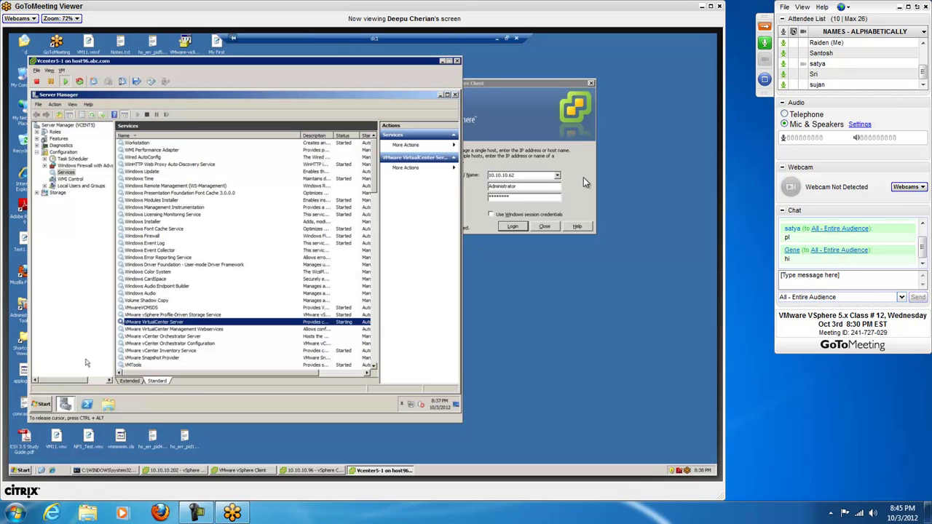
Step: Start Task Manager from the VM taskbar and show its Processes list
{"action": "right_click", "coordinate": [171, 325]}
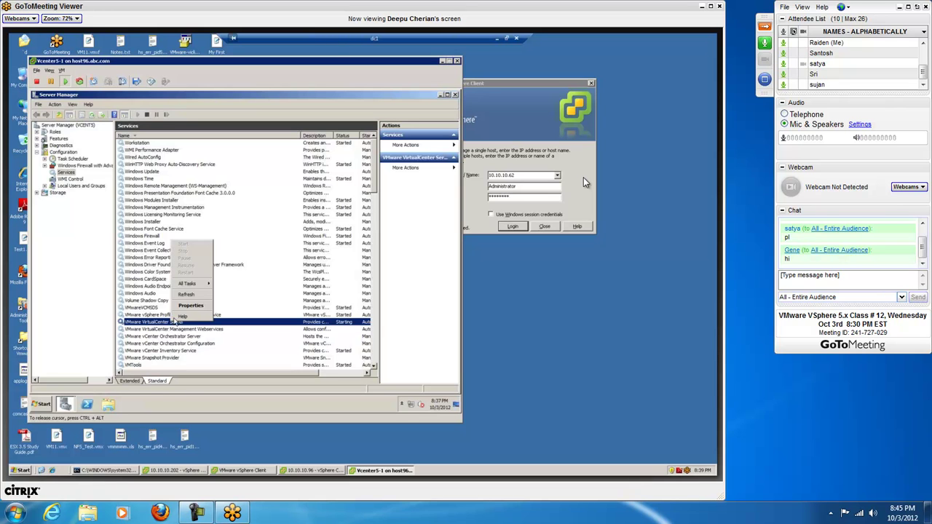
{"action": "right_click", "coordinate": [358, 407]}
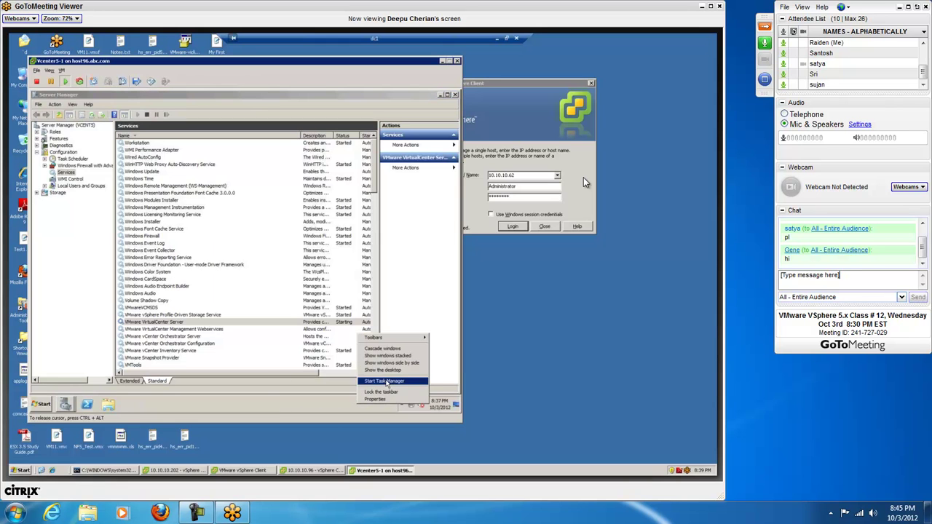
{"action": "left_click", "coordinate": [388, 380]}
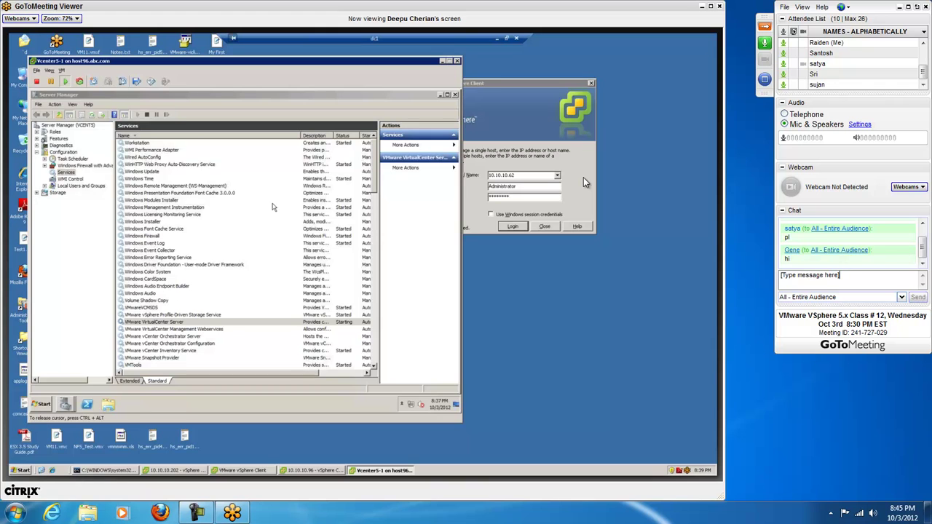
{"action": "left_click", "coordinate": [87, 119]}
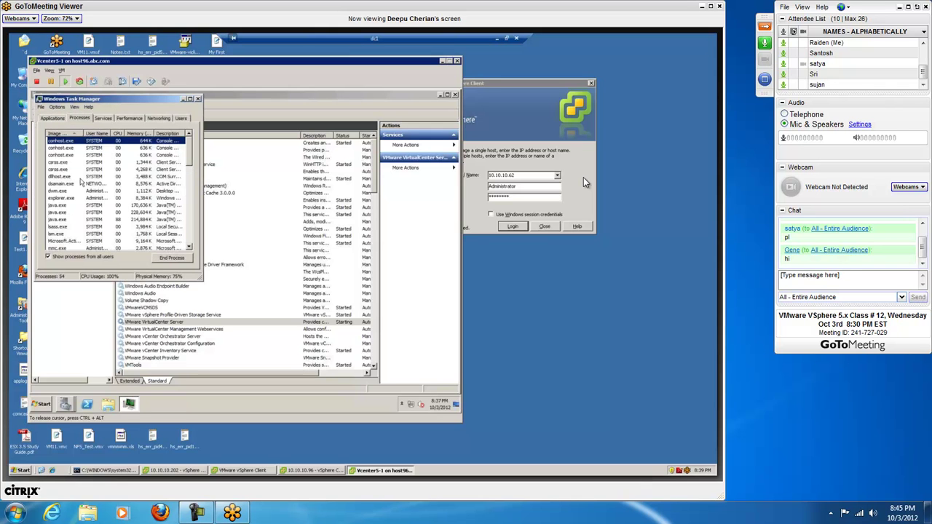
Step: Find vpxd.exe at the bottom of the process list and end it, confirming the prompt
{"action": "left_click", "coordinate": [70, 188]}
{"action": "key", "text": "v"}
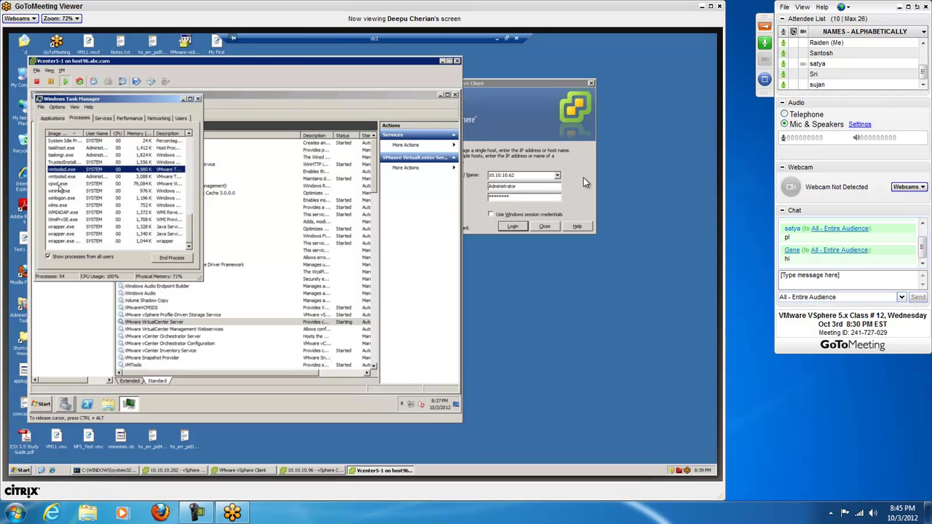
{"action": "right_click", "coordinate": [60, 185]}
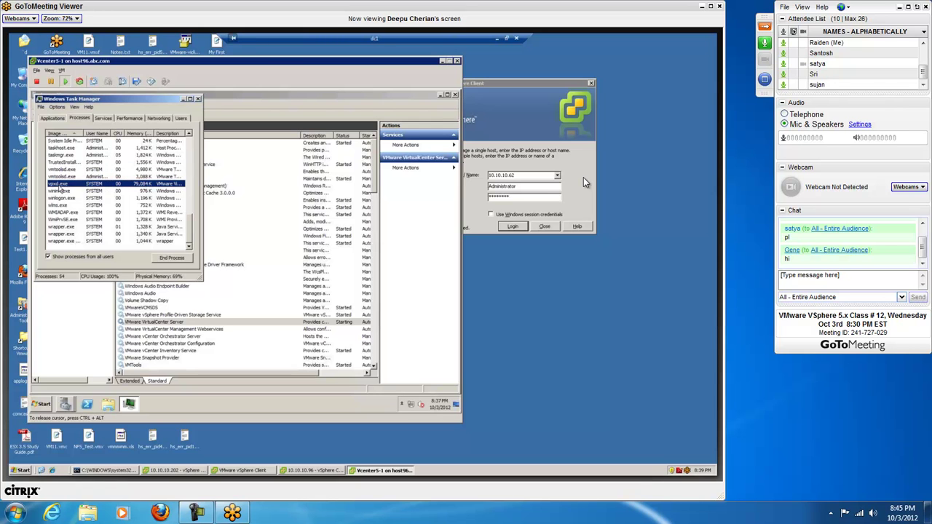
{"action": "left_click", "coordinate": [79, 201]}
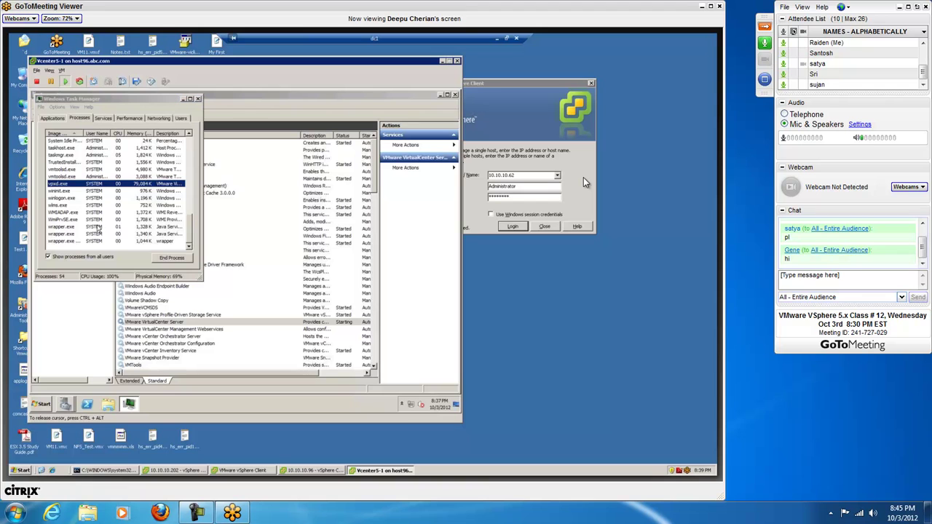
{"action": "left_click", "coordinate": [262, 258]}
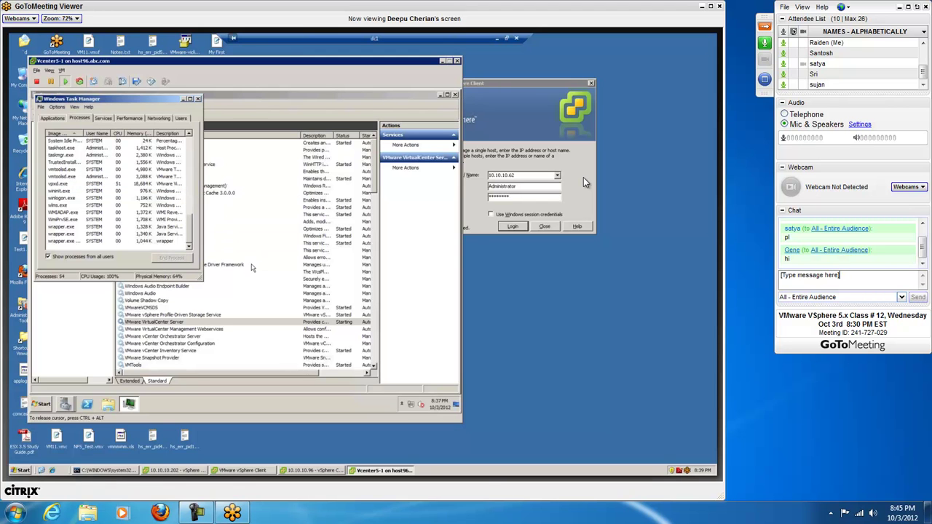
Step: Review VMware VirtualCenter Server's properties (vpxd, Automatic Delayed Start, status Starting), then cancel
{"action": "left_click", "coordinate": [240, 324]}
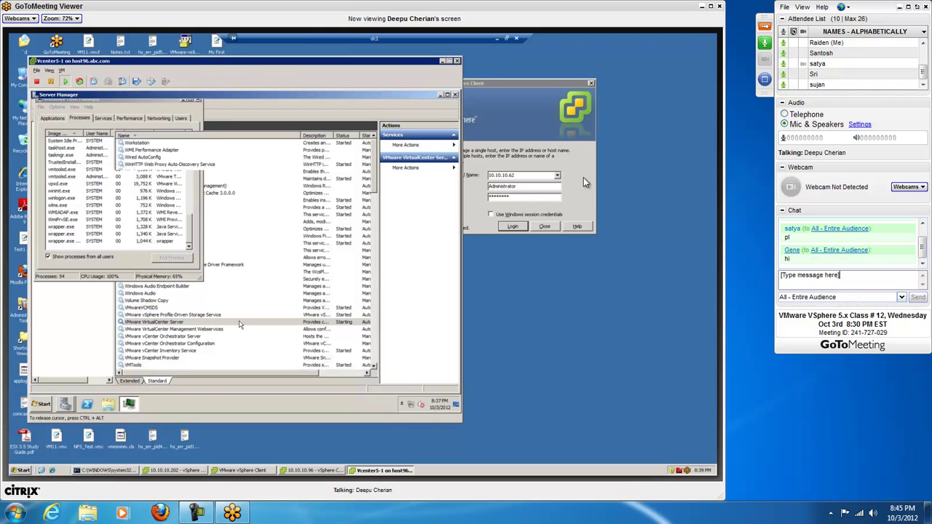
{"action": "right_click", "coordinate": [240, 325]}
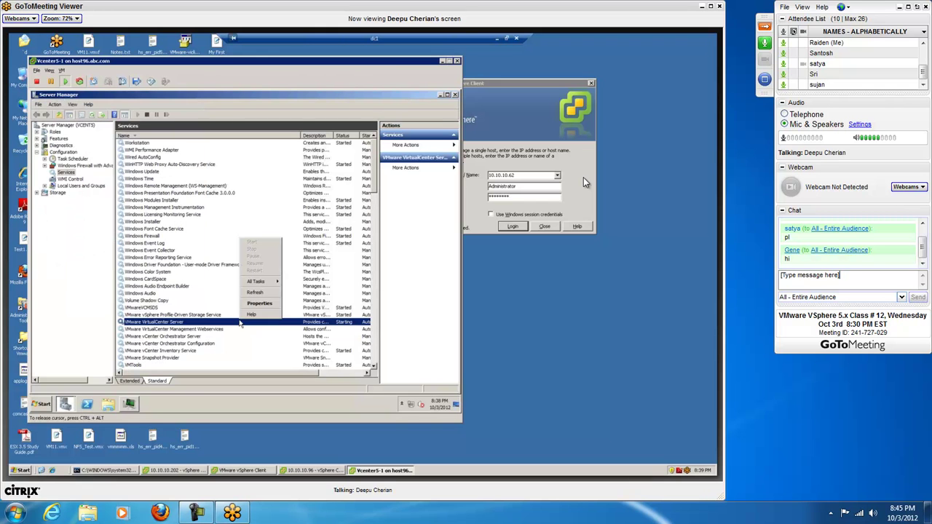
{"action": "left_click", "coordinate": [254, 307]}
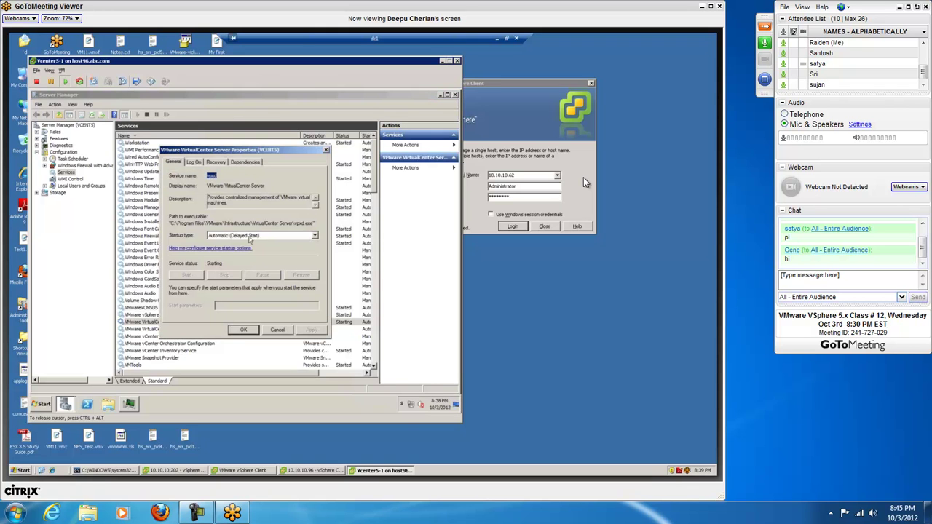
{"action": "left_click", "coordinate": [277, 330]}
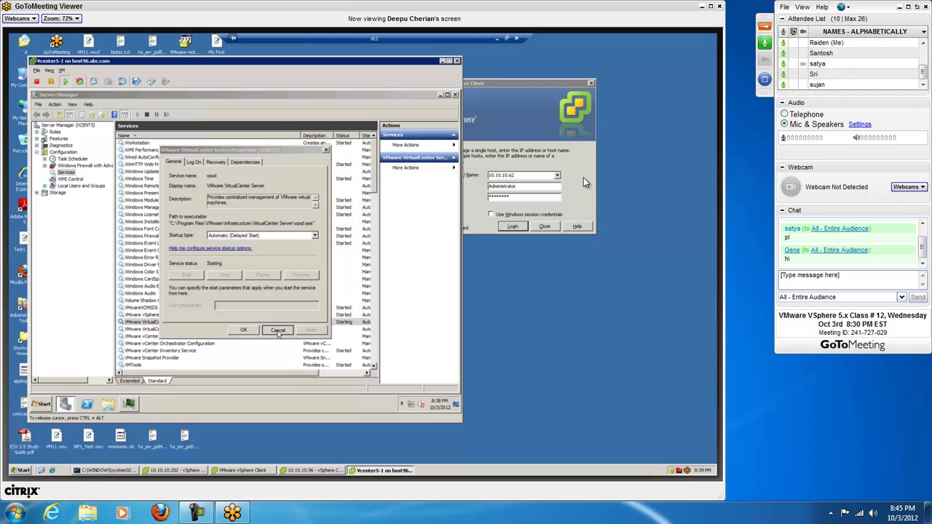
Step: Open the VM's Task Manager and end the vpxd.exe process twice, confirming each time
{"action": "right_click", "coordinate": [276, 410]}
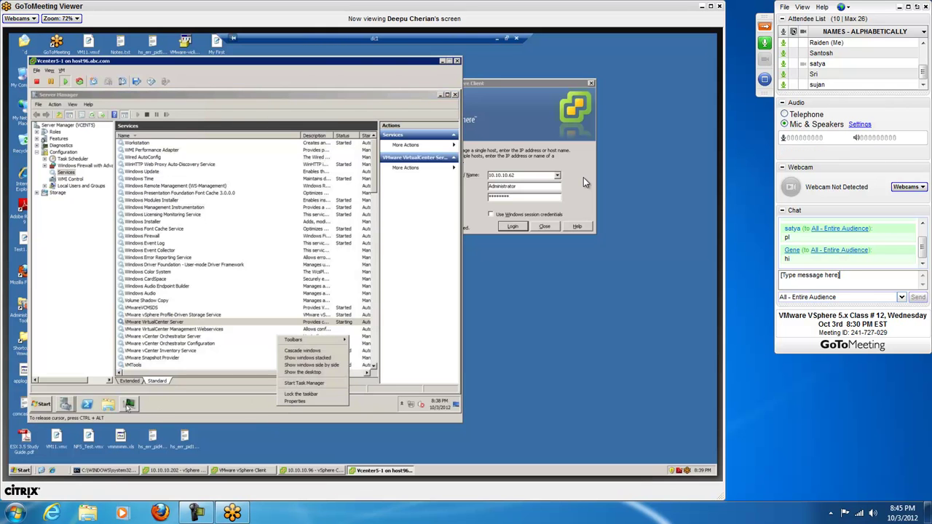
{"action": "left_click", "coordinate": [128, 405]}
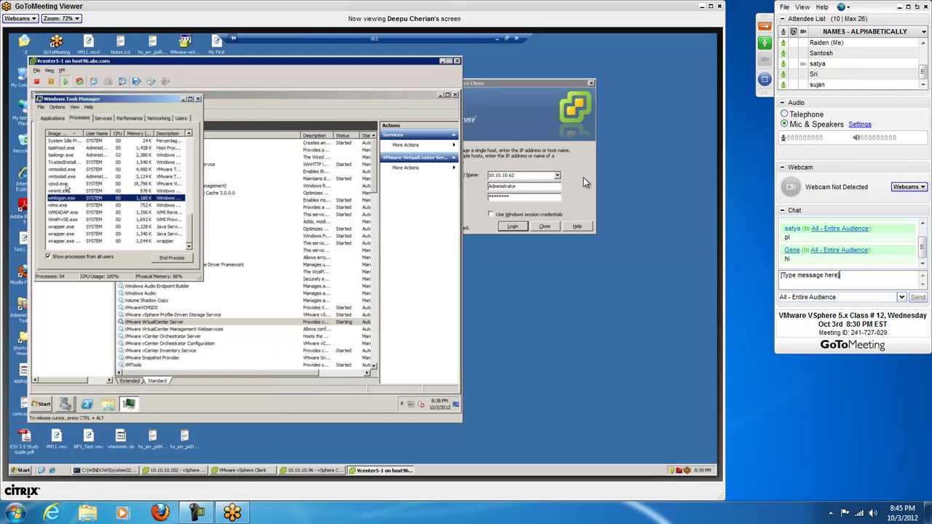
{"action": "left_click", "coordinate": [65, 185]}
{"action": "left_click", "coordinate": [165, 260]}
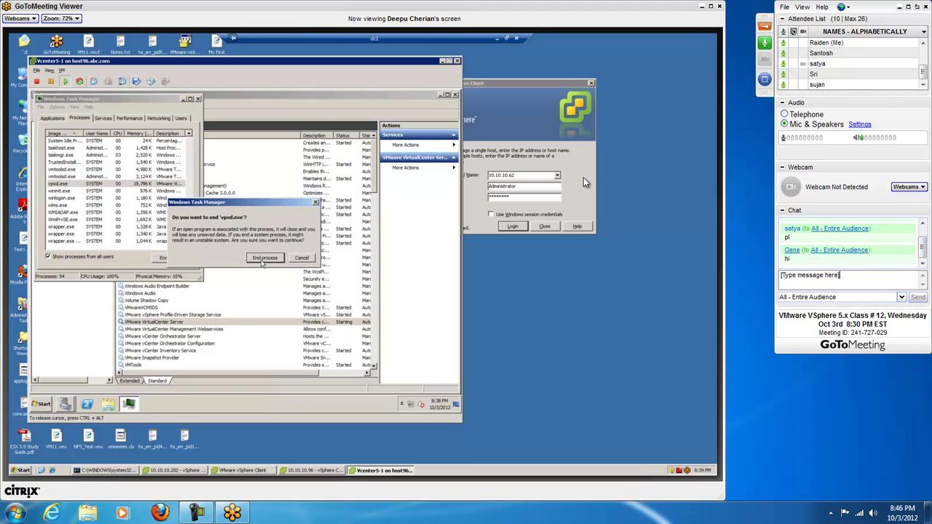
{"action": "left_click", "coordinate": [265, 260]}
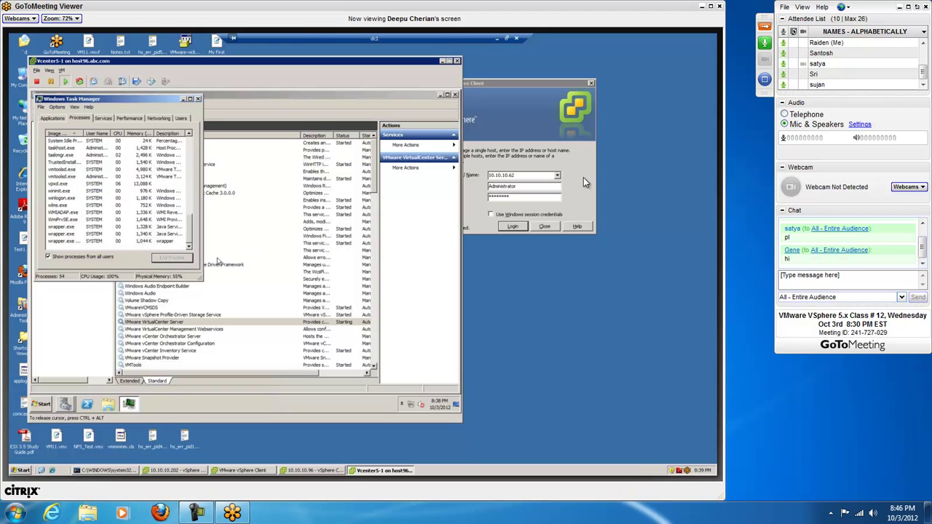
{"action": "left_click", "coordinate": [65, 185]}
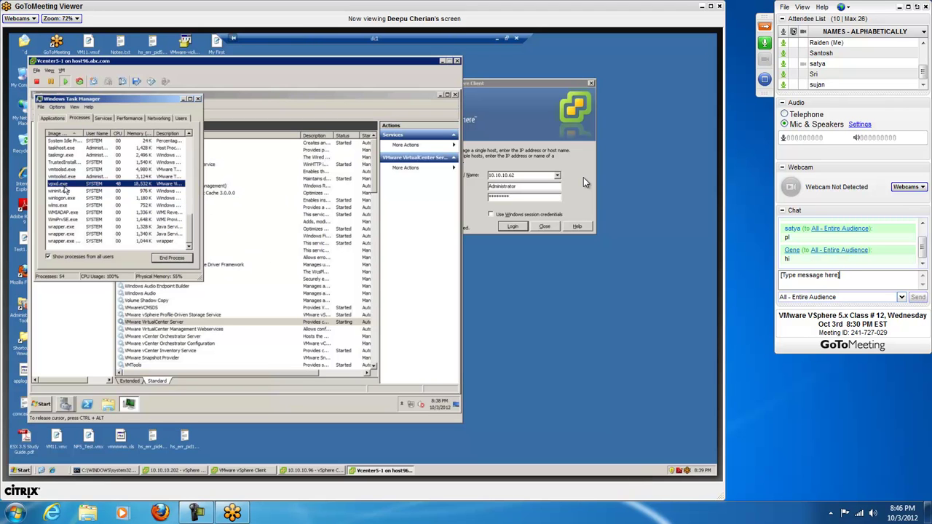
{"action": "left_click", "coordinate": [166, 259]}
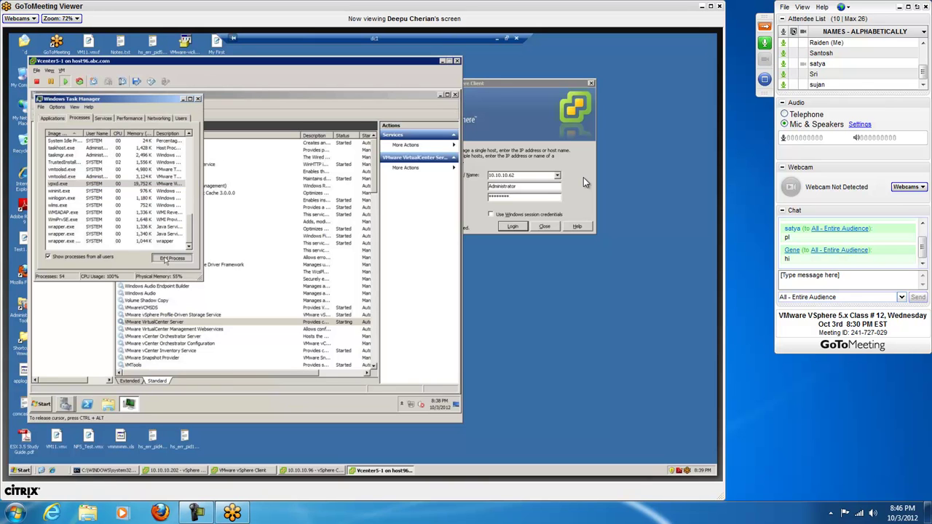
{"action": "left_click", "coordinate": [258, 260]}
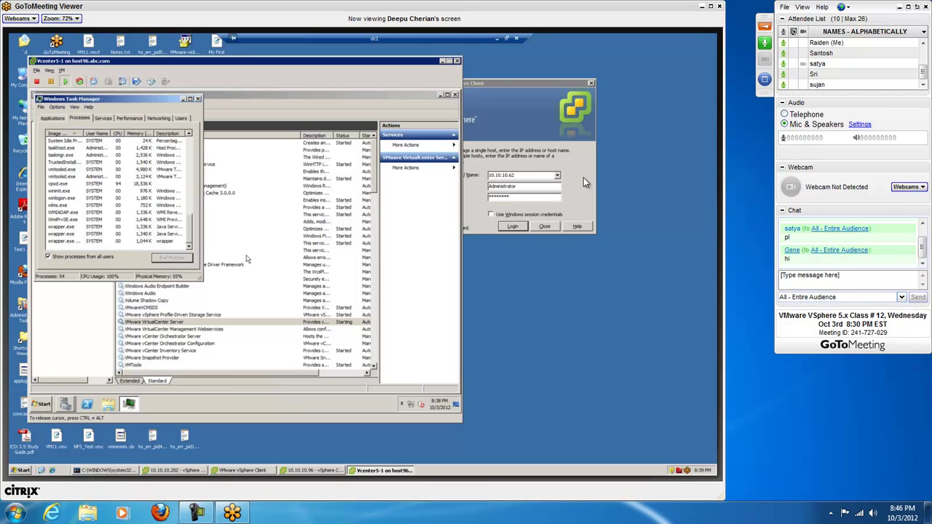
Step: End the whole vpxd.exe process tree and confirm
{"action": "right_click", "coordinate": [67, 184]}
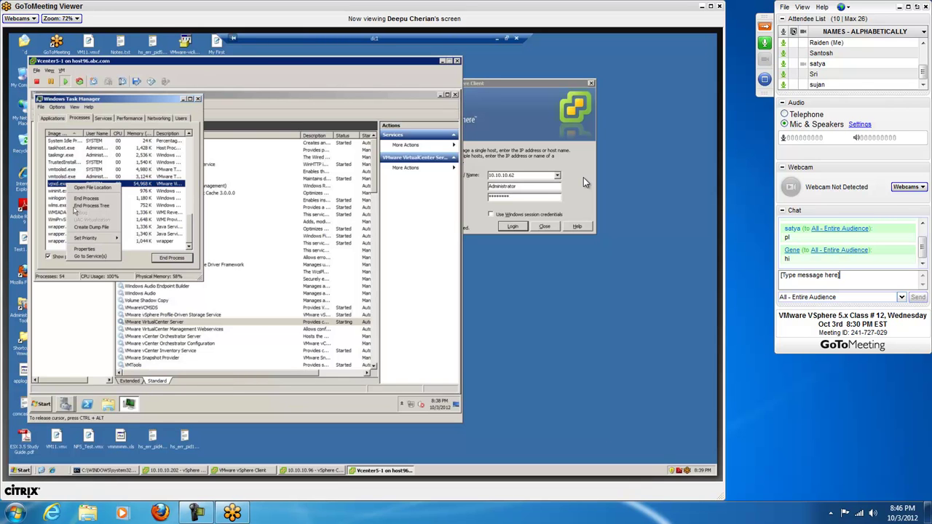
{"action": "left_click", "coordinate": [92, 207]}
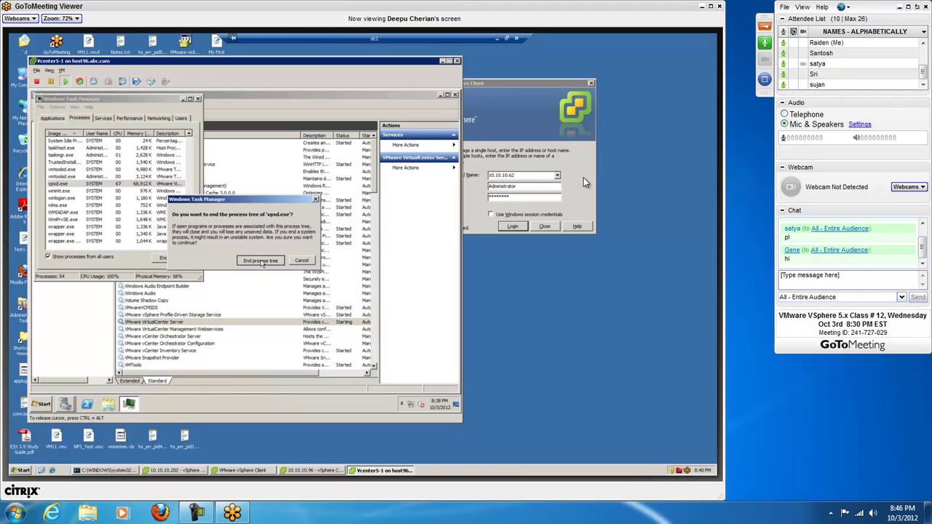
{"action": "left_click", "coordinate": [262, 262]}
{"action": "left_click", "coordinate": [262, 260]}
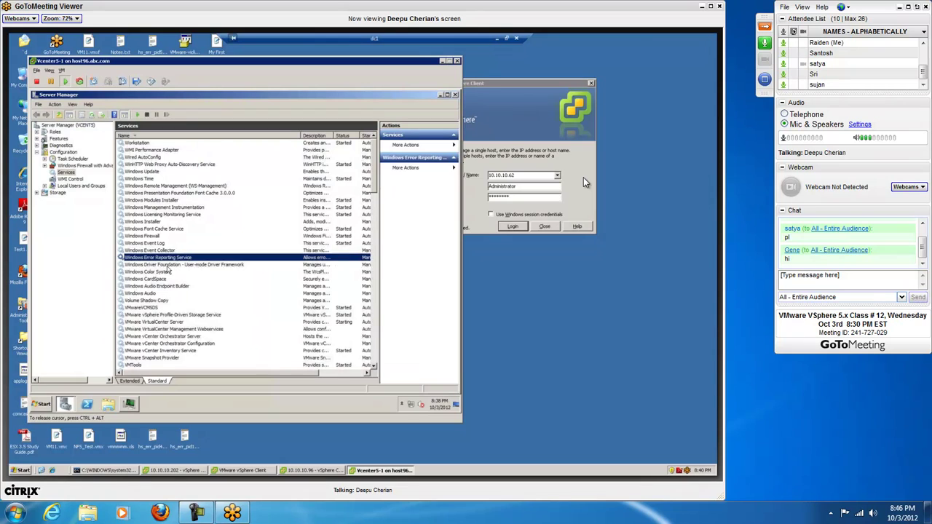
Step: Select the VMware VirtualCenter Server service and bring up its Start action
{"action": "left_click", "coordinate": [165, 323]}
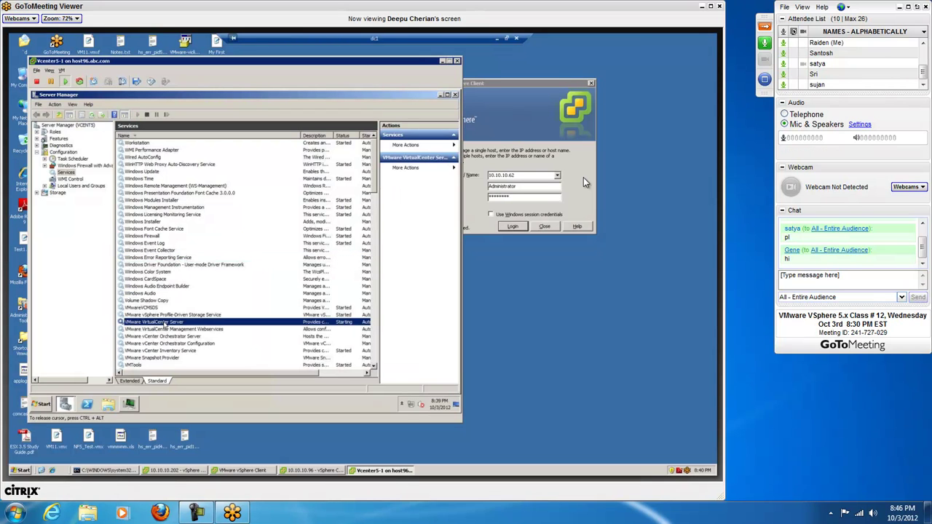
{"action": "right_click", "coordinate": [166, 323]}
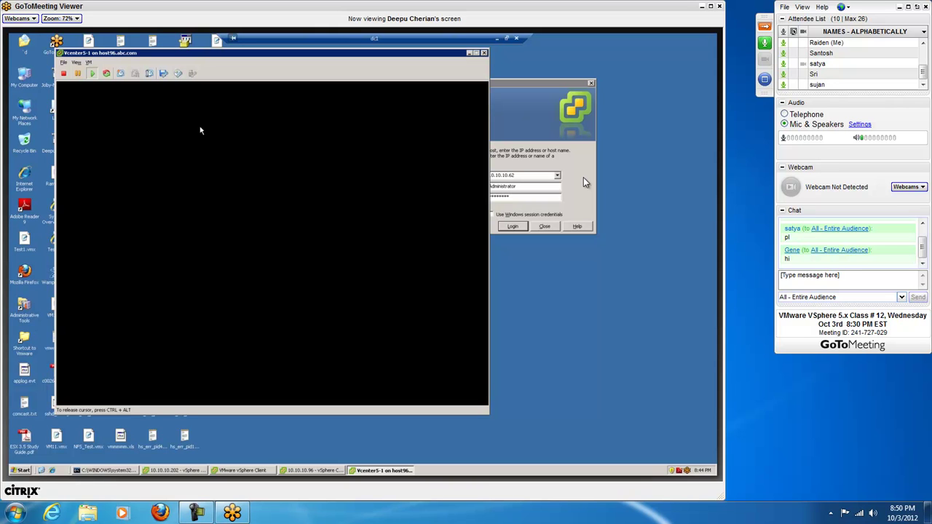
Step: Shift the vCenter5-1 console window slightly and let it capture mouse and keyboard
{"action": "mouse_move", "coordinate": [295, 56]}
{"action": "left_mouse_down"}
{"action": "mouse_move", "coordinate": [309, 56]}
{"action": "mouse_move", "coordinate": [293, 70]}
{"action": "left_mouse_up"}
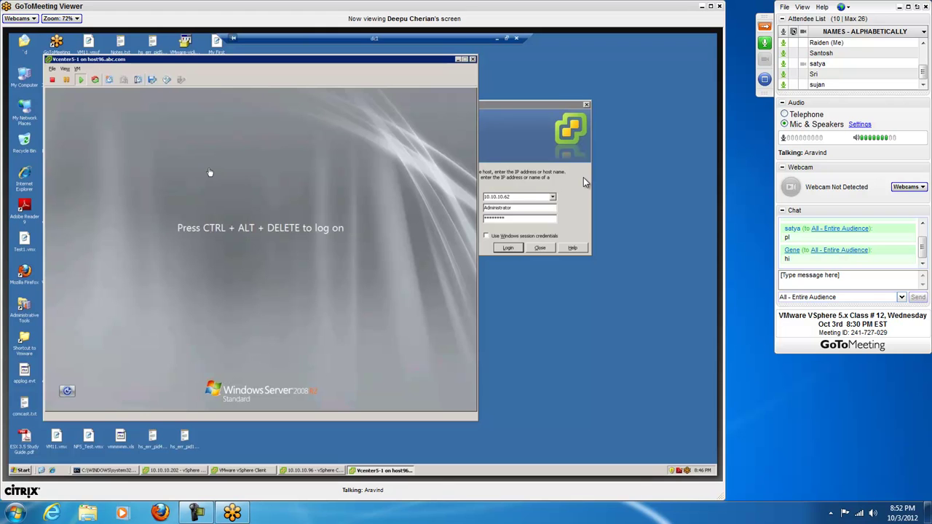
{"action": "left_click", "coordinate": [207, 182]}
Step: Log on as Administrator with Ctrl+Alt+Insert and the password, then close Initial Configuration Tasks
{"action": "key", "text": "ctrl+alt+Insert"}
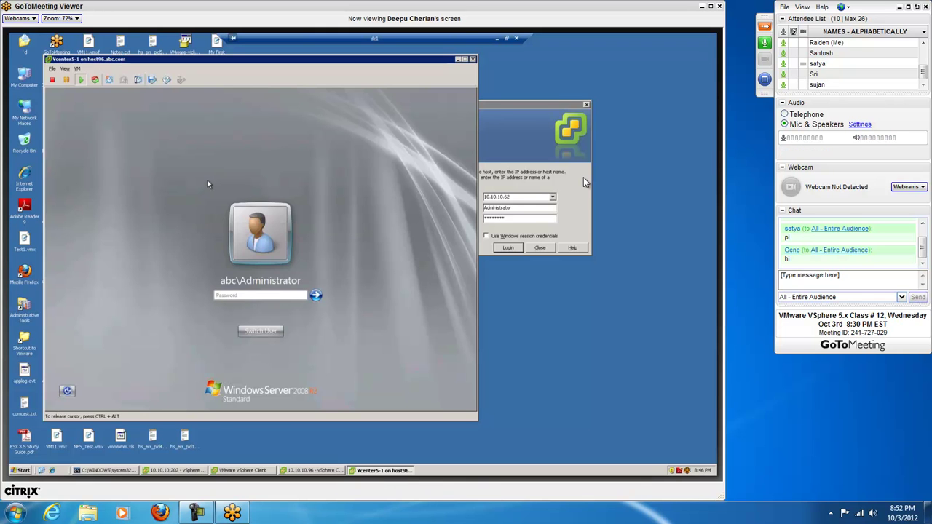
{"action": "type", "text": "********"}
{"action": "key", "text": "Return"}
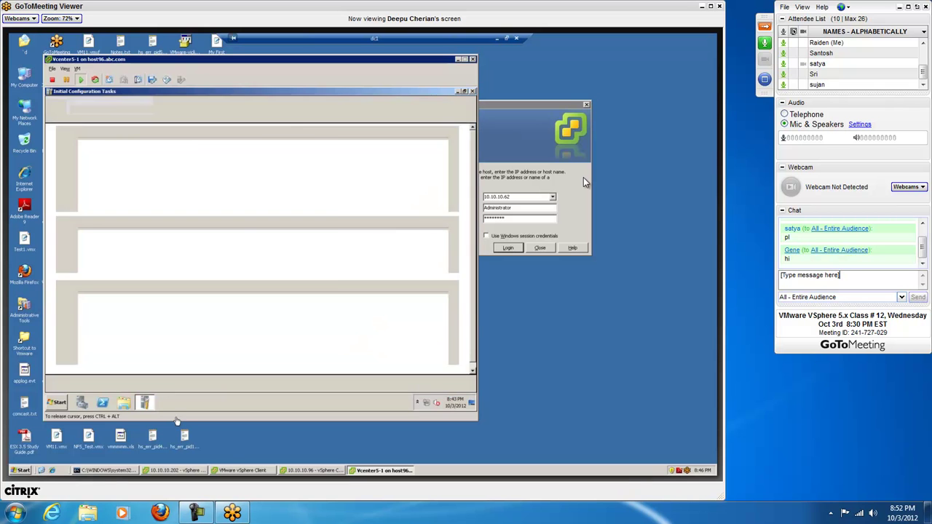
{"action": "left_click", "coordinate": [472, 92]}
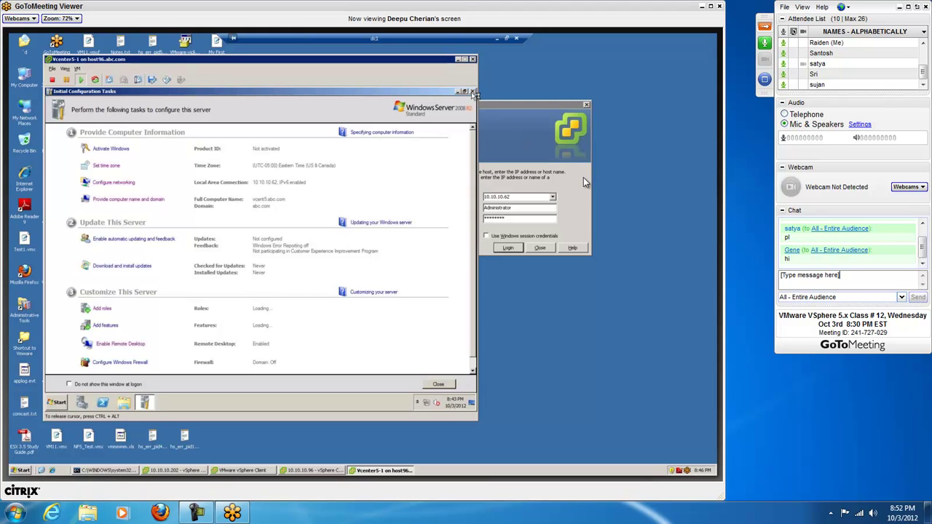
Step: Launch Server Manager, go to its Services list, and right-click VMware VirtualCenter Server
{"action": "left_click", "coordinate": [83, 402]}
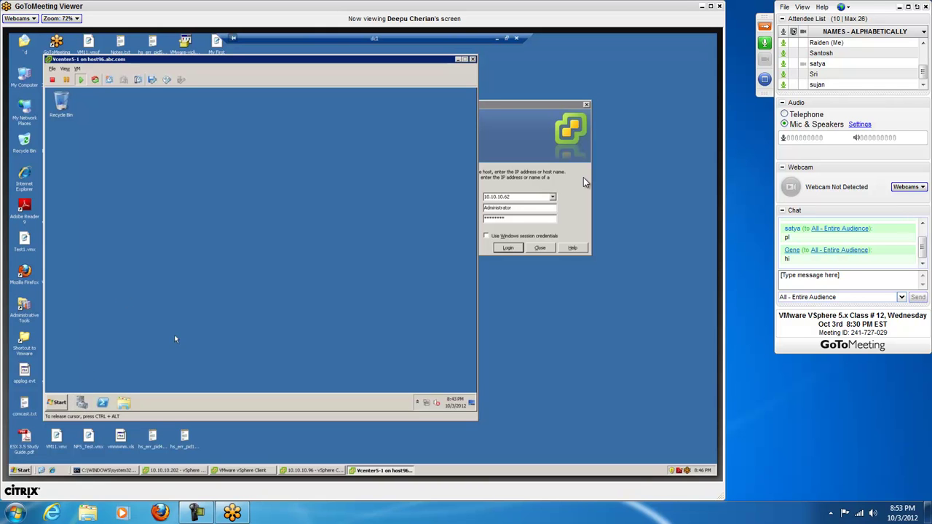
{"action": "left_click", "coordinate": [58, 405]}
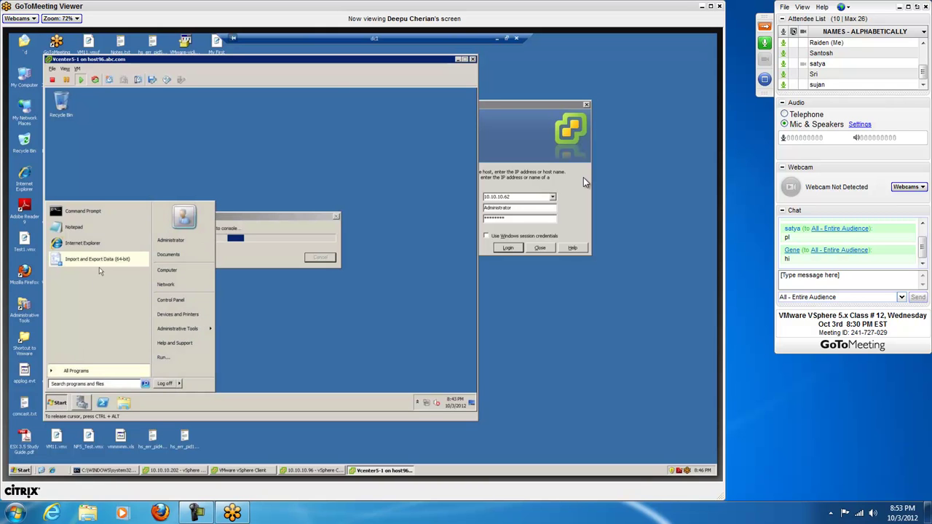
{"action": "left_click", "coordinate": [281, 307]}
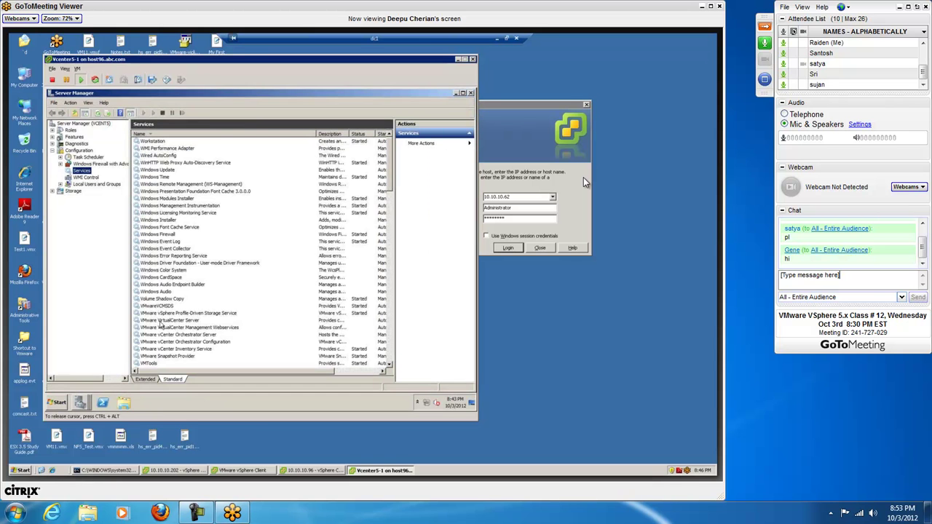
{"action": "left_click", "coordinate": [162, 321]}
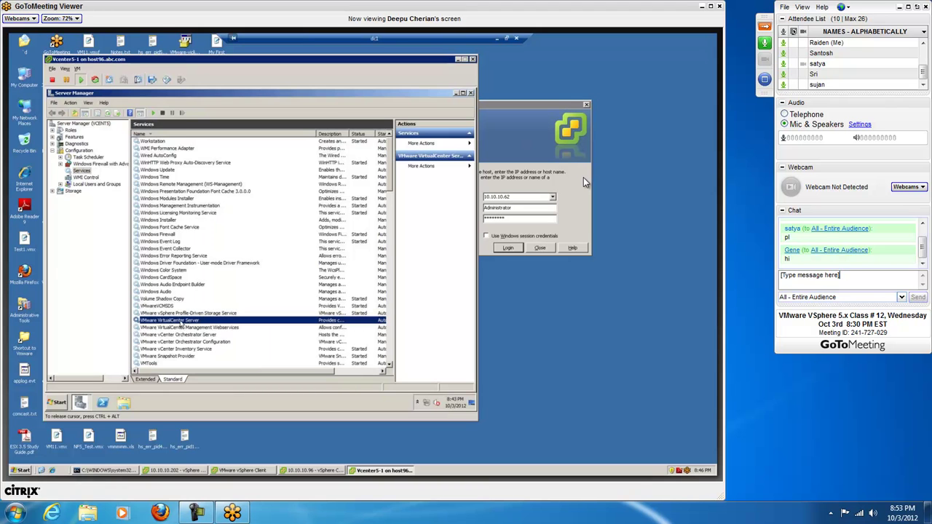
{"action": "right_click", "coordinate": [183, 317]}
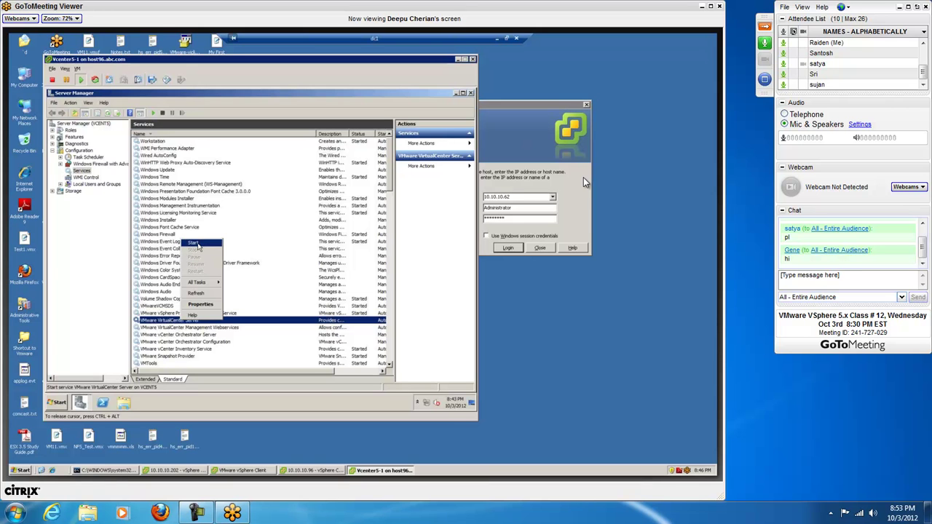
Step: Start the VMware VirtualCenter Server service and move its progress dialog to the right
{"action": "left_click", "coordinate": [193, 243]}
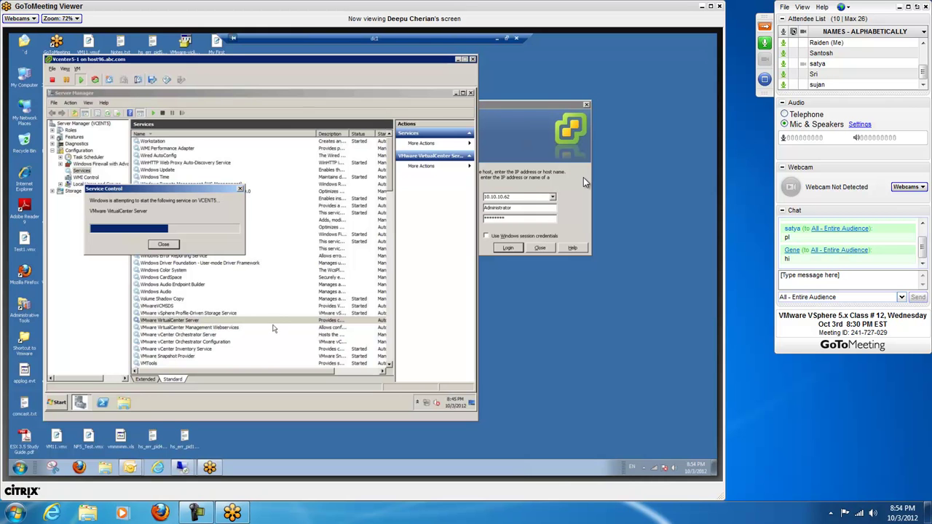
{"action": "left_click", "coordinate": [153, 192]}
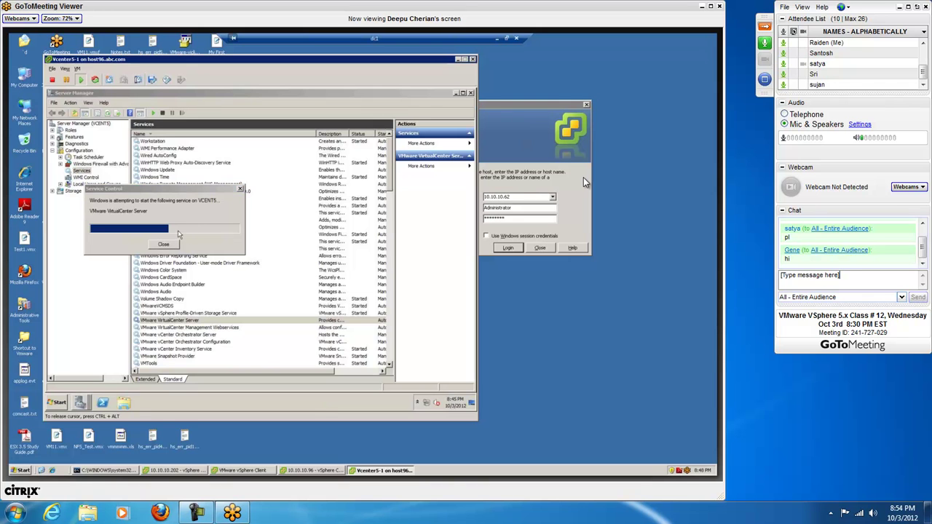
{"action": "left_click_drag", "start_coordinate": [206, 190], "coordinate": [249, 191]}
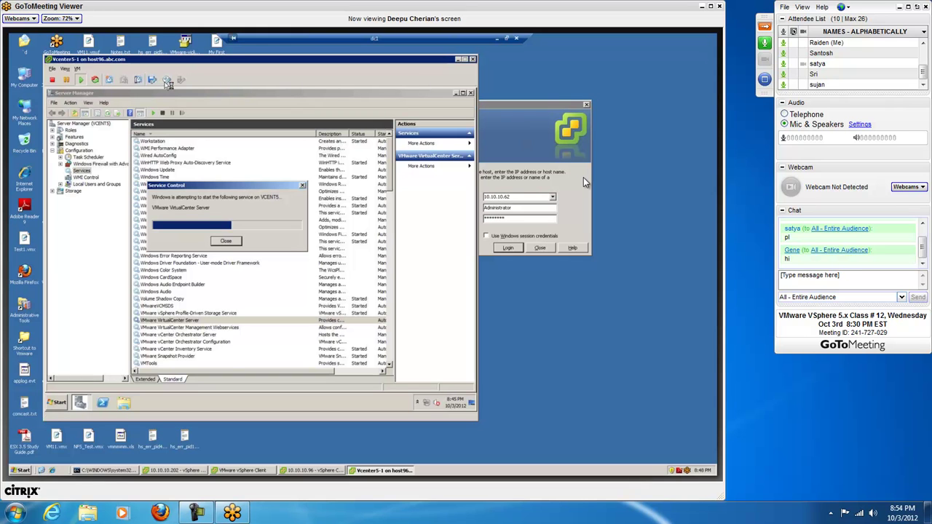
Step: Connect CD/DVD drive 1 to an ISO image on local disk, browsing to New Volume (D:)
{"action": "left_click", "coordinate": [166, 80]}
{"action": "mouse_move", "coordinate": [190, 90]}
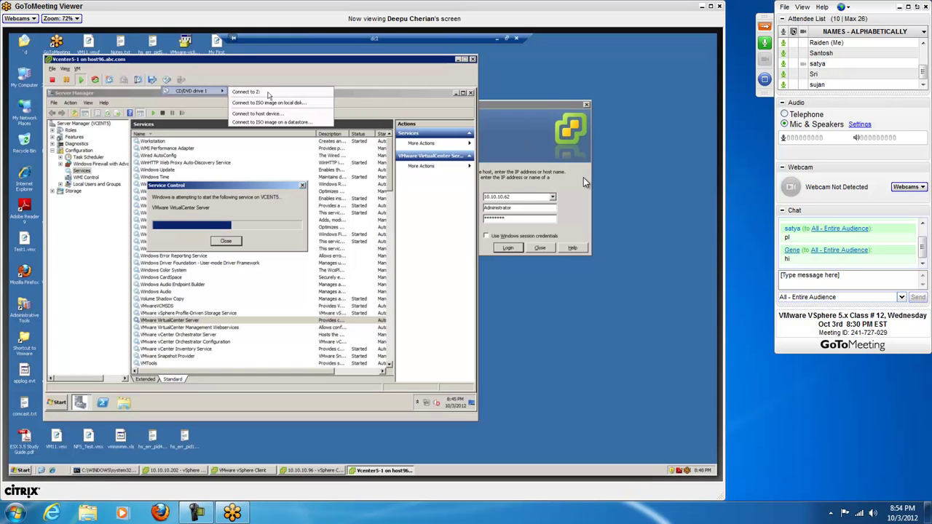
{"action": "left_click", "coordinate": [268, 103]}
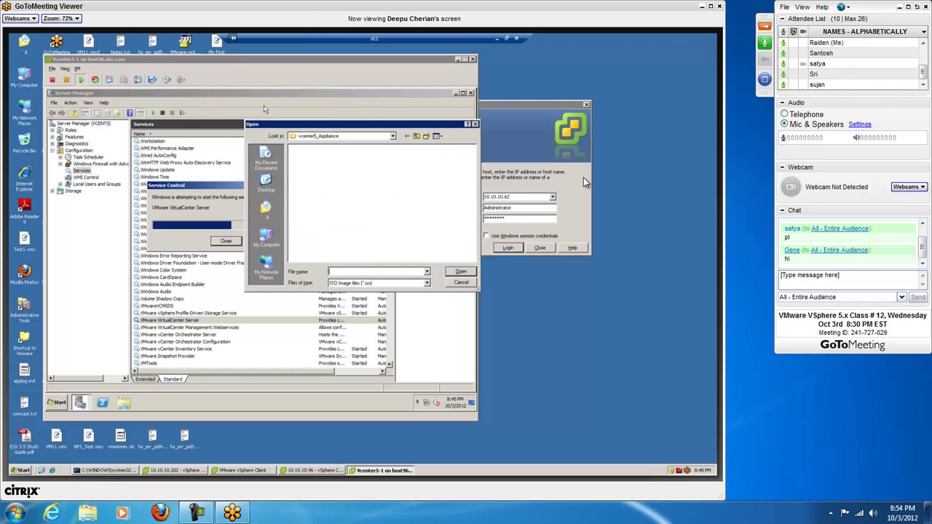
{"action": "left_click", "coordinate": [393, 136]}
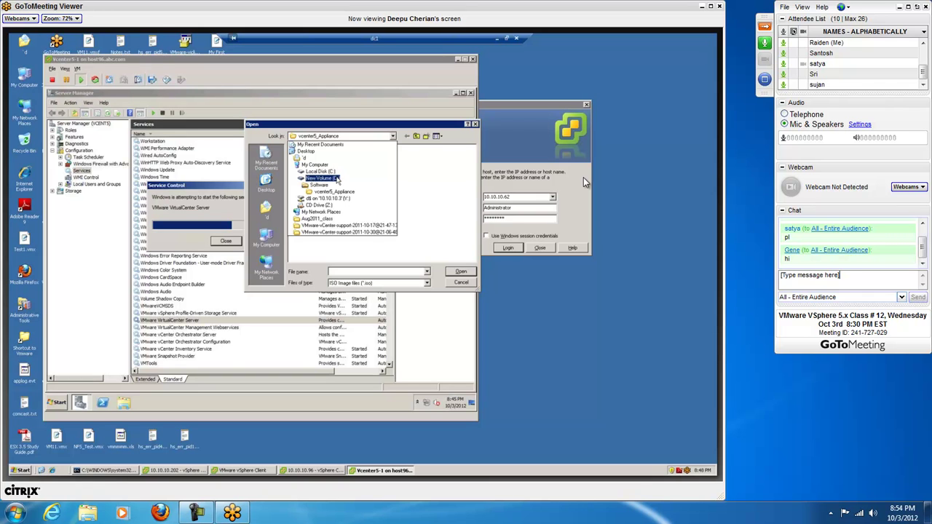
{"action": "left_click", "coordinate": [337, 179]}
Step: Mount D:\Software\VMware-VIMSetup-all-5.1.0-799735.iso and move the service progress dialog aside
{"action": "left_click", "coordinate": [306, 212]}
{"action": "double_click", "coordinate": [307, 214]}
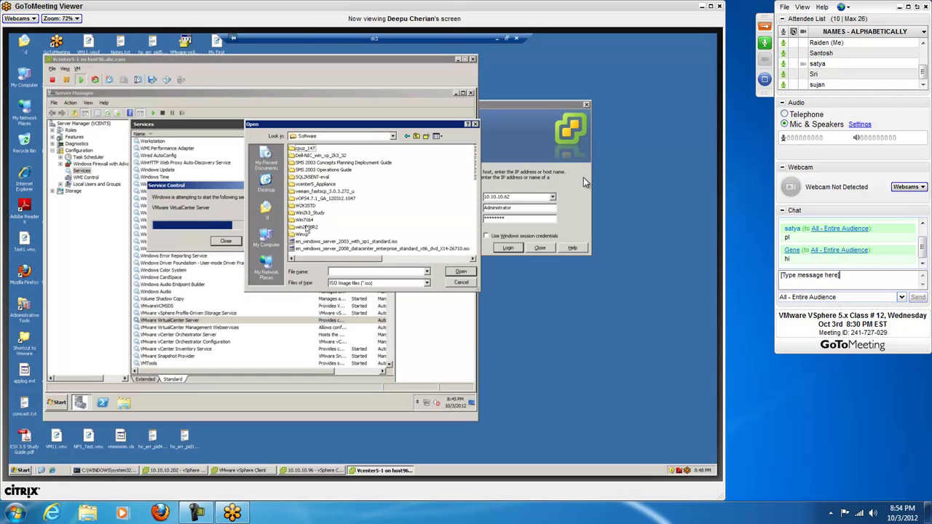
{"action": "left_click", "coordinate": [470, 260]}
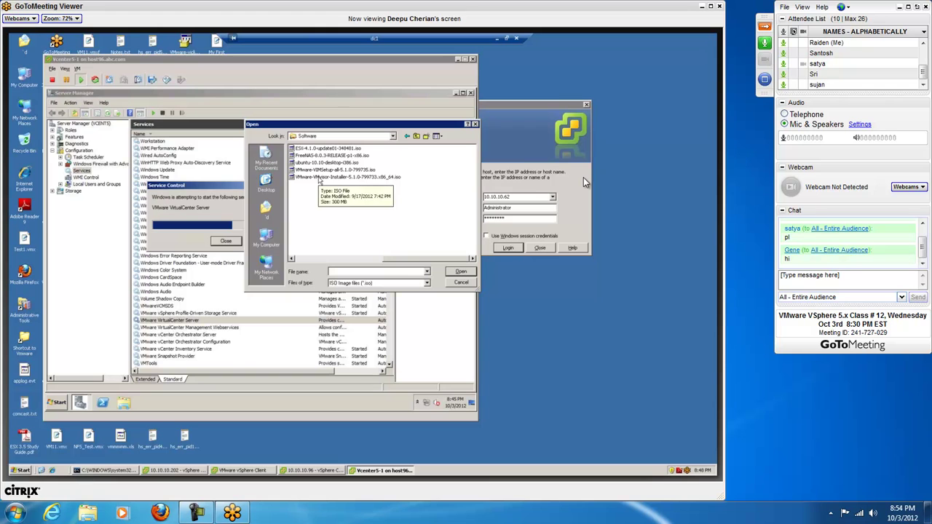
{"action": "left_click", "coordinate": [321, 170]}
{"action": "left_click", "coordinate": [460, 274]}
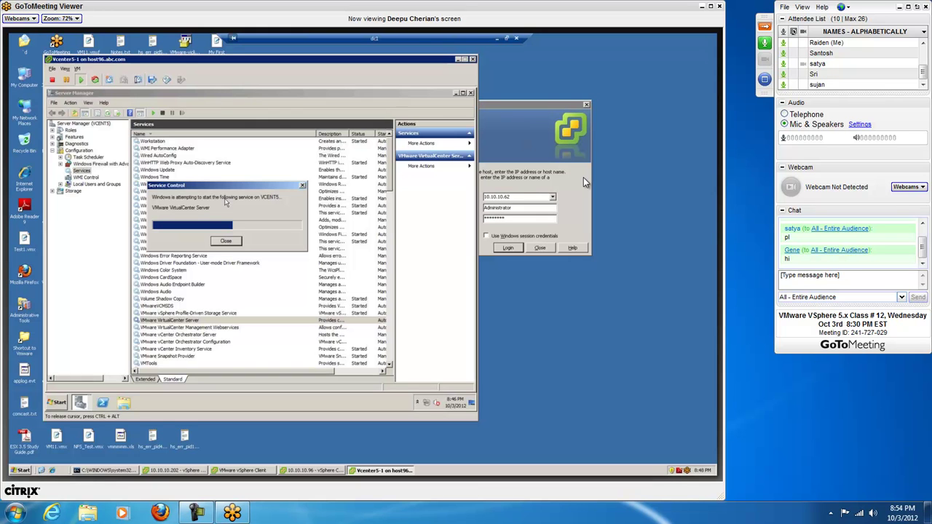
{"action": "left_click_drag", "start_coordinate": [231, 185], "coordinate": [265, 161]}
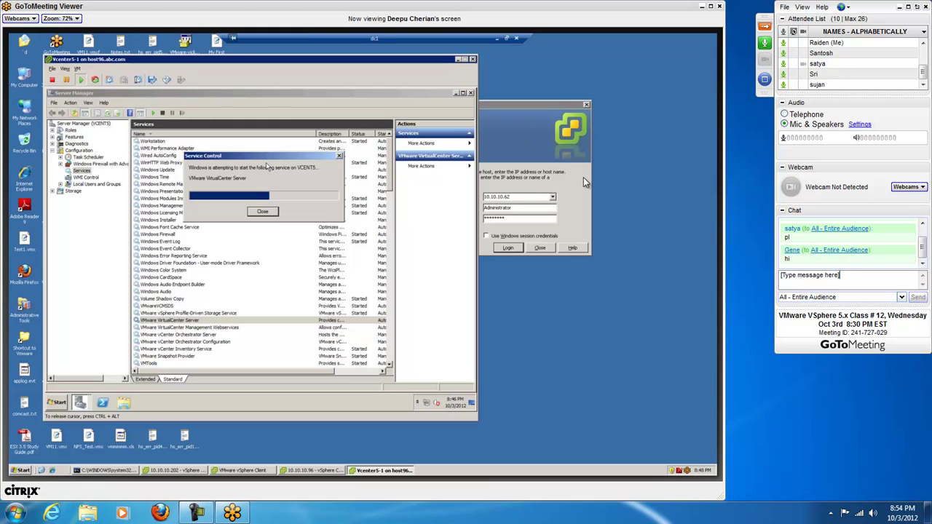
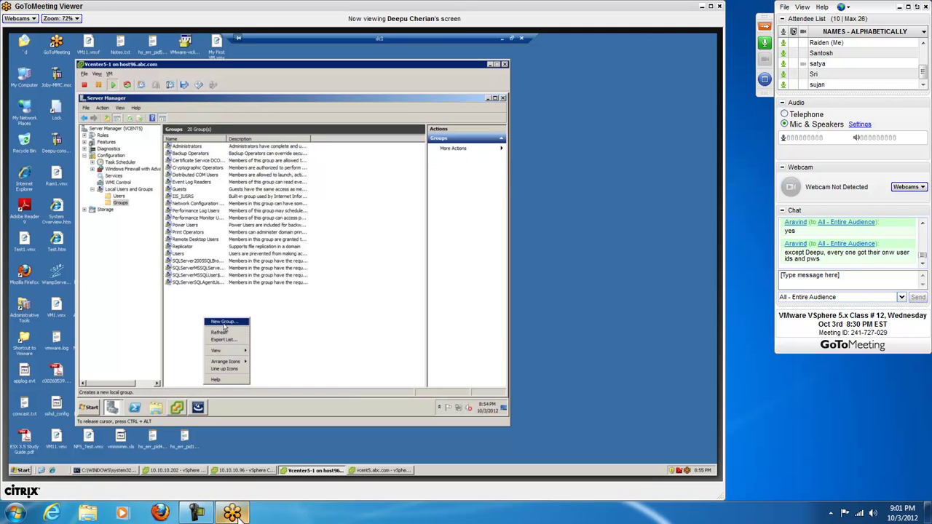
Step: Open the screen recorder's controls from the taskbar while the Vcenter Admins group is set up
{"action": "mouse_move", "coordinate": [234, 513]}
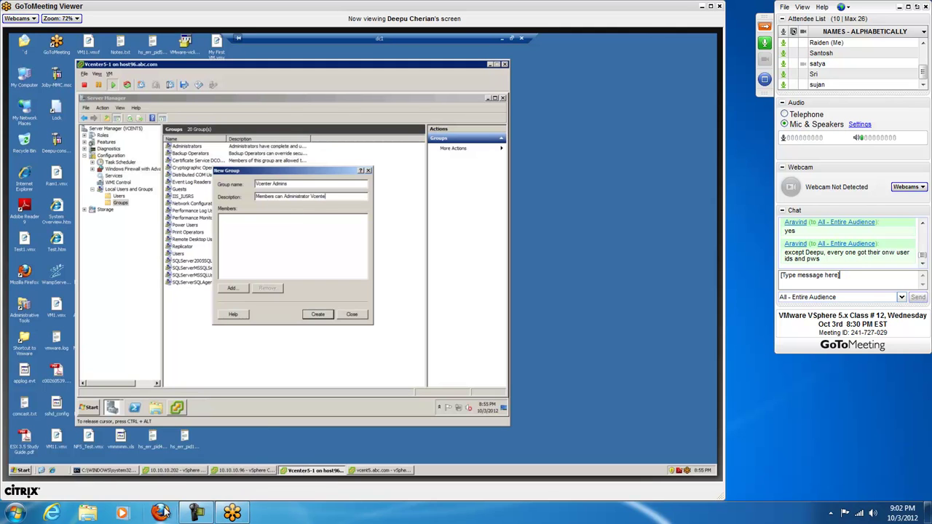
{"action": "mouse_move", "coordinate": [198, 514]}
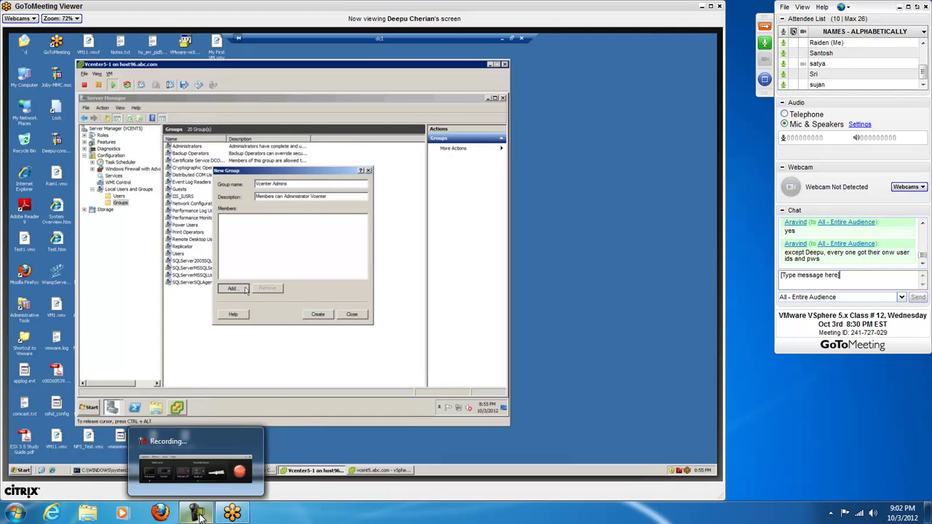
{"action": "left_click", "coordinate": [199, 514]}
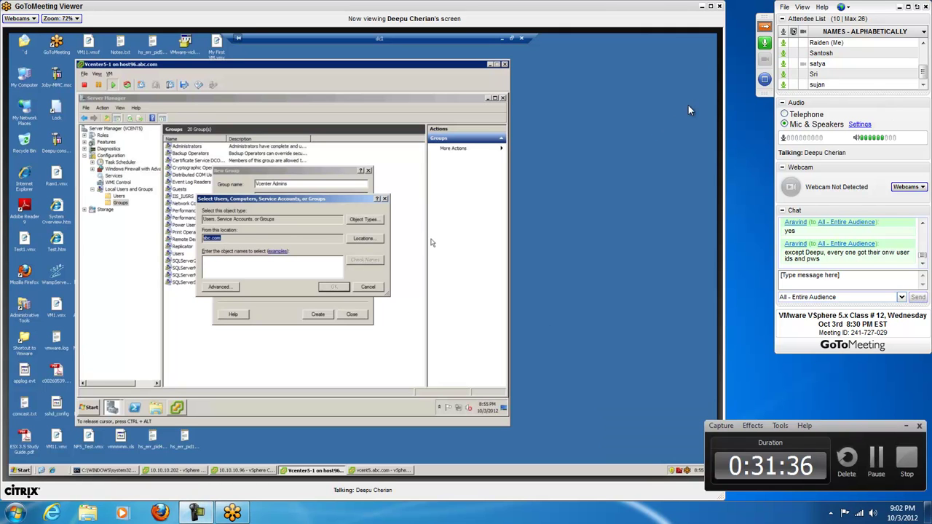
Step: Mute your microphone, view fullscreen, then create the Vcenter Admins group and close the dialog
{"action": "left_click", "coordinate": [782, 45]}
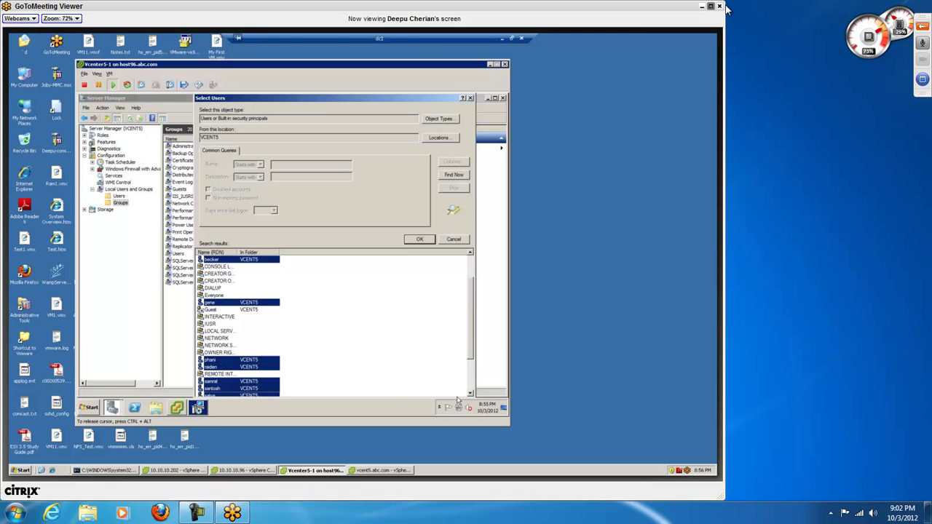
{"action": "left_click", "coordinate": [711, 8]}
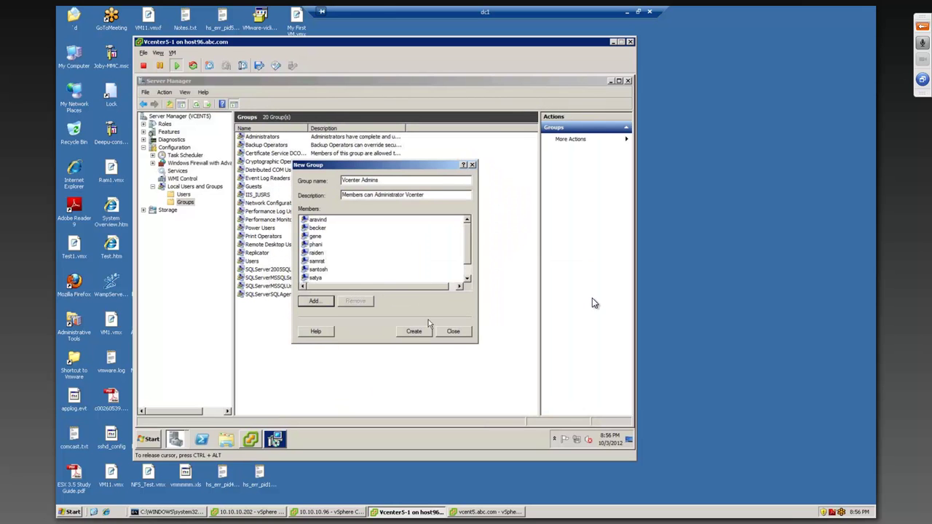
{"action": "left_click", "coordinate": [425, 333]}
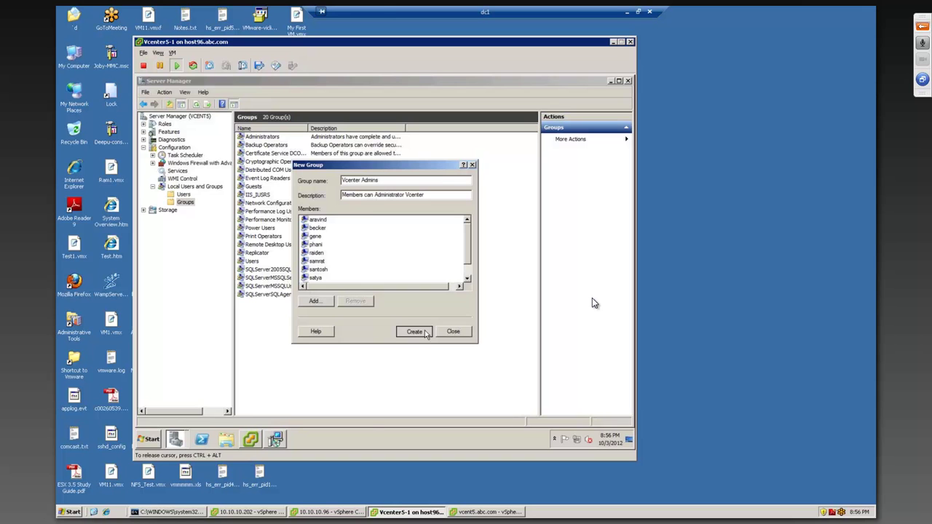
{"action": "left_click", "coordinate": [453, 331]}
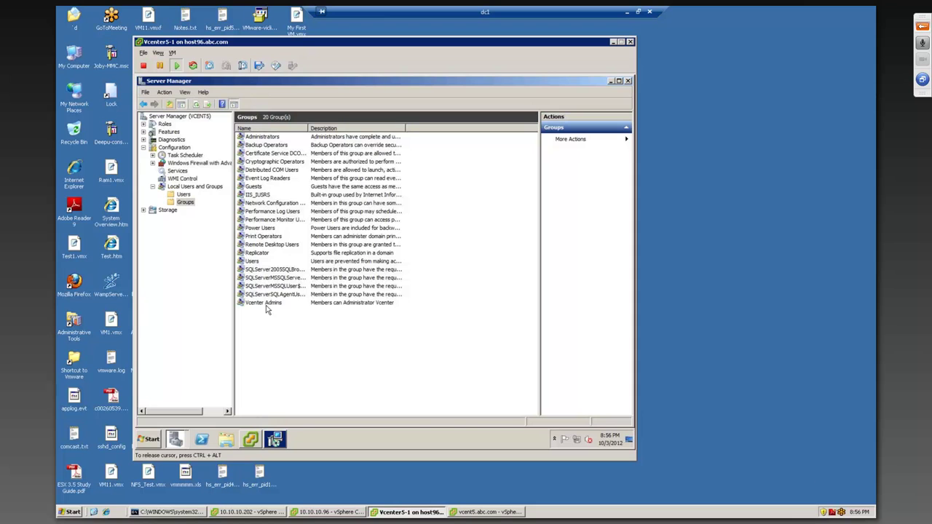
Step: Select Vcenter Admins, then start the vSphere Web Client install from the vCenter Installer past its welcome page
{"action": "left_click", "coordinate": [264, 303]}
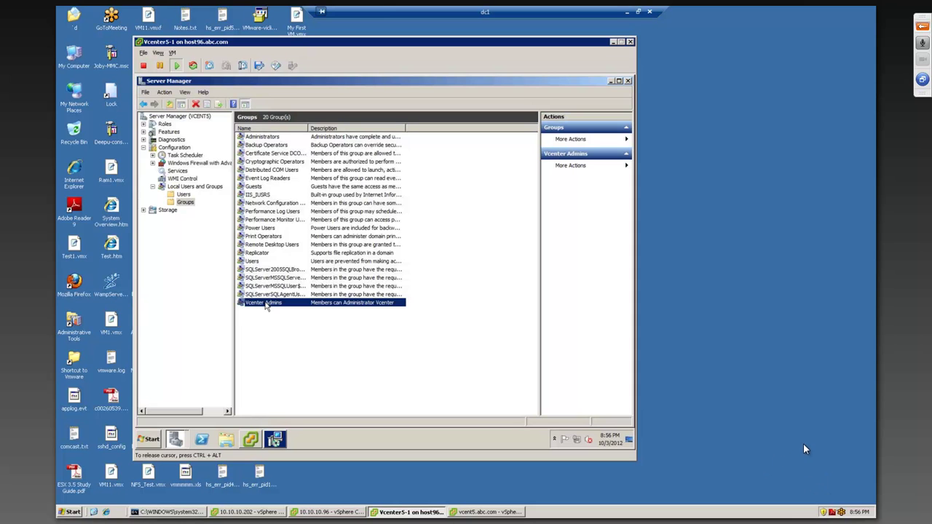
{"action": "left_click", "coordinate": [250, 439]}
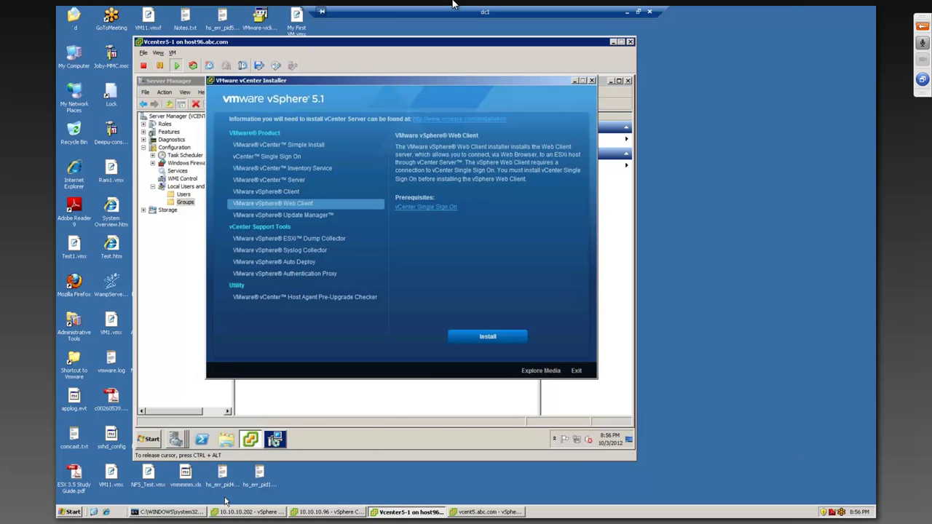
{"action": "left_click", "coordinate": [275, 439]}
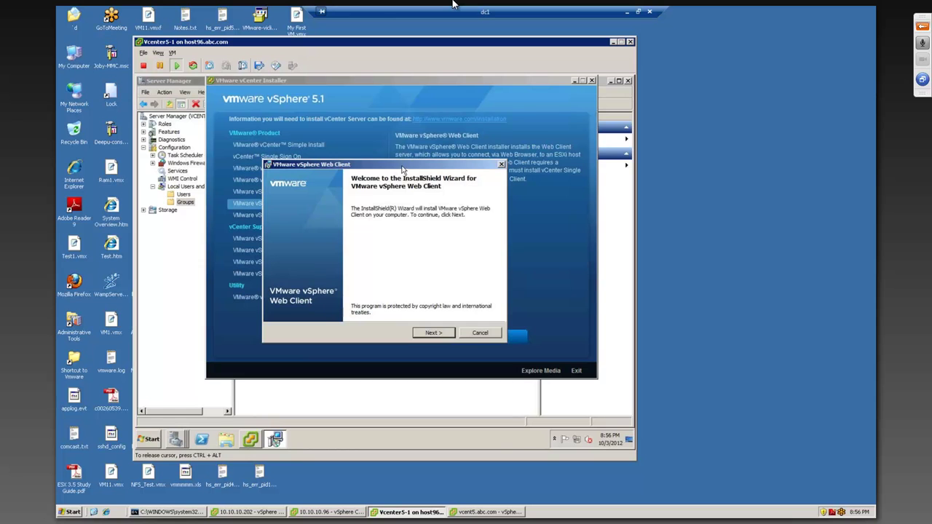
{"action": "left_click", "coordinate": [413, 297]}
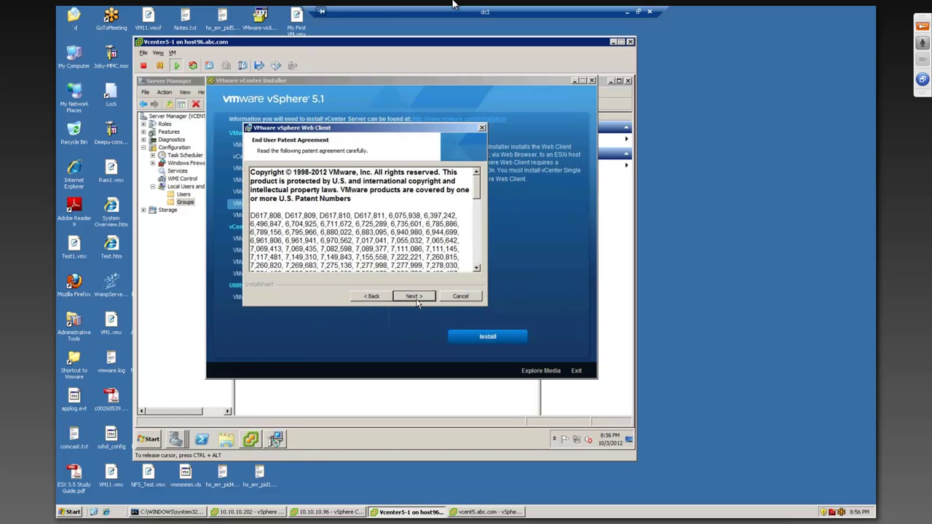
Step: Accept the patent agreement, keep the default folder, and confirm HTTP port 9090 and HTTPS port 9443
{"action": "key", "text": "alt+a"}
{"action": "left_click", "coordinate": [413, 296]}
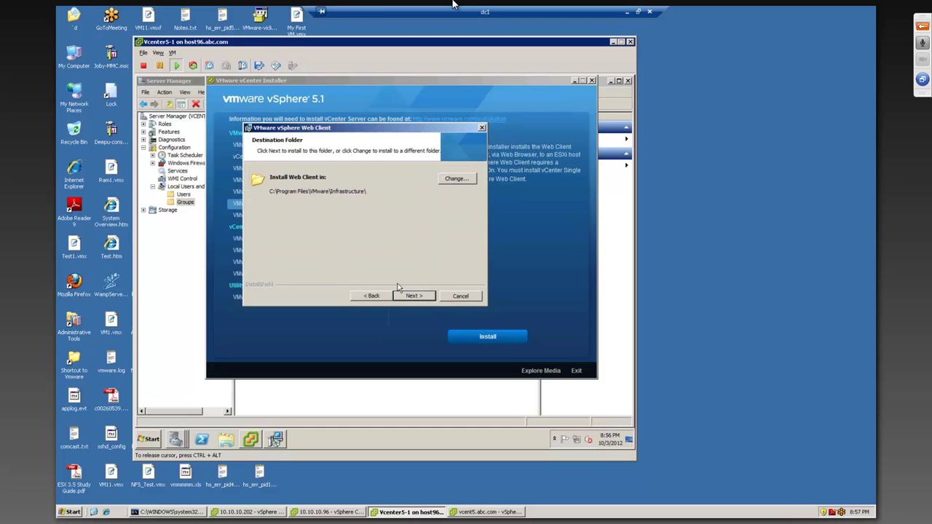
{"action": "left_click", "coordinate": [416, 296]}
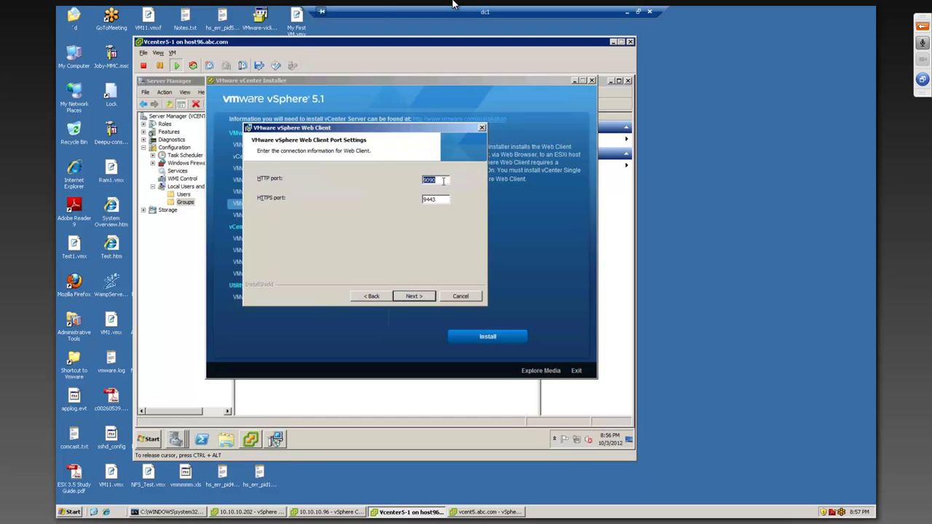
{"action": "left_click_drag", "start_coordinate": [439, 201], "coordinate": [386, 204]}
{"action": "left_click_drag", "start_coordinate": [441, 181], "coordinate": [364, 192]}
{"action": "left_click_drag", "start_coordinate": [441, 200], "coordinate": [390, 200]}
{"action": "left_click", "coordinate": [414, 296]}
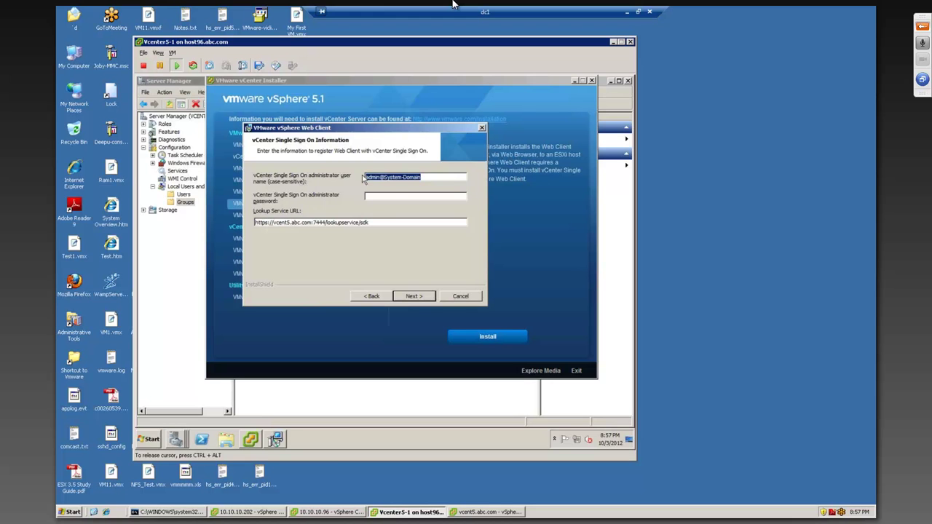
Step: Enter the Single Sign On administrator password, submit it, and dismiss the invalid-credentials error
{"action": "key", "text": "Tab"}
{"action": "type", "text": "•••••"}
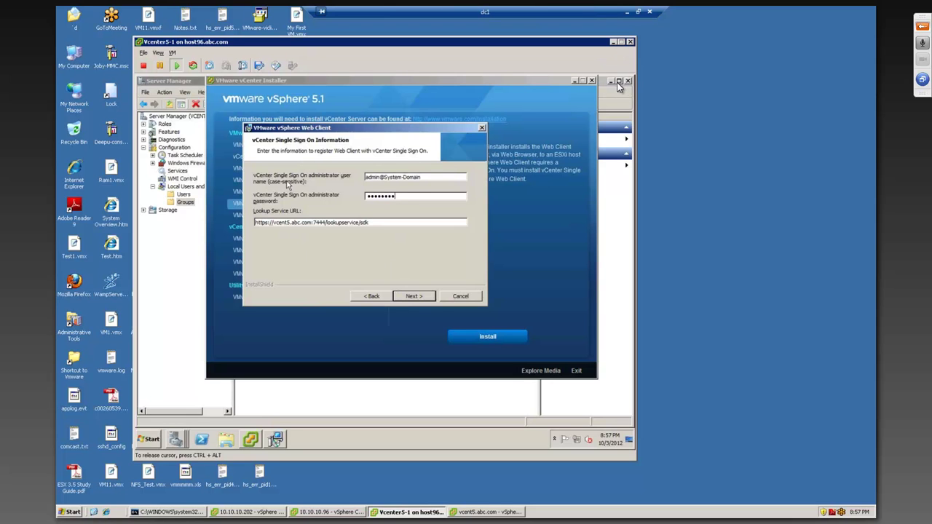
{"action": "left_click", "coordinate": [414, 296]}
{"action": "left_click", "coordinate": [449, 285]}
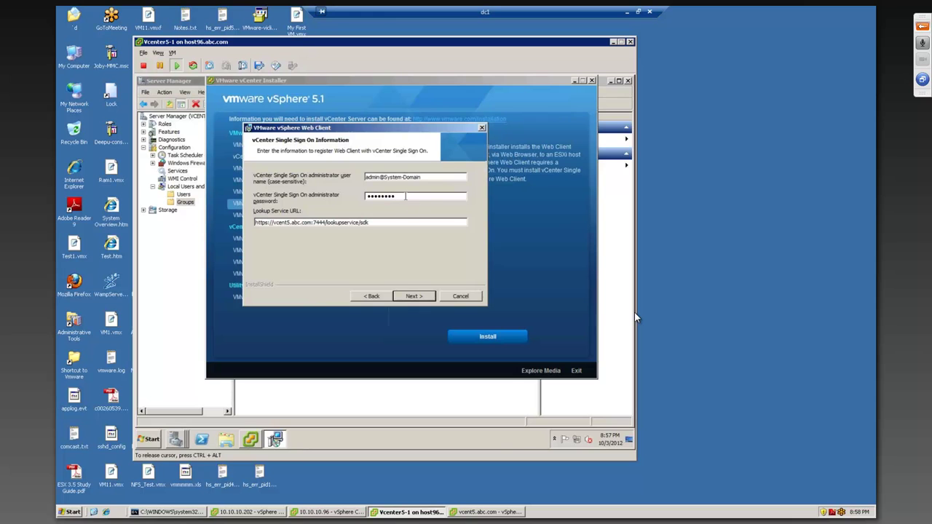
Step: Clear the password field and submit a retyped SSO administrator password
{"action": "left_click_drag", "start_coordinate": [405, 196], "coordinate": [347, 193]}
{"action": "key", "text": "BackSpace"}
{"action": "type", "text": "VMware1!23"}
{"action": "key", "text": "Return"}
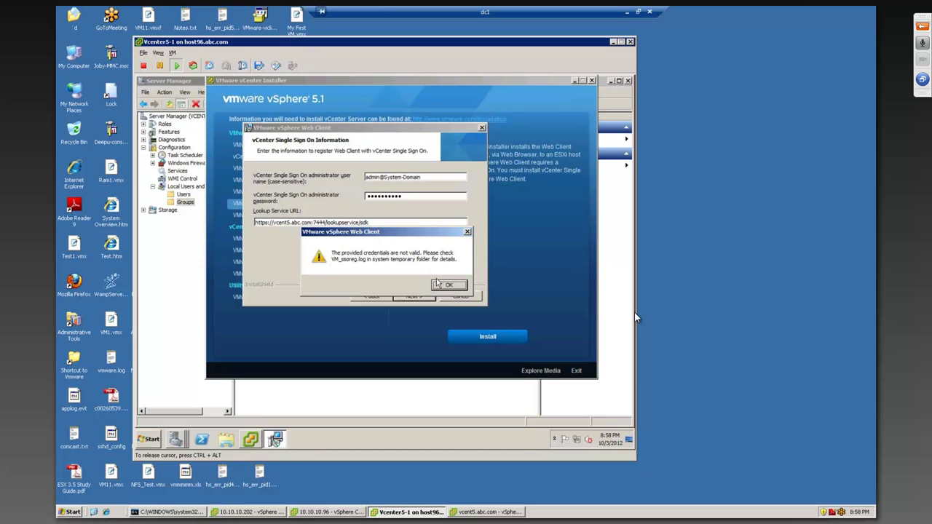
Step: Retry two different SSO administrator passwords, dismissing each invalid-credentials error
{"action": "left_click", "coordinate": [446, 286]}
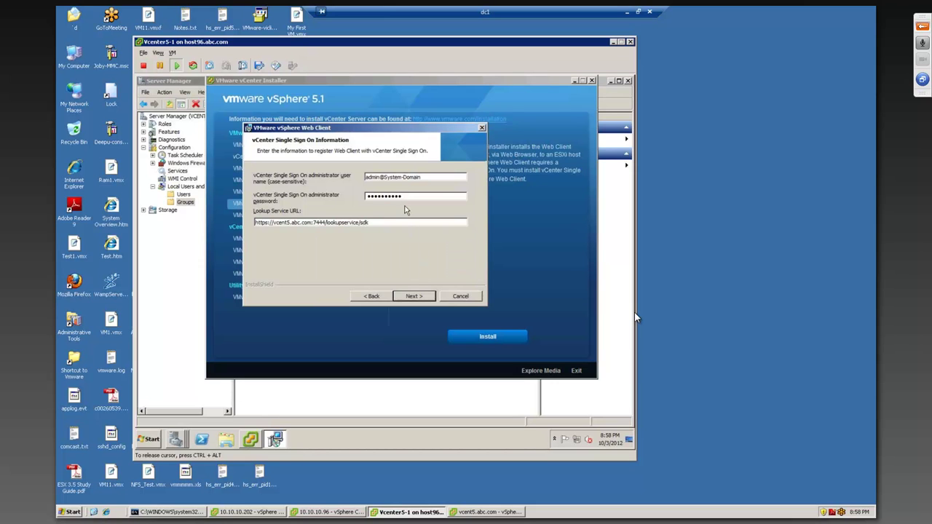
{"action": "left_click_drag", "start_coordinate": [410, 198], "coordinate": [312, 200]}
{"action": "type", "text": "vmware12"}
{"action": "left_click", "coordinate": [442, 285]}
{"action": "double_click", "coordinate": [404, 198]}
{"action": "key", "text": "ctrl+alt"}
{"action": "left_click", "coordinate": [406, 196]}
{"action": "type", "text": "••••••••"}
{"action": "left_click", "coordinate": [413, 296]}
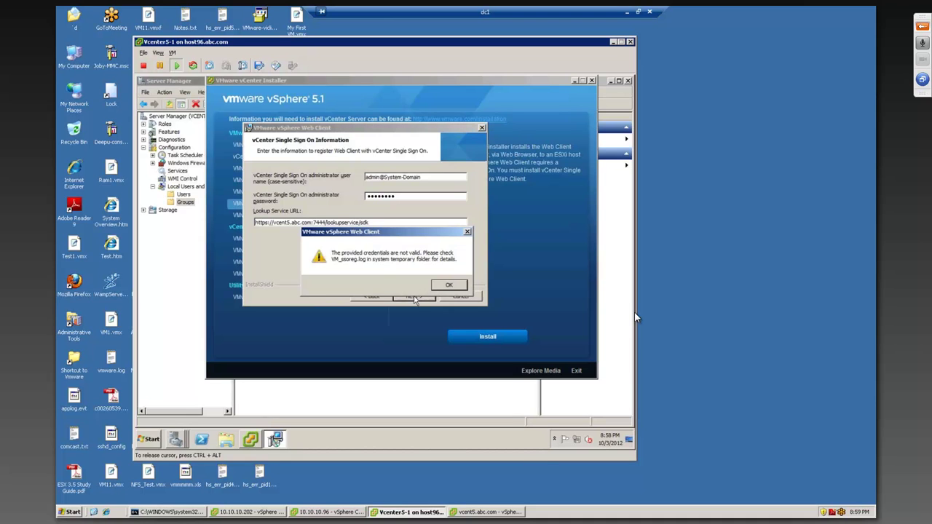
Step: Try three more SSO administrator passwords, dismissing each rejection error
{"action": "left_click", "coordinate": [447, 286]}
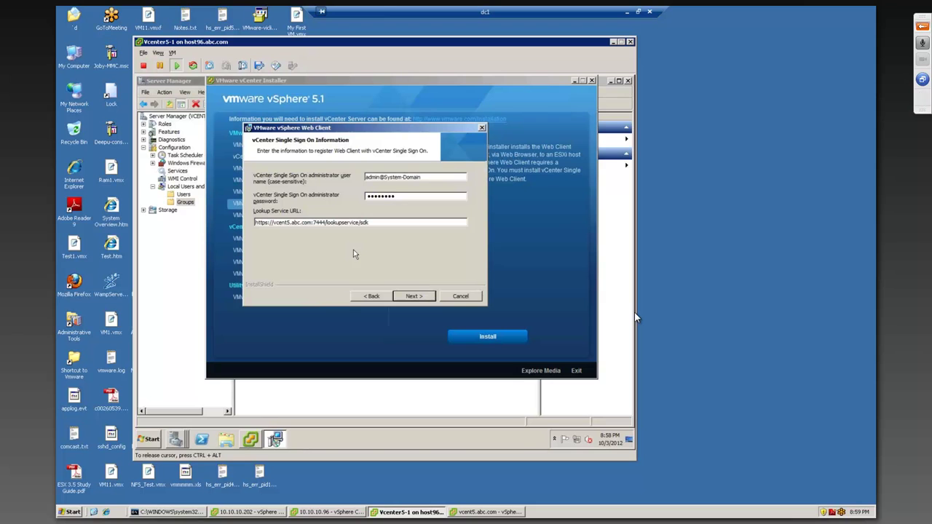
{"action": "left_click_drag", "start_coordinate": [401, 197], "coordinate": [310, 194]}
{"action": "left_click", "coordinate": [401, 198]}
{"action": "type", "text": "vmware123"}
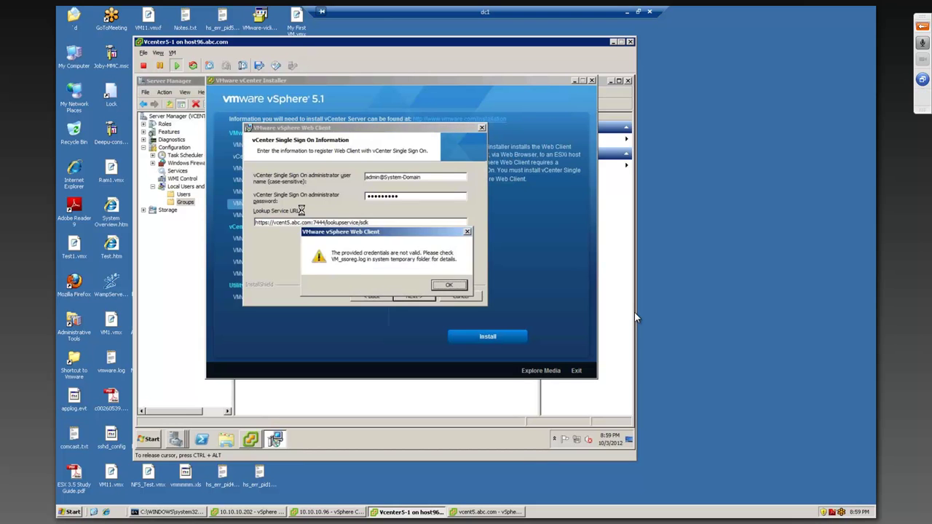
{"action": "key", "text": "Return"}
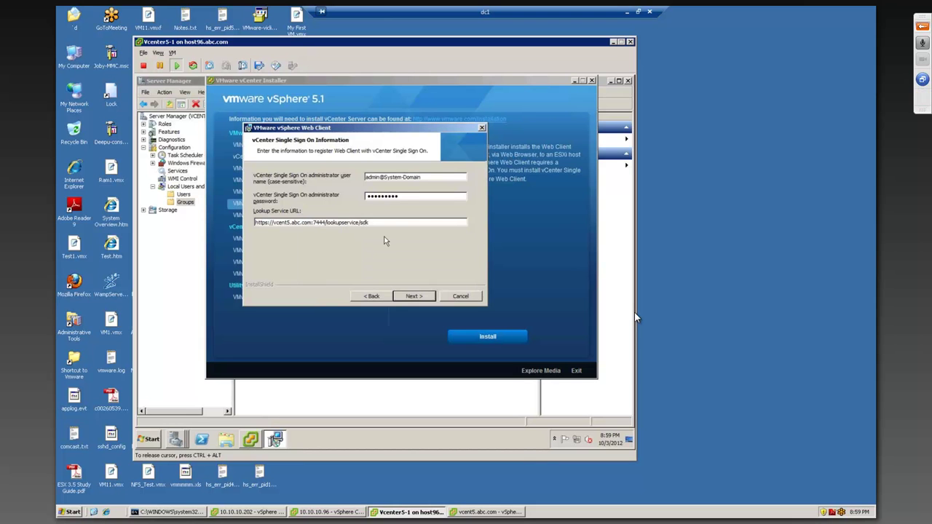
{"action": "double_click", "coordinate": [372, 196]}
{"action": "type", "text": "••••••••"}
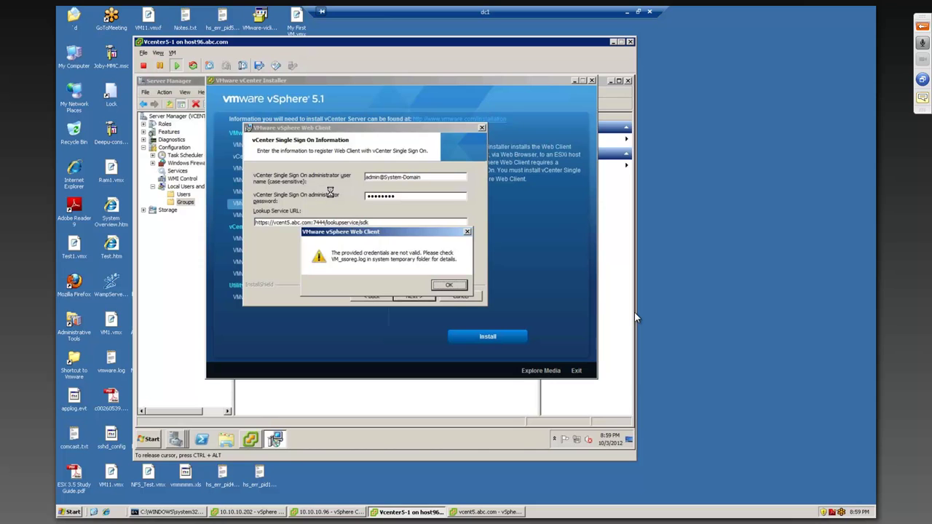
{"action": "left_click", "coordinate": [446, 286]}
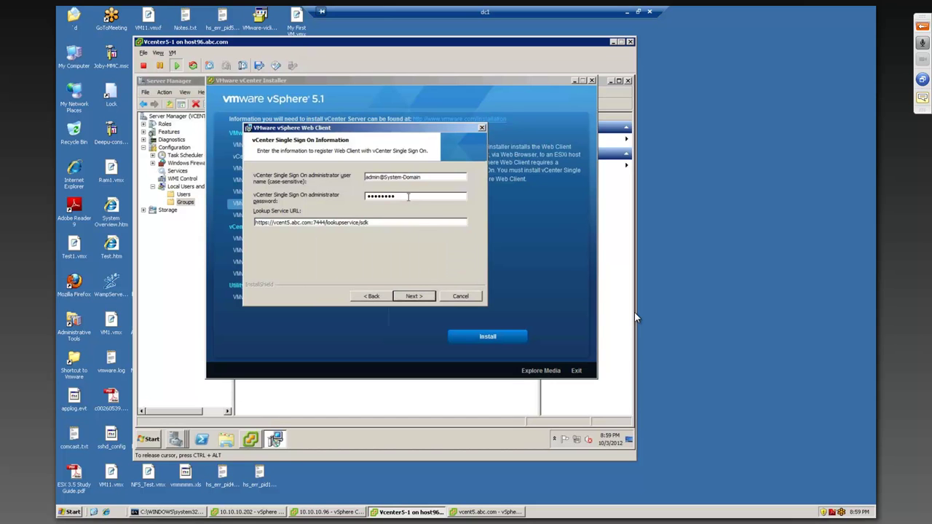
{"action": "type", "text": "••••••••"}
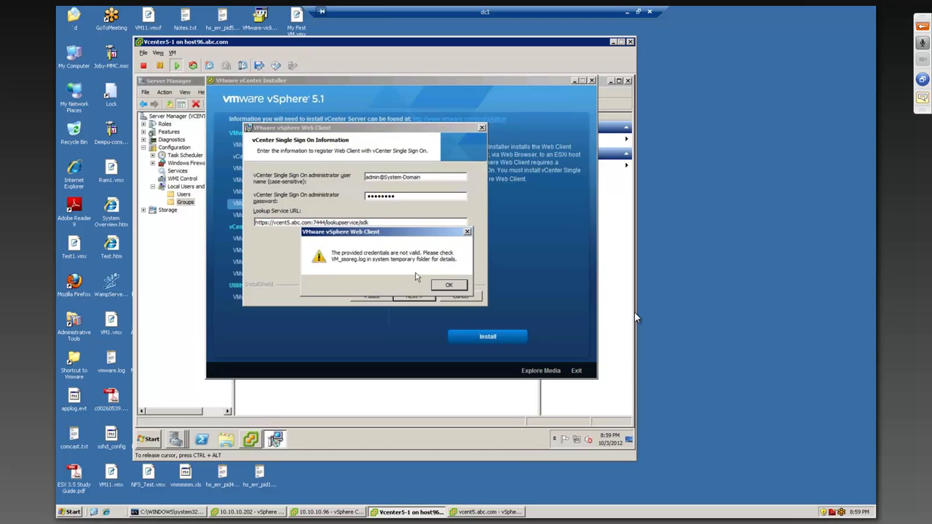
{"action": "left_click", "coordinate": [447, 284]}
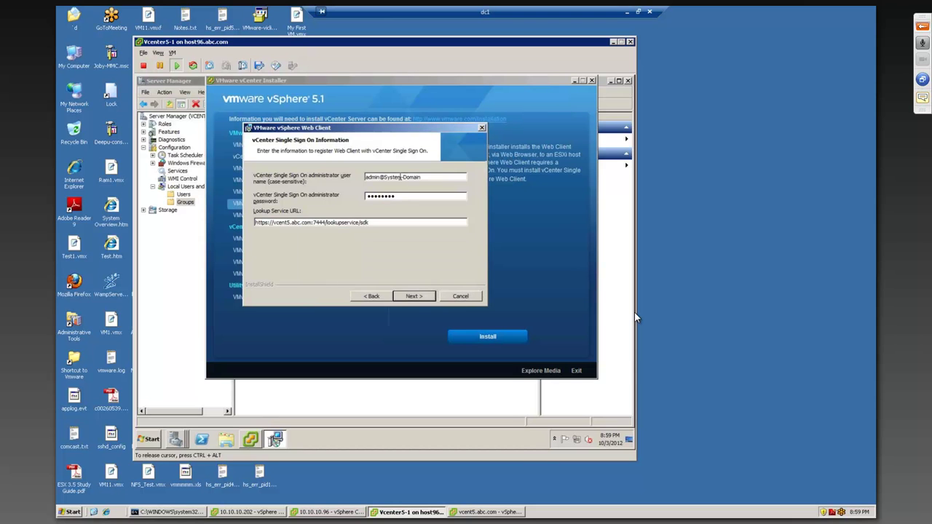
Step: Try an empty password, then a new SSO password, submitting twice and dismissing the errors
{"action": "double_click", "coordinate": [381, 195]}
{"action": "key", "text": "BackSpace"}
{"action": "left_click", "coordinate": [421, 297]}
{"action": "left_click", "coordinate": [414, 284]}
{"action": "type", "text": "•••••••••"}
{"action": "left_click", "coordinate": [414, 295]}
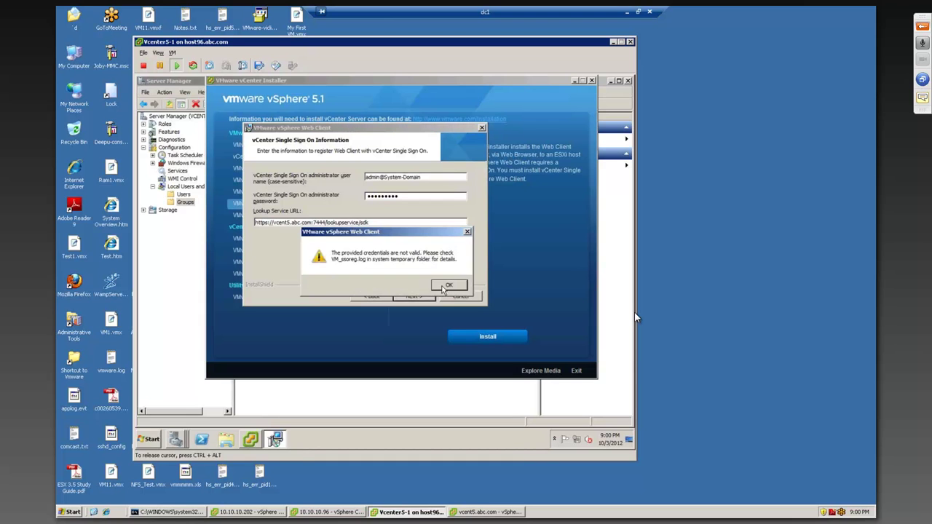
{"action": "left_click", "coordinate": [444, 286]}
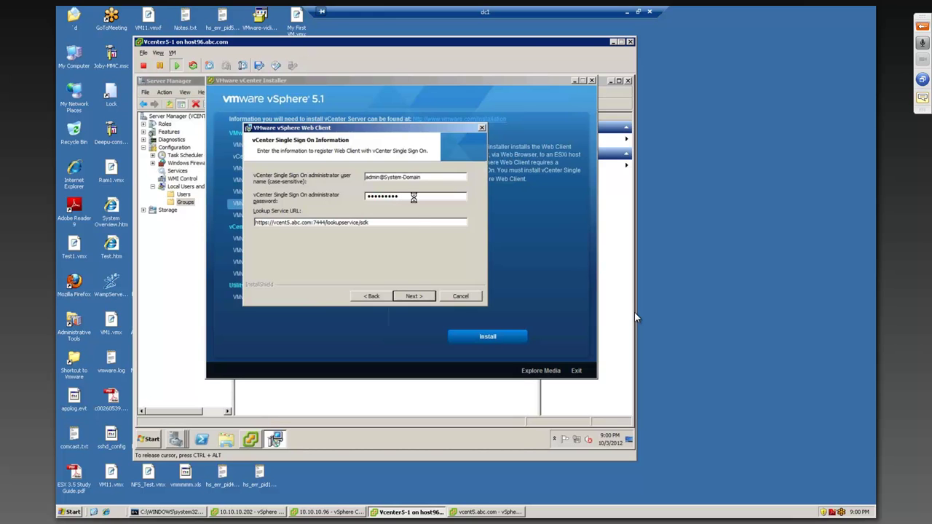
{"action": "left_click", "coordinate": [419, 296]}
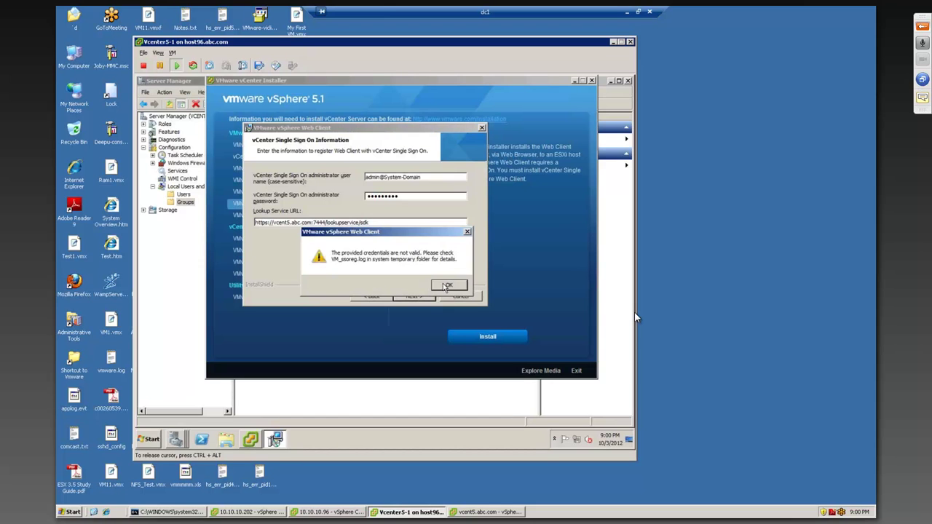
Step: Retype the SSO administrator password twice more, dismissing each invalid-credentials error
{"action": "left_click", "coordinate": [445, 285]}
{"action": "left_click_drag", "start_coordinate": [408, 197], "coordinate": [365, 195]}
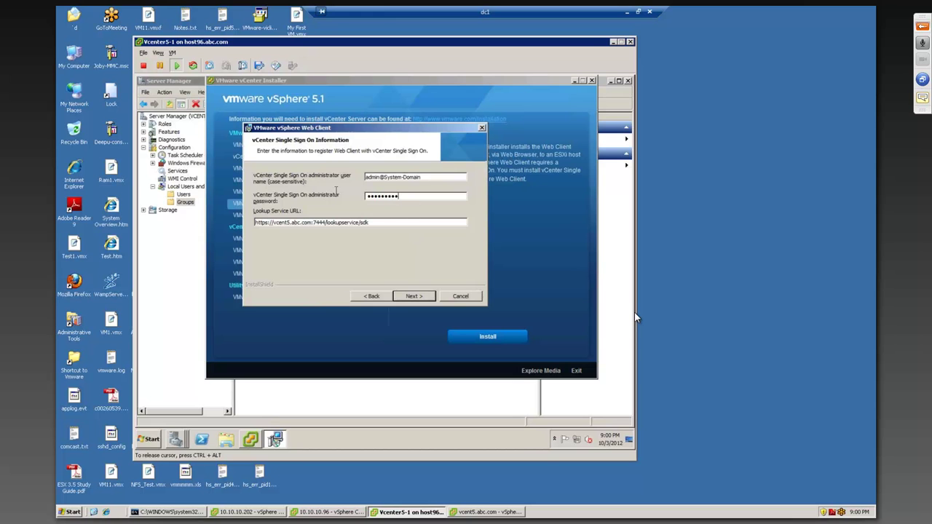
{"action": "type", "text": "vmware1!1"}
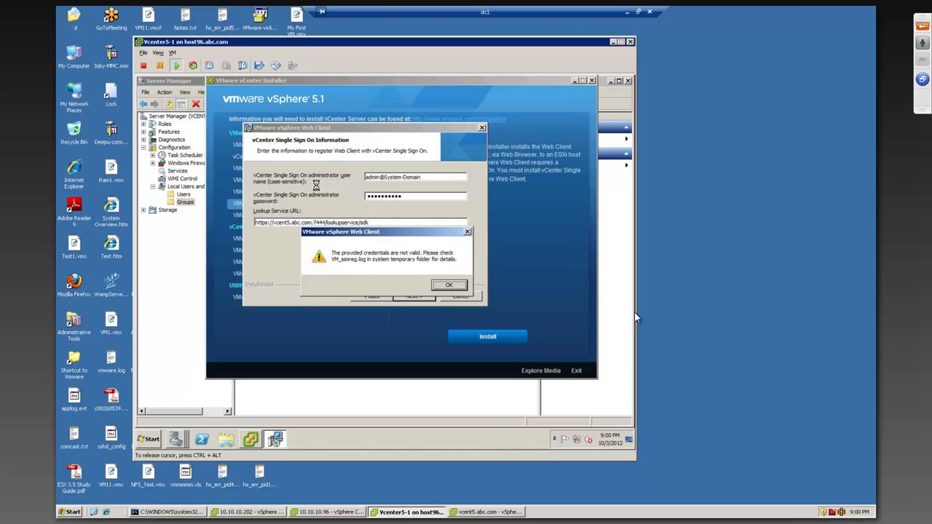
{"action": "left_click", "coordinate": [449, 284]}
{"action": "left_click_drag", "start_coordinate": [404, 196], "coordinate": [335, 196]}
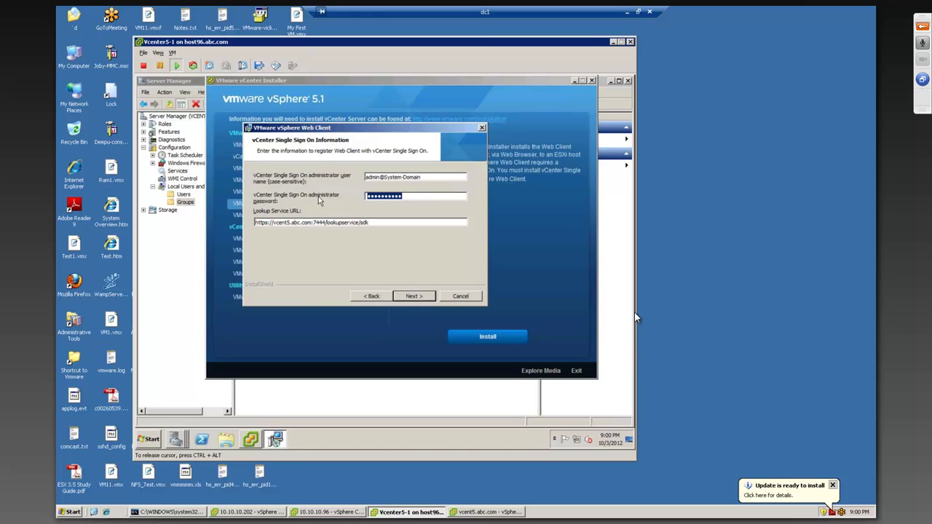
{"action": "type", "text": "•••••••••"}
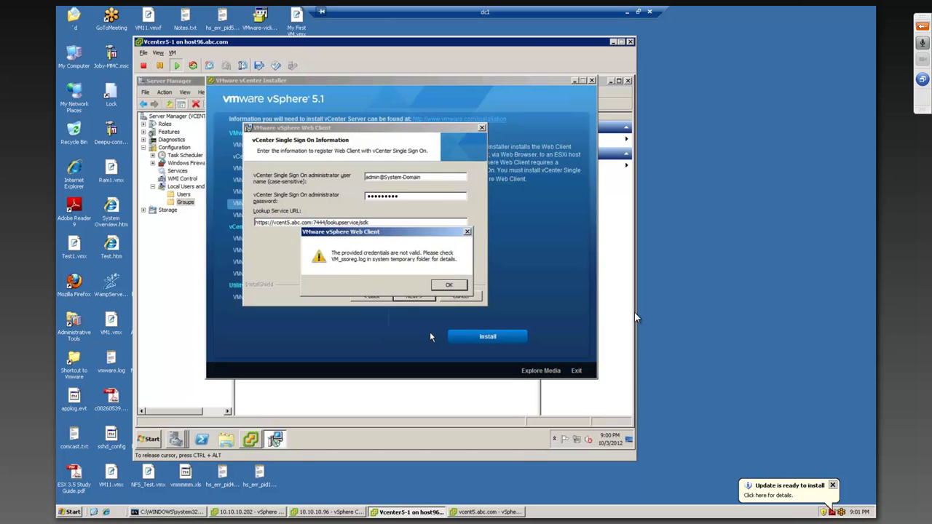
{"action": "left_click", "coordinate": [448, 284]}
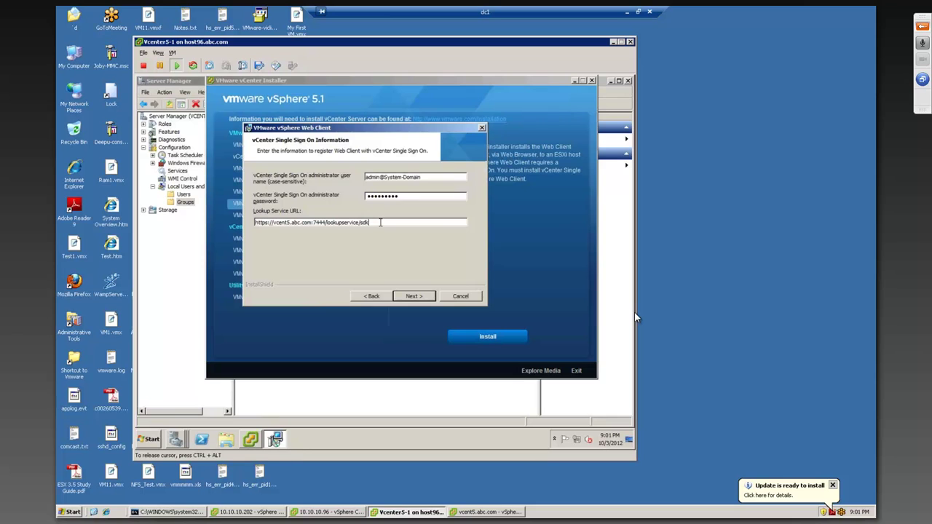
{"action": "left_click", "coordinate": [449, 299]}
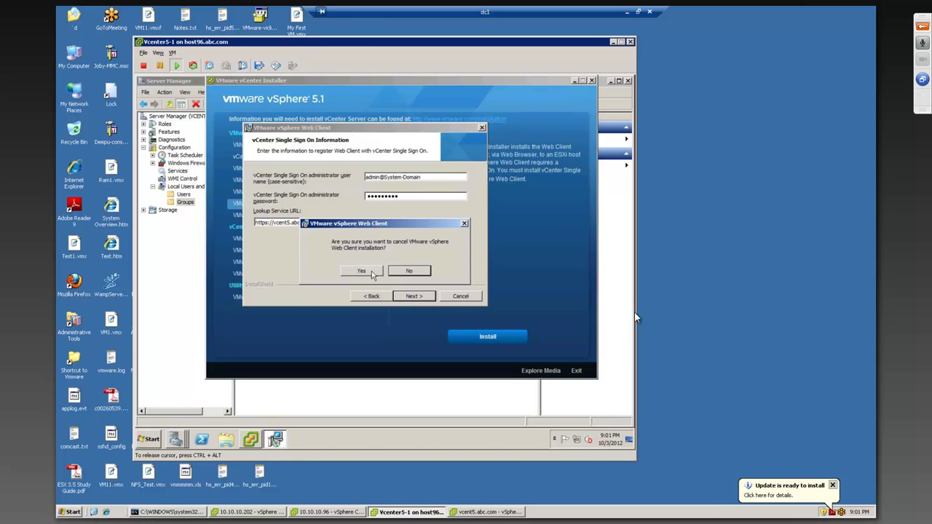
{"action": "left_click", "coordinate": [405, 274]}
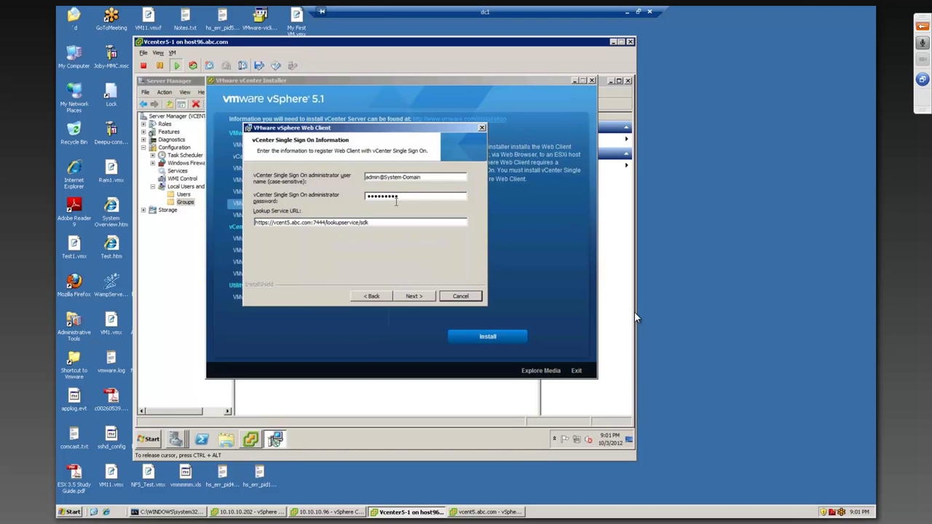
{"action": "left_click", "coordinate": [151, 440]}
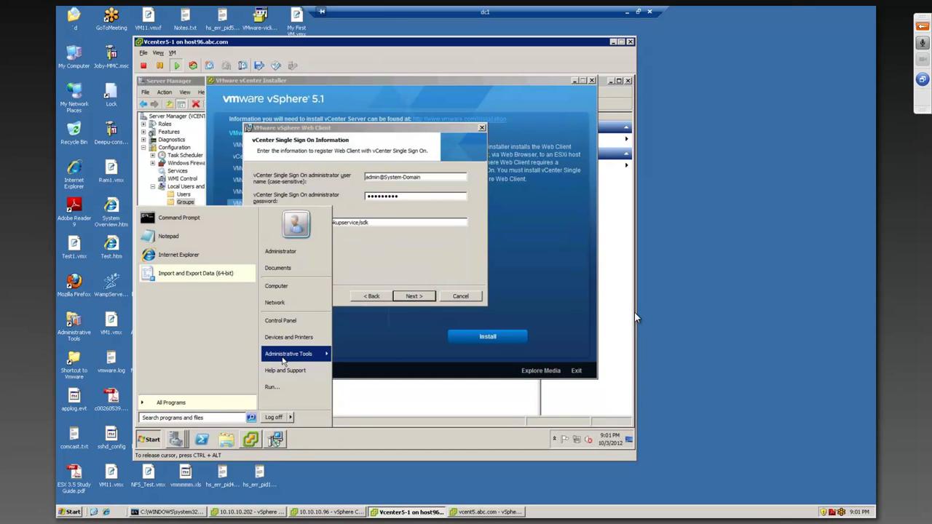
{"action": "mouse_move", "coordinate": [285, 360]}
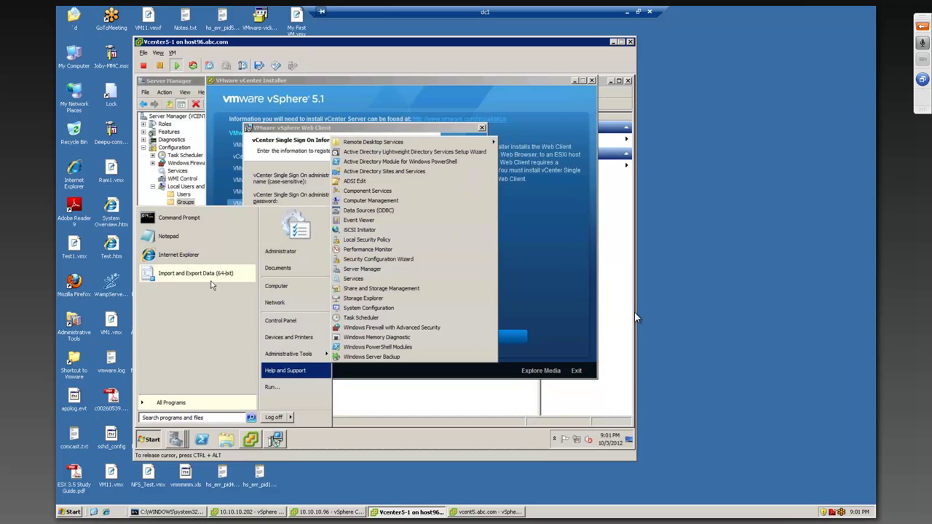
{"action": "left_click", "coordinate": [193, 404]}
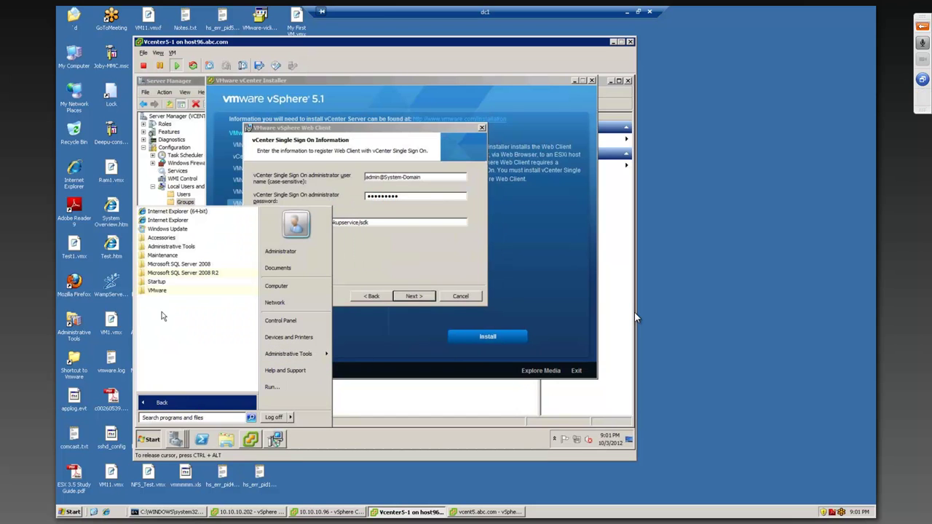
{"action": "left_click", "coordinate": [160, 292]}
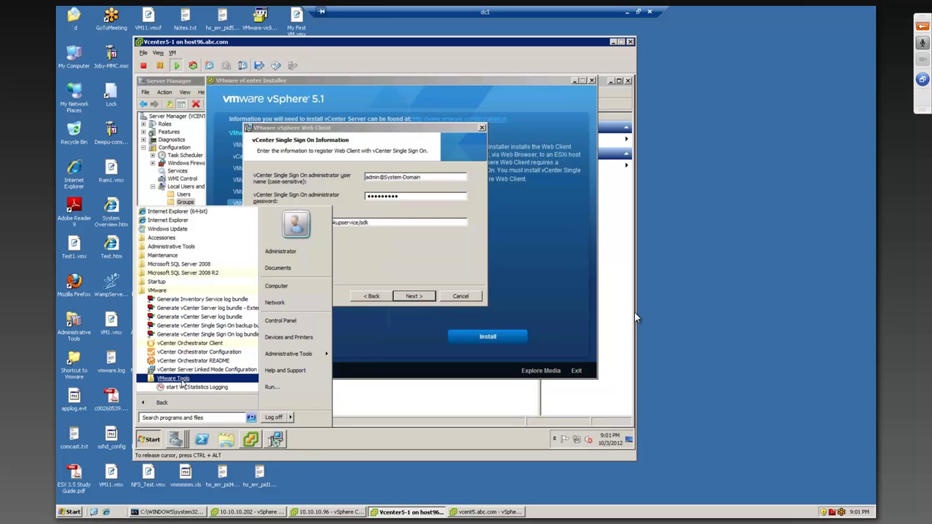
{"action": "left_click", "coordinate": [215, 379]}
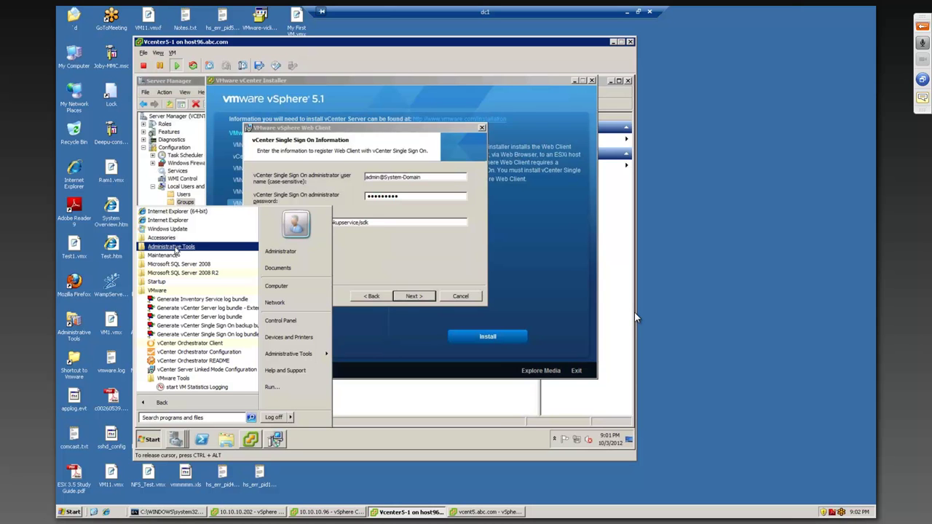
{"action": "left_click", "coordinate": [172, 247]}
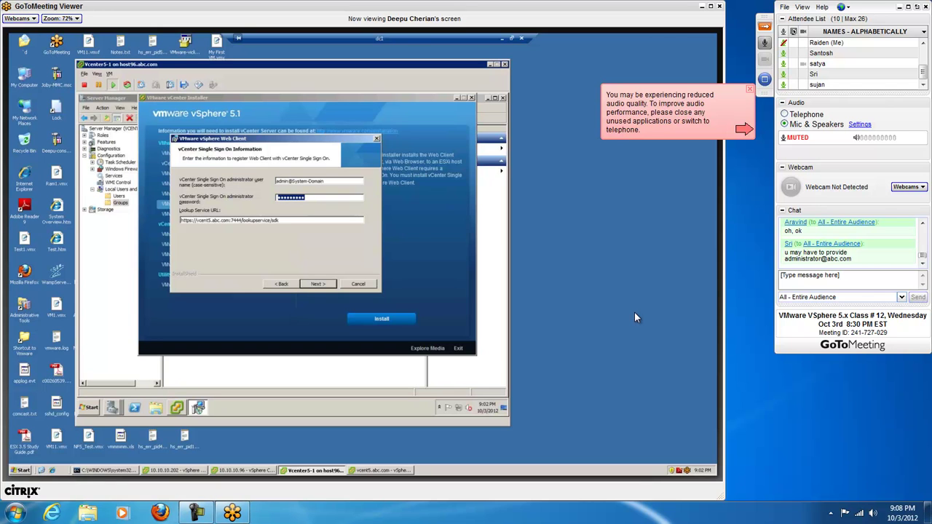
Step: In fullscreen with the control panel hidden, retype the SSO password and right-click the guest Start button
{"action": "left_click", "coordinate": [711, 8]}
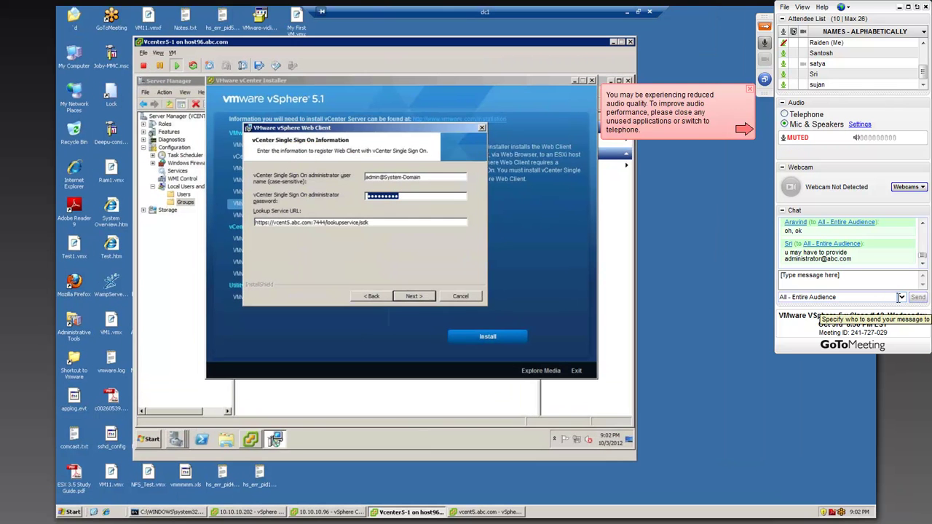
{"action": "left_click", "coordinate": [764, 26]}
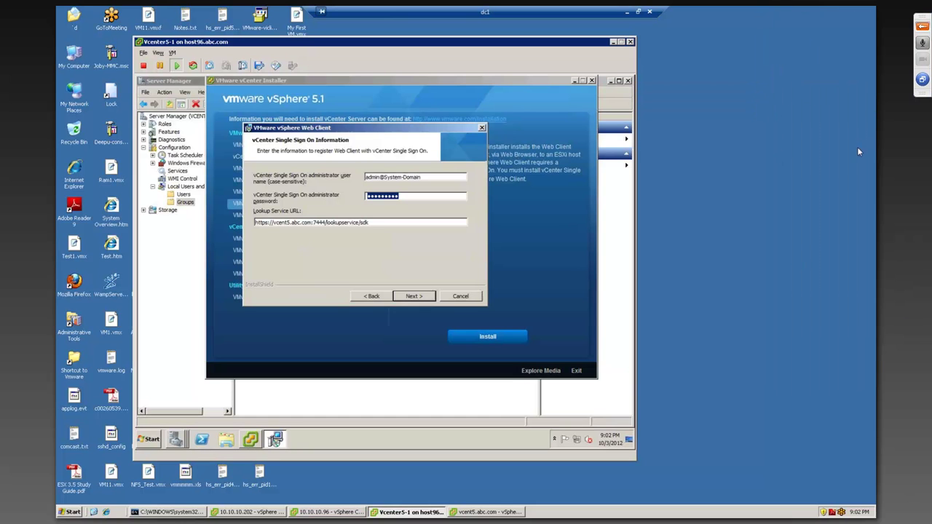
{"action": "left_click", "coordinate": [431, 199]}
{"action": "double_click", "coordinate": [366, 195]}
{"action": "type", "text": "vmw"}
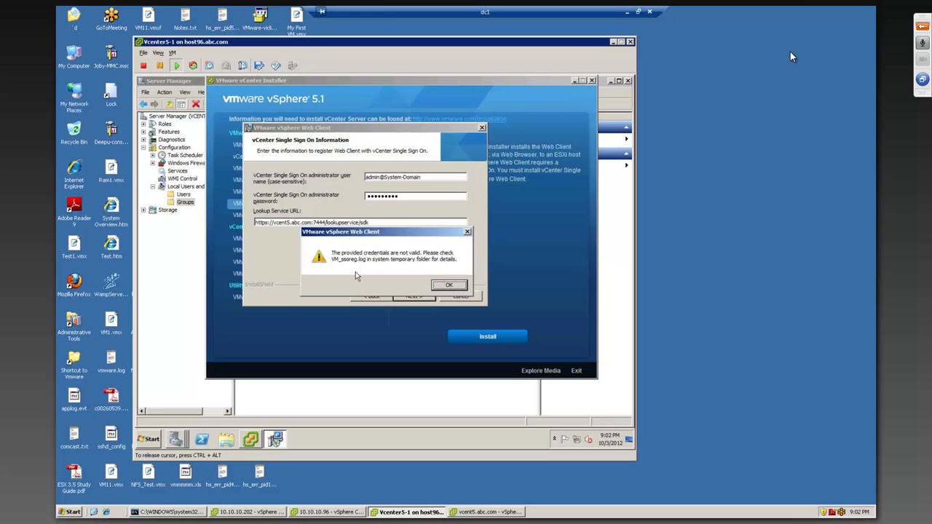
{"action": "left_click", "coordinate": [151, 439]}
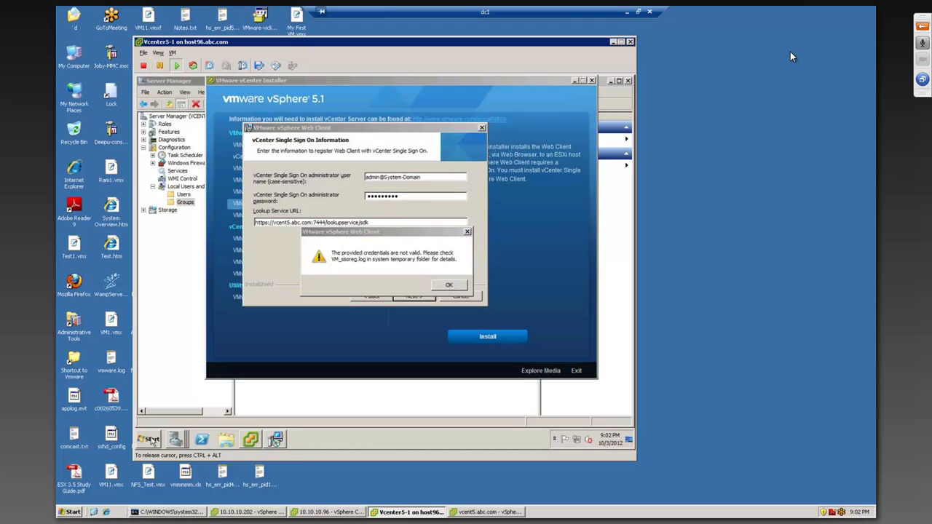
{"action": "right_click", "coordinate": [151, 439]}
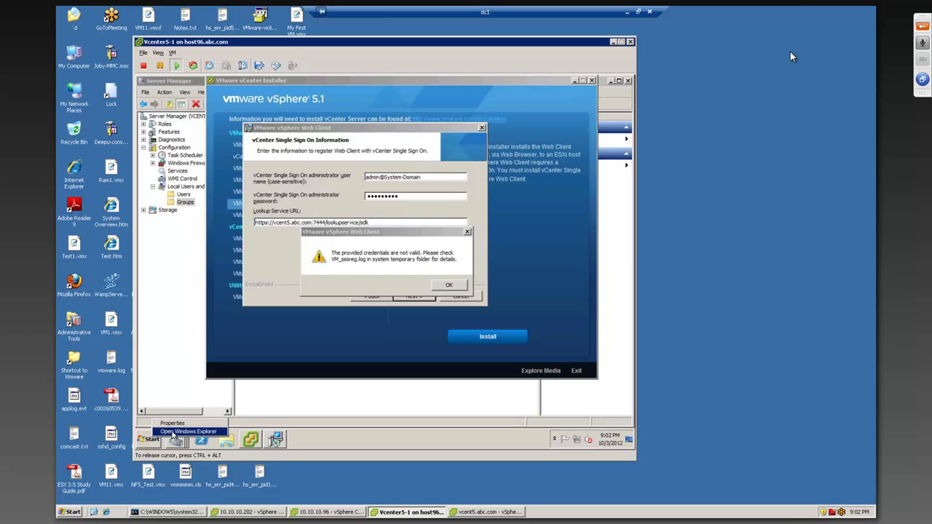
Step: Open Windows Explorer and search Libraries for vm_ssorg.log
{"action": "left_click", "coordinate": [173, 433]}
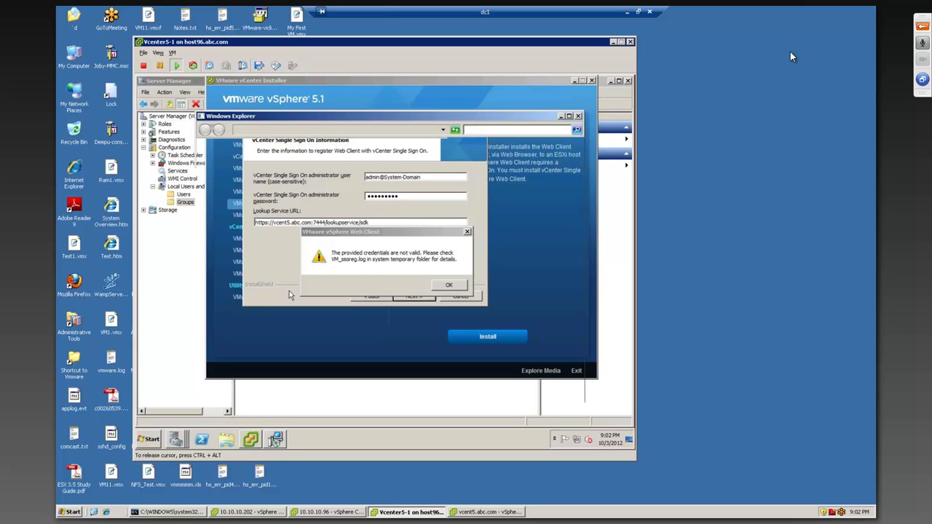
{"action": "left_click", "coordinate": [498, 130]}
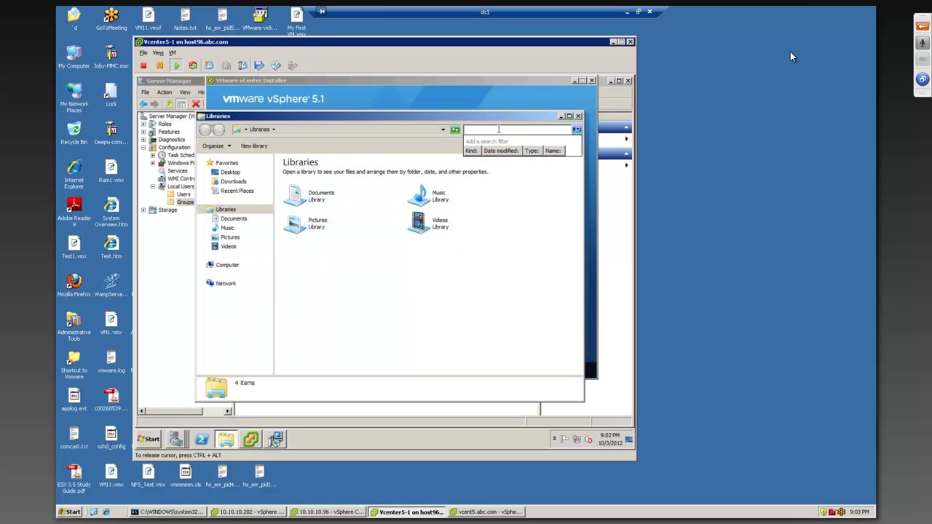
{"action": "type", "text": "vm_ssorg"}
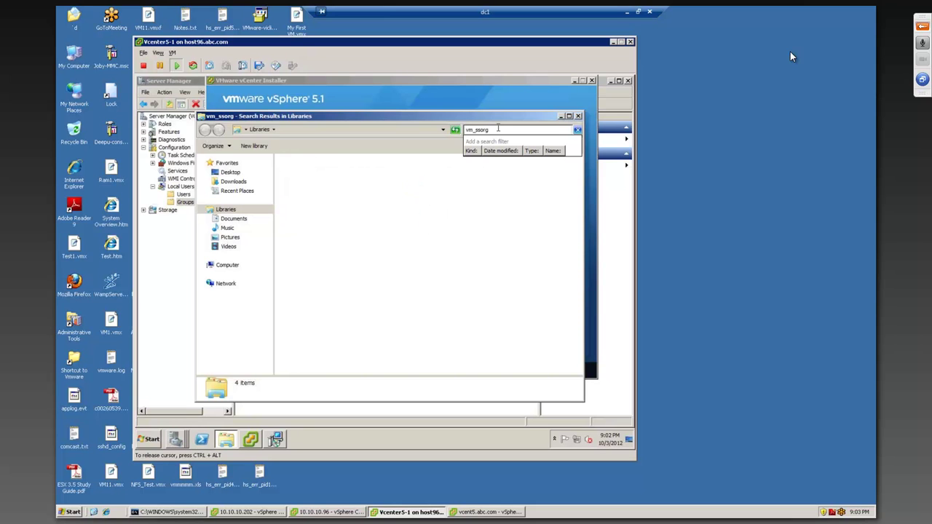
{"action": "type", "text": ".log"}
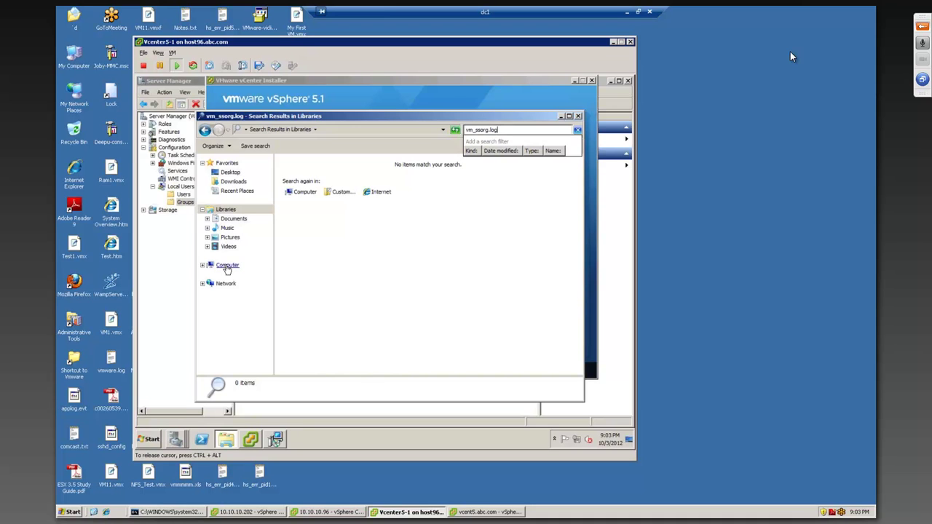
Step: Search the whole Computer for vm_ssorg, move the results window left, and return to the installer
{"action": "left_click", "coordinate": [243, 264]}
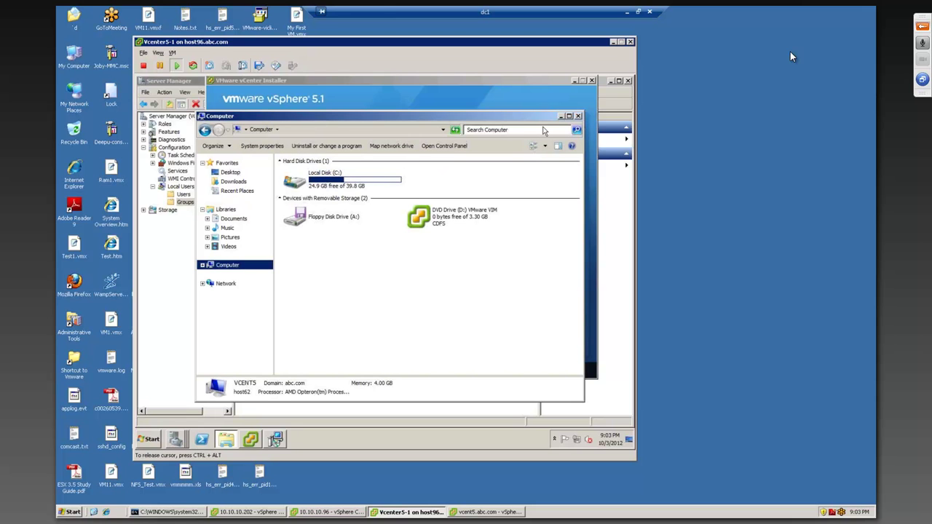
{"action": "left_click", "coordinate": [534, 129]}
{"action": "type", "text": "vm_s"}
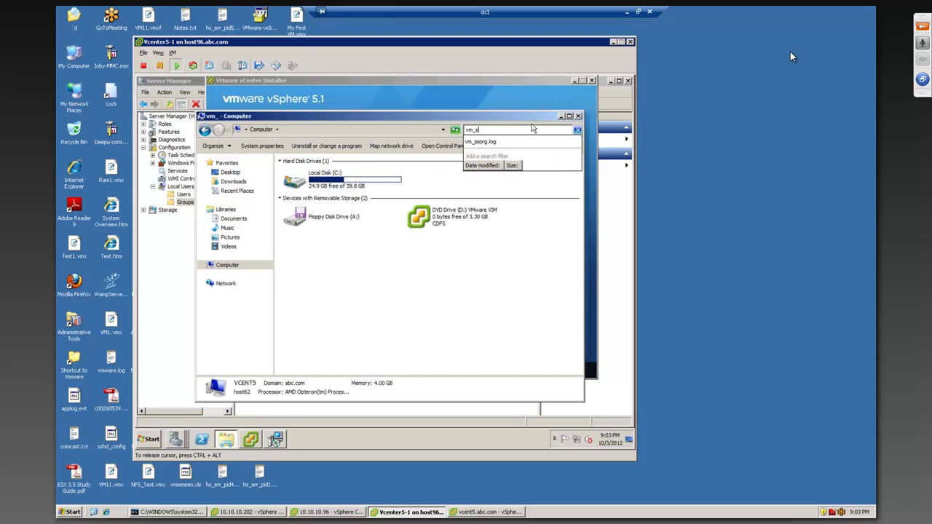
{"action": "type", "text": "sorg"}
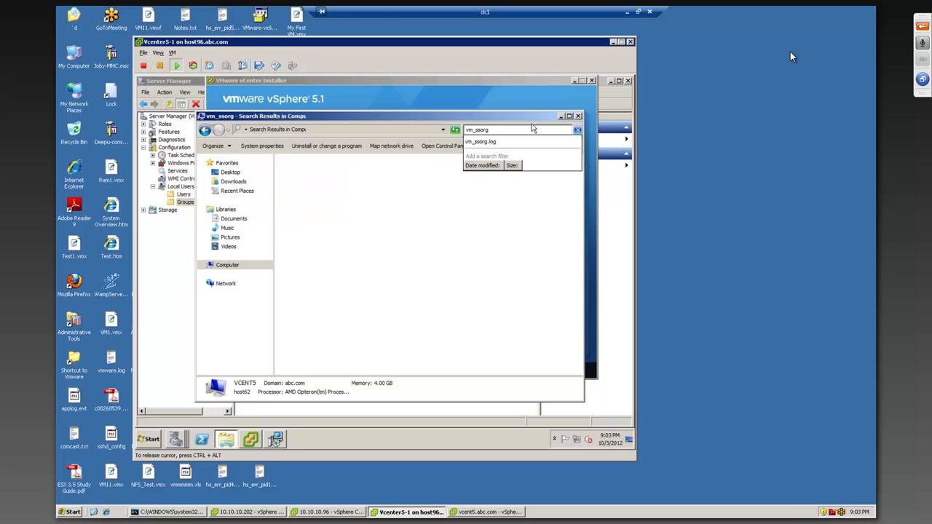
{"action": "left_click", "coordinate": [492, 143]}
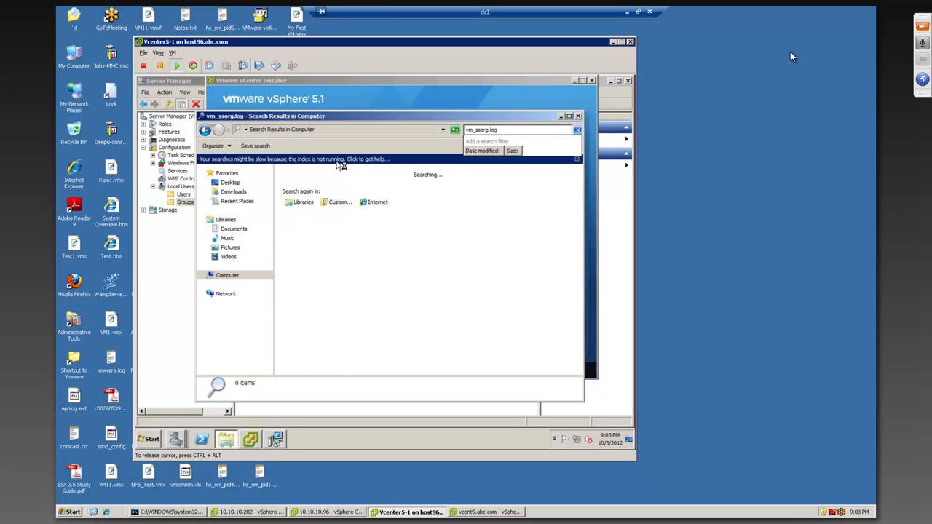
{"action": "left_click", "coordinate": [344, 161]}
{"action": "left_click", "coordinate": [504, 130]}
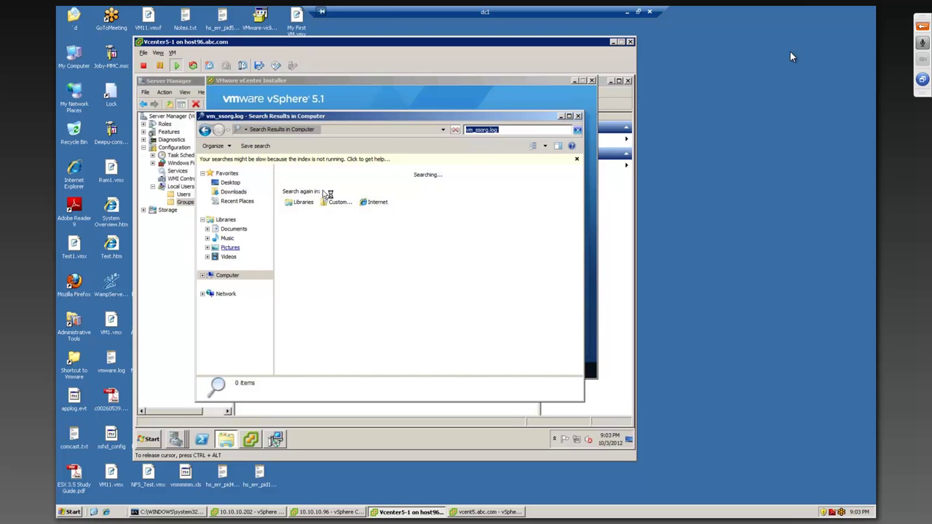
{"action": "left_click_drag", "start_coordinate": [487, 120], "coordinate": [320, 152]}
{"action": "left_click", "coordinate": [457, 269]}
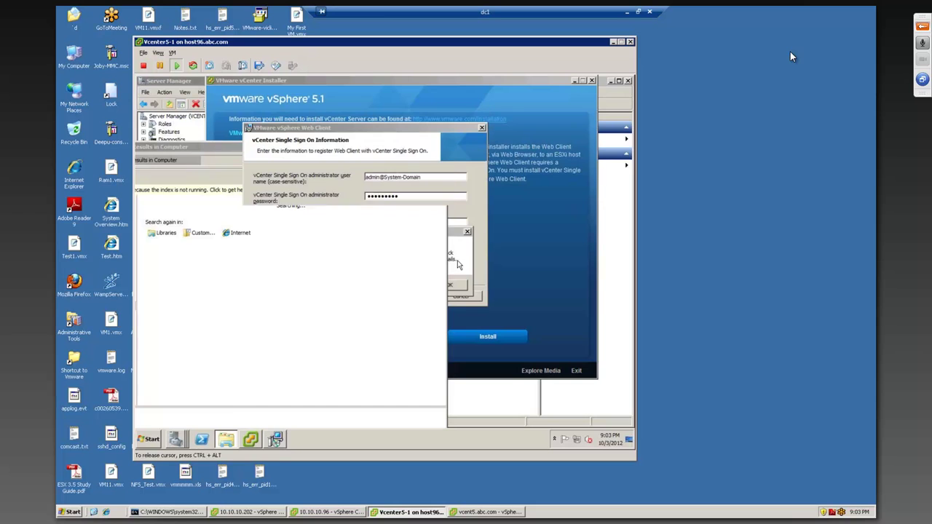
Step: Replace the SSO administrator password with another attempt, submit it, and dismiss the rejection error
{"action": "left_click", "coordinate": [449, 284]}
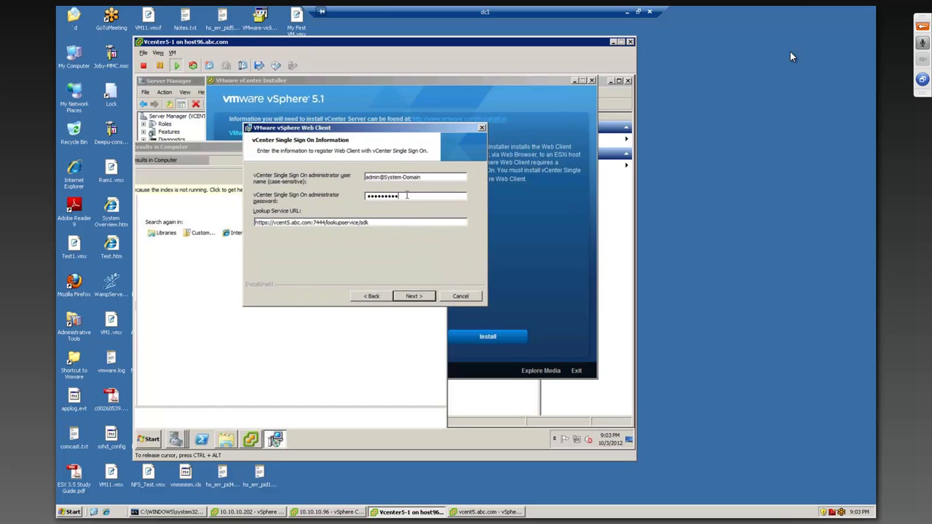
{"action": "double_click", "coordinate": [380, 195]}
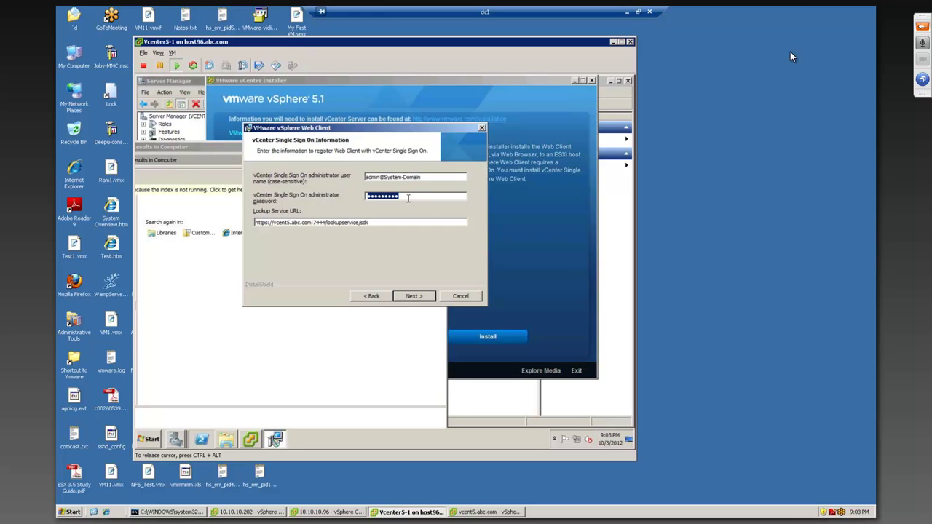
{"action": "type", "text": "**"}
{"action": "key", "text": "Return"}
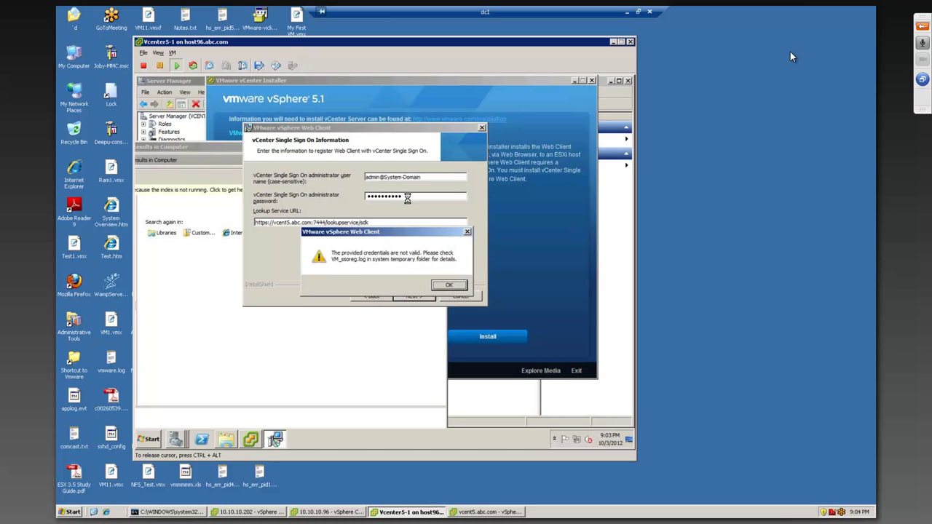
{"action": "left_click", "coordinate": [456, 286]}
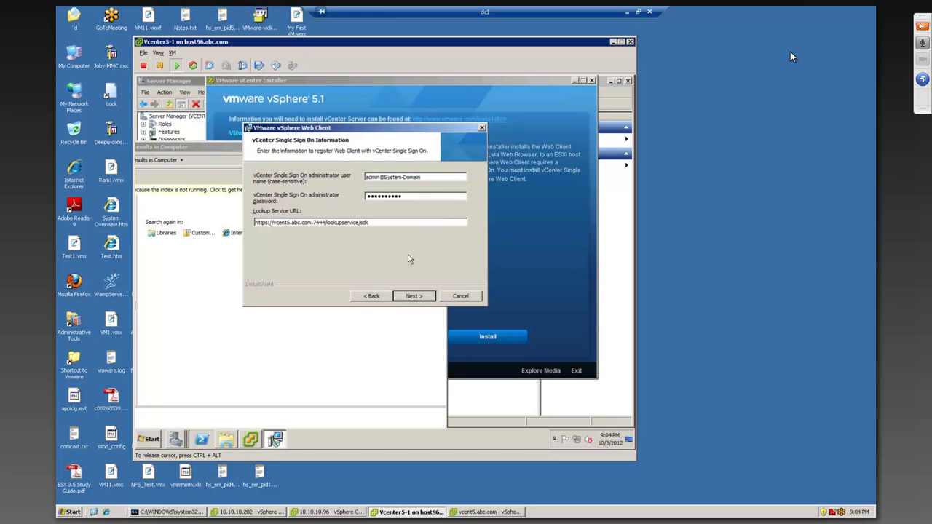
Step: Browse to C:\Program Files\VMware\Infrastructure\SSOServer in the guest's Explorer
{"action": "left_click", "coordinate": [230, 152]}
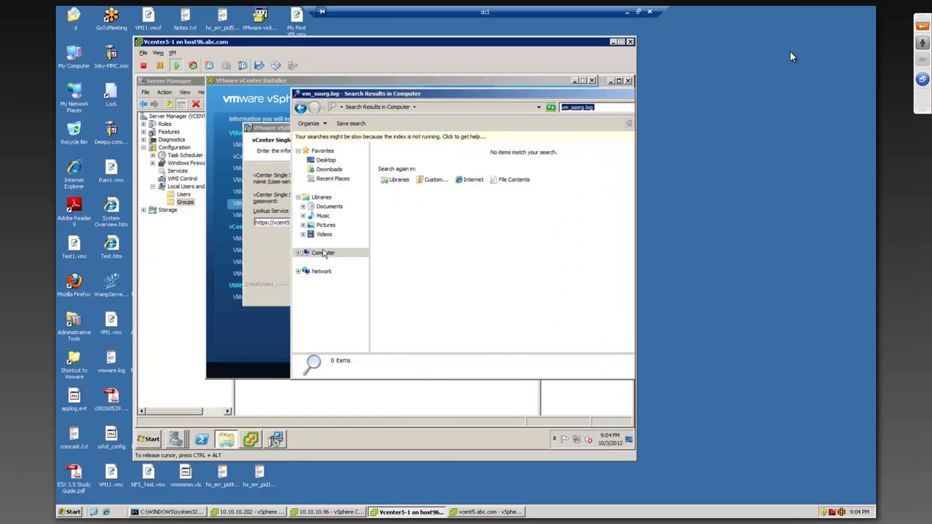
{"action": "left_click", "coordinate": [323, 253]}
{"action": "left_click", "coordinate": [406, 166]}
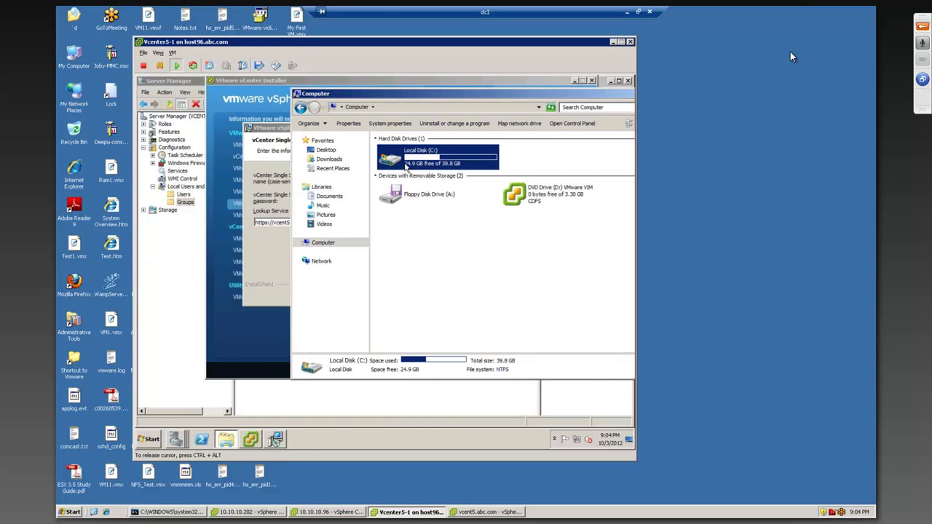
{"action": "double_click", "coordinate": [406, 166]}
{"action": "double_click", "coordinate": [402, 163]}
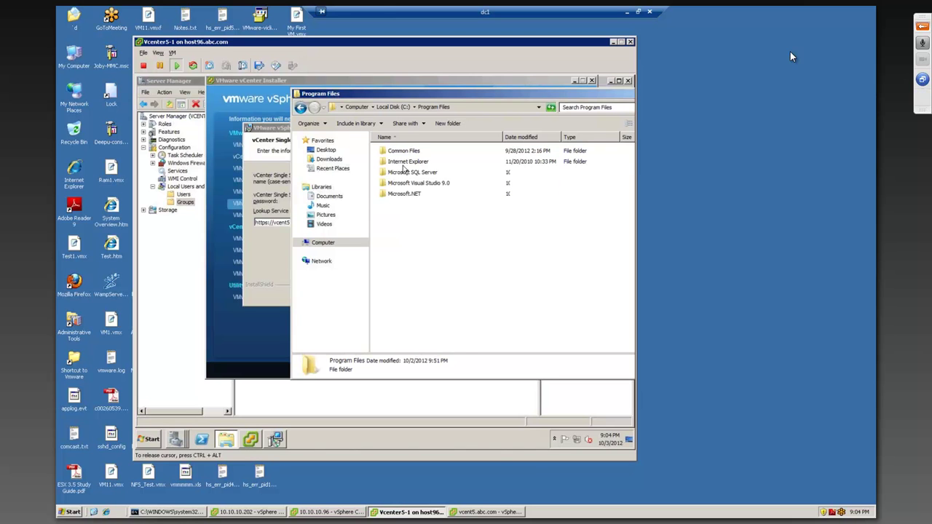
{"action": "double_click", "coordinate": [402, 226]}
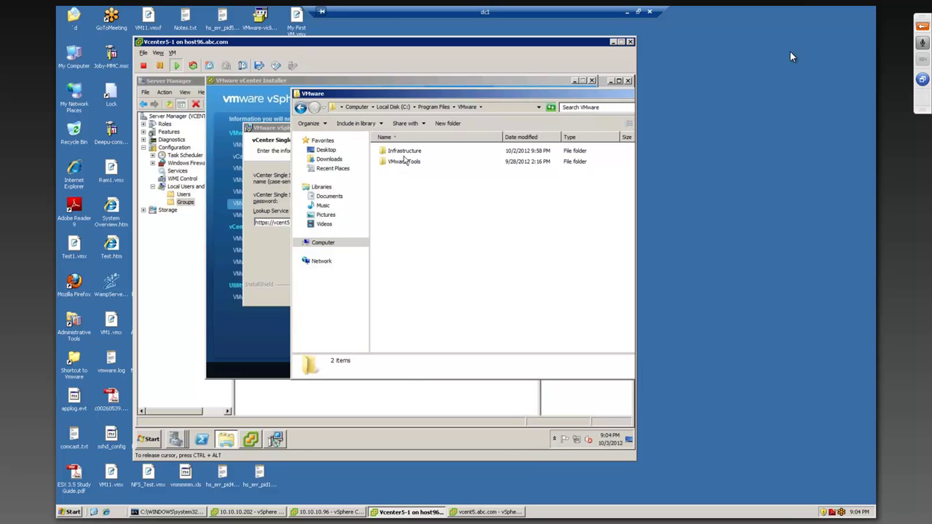
{"action": "double_click", "coordinate": [405, 152]}
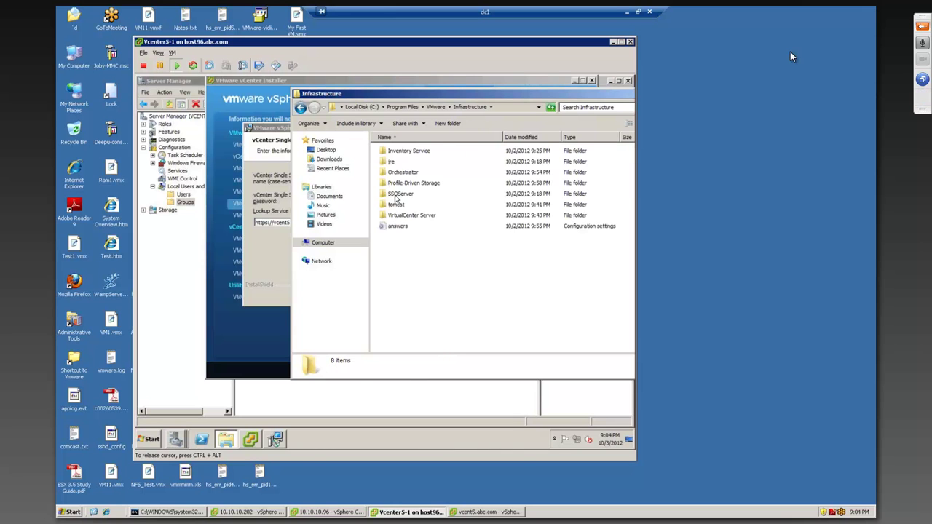
{"action": "double_click", "coordinate": [399, 195]}
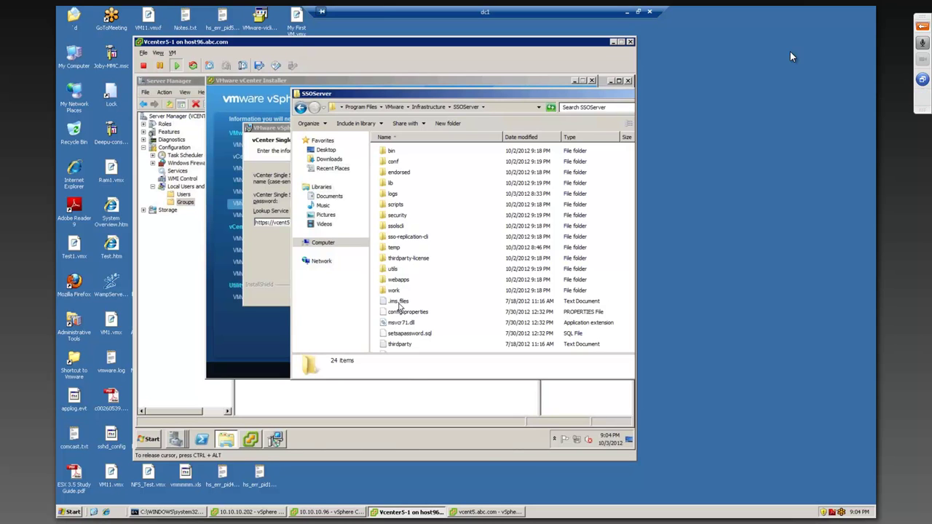
Step: Open the ssolscli folder and choose Edit on the ssopass script to view it in Notepad
{"action": "left_click", "coordinate": [398, 302]}
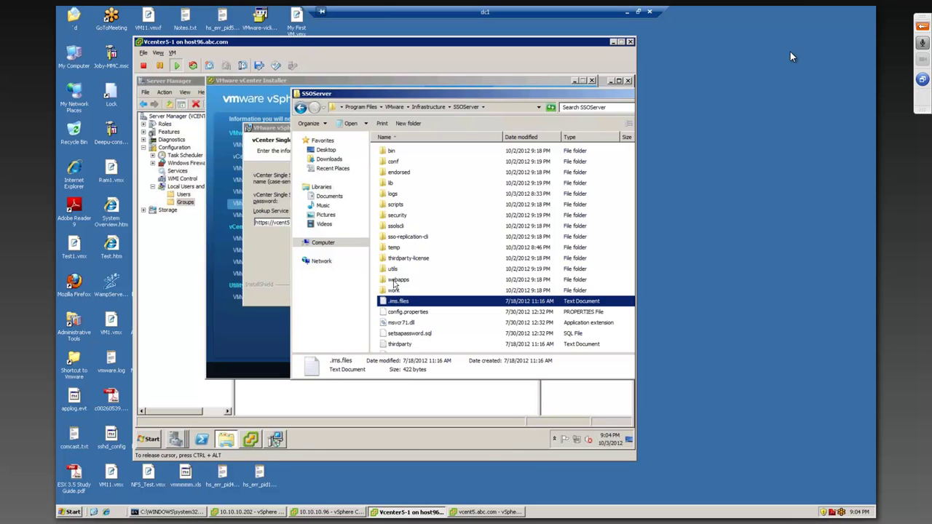
{"action": "key", "text": "Down"}
{"action": "key", "text": "Down"}
{"action": "key", "text": "Down"}
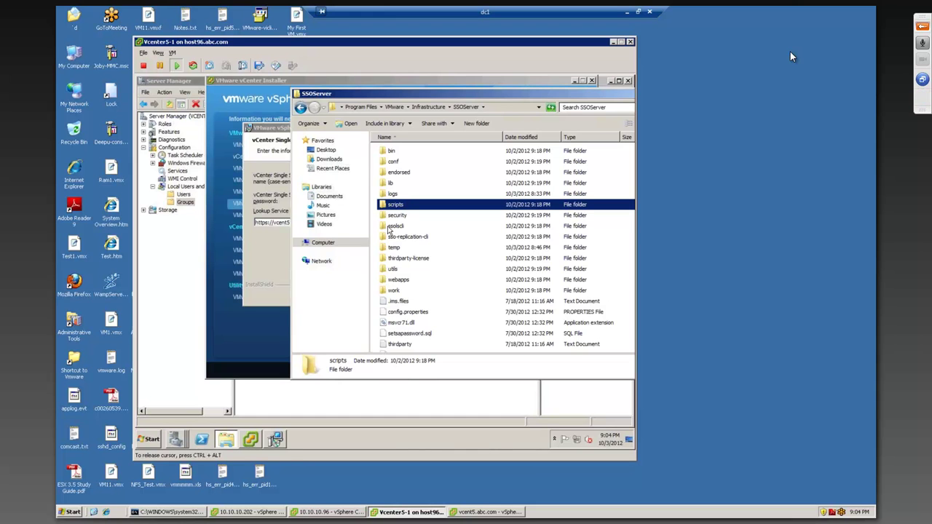
{"action": "left_click", "coordinate": [388, 227]}
{"action": "double_click", "coordinate": [388, 227]}
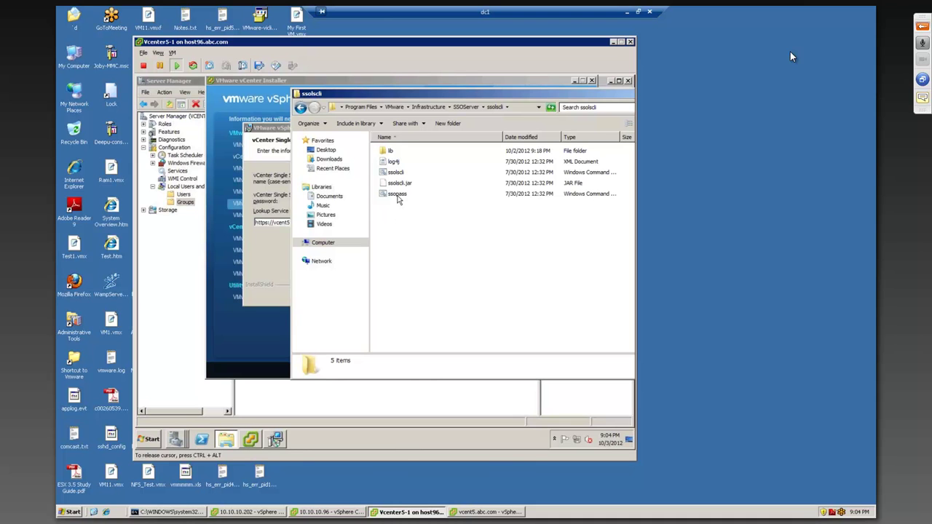
{"action": "double_click", "coordinate": [397, 195]}
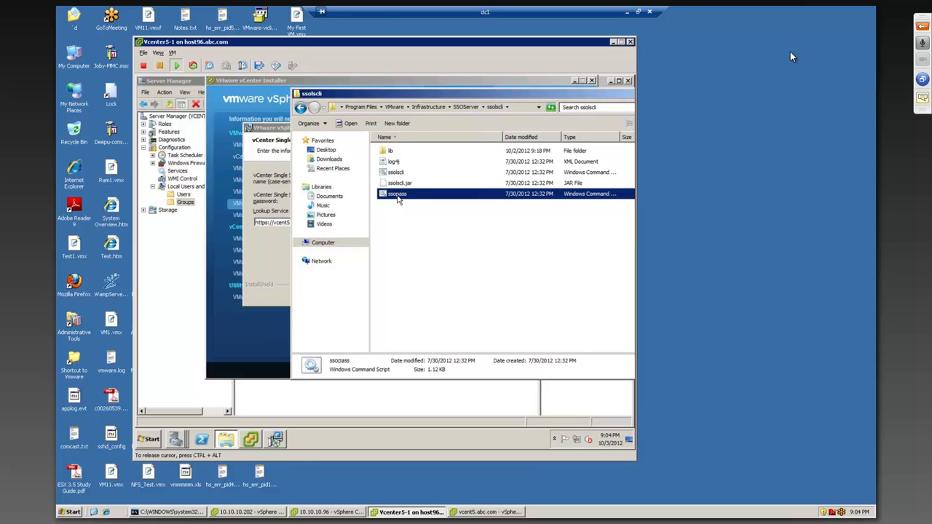
{"action": "right_click", "coordinate": [398, 200]}
{"action": "left_click", "coordinate": [408, 209]}
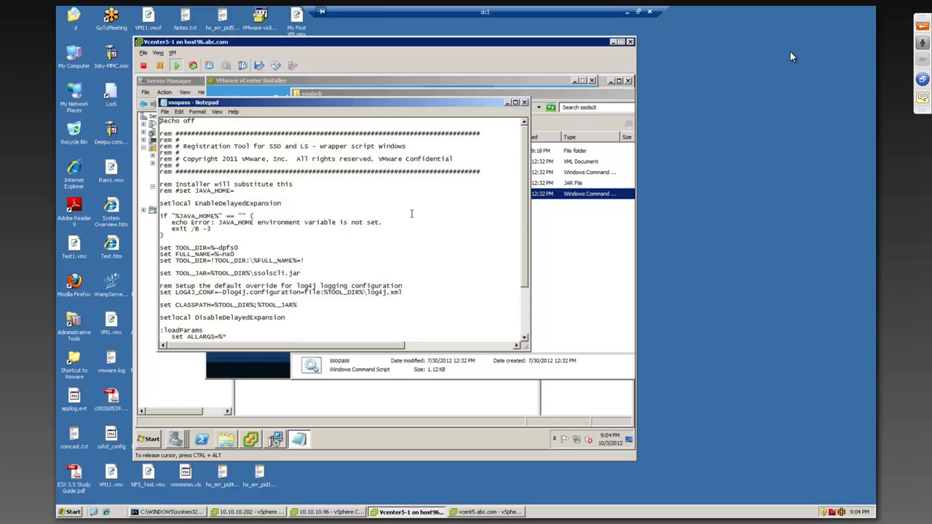
Step: Scroll through the ssopass script, then leave the remote session for the local desktop
{"action": "scroll", "coordinate": [412, 214], "scroll_direction": "down", "scroll_amount": 3}
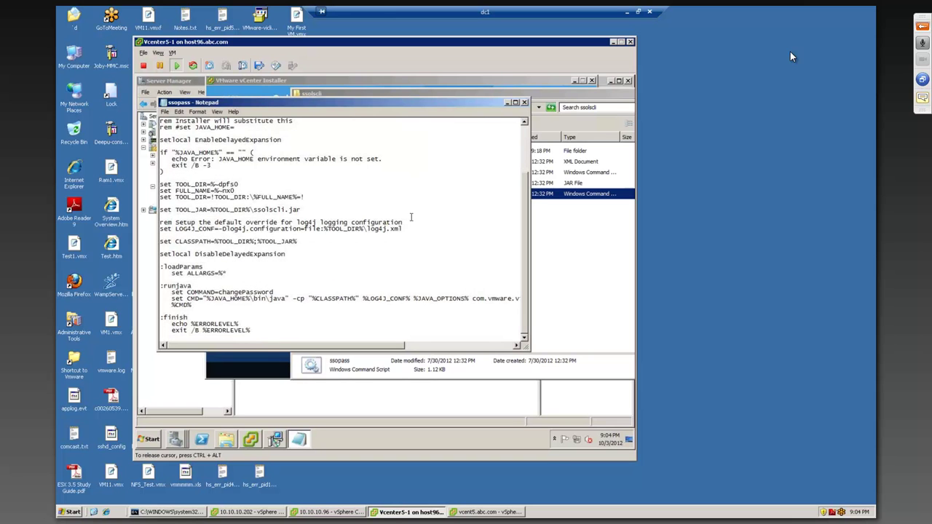
{"action": "scroll", "coordinate": [411, 217], "scroll_direction": "up", "scroll_amount": 3}
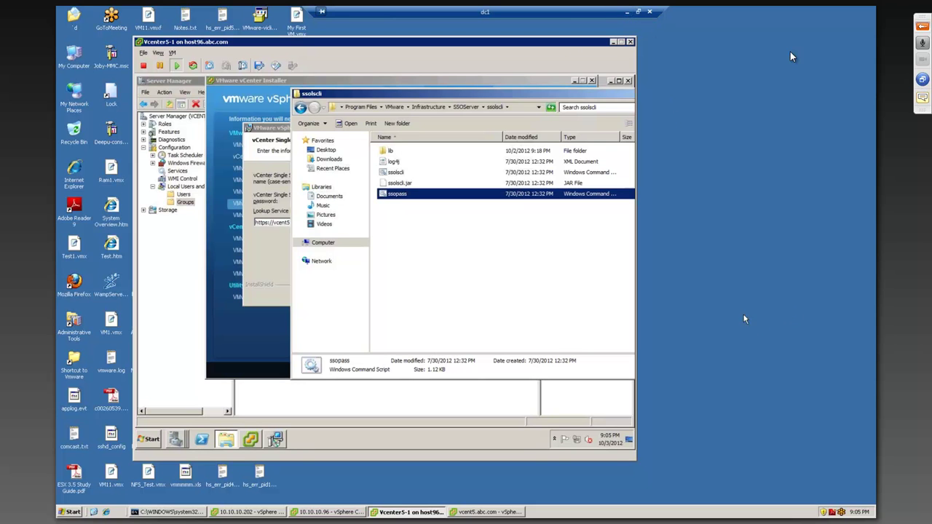
{"action": "left_click", "coordinate": [627, 13]}
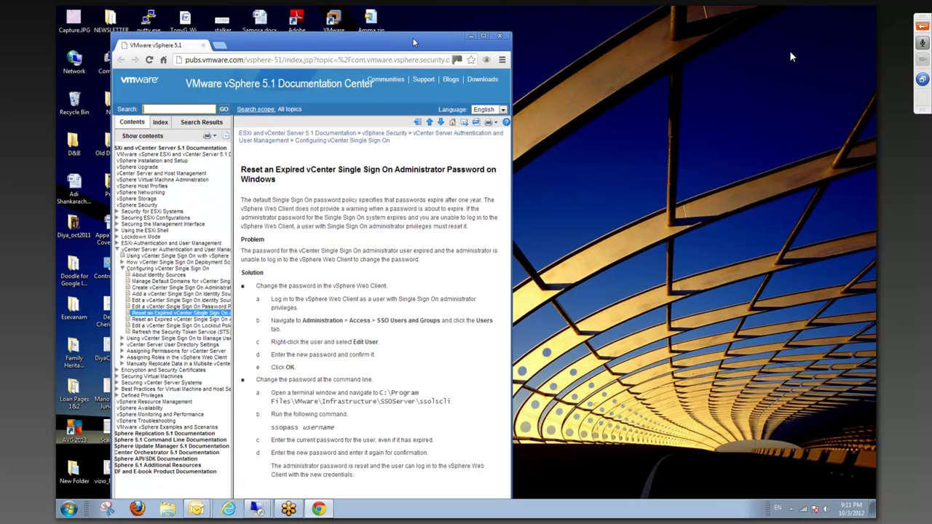
Step: Move the documentation window and highlight the ssopass username command and the current-password wording in step c
{"action": "left_click_drag", "start_coordinate": [412, 42], "coordinate": [403, 26]}
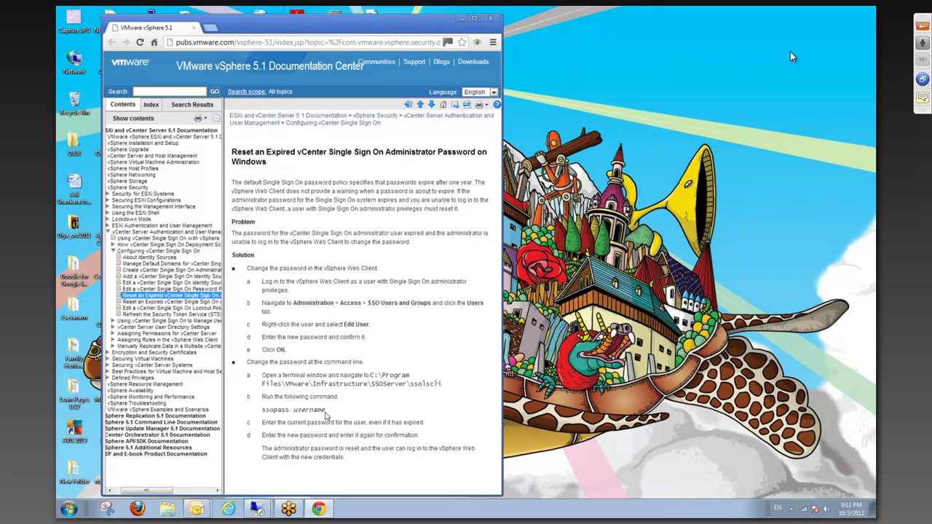
{"action": "left_click_drag", "start_coordinate": [325, 412], "coordinate": [265, 412]}
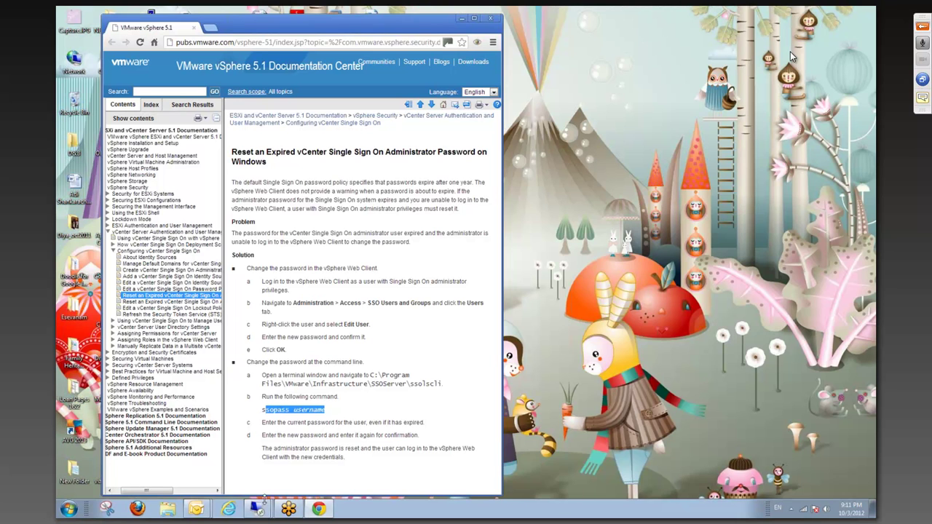
{"action": "left_click", "coordinate": [259, 508]}
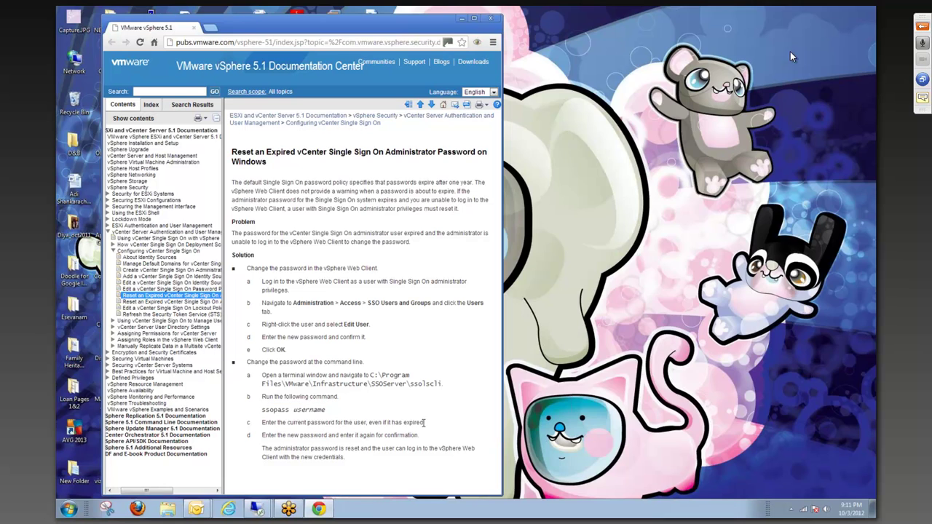
{"action": "left_click_drag", "start_coordinate": [287, 422], "coordinate": [372, 423]}
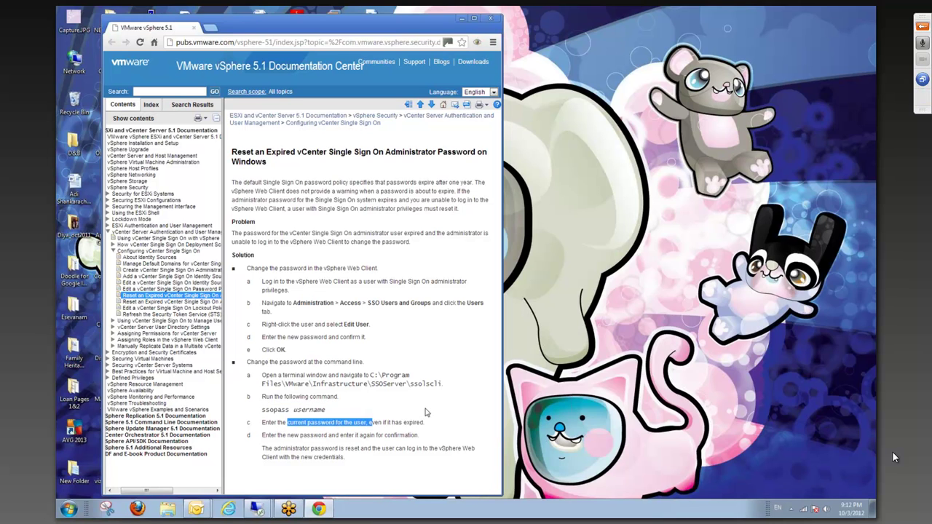
Step: Expand the GoToMeeting attendee, audio and chat panel and check the recording controls
{"action": "left_click", "coordinate": [922, 26]}
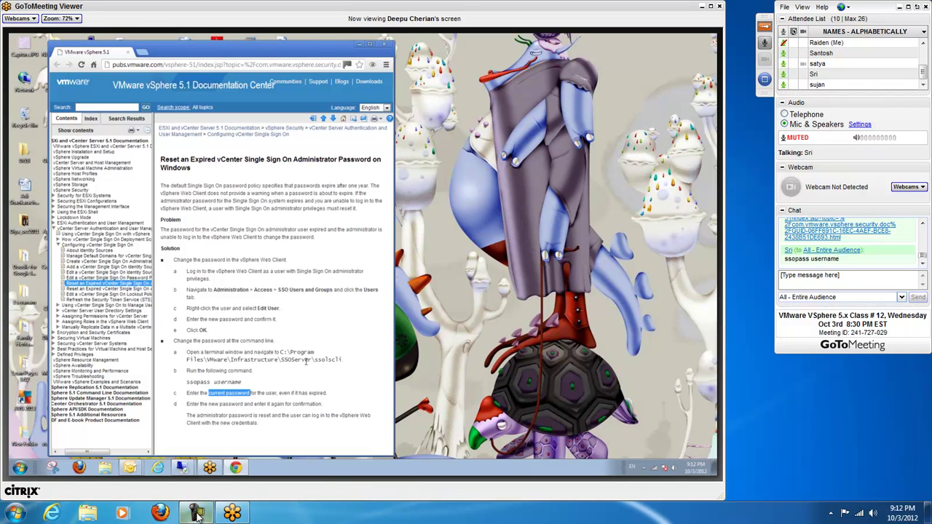
{"action": "left_click", "coordinate": [196, 514]}
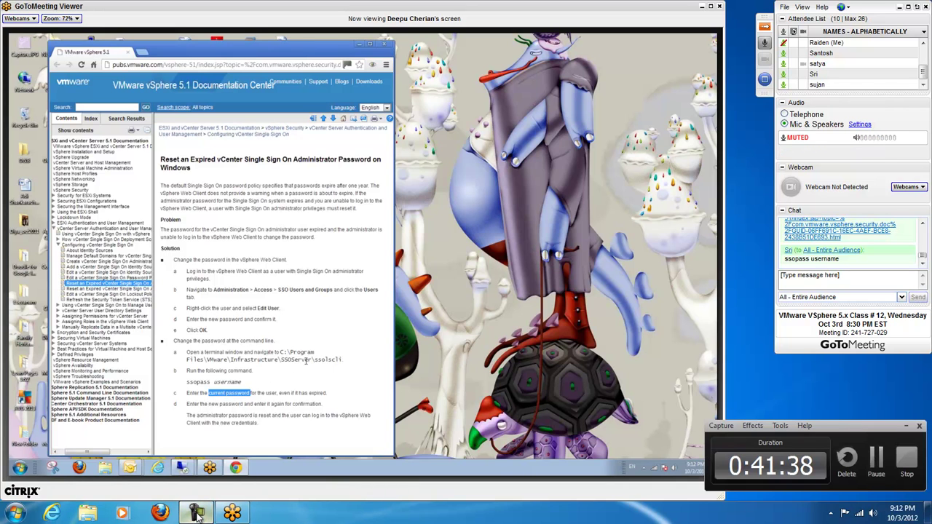
{"action": "left_click", "coordinate": [906, 426]}
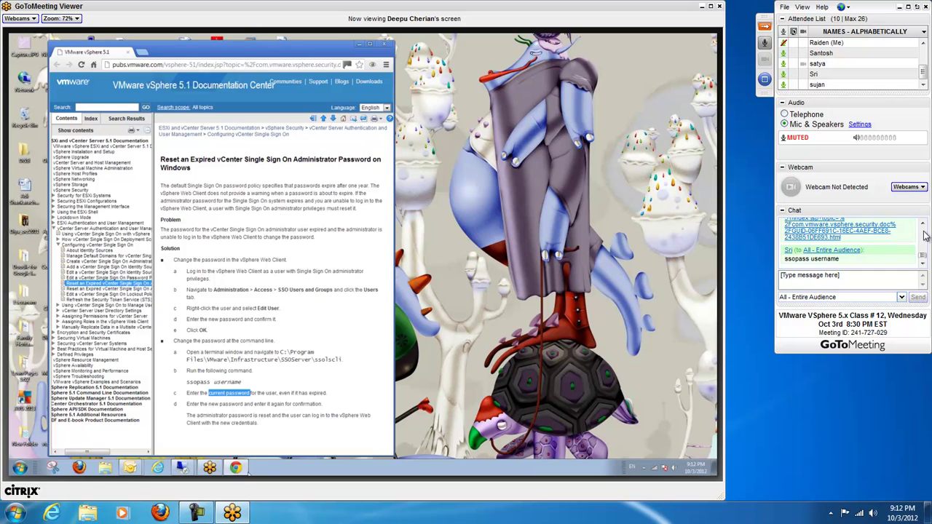
{"action": "scroll", "coordinate": [924, 240], "scroll_direction": "up", "scroll_amount": 10}
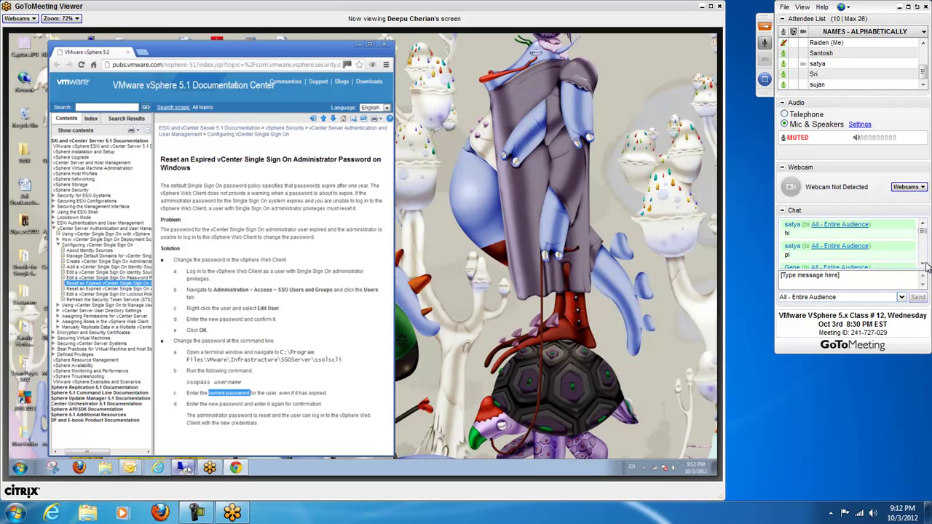
{"action": "scroll", "coordinate": [923, 267], "scroll_direction": "down", "scroll_amount": 3}
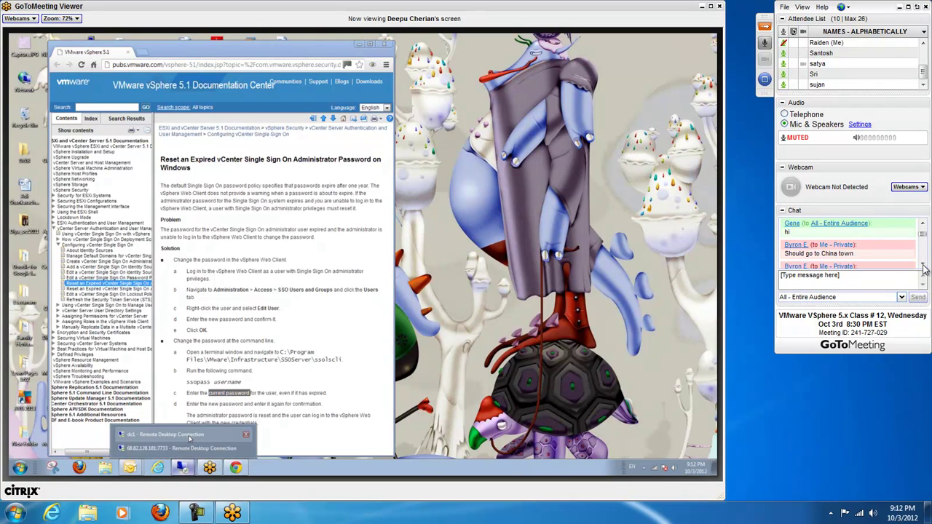
{"action": "scroll", "coordinate": [923, 266], "scroll_direction": "down", "scroll_amount": 3}
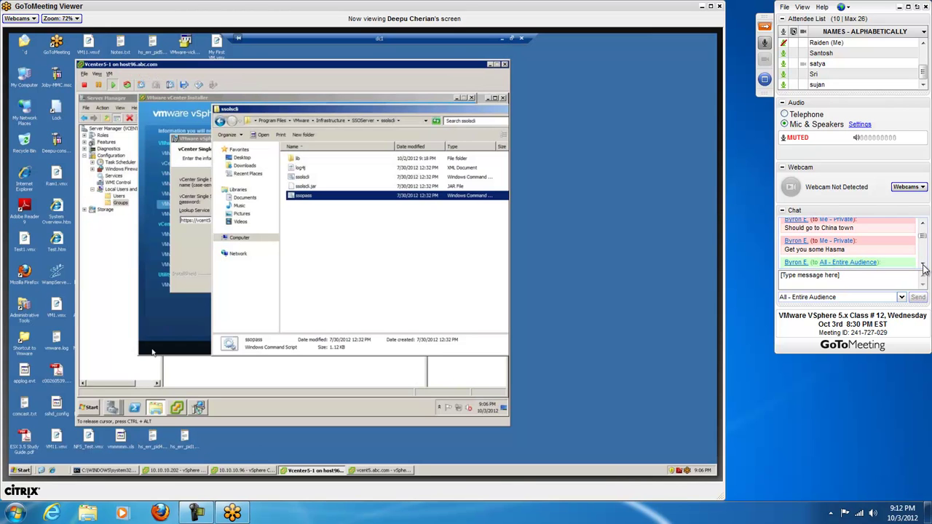
Step: Address chat privately to a single attendee and start a draft reading 'Sorry, b'
{"action": "left_click", "coordinate": [922, 266]}
{"action": "scroll", "coordinate": [923, 268], "scroll_direction": "down", "scroll_amount": 5}
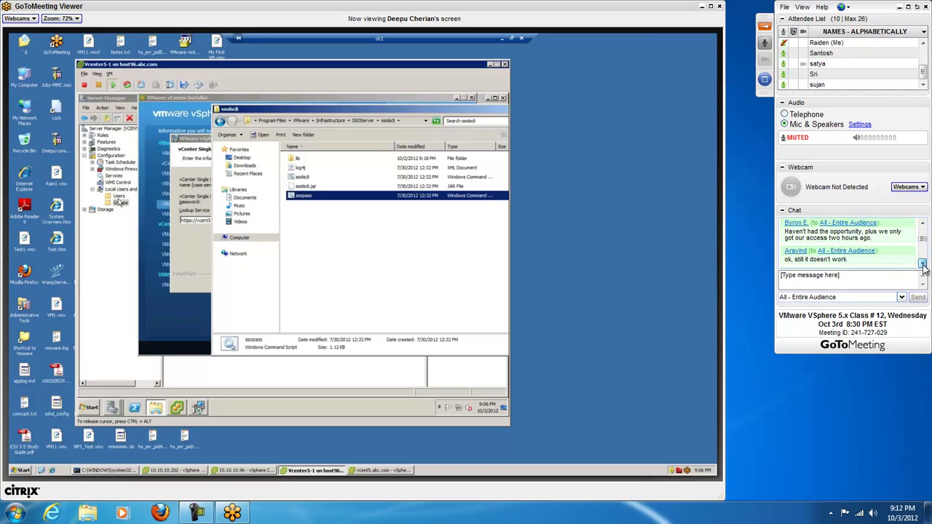
{"action": "scroll", "coordinate": [923, 227], "scroll_direction": "up", "scroll_amount": 2}
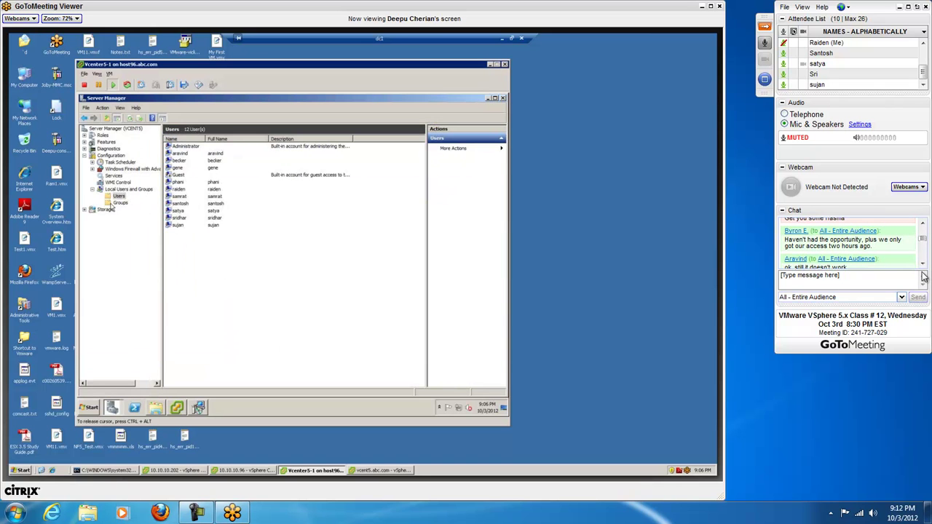
{"action": "scroll", "coordinate": [923, 268], "scroll_direction": "down", "scroll_amount": 3}
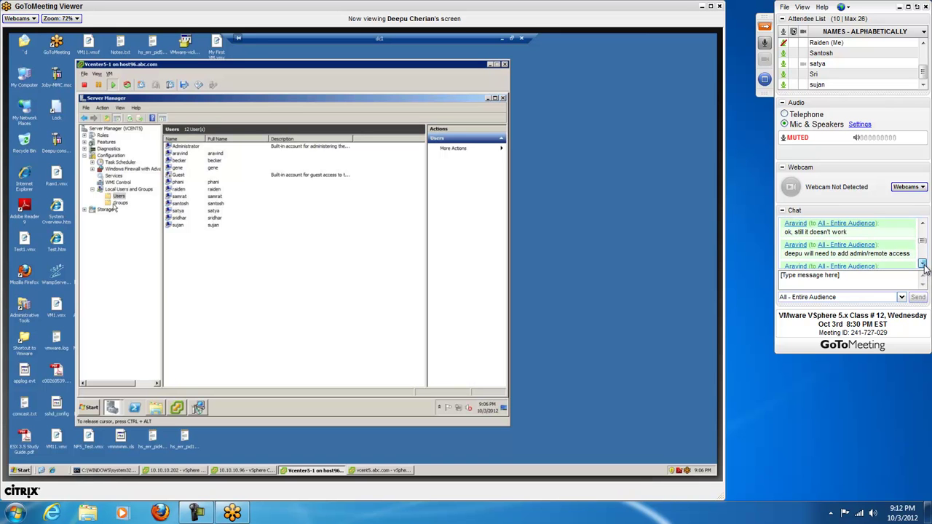
{"action": "scroll", "coordinate": [924, 268], "scroll_direction": "down", "scroll_amount": 3}
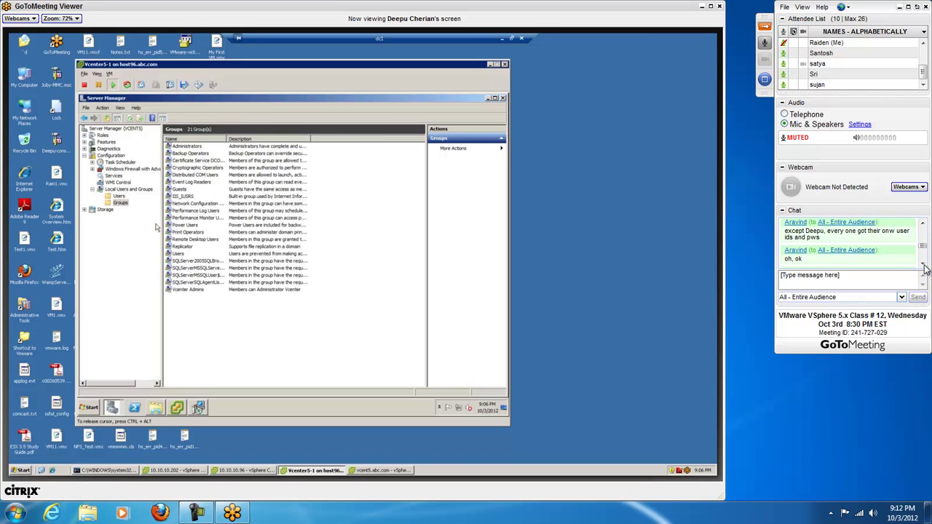
{"action": "scroll", "coordinate": [923, 268], "scroll_direction": "down", "scroll_amount": 5}
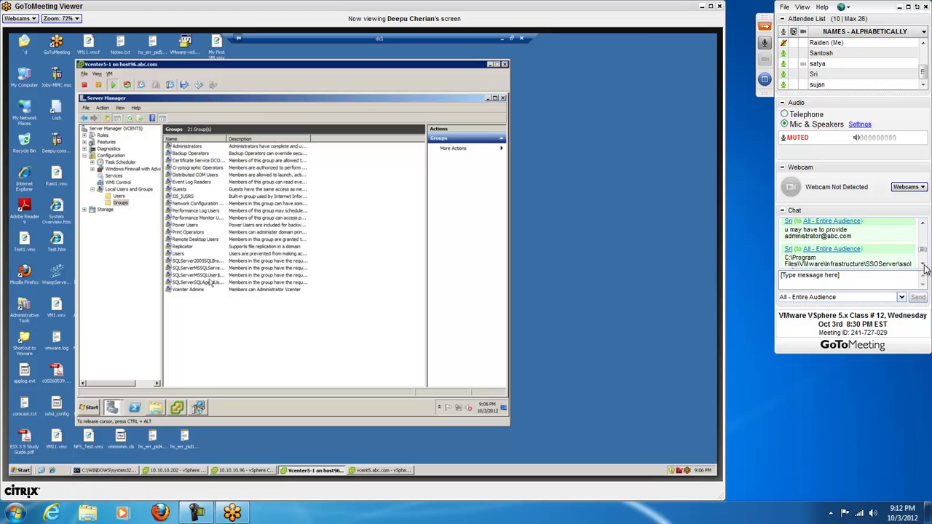
{"action": "scroll", "coordinate": [923, 268], "scroll_direction": "down", "scroll_amount": 5}
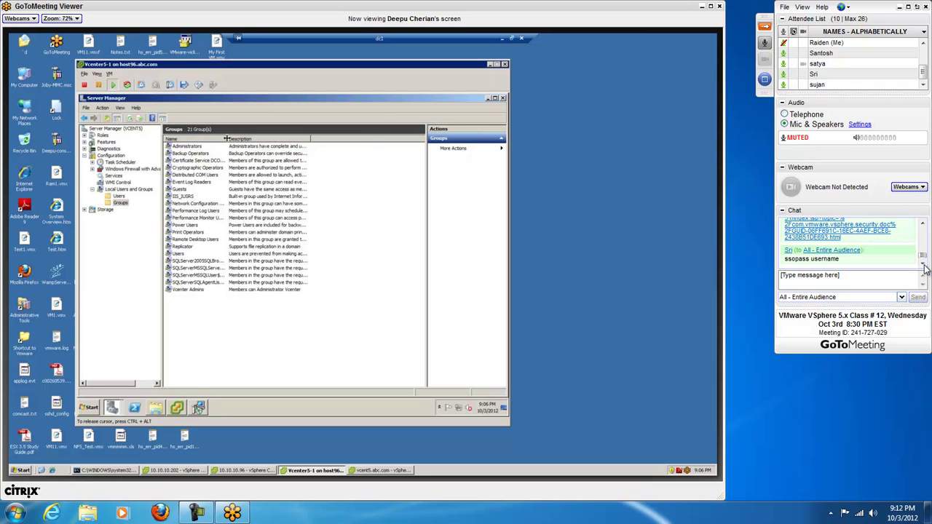
{"action": "scroll", "coordinate": [923, 241], "scroll_direction": "up", "scroll_amount": 2}
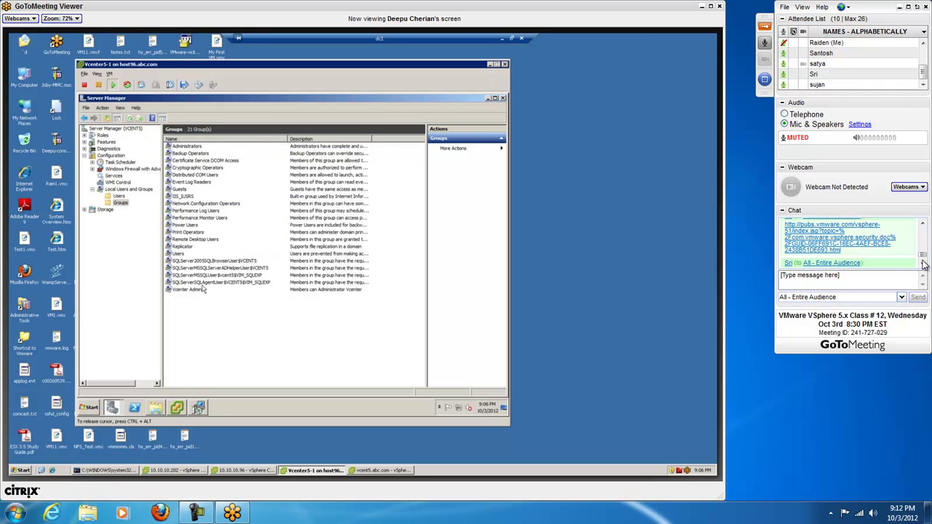
{"action": "scroll", "coordinate": [923, 256], "scroll_direction": "down", "scroll_amount": 2}
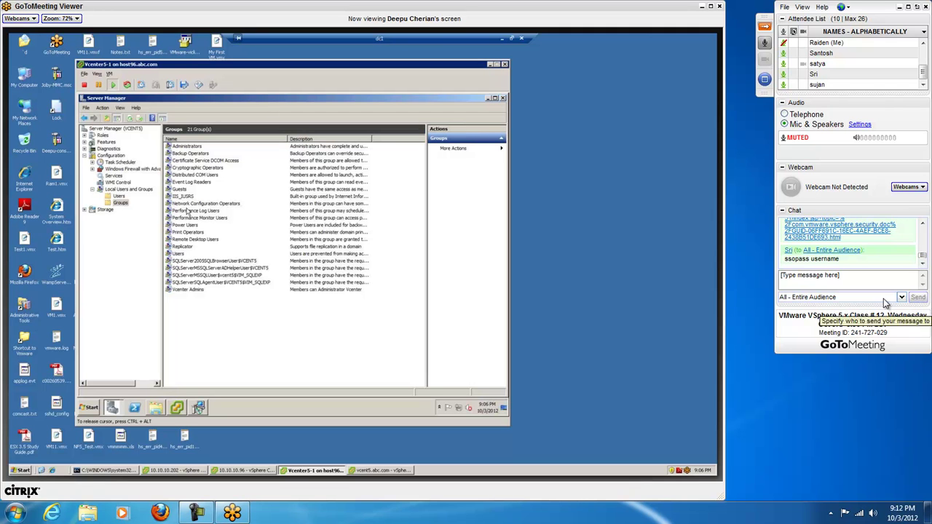
{"action": "left_click", "coordinate": [886, 298]}
{"action": "left_click", "coordinate": [833, 356]}
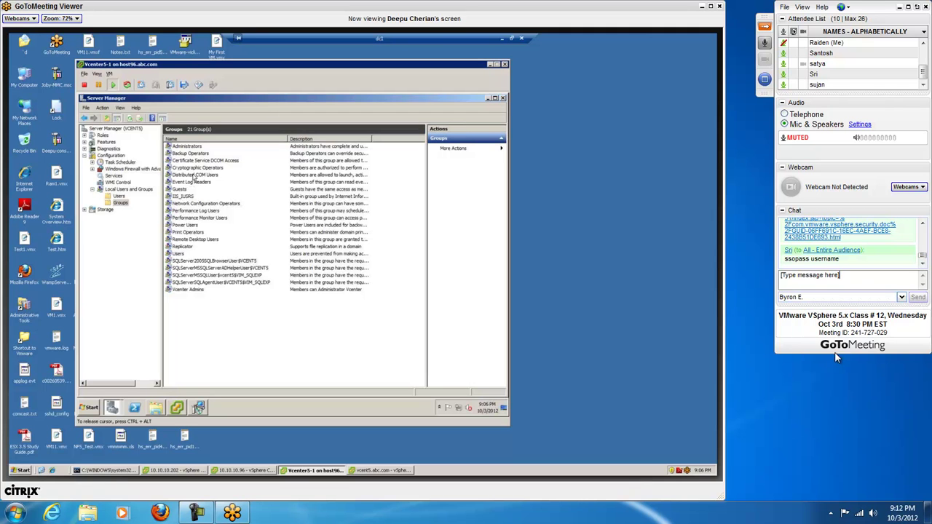
{"action": "type", "text": "So"}
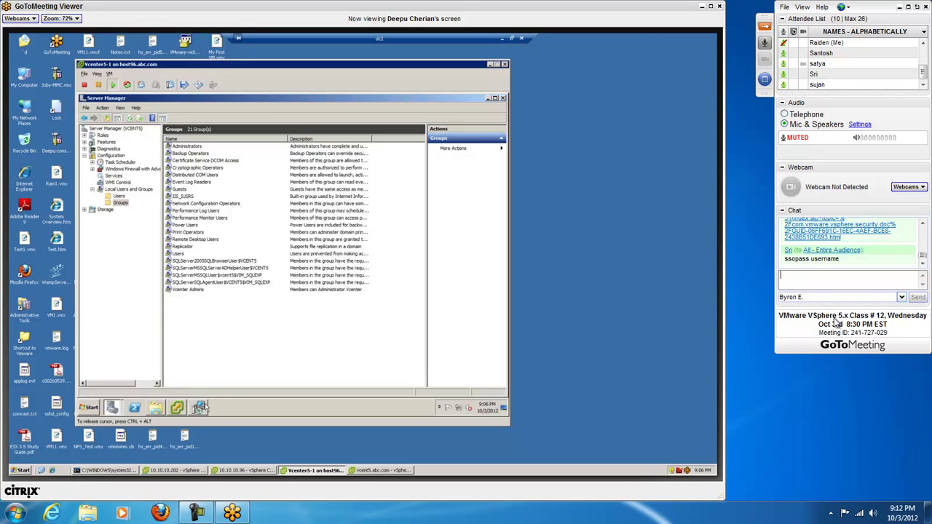
{"action": "type", "text": "rry, b"}
Step: Privately send 'Was out, back now. Did I miss much? did he ask for me' and 'And what in the world is Hasma?'
{"action": "key", "text": "BackSpace"}
{"action": "key", "text": "BackSpace"}
{"action": "key", "text": "BackSpace"}
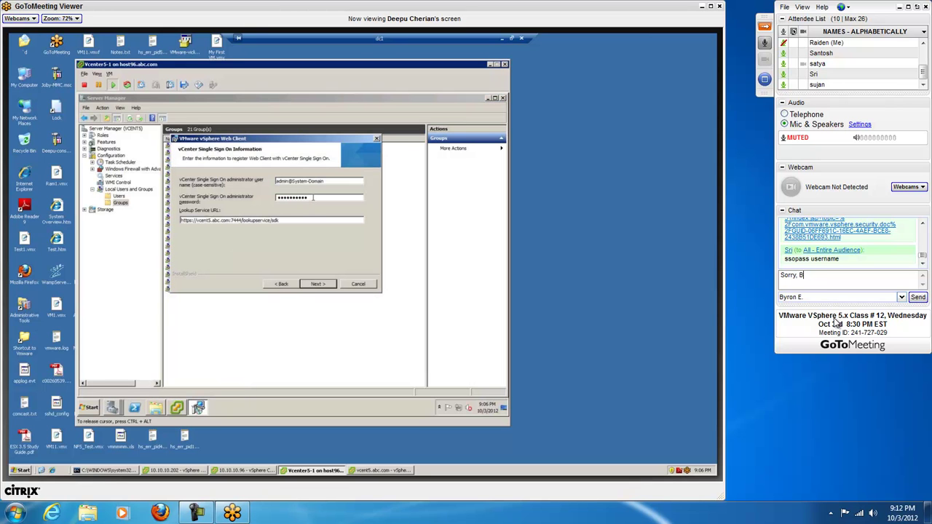
{"action": "key", "text": "BackSpace"}
{"action": "key", "text": "BackSpace"}
{"action": "key", "text": "BackSpace"}
{"action": "key", "text": "BackSpace"}
{"action": "key", "text": "BackSpace"}
{"action": "key", "text": "BackSpace"}
{"action": "type", "text": "Was out, back now"}
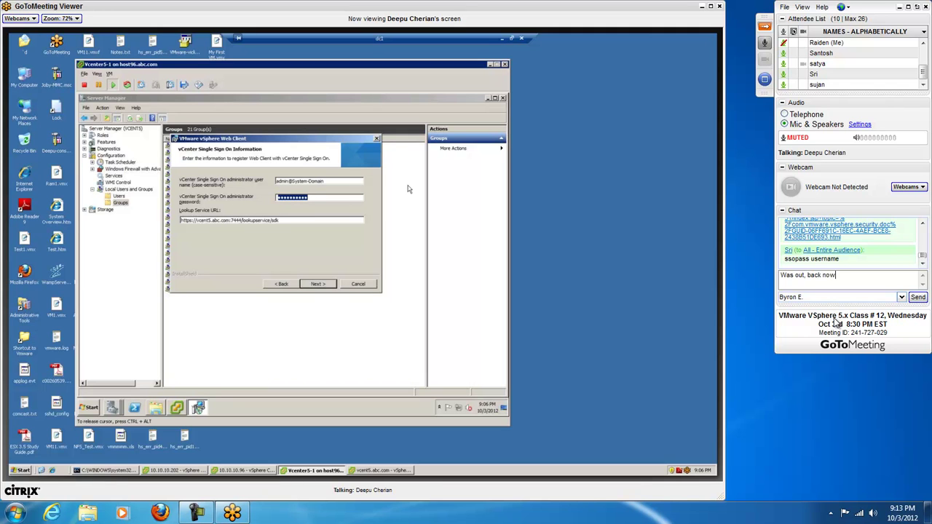
{"action": "type", "text": ". Did I miss much? did he ask for me?"}
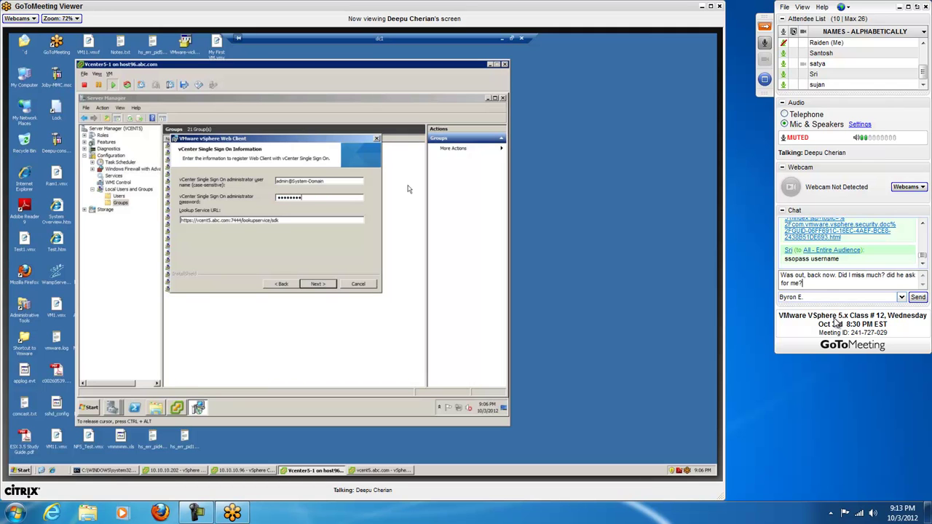
{"action": "key", "text": "Return"}
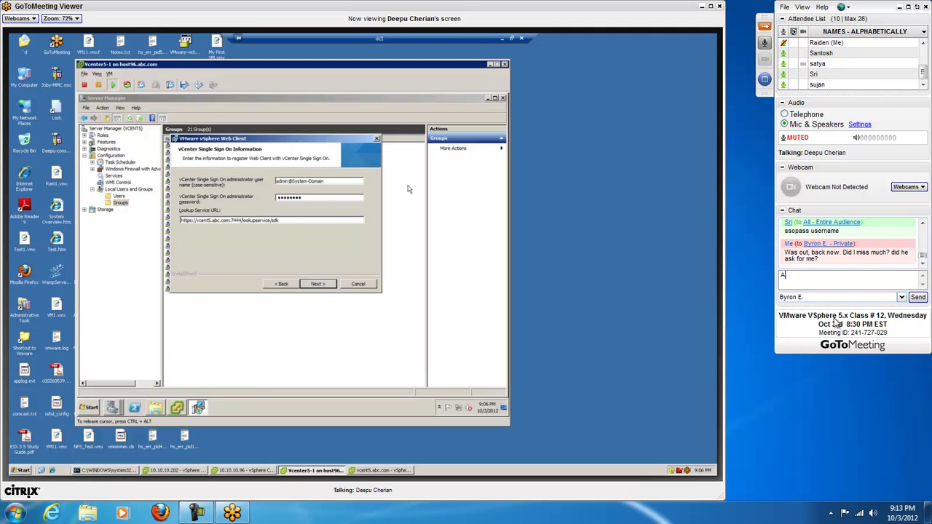
{"action": "type", "text": "And w"}
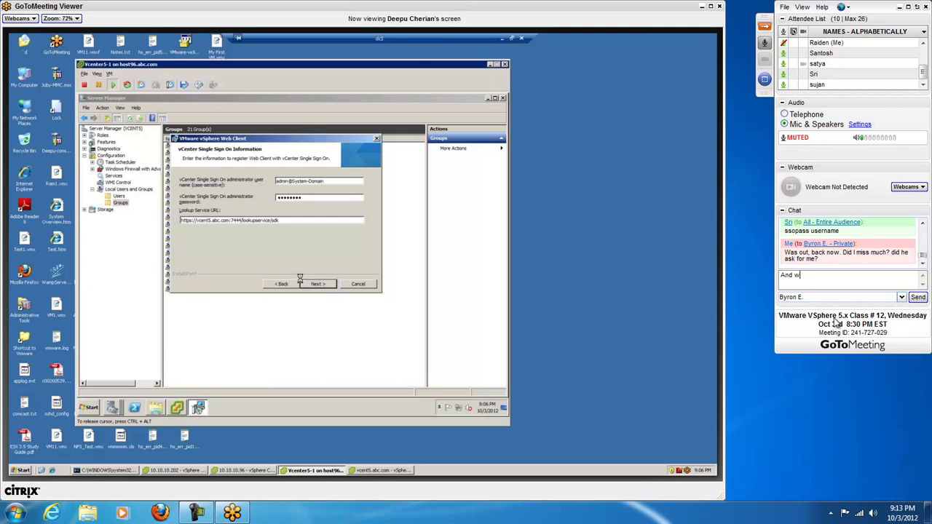
{"action": "type", "text": "hat in the world is Hasma?"}
{"action": "key", "text": "Return"}
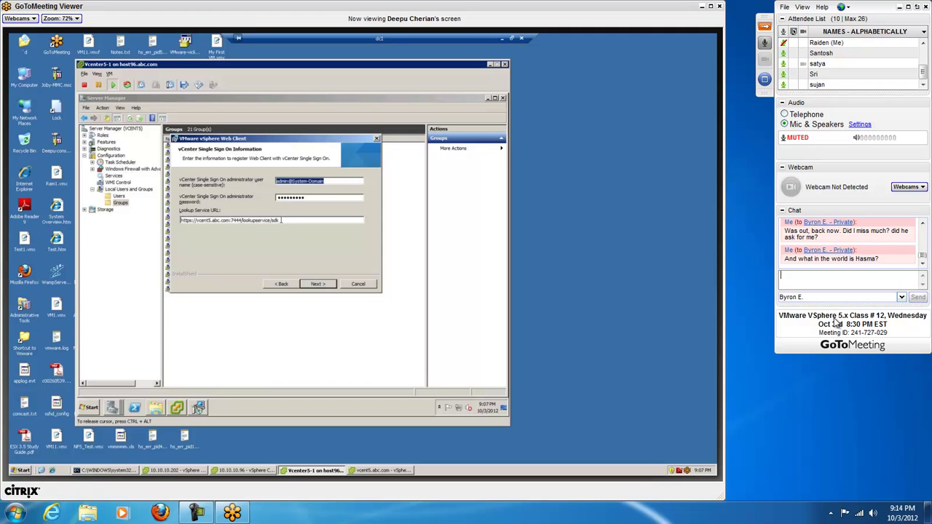
Step: Open Internet Explorer and paste in the 7444 lookupservice/sdk URL
{"action": "left_click_drag", "start_coordinate": [281, 220], "coordinate": [159, 220]}
{"action": "key", "text": "ctrl+c"}
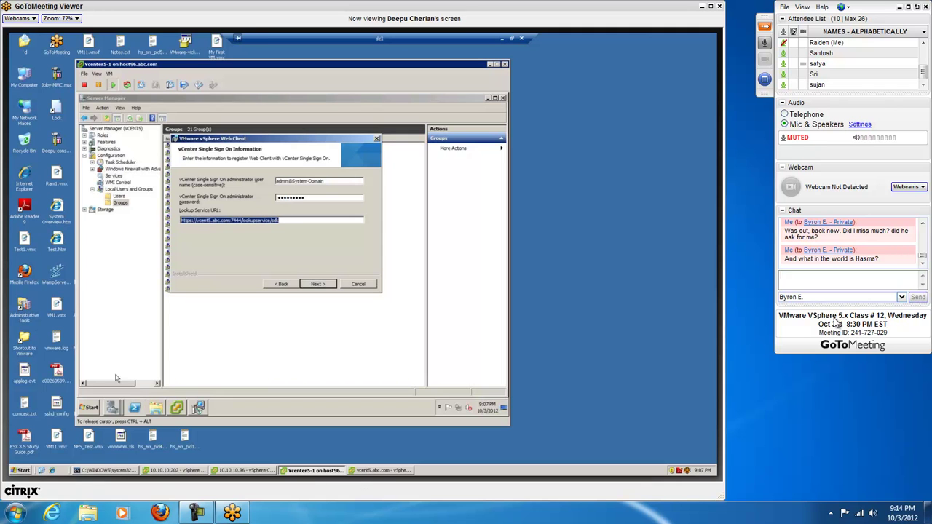
{"action": "left_click", "coordinate": [88, 407]}
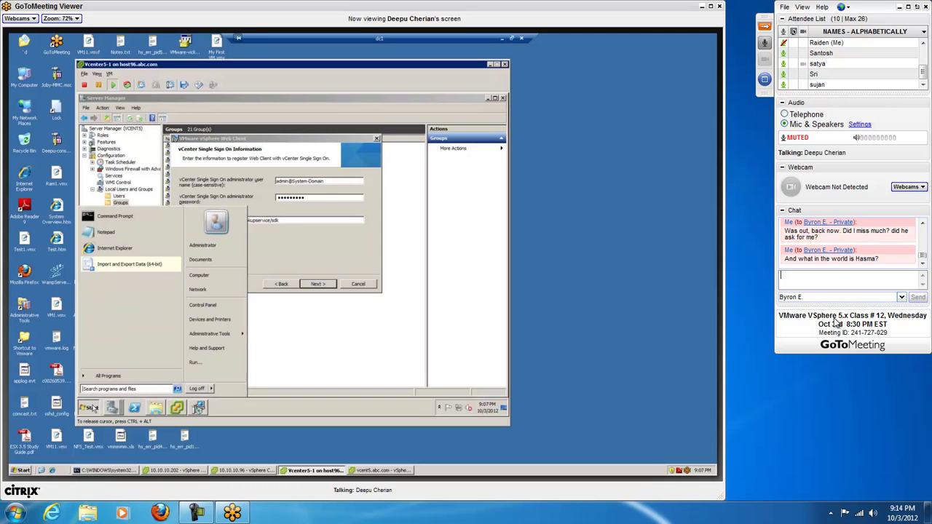
{"action": "left_click", "coordinate": [118, 250]}
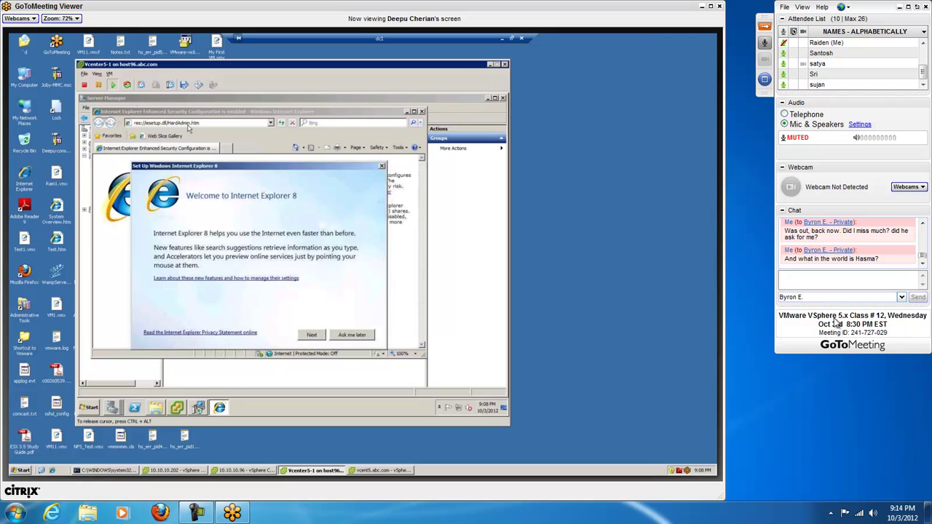
{"action": "left_click", "coordinate": [349, 334]}
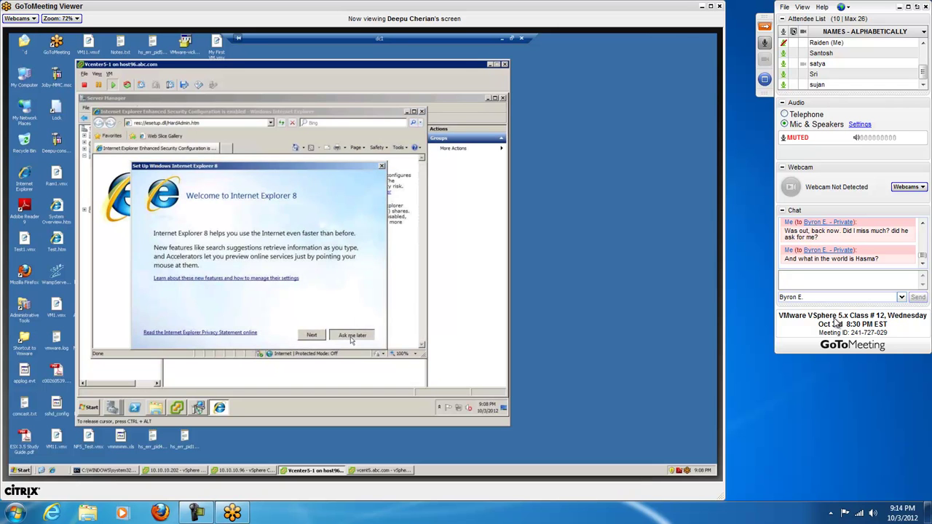
{"action": "left_click", "coordinate": [221, 124]}
{"action": "key", "text": "ctrl+v"}
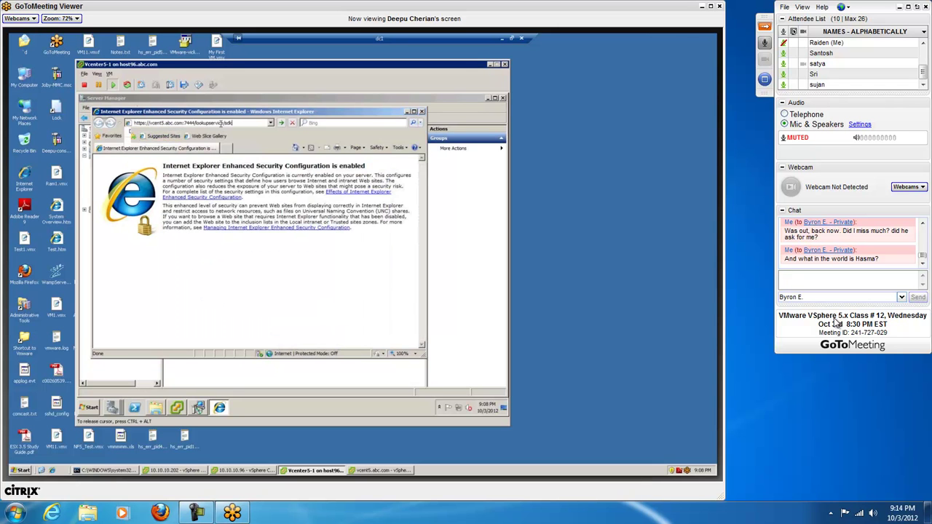
{"action": "key", "text": "Return"}
Step: Accept the certificate warnings and add the lookup service site to Trusted sites
{"action": "left_click", "coordinate": [310, 270]}
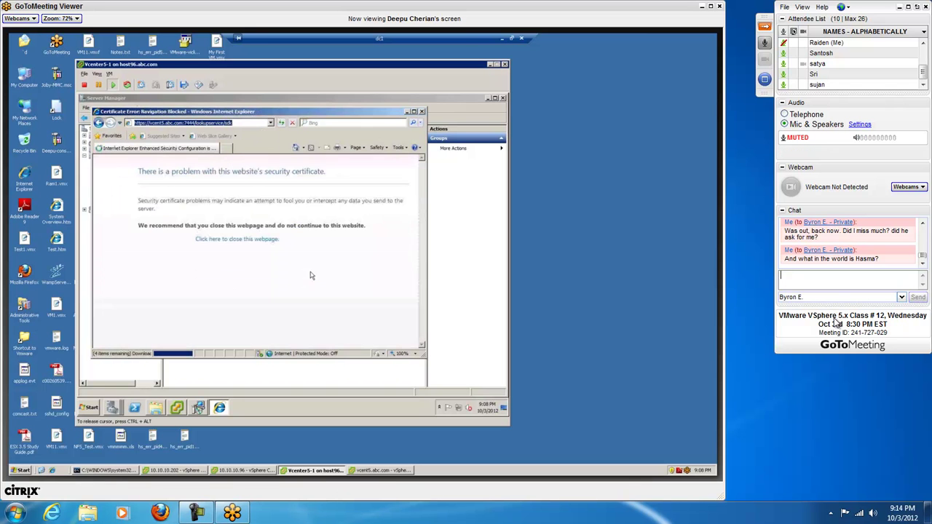
{"action": "left_click", "coordinate": [220, 262]}
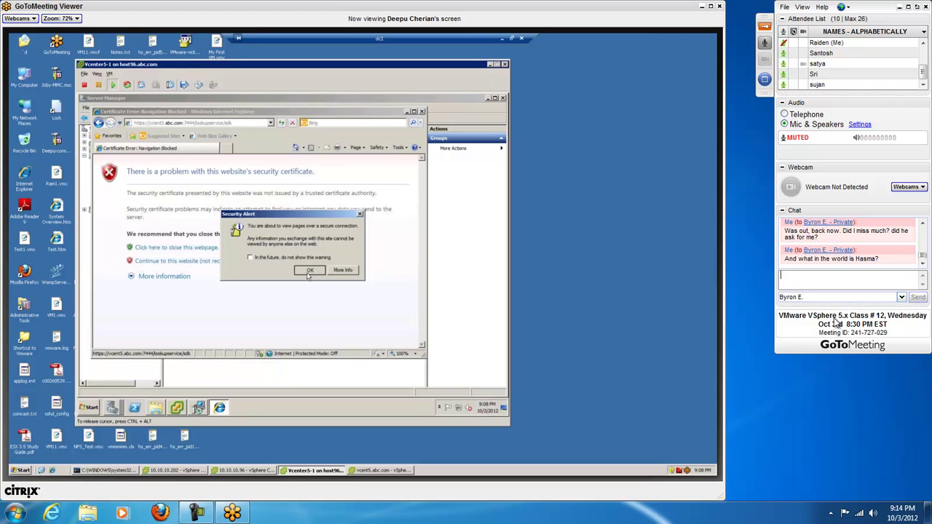
{"action": "left_click", "coordinate": [308, 271]}
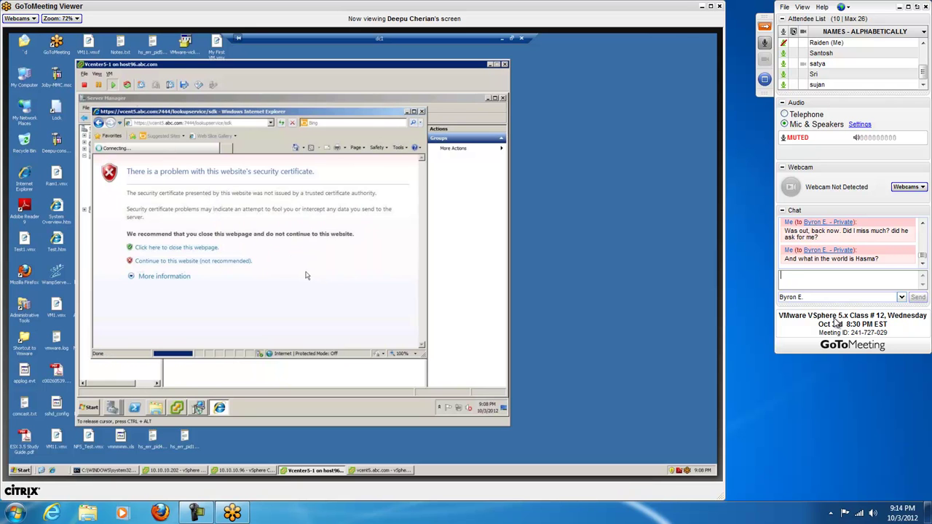
{"action": "left_click", "coordinate": [347, 257]}
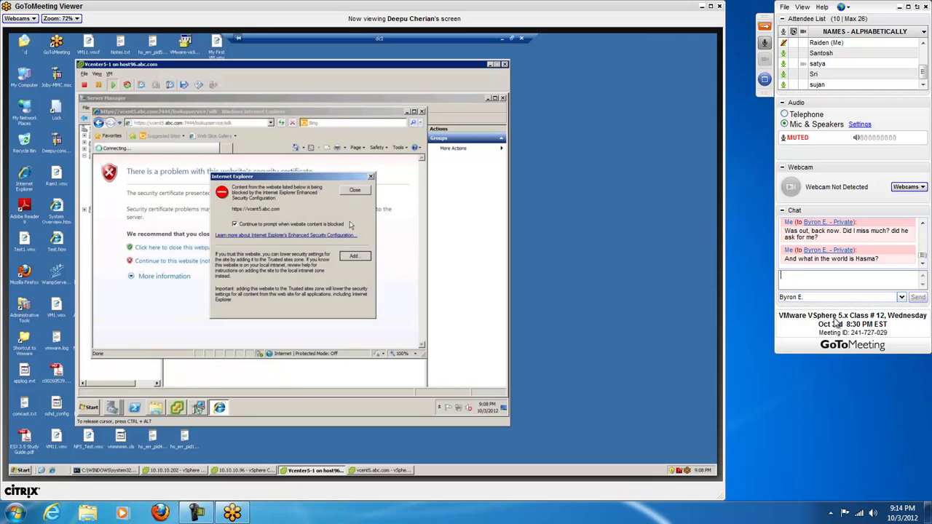
{"action": "left_click", "coordinate": [349, 310]}
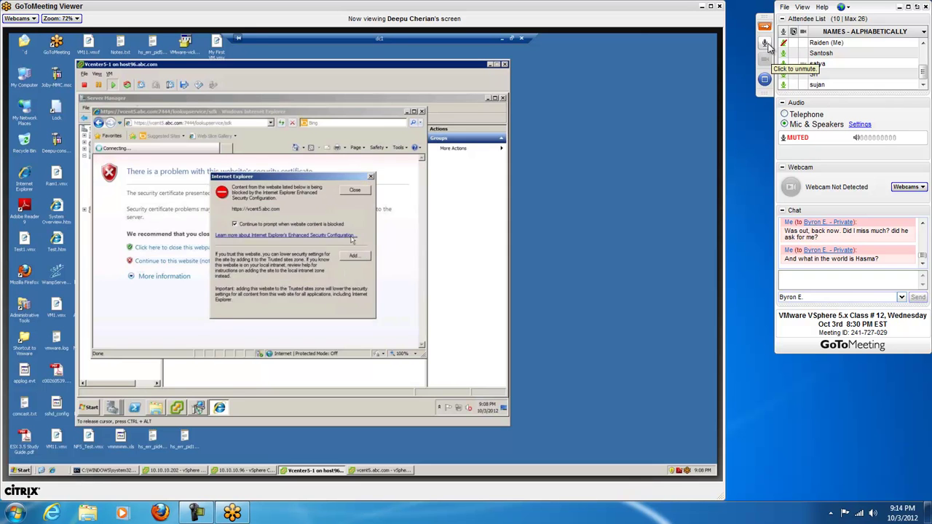
{"action": "left_click", "coordinate": [346, 274]}
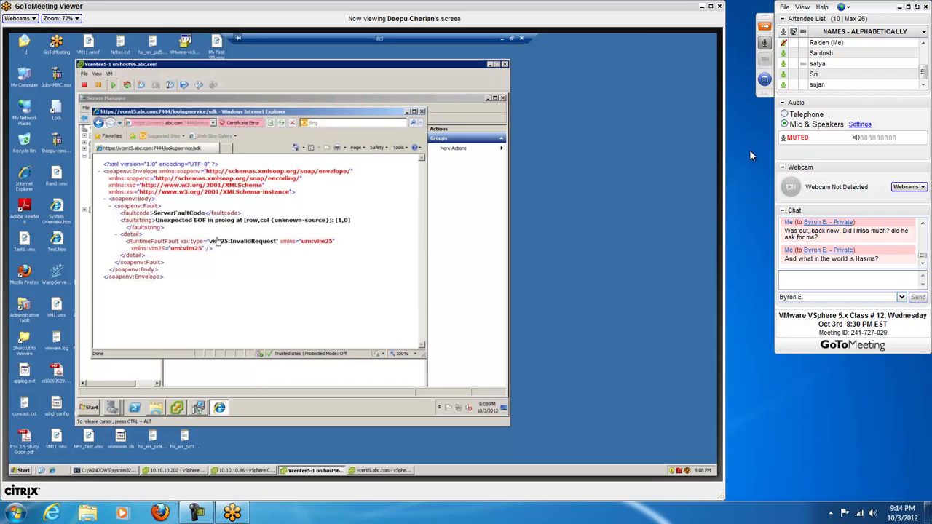
Step: Unmute the microphone from the GoToMeeting side panel
{"action": "left_click", "coordinate": [763, 42]}
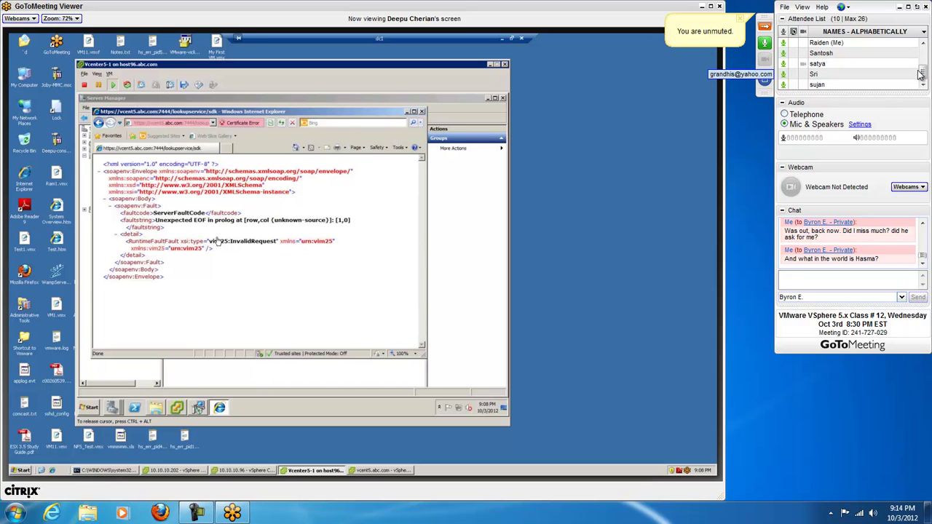
{"action": "left_click_drag", "start_coordinate": [923, 72], "coordinate": [925, 66]}
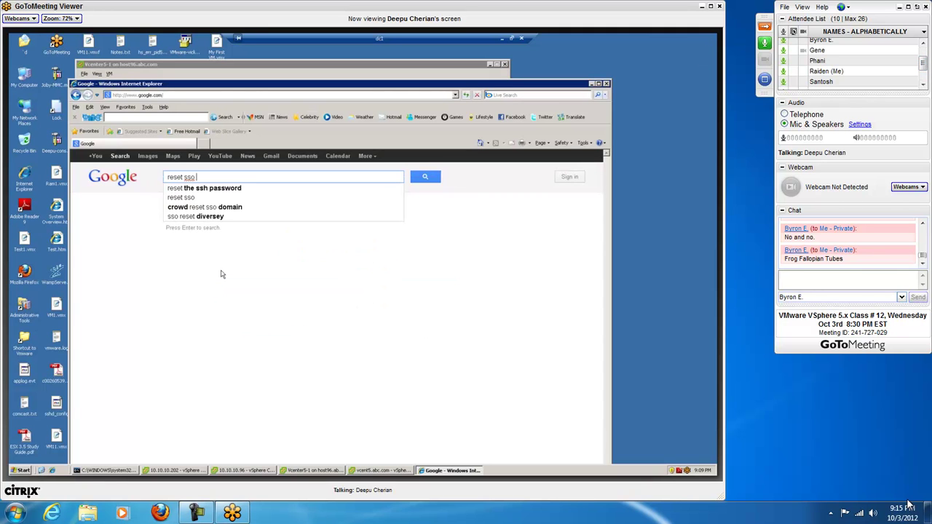
Step: Privately send 'WHAT THE FAAAAACK.' and 'Why is the world would ANYONE wanna eat those.'
{"action": "type", "text": "WHAT THE"}
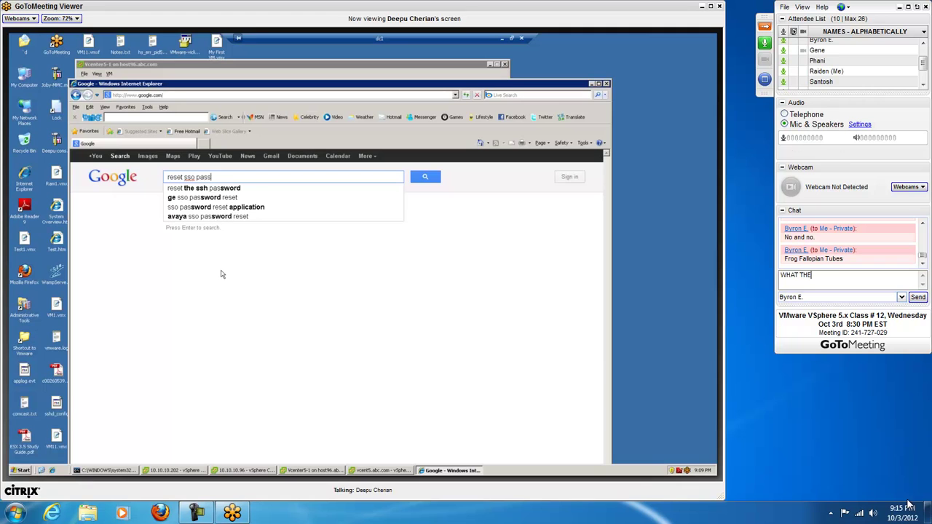
{"action": "type", "text": " FAAAAACK."}
{"action": "key", "text": "Return"}
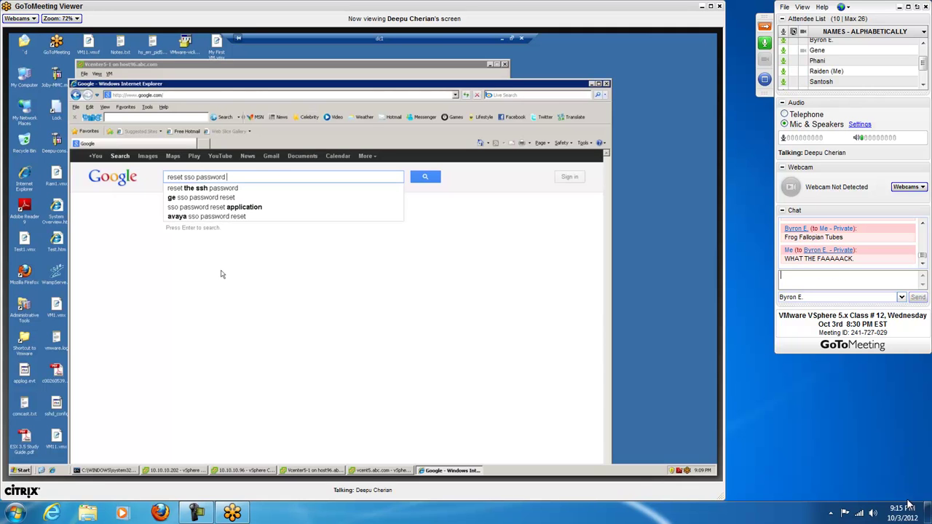
{"action": "type", "text": "Why is the world would ANYONE wa"}
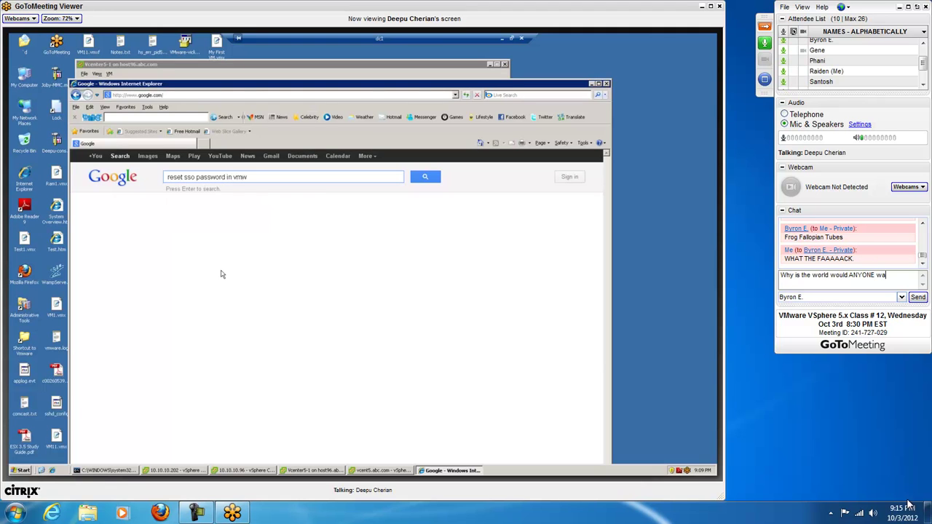
{"action": "type", "text": "nna eat those."}
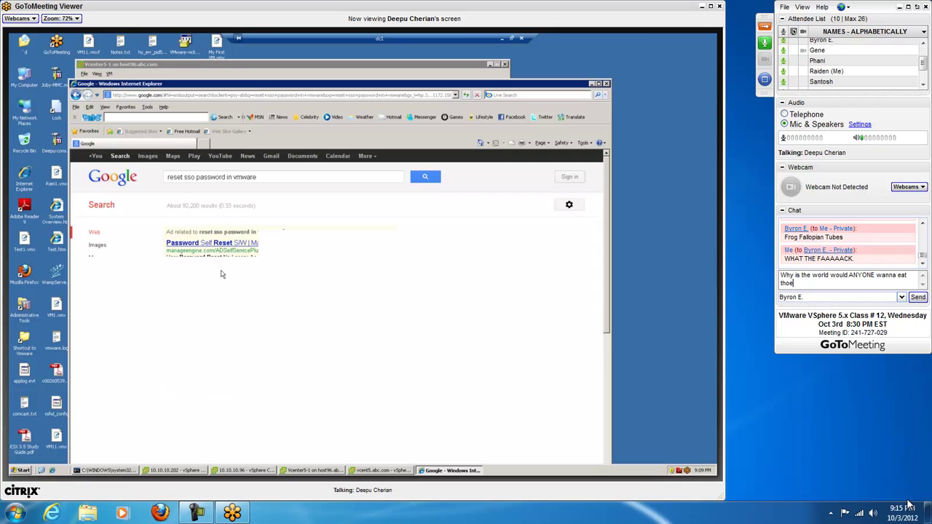
{"action": "key", "text": "Return"}
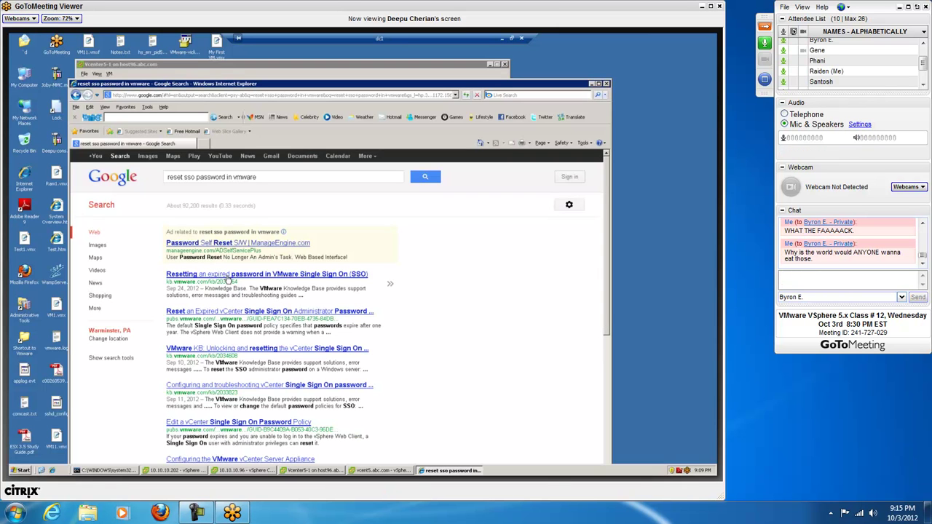
Step: Scroll up the chat history to review earlier messages
{"action": "left_click", "coordinate": [923, 223]}
{"action": "left_click", "coordinate": [922, 224]}
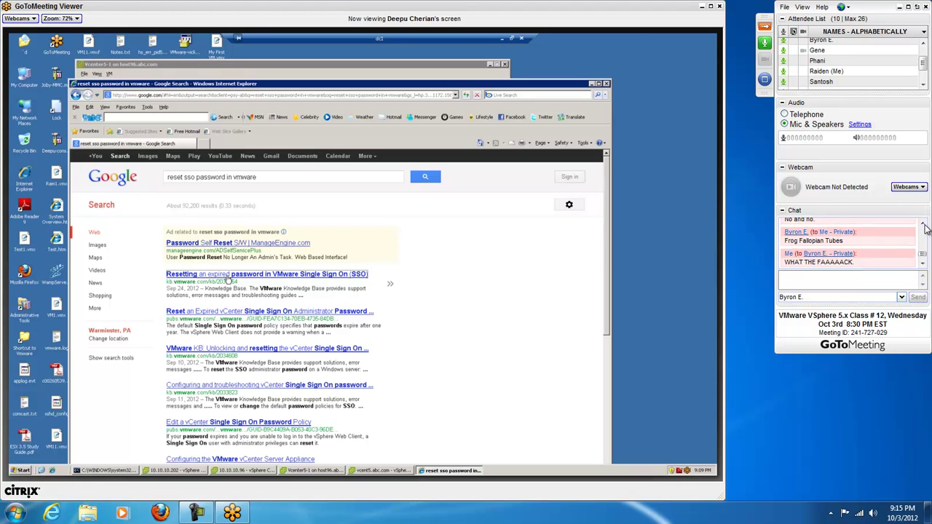
{"action": "left_click", "coordinate": [922, 224]}
{"action": "left_click", "coordinate": [922, 224]}
{"action": "scroll", "coordinate": [874, 244], "scroll_direction": "down", "scroll_amount": 5}
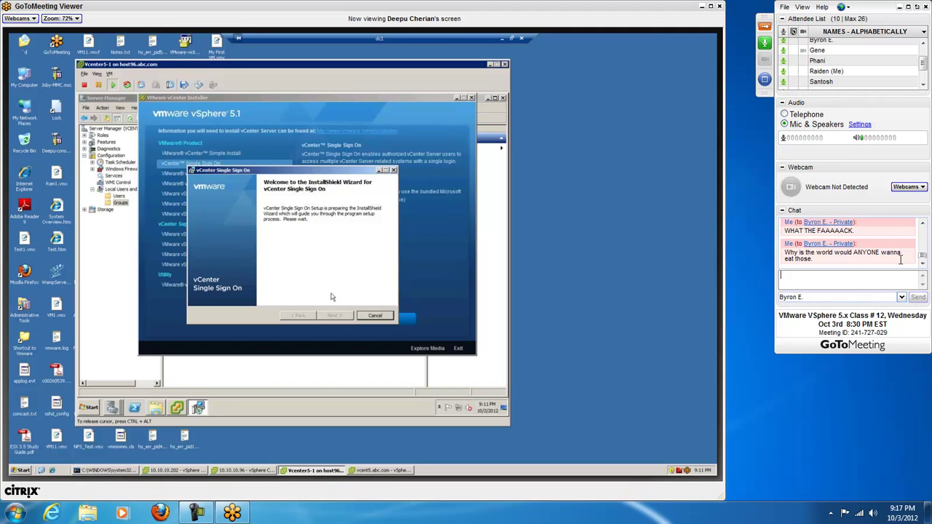
Step: Switch the chat recipient to the entire audience
{"action": "left_click", "coordinate": [857, 298]}
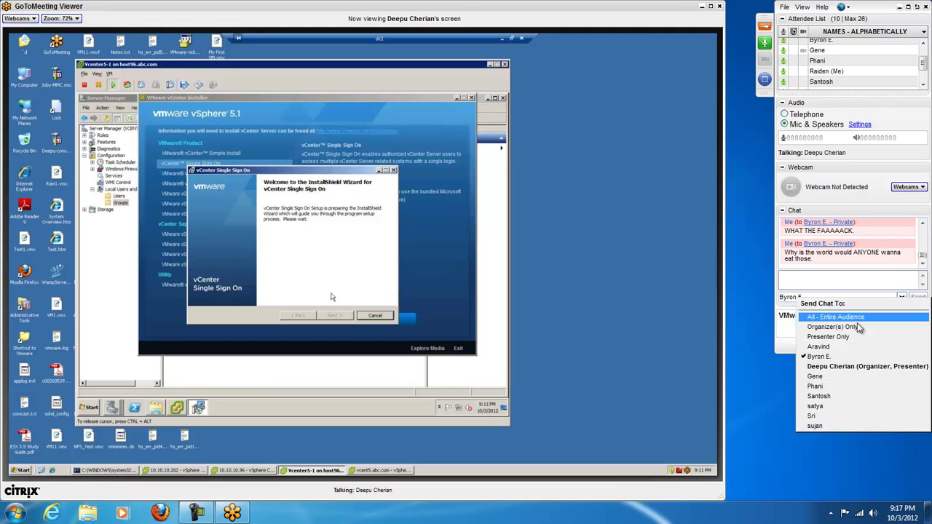
{"action": "left_click", "coordinate": [861, 318]}
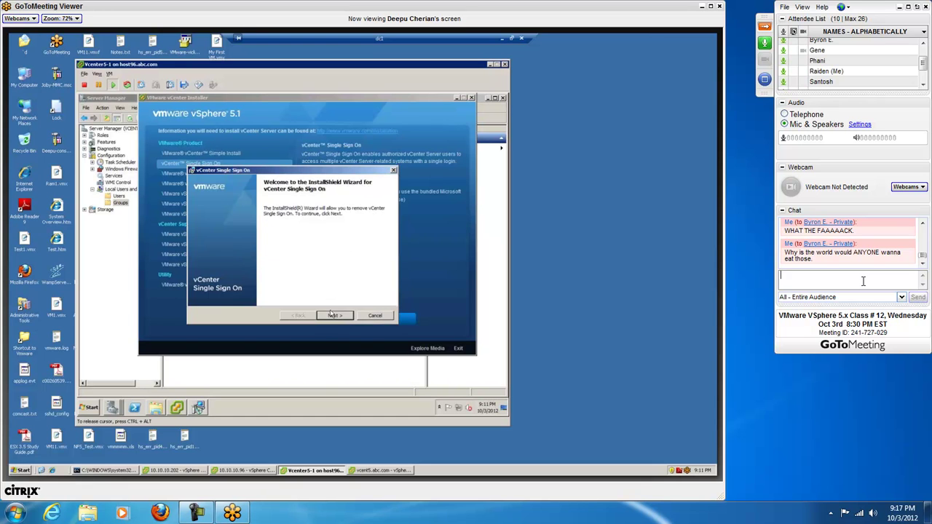
{"action": "left_click", "coordinate": [333, 317]}
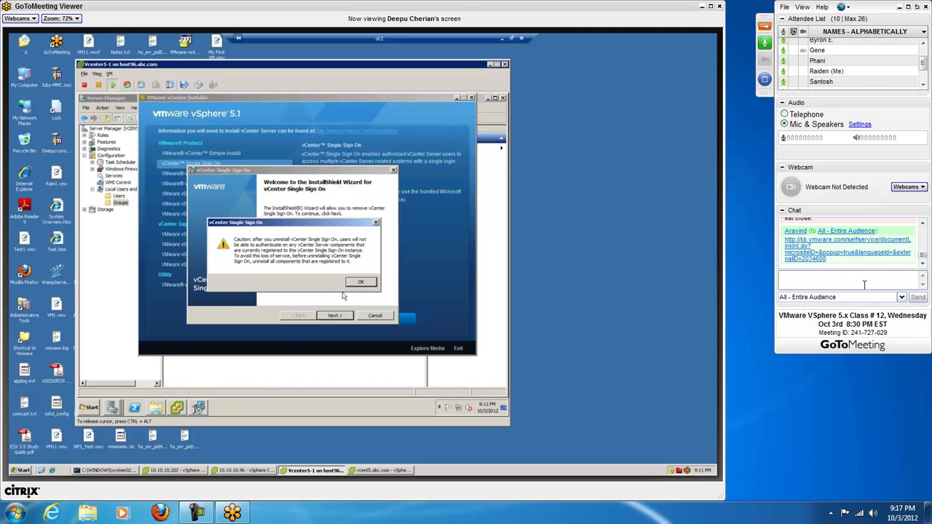
Step: Readdress chat to the single attendee, discard the 'Should i ask' draft, and open the shared KB link
{"action": "left_click", "coordinate": [866, 297]}
{"action": "left_click", "coordinate": [857, 356]}
{"action": "type", "text": "Should i"}
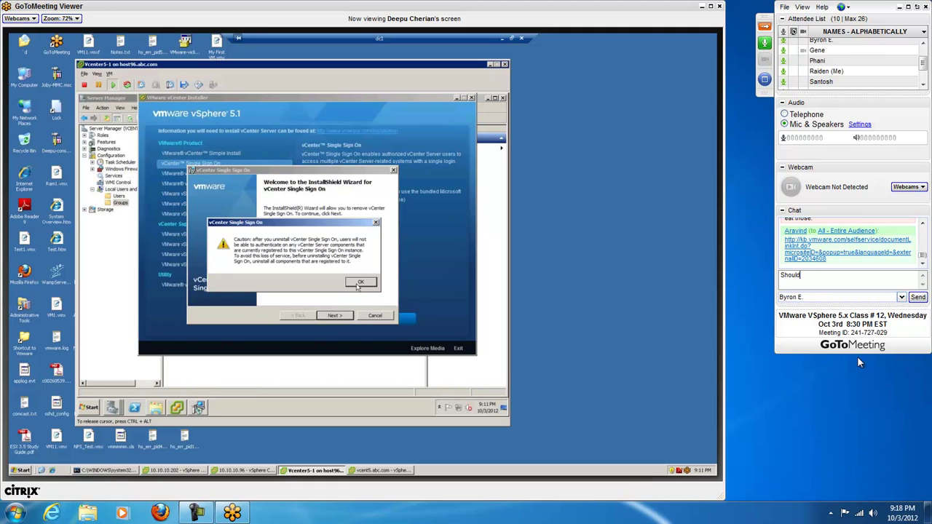
{"action": "type", "text": " ask"}
{"action": "key", "text": "BackSpace"}
{"action": "key", "text": "BackSpace"}
{"action": "key", "text": "BackSpace"}
{"action": "key", "text": "BackSpace"}
{"action": "key", "text": "BackSpace"}
{"action": "key", "text": "BackSpace"}
{"action": "key", "text": "BackSpace"}
{"action": "key", "text": "BackSpace"}
{"action": "key", "text": "BackSpace"}
{"action": "key", "text": "BackSpace"}
{"action": "key", "text": "BackSpace"}
{"action": "key", "text": "BackSpace"}
{"action": "left_click", "coordinate": [851, 258]}
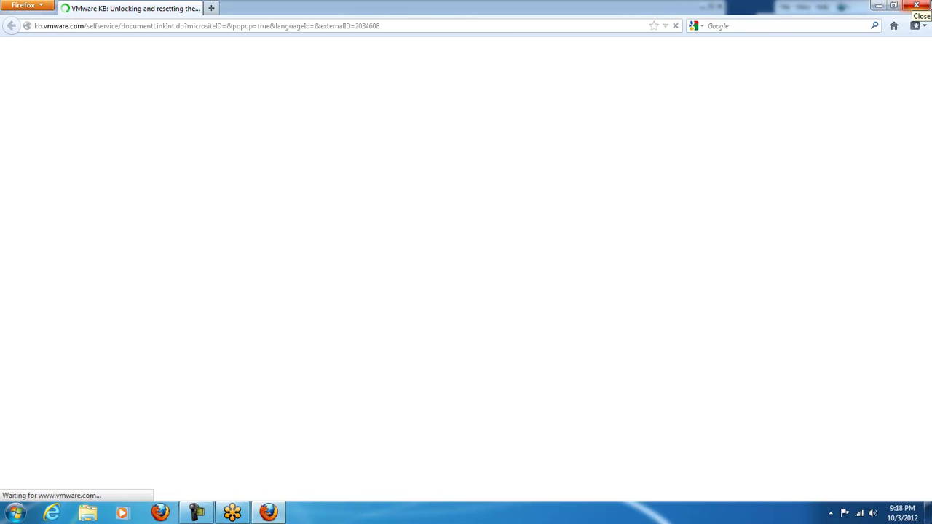
Step: Move the meeting viewer aside, dismiss the Computer Overloaded warning, select the KB article URL, and close Firefox
{"action": "left_click", "coordinate": [916, 6]}
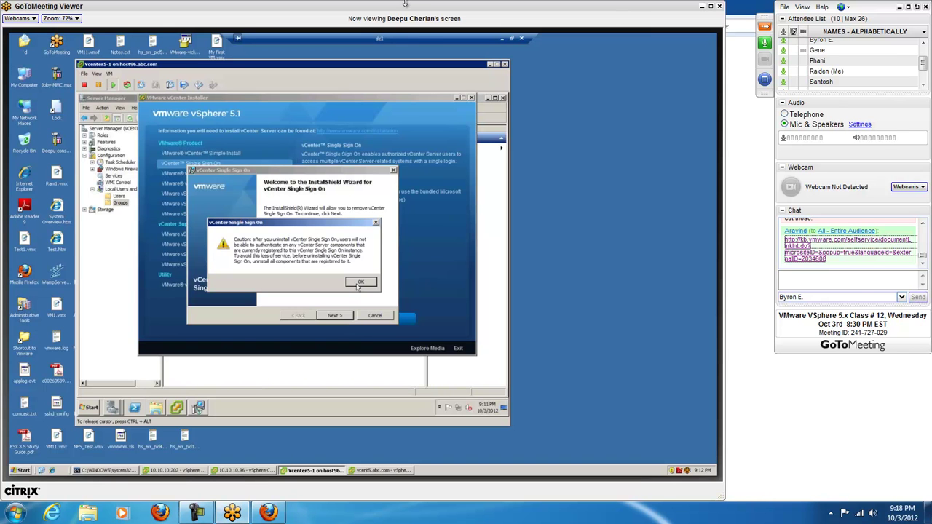
{"action": "left_click_drag", "start_coordinate": [424, 8], "coordinate": [446, 23]}
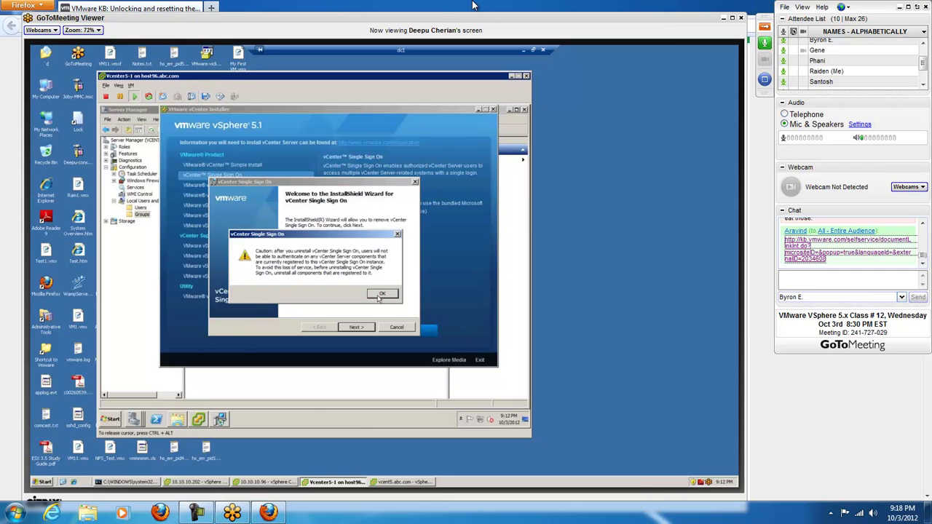
{"action": "left_click", "coordinate": [472, 5]}
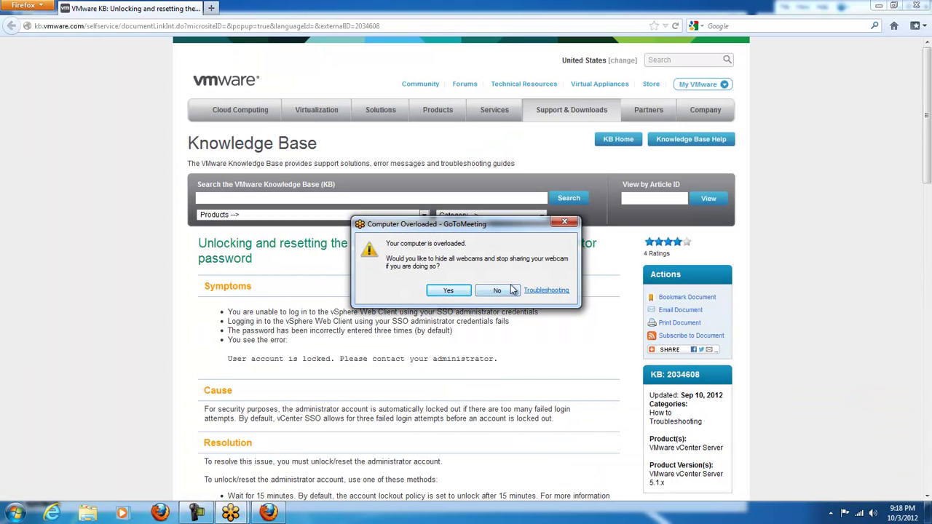
{"action": "left_click", "coordinate": [509, 289]}
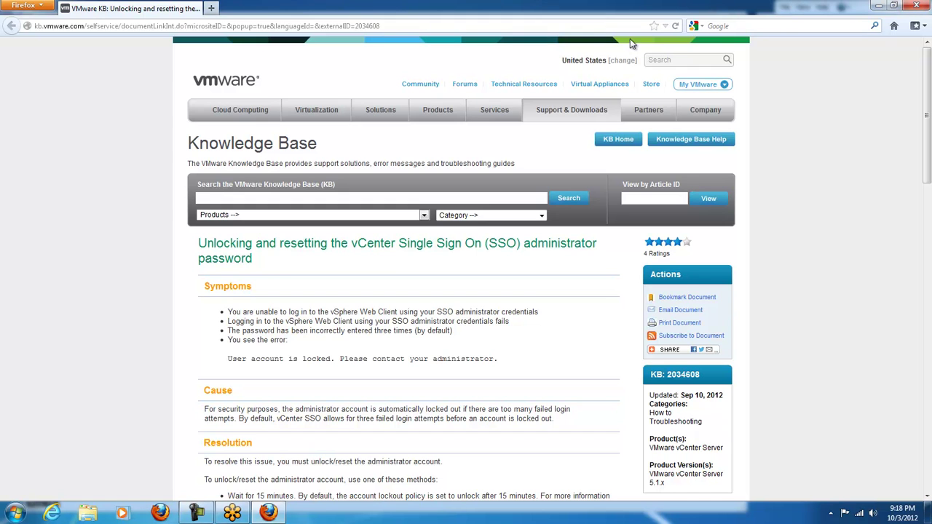
{"action": "left_click", "coordinate": [605, 26]}
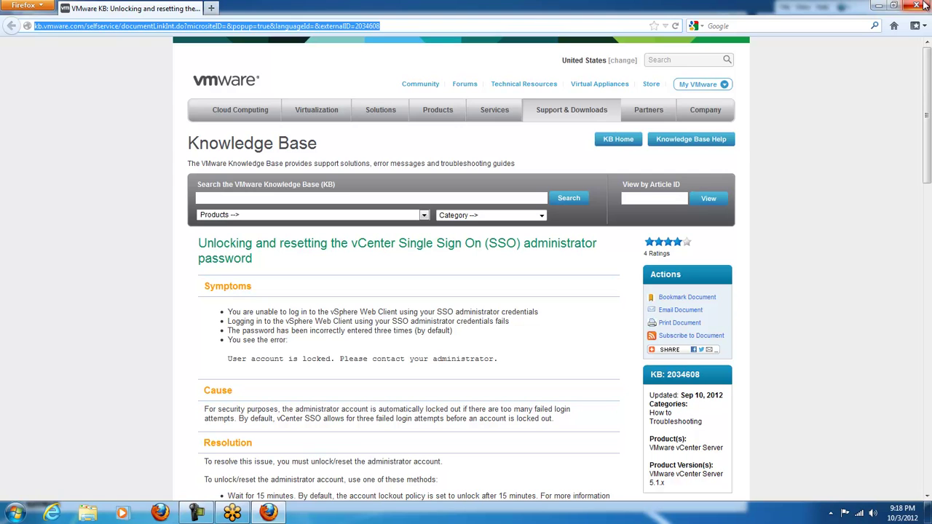
{"action": "type", "text": "c"}
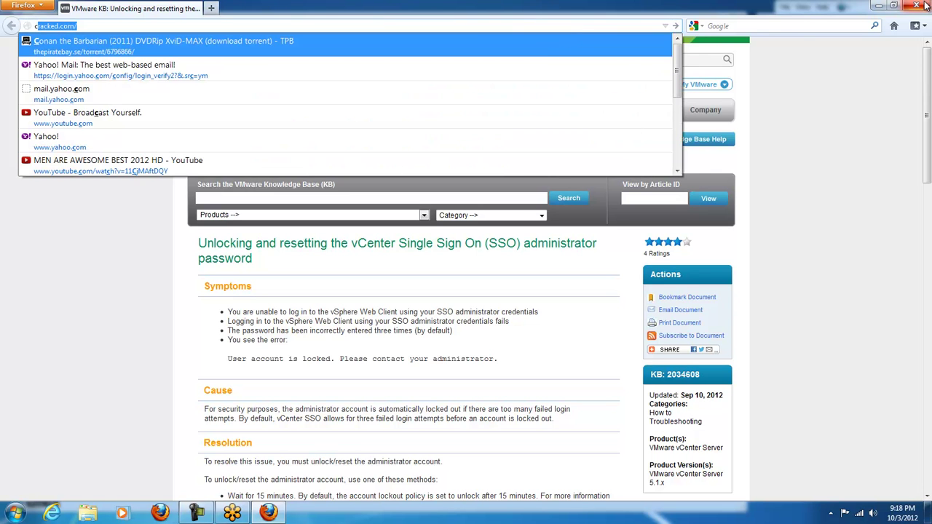
{"action": "left_click", "coordinate": [924, 5]}
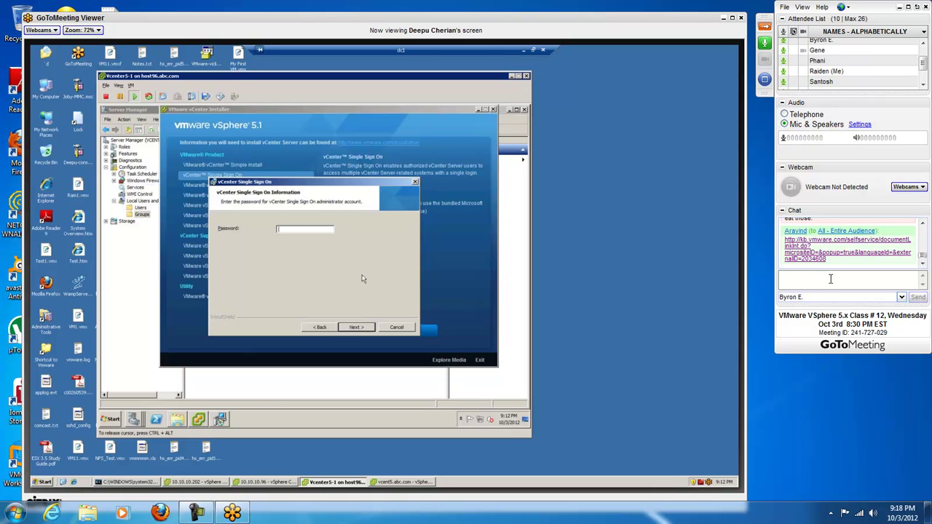
Step: Privately send the chat message 'So, what's going on now?'
{"action": "type", "text": "So, whats"}
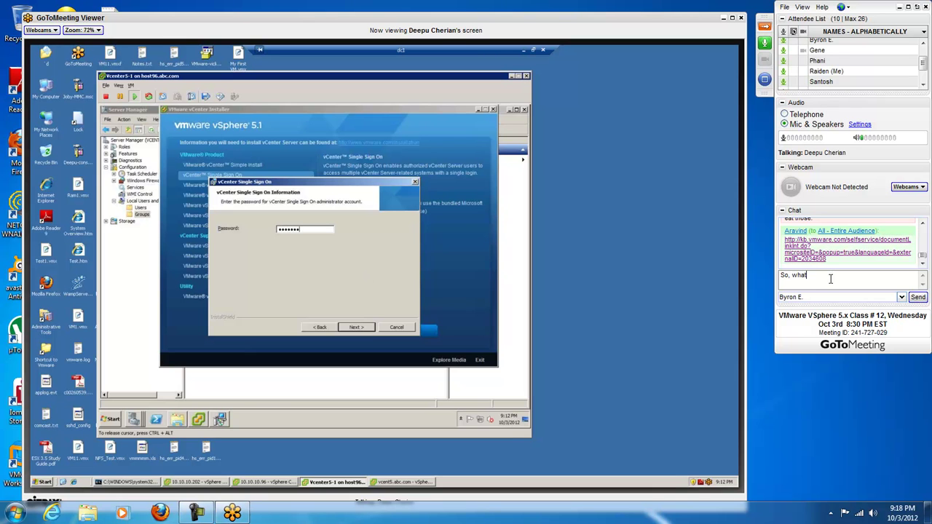
{"action": "key", "text": "BackSpace"}
{"action": "key", "text": "BackSpace"}
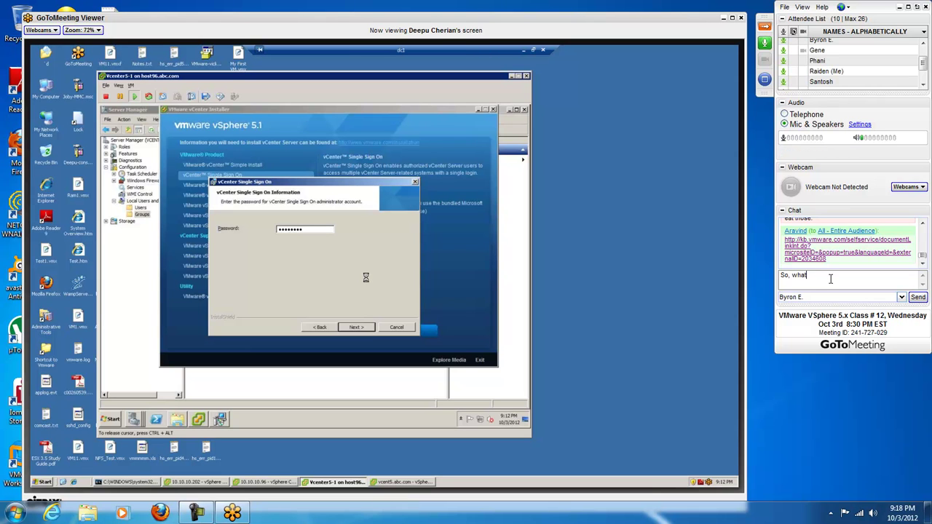
{"action": "type", "text": "'s going on now?"}
{"action": "key", "text": "Return"}
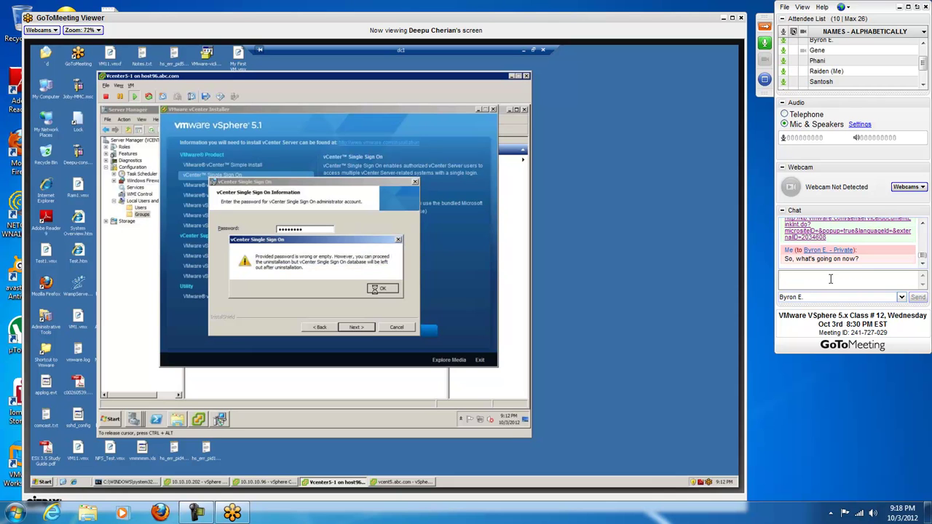
Step: Set the chat recipient to All - Entire Audience
{"action": "left_click", "coordinate": [848, 297]}
{"action": "left_click", "coordinate": [849, 316]}
{"action": "scroll", "coordinate": [926, 225], "scroll_direction": "up", "scroll_amount": 5}
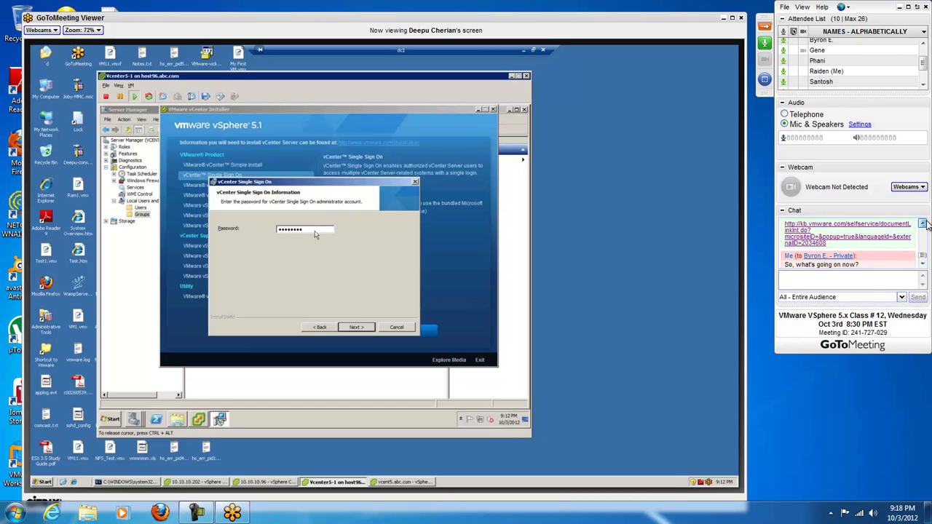
{"action": "scroll", "coordinate": [927, 225], "scroll_direction": "up", "scroll_amount": 1}
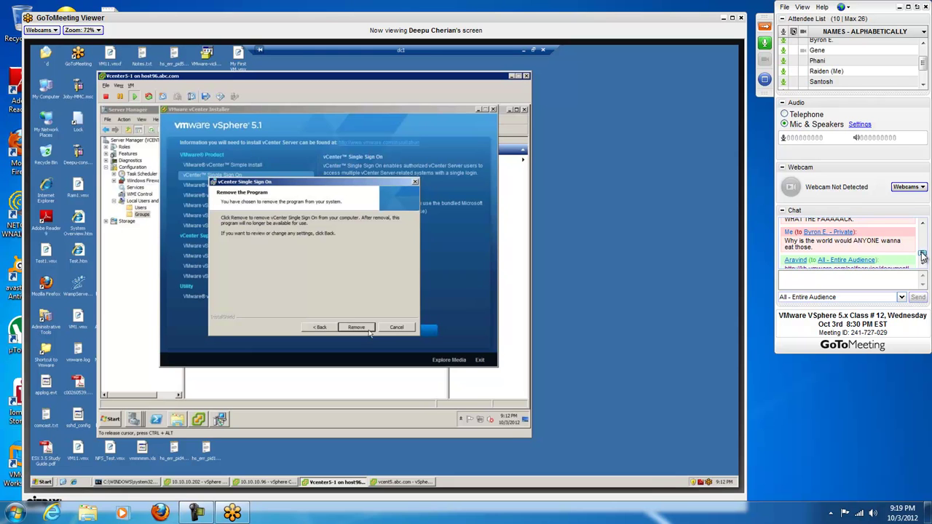
{"action": "scroll", "coordinate": [923, 255], "scroll_direction": "down", "scroll_amount": 4}
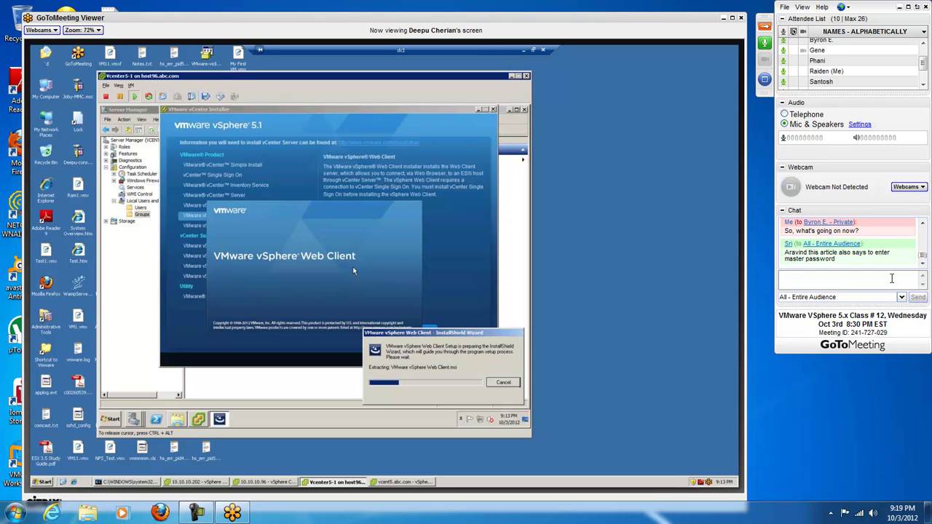
Step: Send a private chat message about a colleague to a single attendee
{"action": "left_click", "coordinate": [884, 298]}
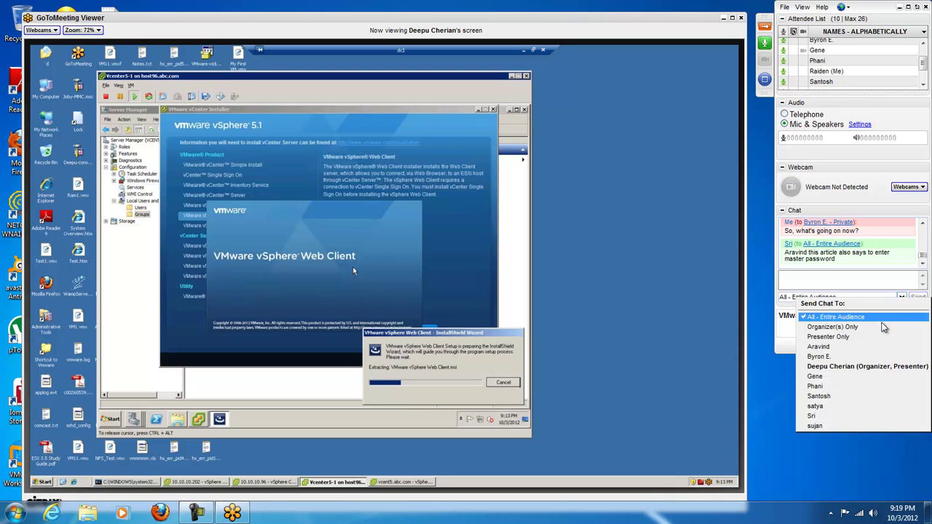
{"action": "left_click", "coordinate": [888, 356]}
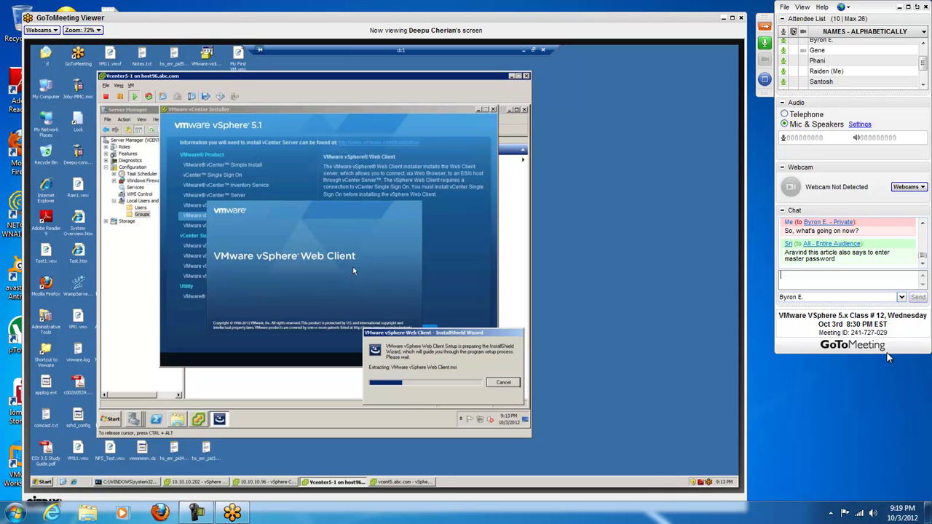
{"action": "type", "text": "Shoud"}
{"action": "key", "text": "BackSpace"}
{"action": "type", "text": "ld I sent this to"}
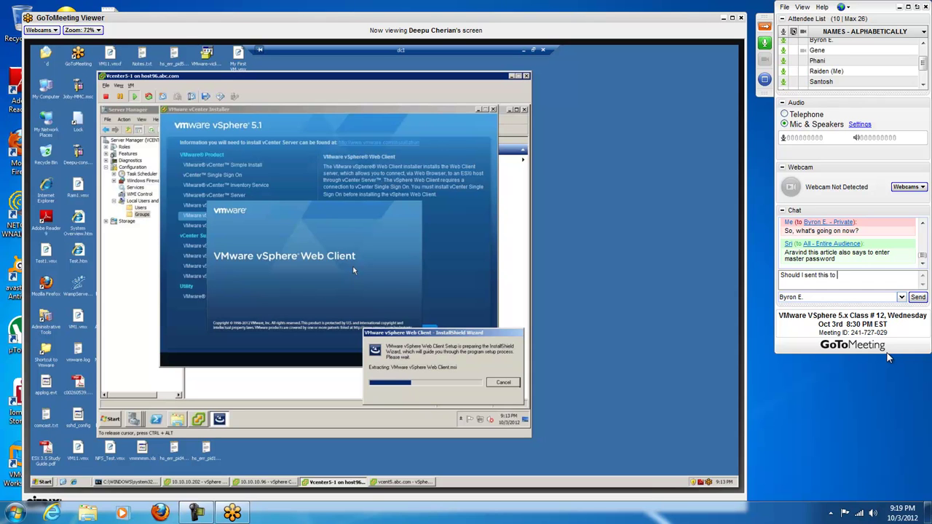
{"action": "key", "text": "BackSpace"}
{"action": "key", "text": "BackSpace"}
{"action": "key", "text": "BackSpace"}
{"action": "key", "text": "BackSpace"}
{"action": "key", "text": "BackSpace"}
{"action": "key", "text": "BackSpace"}
{"action": "key", "text": "BackSpace"}
{"action": "key", "text": "BackSpace"}
{"action": "key", "text": "BackSpace"}
{"action": "key", "text": "BackSpace"}
{"action": "key", "text": "BackSpace"}
{"action": "key", "text": "BackSpace"}
{"action": "key", "text": "BackSpace"}
{"action": "key", "text": "BackSpace"}
{"action": "key", "text": "BackSpace"}
{"action": "key", "text": "BackSpace"}
{"action": "key", "text": "BackSpace"}
{"action": "key", "text": "BackSpace"}
{"action": "key", "text": "BackSpace"}
{"action": "key", "text": "BackSpace"}
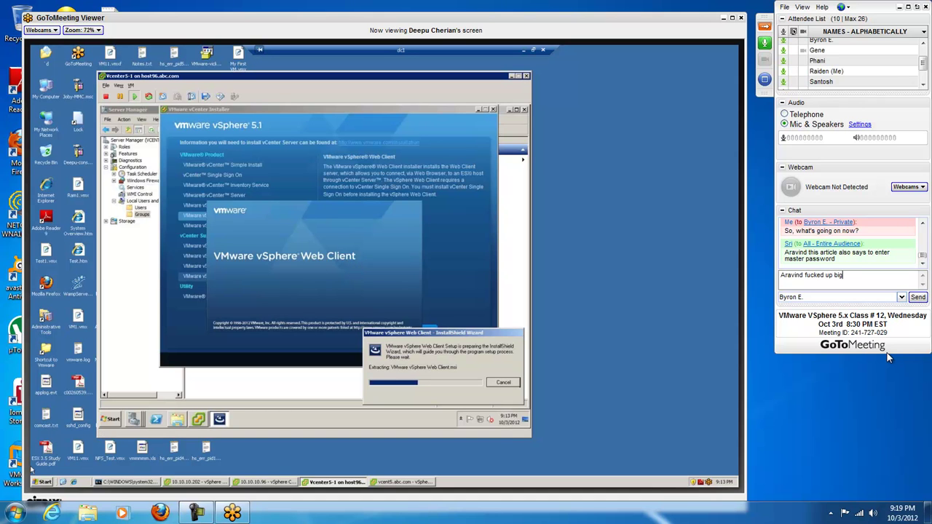
{"action": "type", "text": " time,"}
{"action": "key", "text": "Return"}
Step: Return chat to All - Entire Audience, collapse Webcam, toggle the control panel, dismiss the performance notice
{"action": "left_click", "coordinate": [885, 297]}
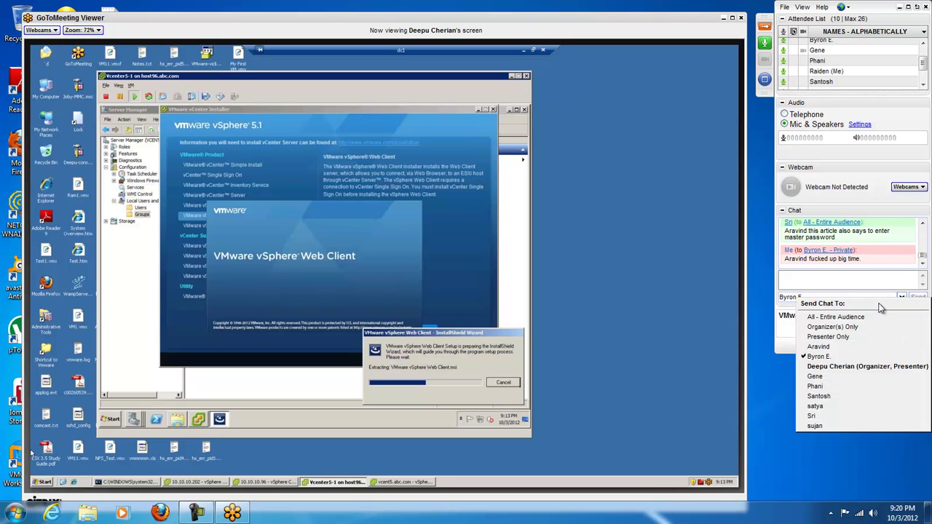
{"action": "left_click", "coordinate": [881, 317]}
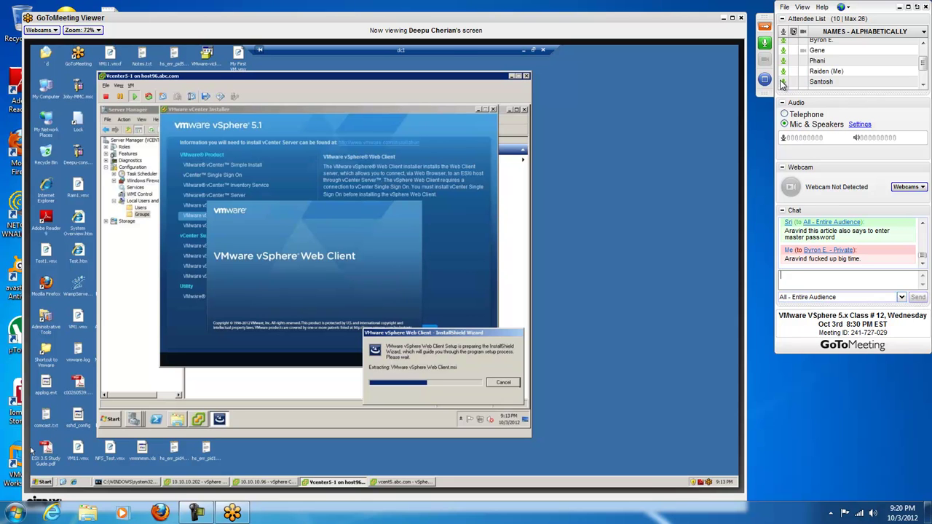
{"action": "left_click", "coordinate": [782, 166]}
{"action": "left_click", "coordinate": [764, 28]}
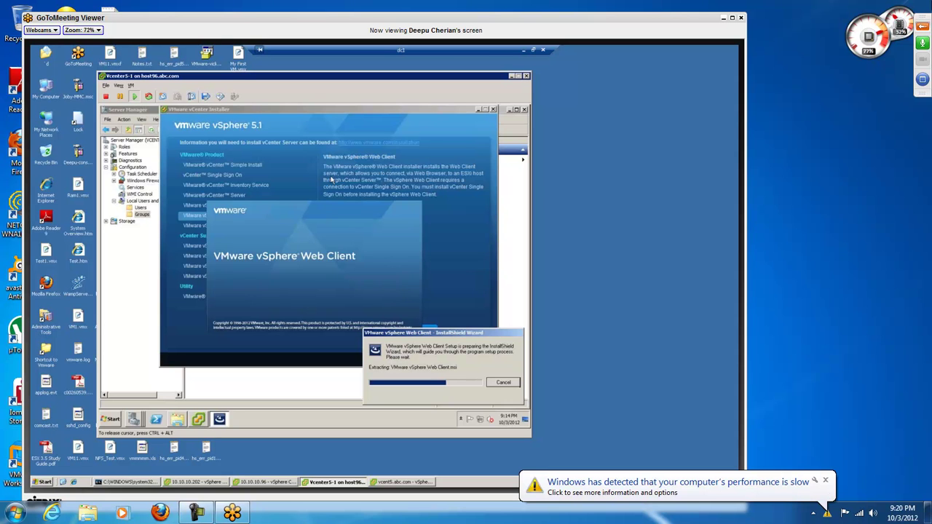
{"action": "left_click", "coordinate": [922, 25]}
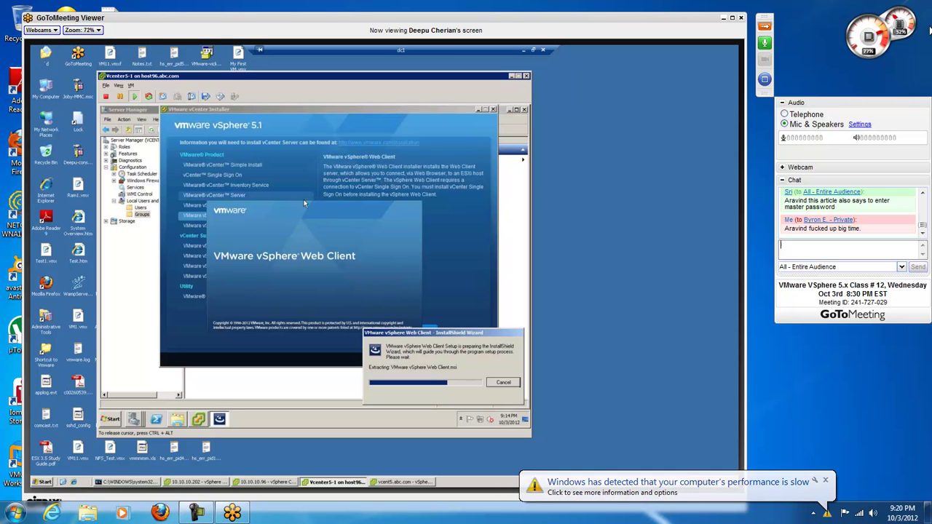
{"action": "left_click", "coordinate": [764, 78]}
{"action": "left_click", "coordinate": [786, 156]}
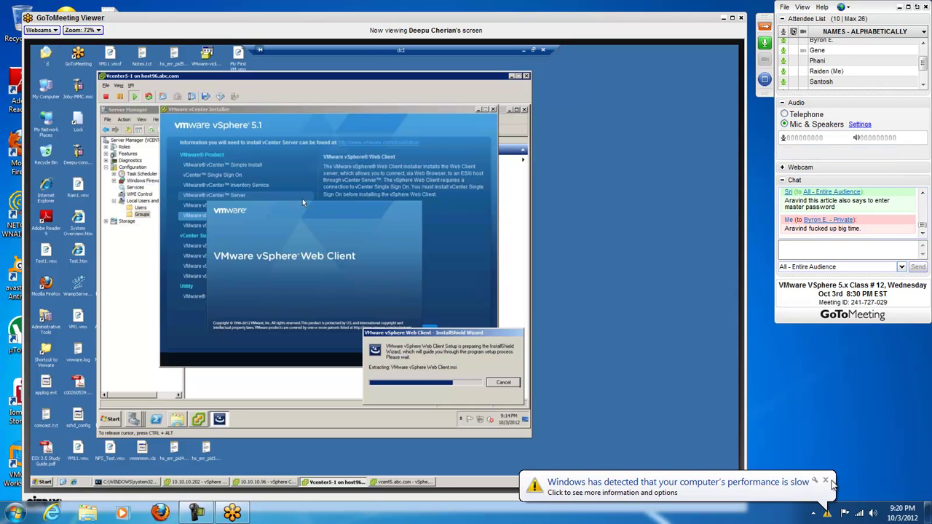
{"action": "left_click", "coordinate": [827, 481]}
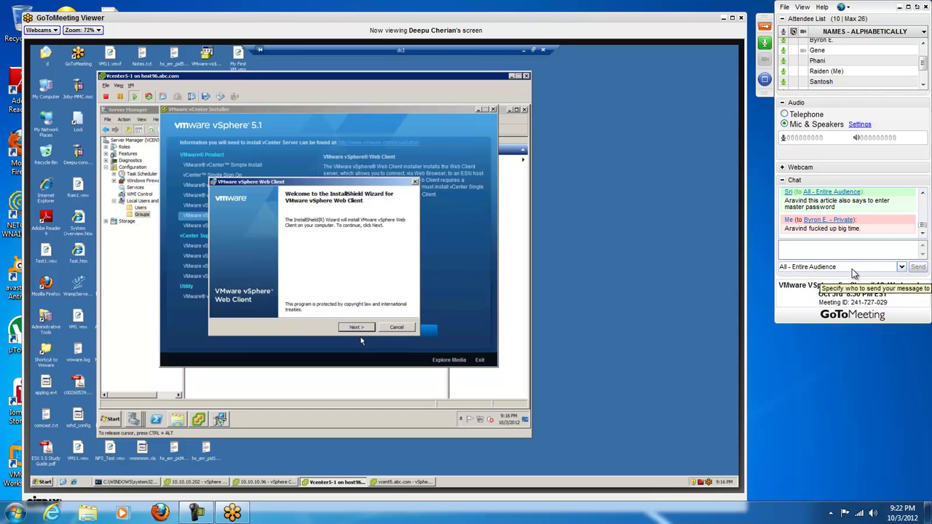
Step: Advance past Welcome, Patent, License and default Destination Folder pages, then enter the SSO administrator password
{"action": "left_click", "coordinate": [361, 329]}
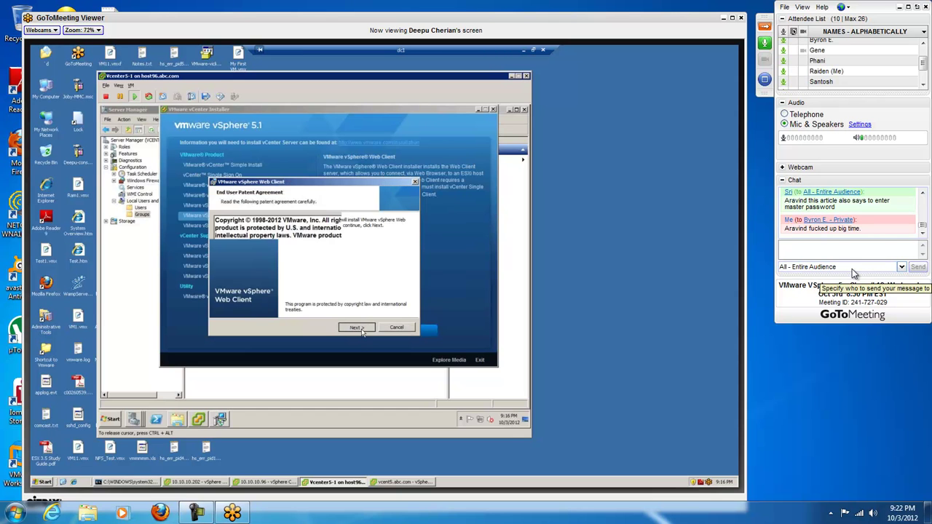
{"action": "left_click", "coordinate": [362, 328]}
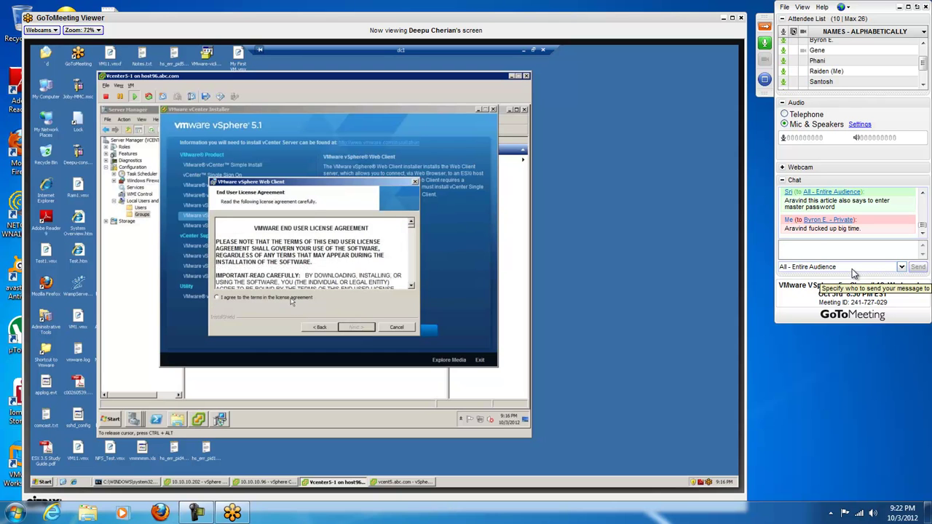
{"action": "left_click", "coordinate": [356, 327]}
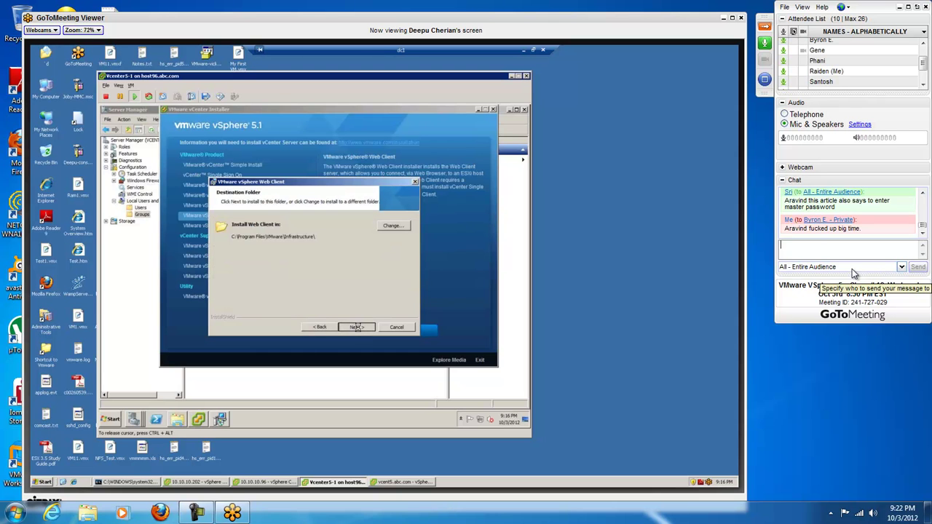
{"action": "left_click", "coordinate": [356, 327]}
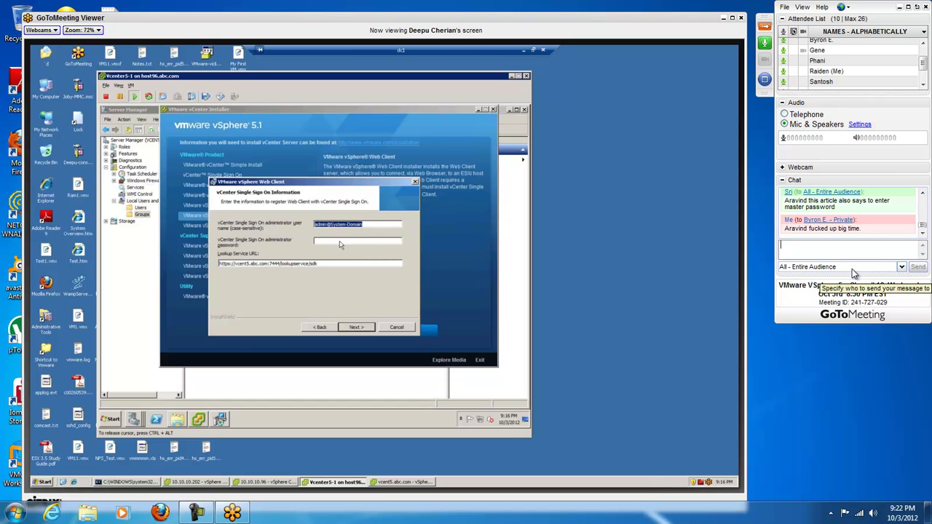
{"action": "left_click", "coordinate": [341, 241]}
{"action": "type", "text": "*******"}
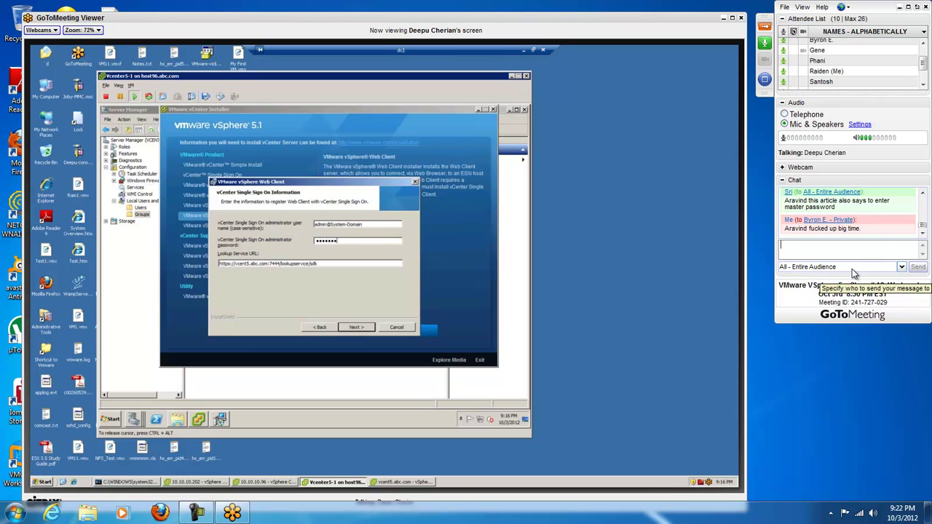
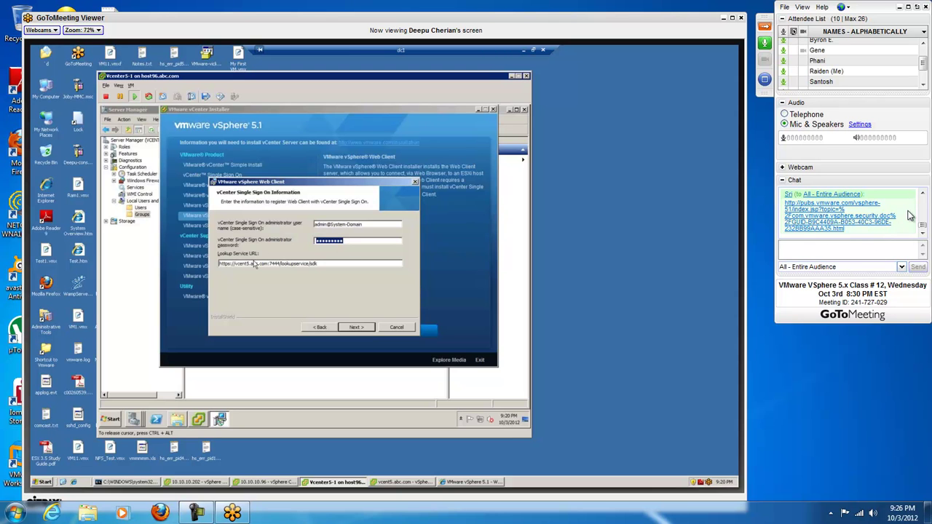
Step: Address the chat privately to one attendee
{"action": "left_click", "coordinate": [922, 194]}
{"action": "left_click", "coordinate": [922, 194]}
{"action": "left_click", "coordinate": [922, 235]}
{"action": "left_click", "coordinate": [922, 235]}
{"action": "left_click", "coordinate": [888, 267]}
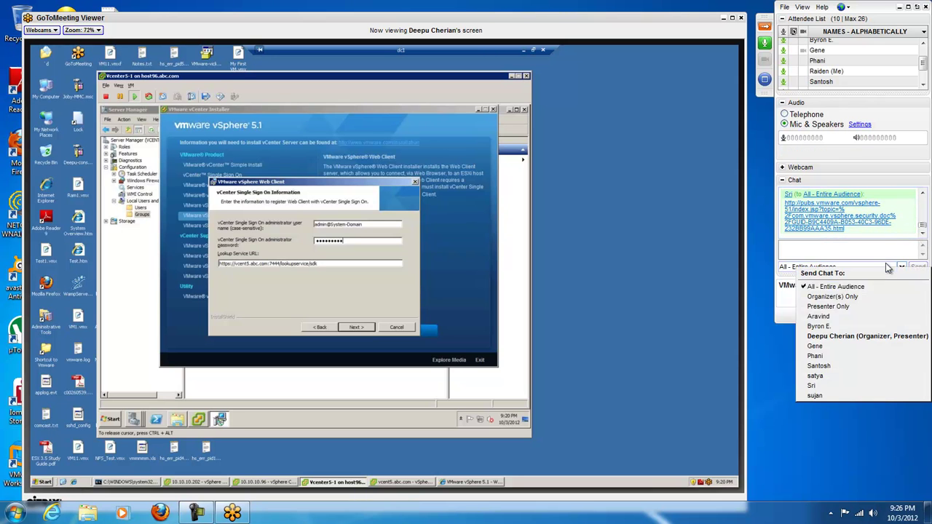
{"action": "left_click", "coordinate": [865, 326]}
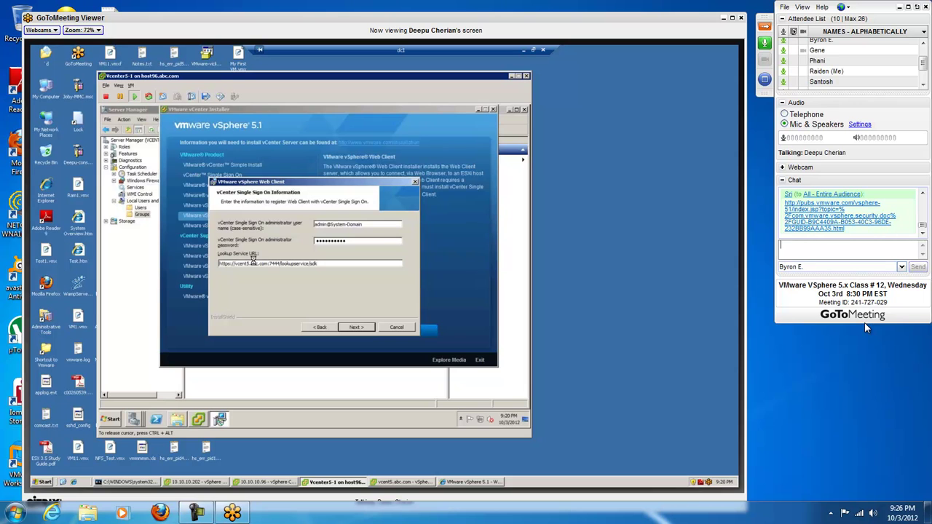
Step: Privately send that interviews mostly ask troubleshooting questions, keeping the same recipient
{"action": "type", "text": "I mean at"}
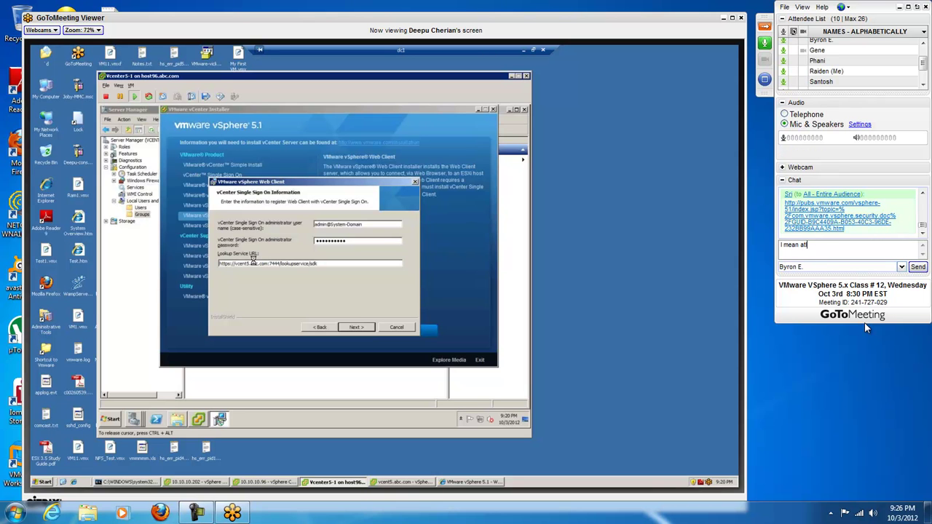
{"action": "type", "text": " sho"}
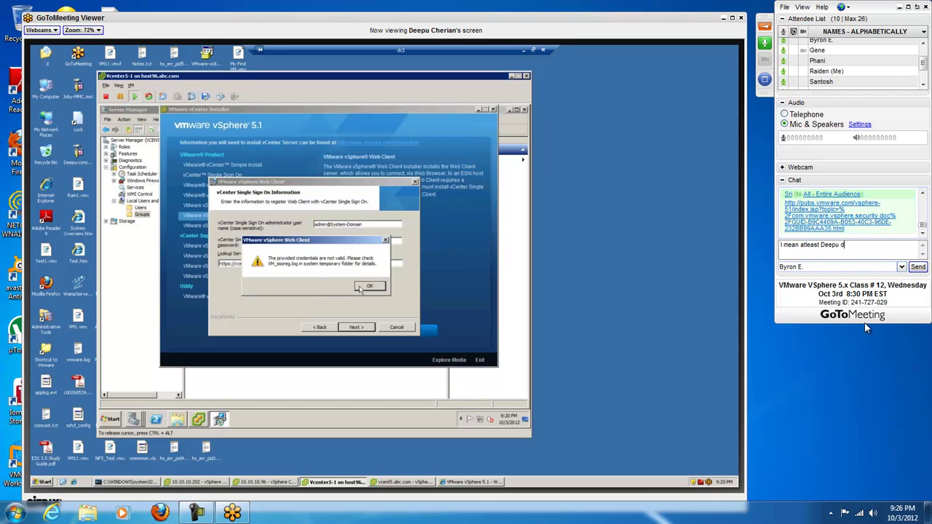
{"action": "type", "text": "uld be a"}
{"action": "type", "text": "xplain"}
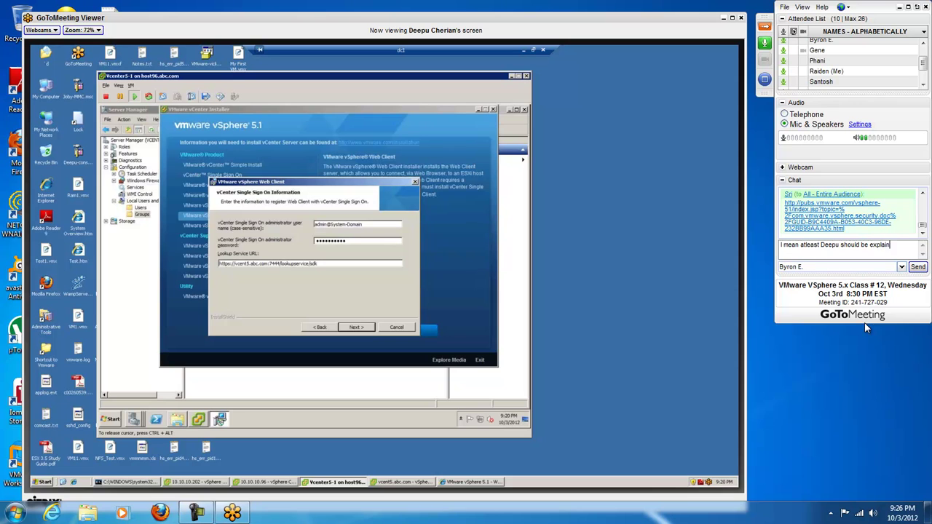
{"action": "type", "text": "ing to us dafuq hes doing..."}
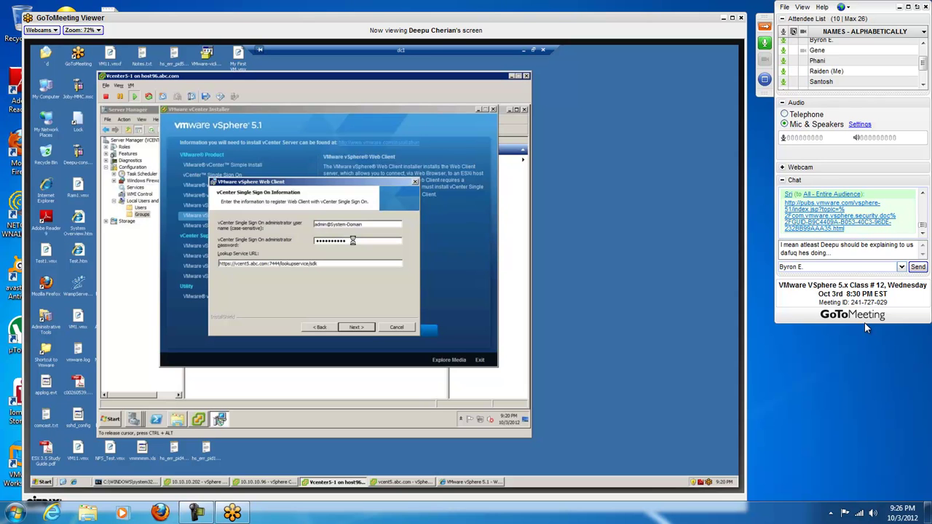
{"action": "type", "text": " watching some of the in"}
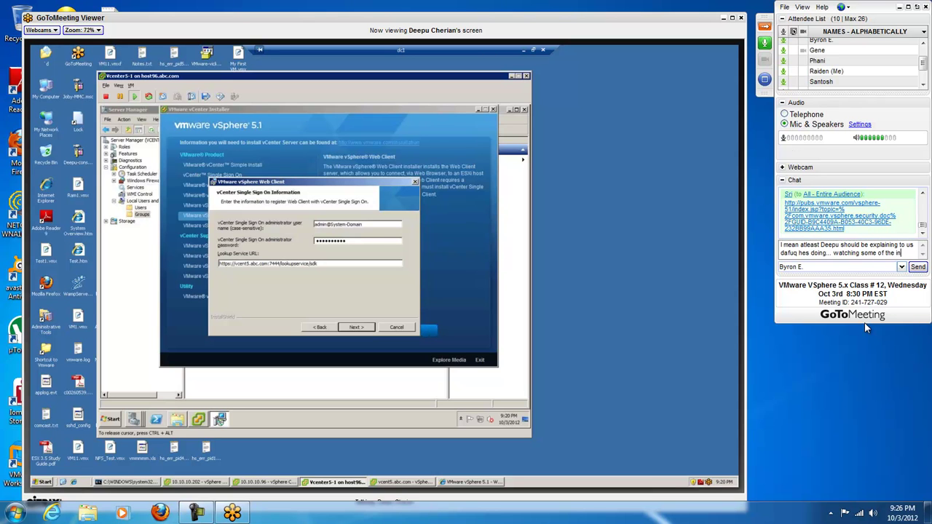
{"action": "type", "text": "terview's m"}
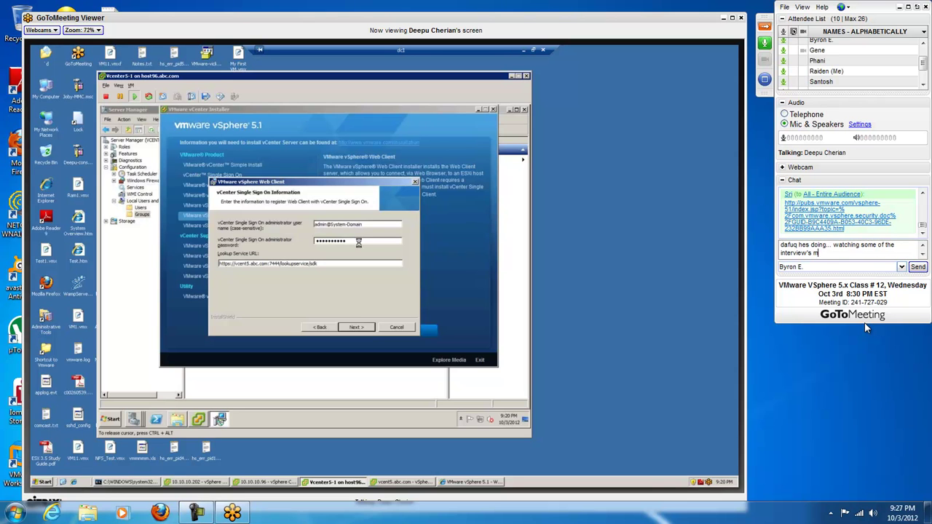
{"action": "type", "text": "y brother has ta"}
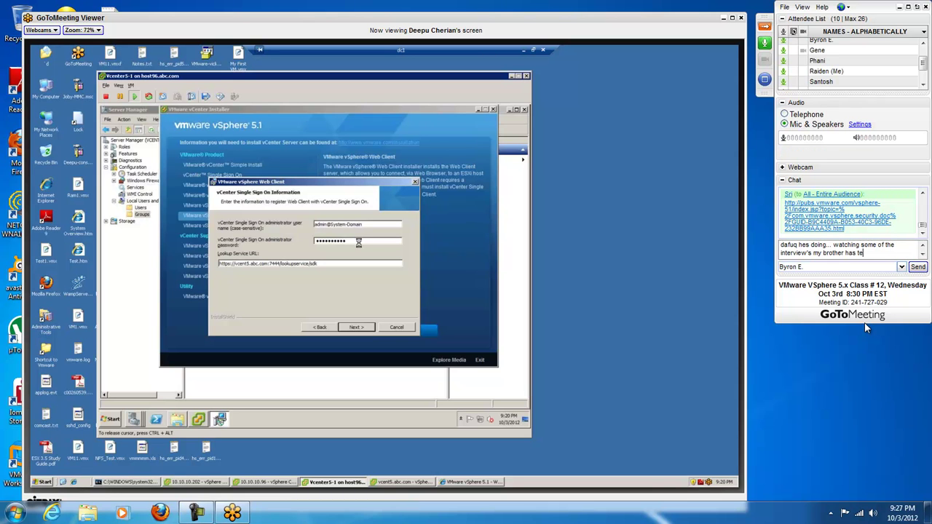
{"action": "type", "text": "ken... they ask you mostly"}
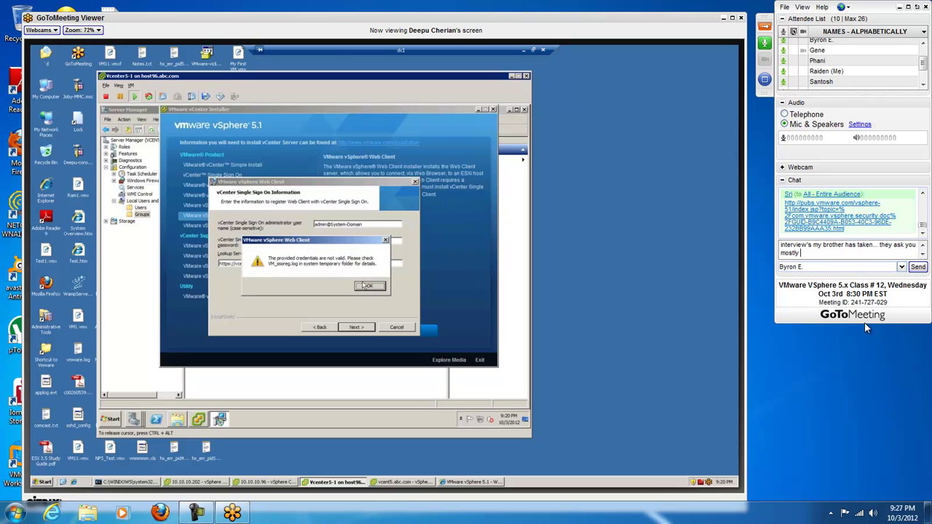
{"action": "type", "text": " troubl"}
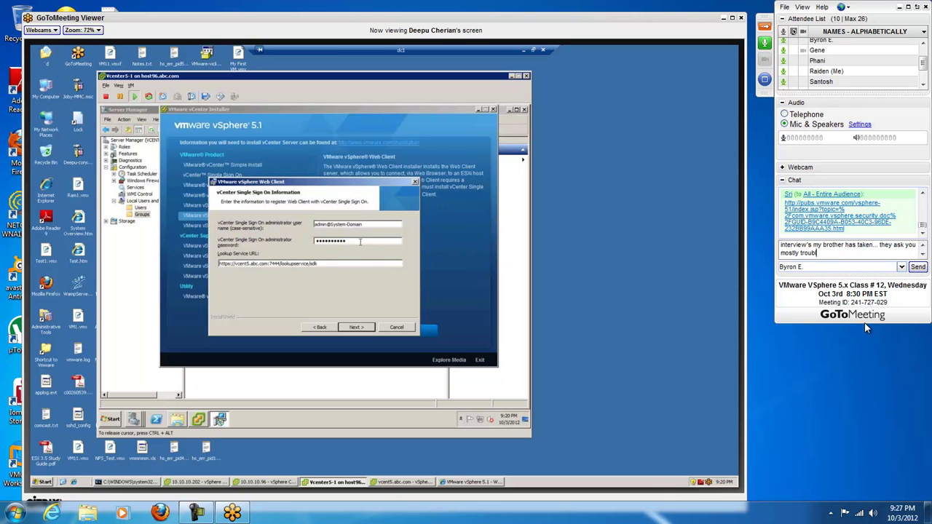
{"action": "type", "text": "e shooting information."}
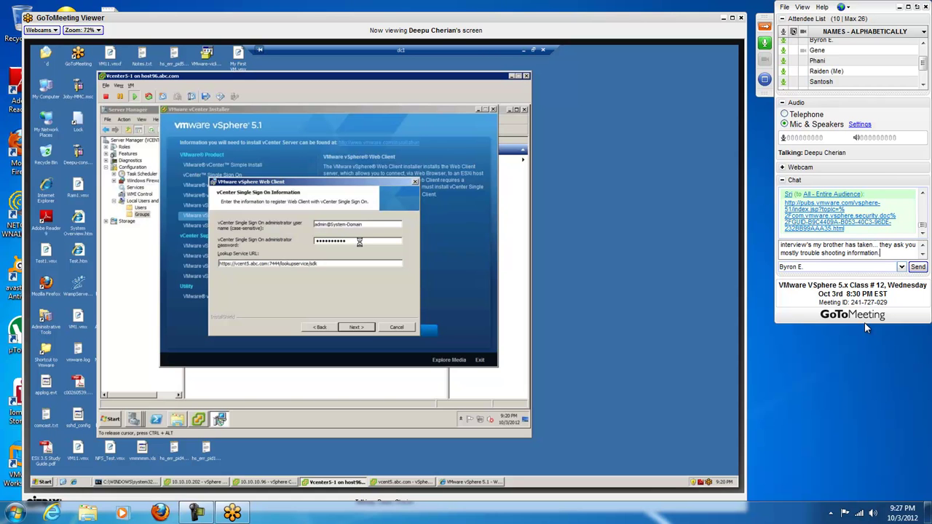
{"action": "key", "text": "Return"}
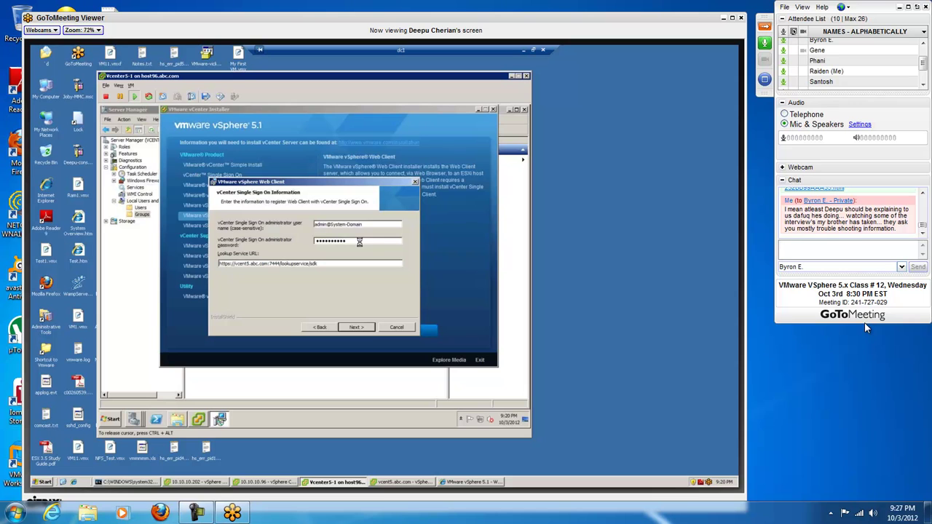
{"action": "left_click", "coordinate": [845, 267]}
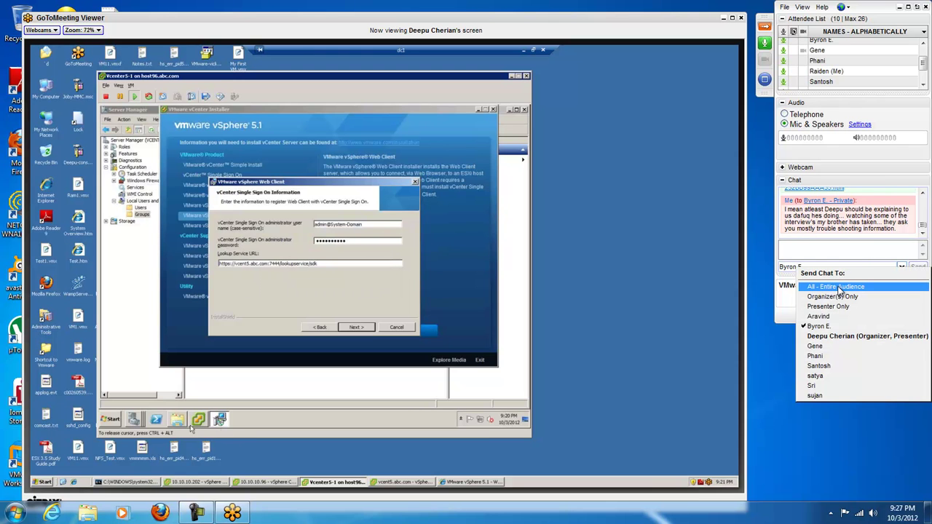
{"action": "left_click", "coordinate": [845, 252]}
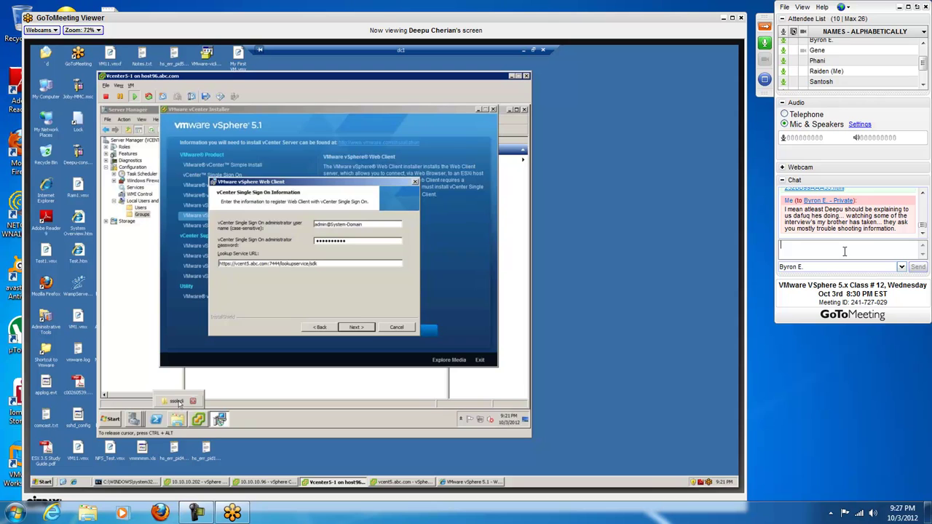
Step: Privately ask 'What would be the procedure if such and such were to happen.'
{"action": "type", "text": "What "}
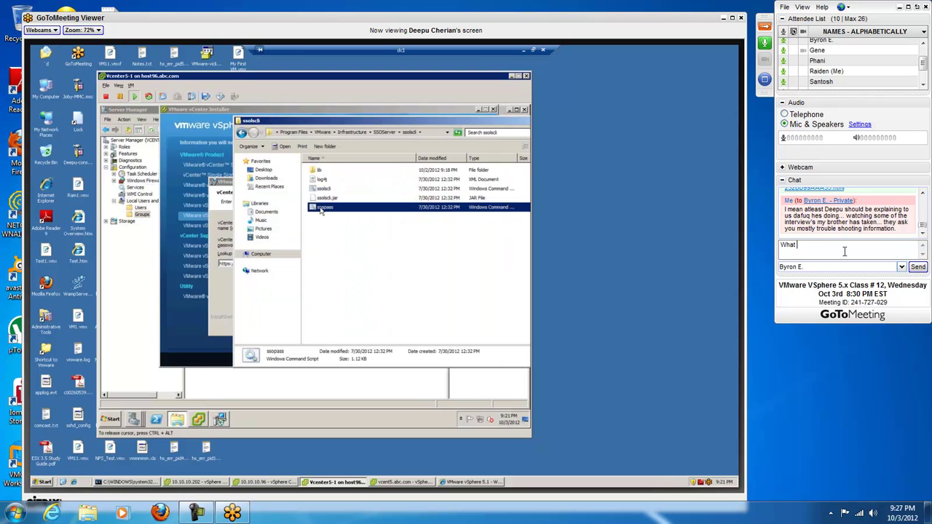
{"action": "type", "text": "would be"}
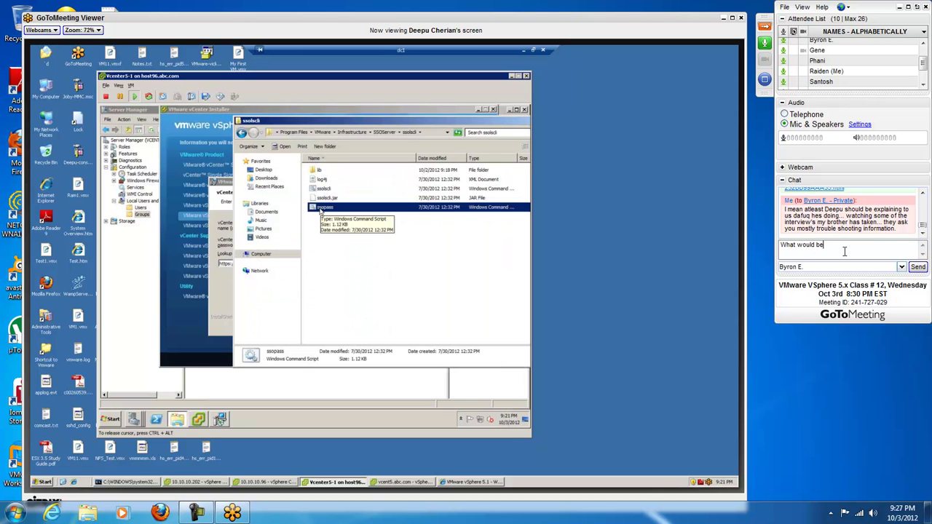
{"action": "type", "text": " the procedure if this were"}
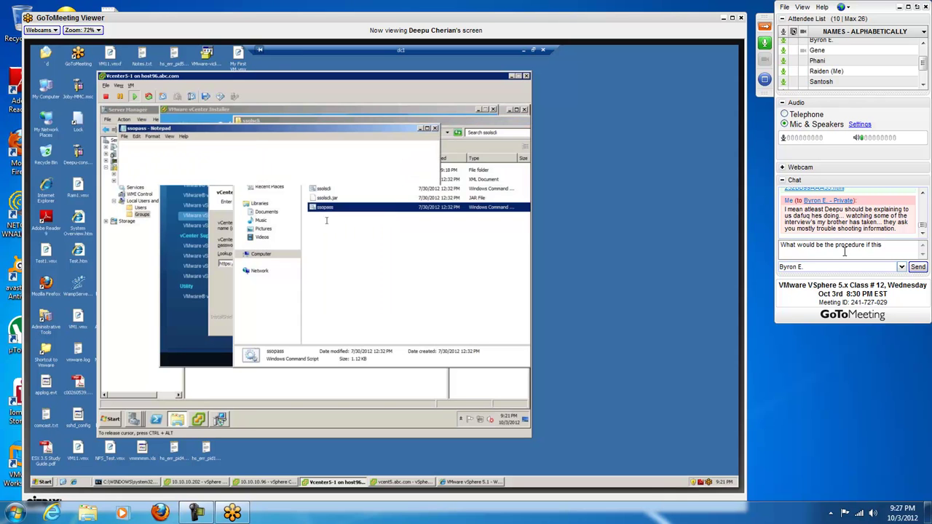
{"action": "key", "text": "BackSpace"}
{"action": "key", "text": "BackSpace"}
{"action": "key", "text": "BackSpace"}
{"action": "key", "text": "BackSpace"}
{"action": "key", "text": "BackSpace"}
{"action": "key", "text": "BackSpace"}
{"action": "key", "text": "BackSpace"}
{"action": "key", "text": "BackSpace"}
{"action": "key", "text": "BackSpace"}
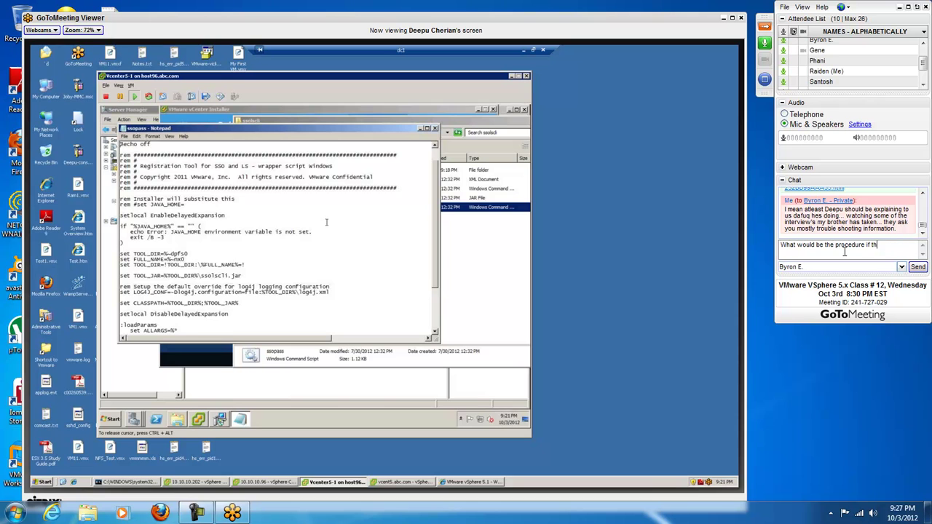
{"action": "type", "text": "such and suc"}
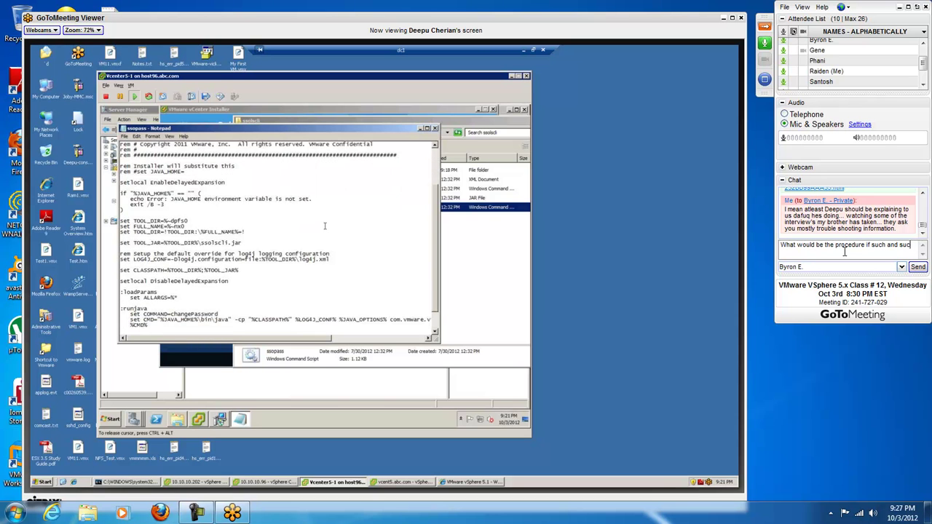
{"action": "type", "text": "h were to happen."}
{"action": "key", "text": "Return"}
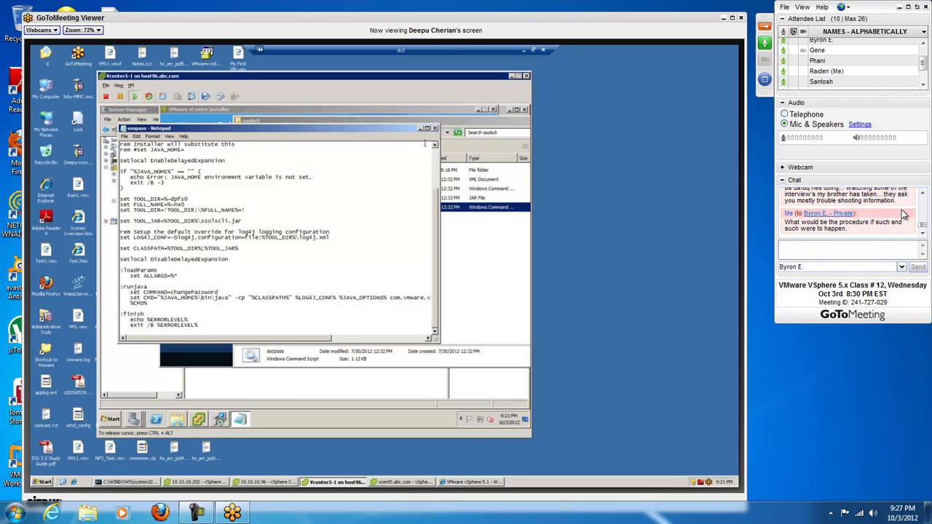
Step: Switch the recipient to Entire Audience, then back to the single attendee
{"action": "left_click", "coordinate": [840, 270]}
{"action": "left_click", "coordinate": [840, 272]}
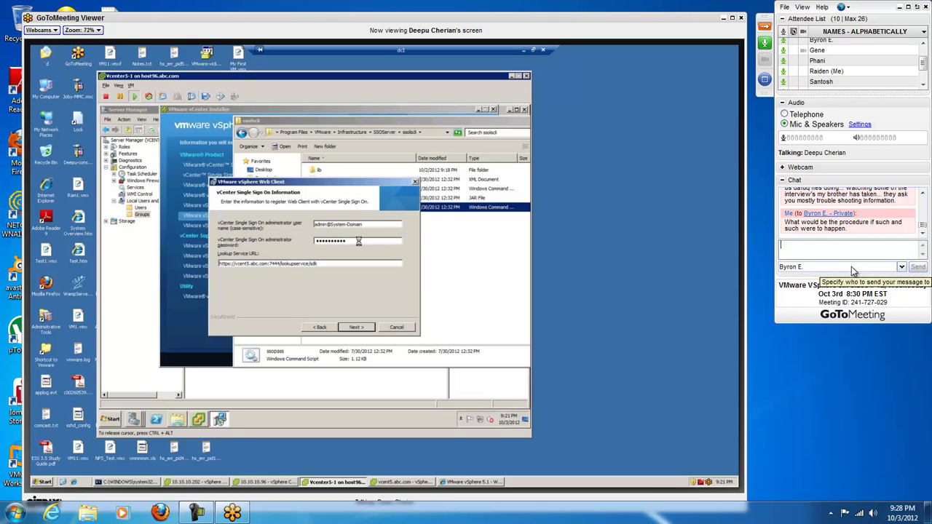
{"action": "left_click", "coordinate": [851, 267]}
{"action": "left_click", "coordinate": [853, 287]}
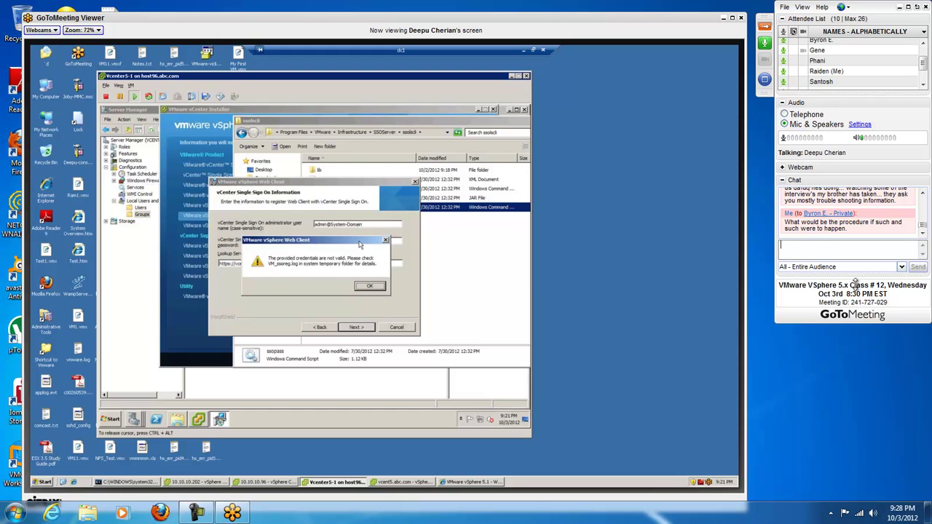
{"action": "left_click", "coordinate": [856, 267]}
{"action": "left_click", "coordinate": [848, 327]}
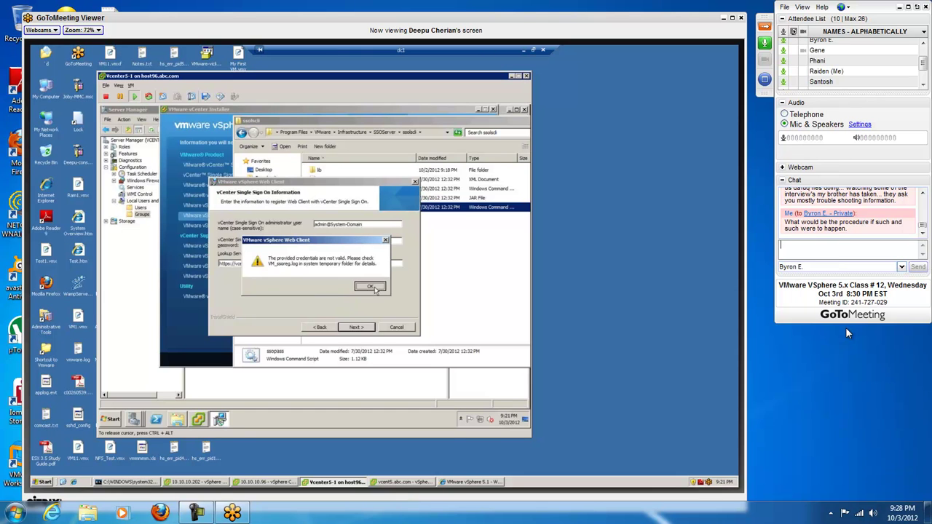
Step: Privately send the joke about him breaking his keyboard in anger
{"action": "type", "text": "(t"}
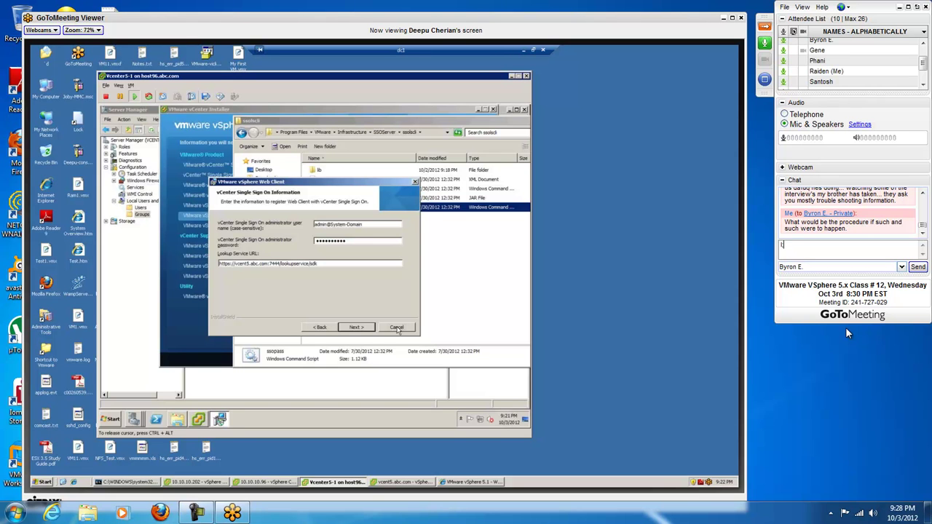
{"action": "type", "text": "'m half expecting him to break him"}
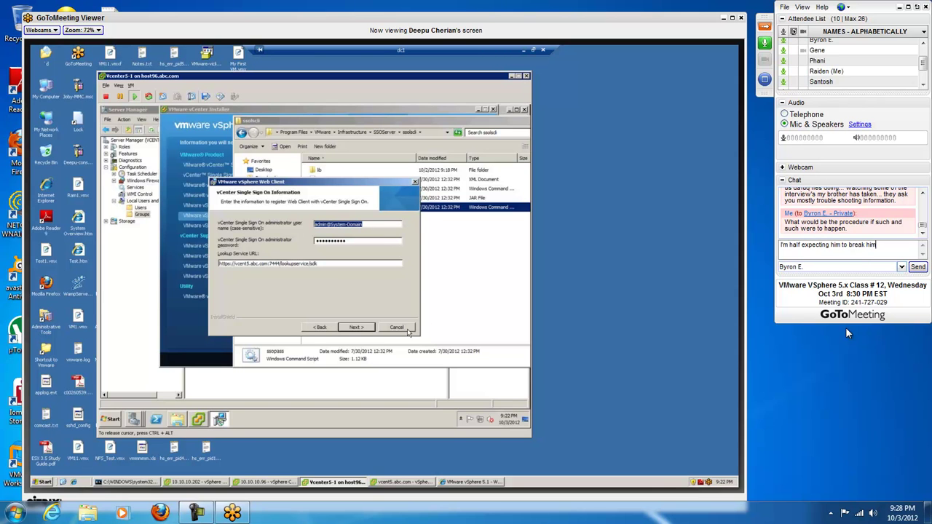
{"action": "type", "text": " keyboard in anger now... lol"}
{"action": "key", "text": "Return"}
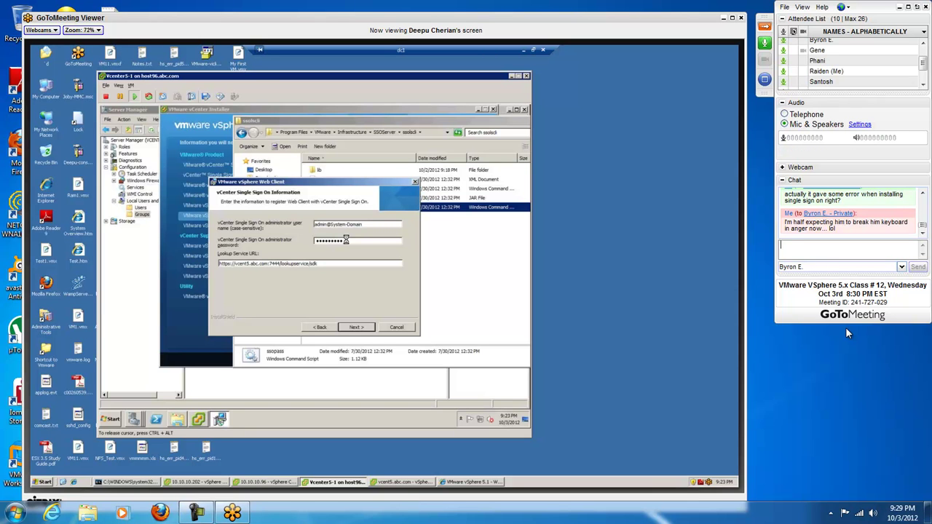
Step: Send the private correction 'his*' for the previous message's typo
{"action": "type", "text": "h"}
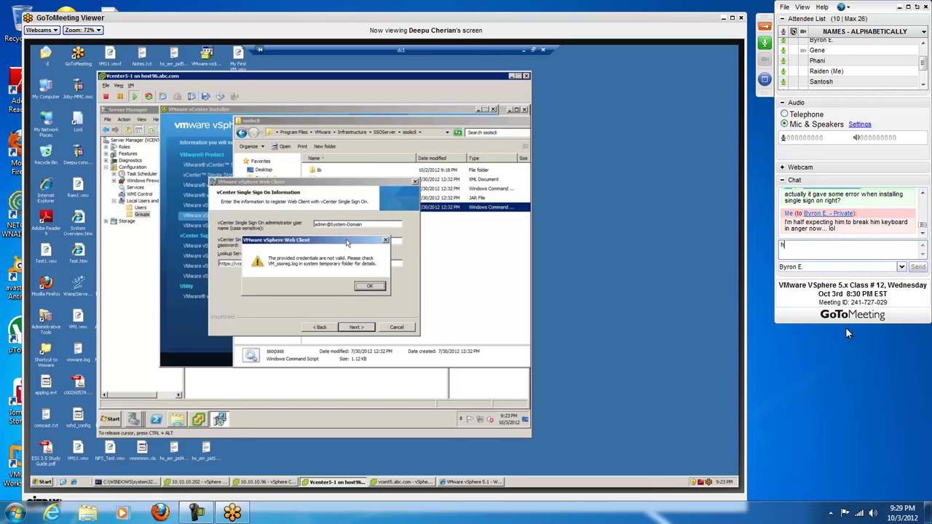
{"action": "type", "text": "is////////"}
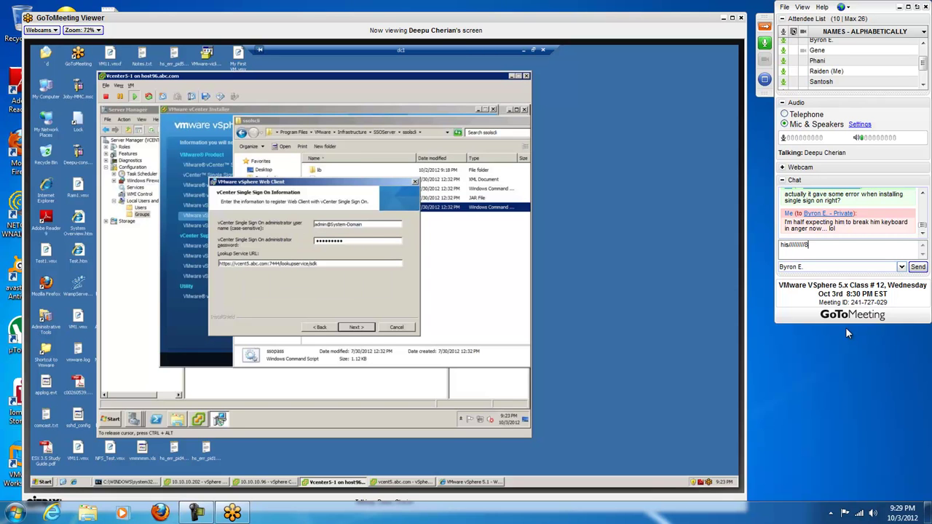
{"action": "key", "text": "BackSpace"}
{"action": "key", "text": "BackSpace"}
{"action": "key", "text": "BackSpace"}
{"action": "key", "text": "BackSpace"}
{"action": "key", "text": "BackSpace"}
{"action": "key", "text": "BackSpace"}
{"action": "key", "text": "BackSpace"}
{"action": "key", "text": "BackSpace"}
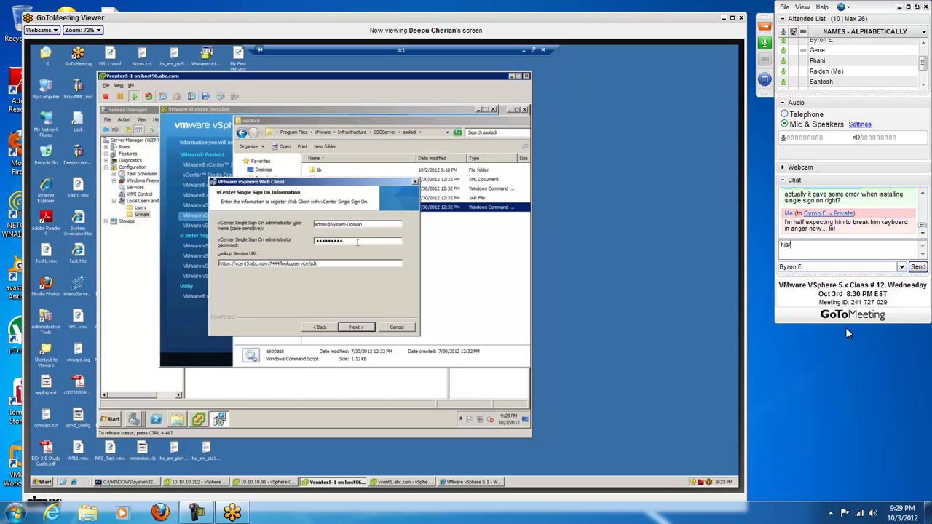
{"action": "type", "text": "*"}
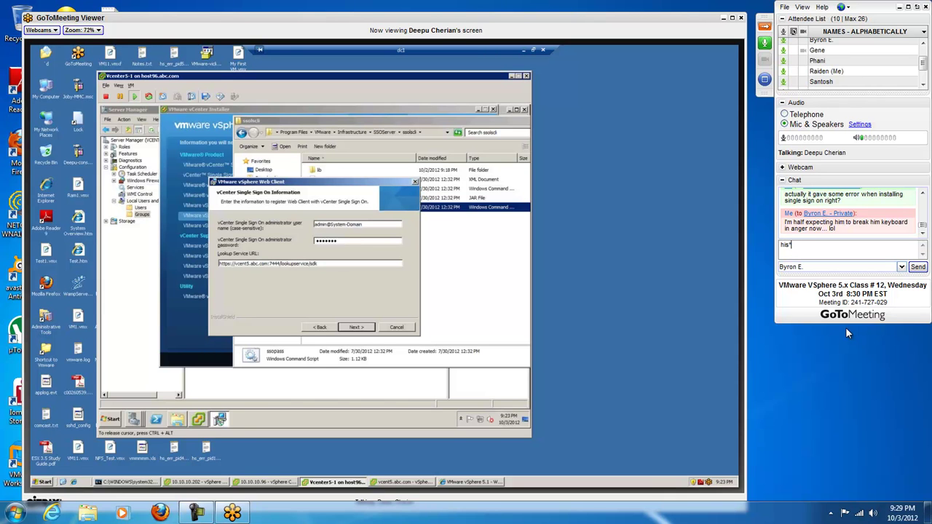
{"action": "key", "text": "Return"}
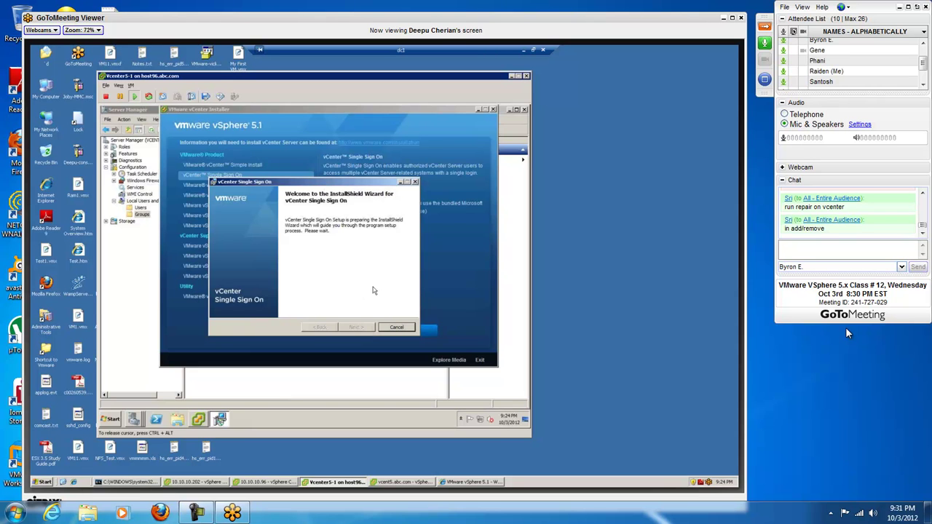
Step: Follow the shared SSO removal wizard past the cancel prompt and warning to the administrator password page
{"action": "left_click", "coordinate": [922, 194]}
{"action": "left_click", "coordinate": [922, 232]}
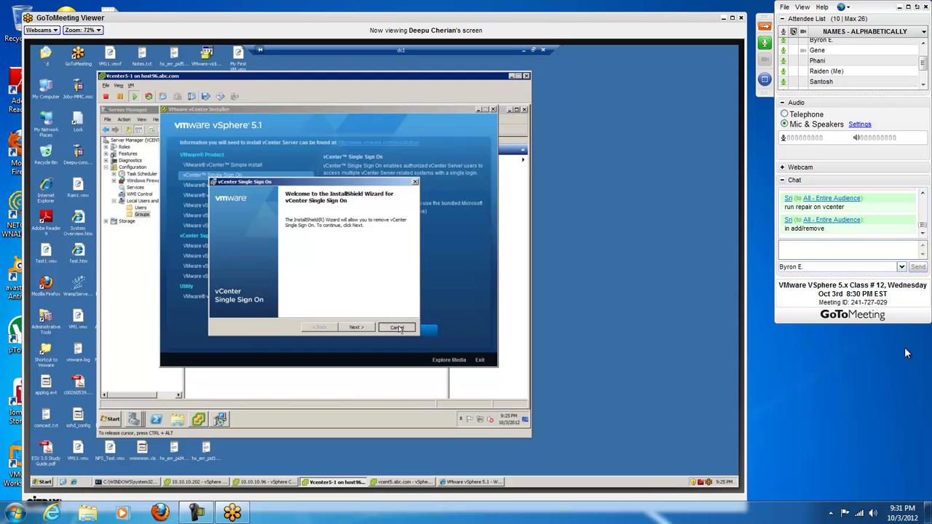
{"action": "left_click", "coordinate": [396, 327]}
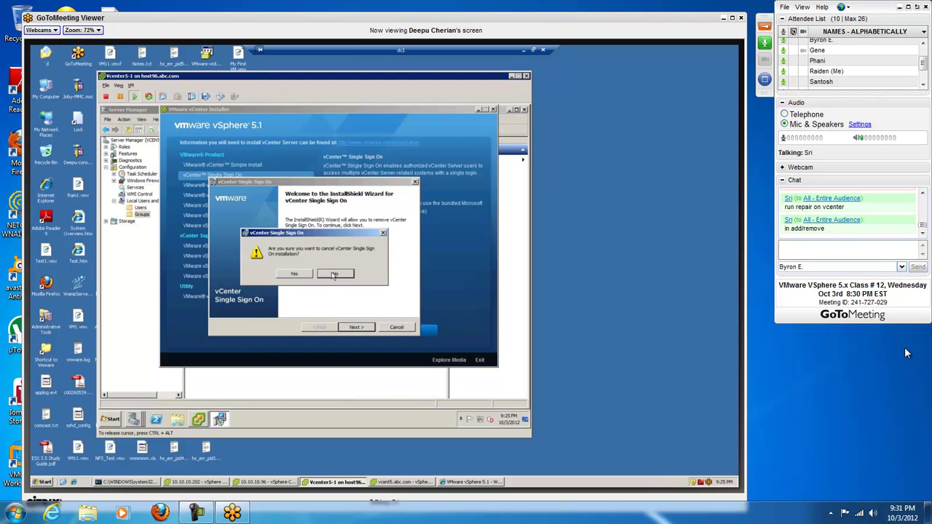
{"action": "left_click", "coordinate": [334, 274]}
{"action": "left_click", "coordinate": [356, 327]}
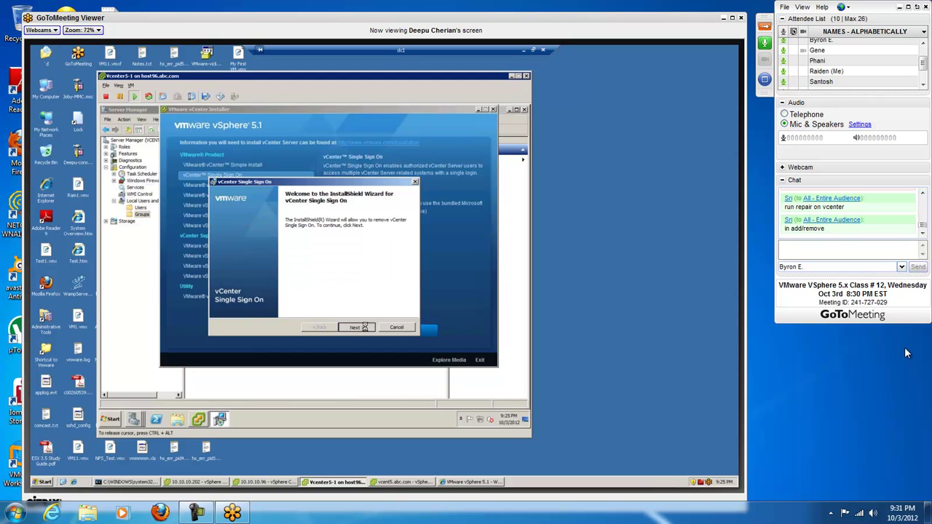
{"action": "left_click", "coordinate": [390, 294]}
{"action": "left_click", "coordinate": [362, 327]}
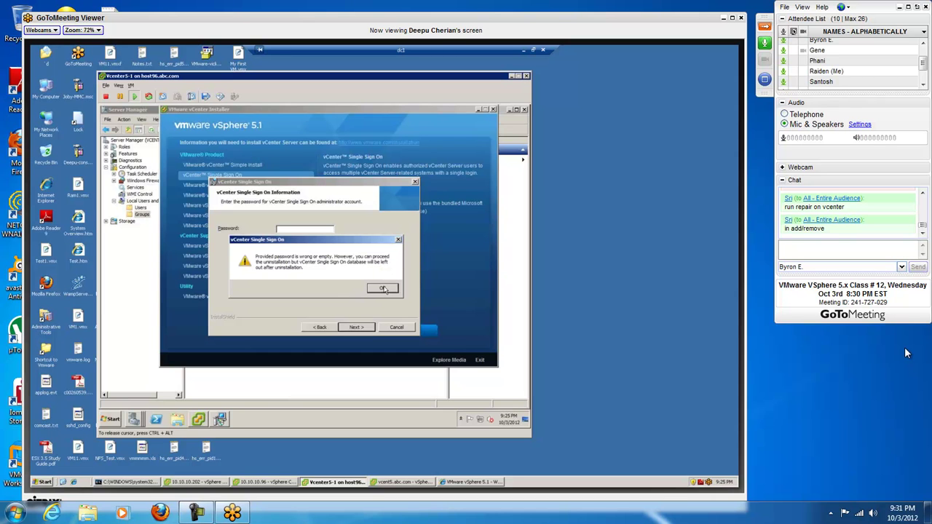
{"action": "left_click", "coordinate": [382, 288]}
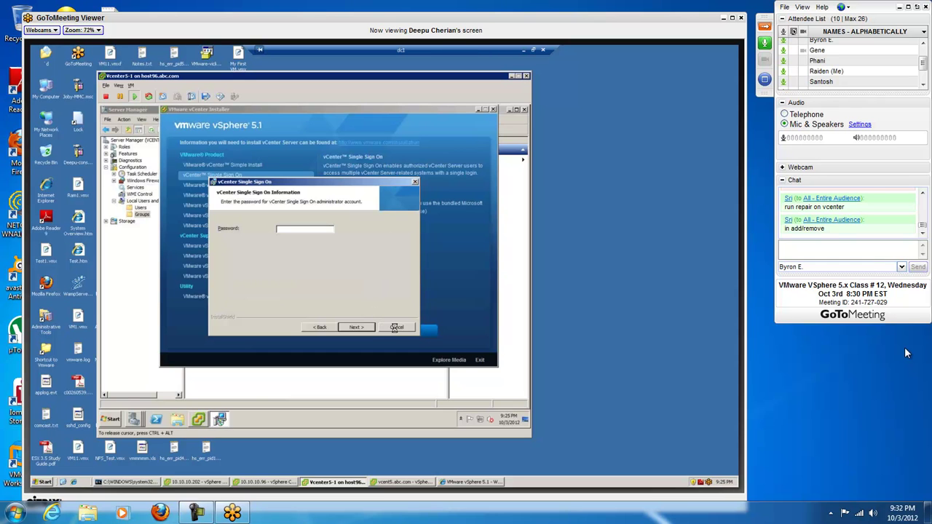
Step: Follow the SSO wizard through Remove until InstallShield Wizard Completed appears
{"action": "left_click", "coordinate": [356, 327]}
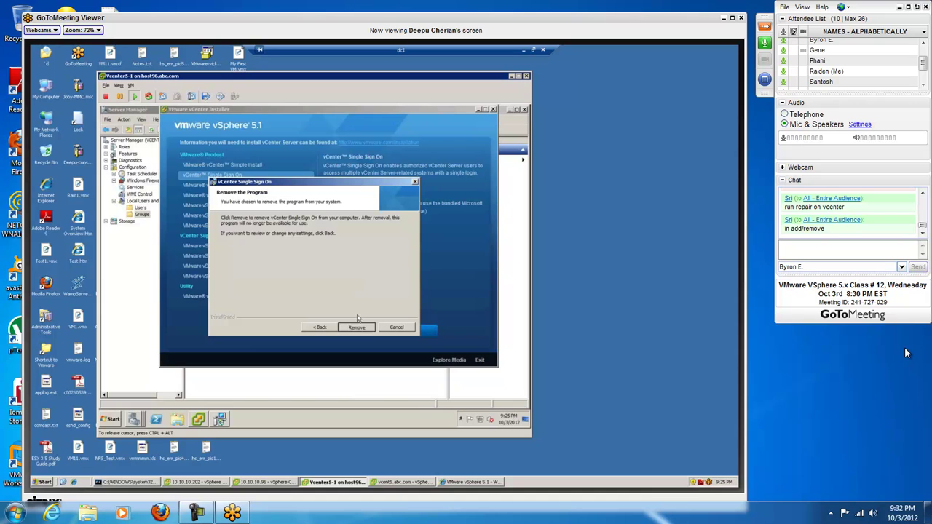
{"action": "left_click", "coordinate": [356, 327]}
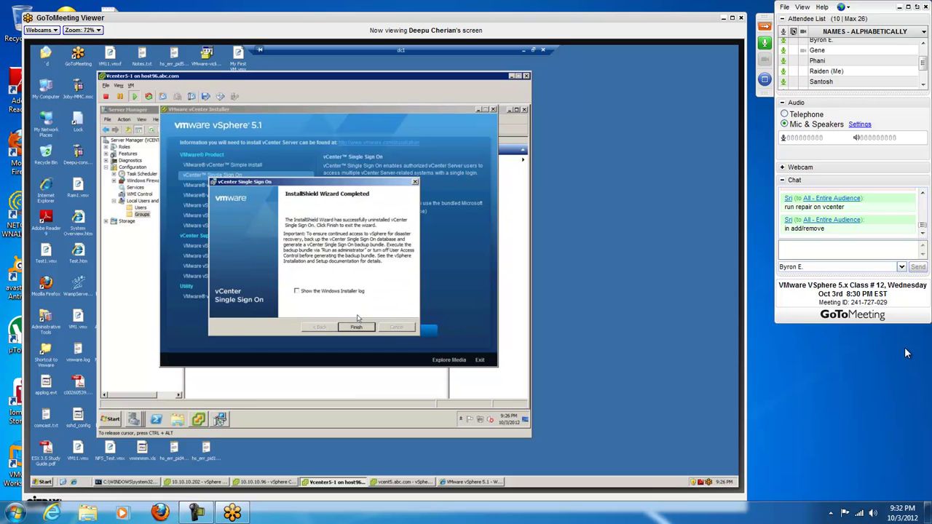
{"action": "left_click", "coordinate": [356, 326]}
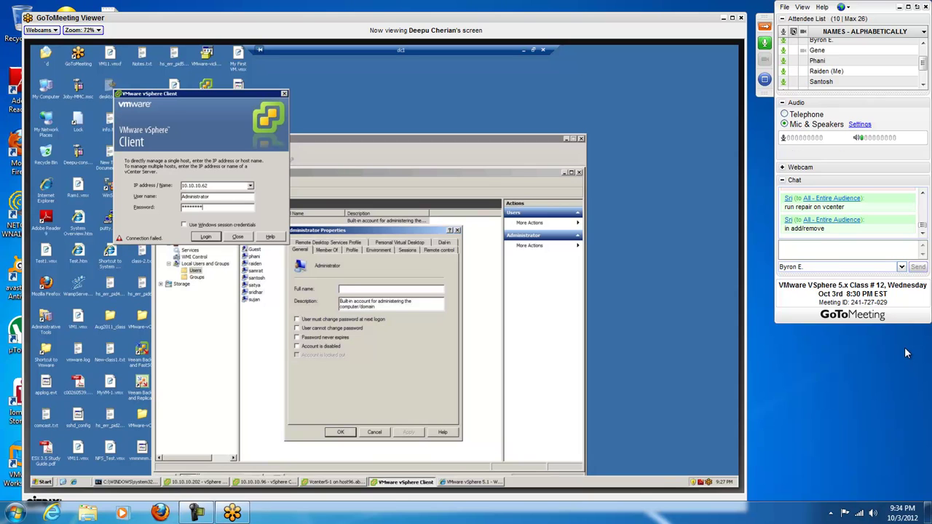
Step: Follow the vSphere Client login as Administrator to 10.10.10.62
{"action": "left_click", "coordinate": [206, 237]}
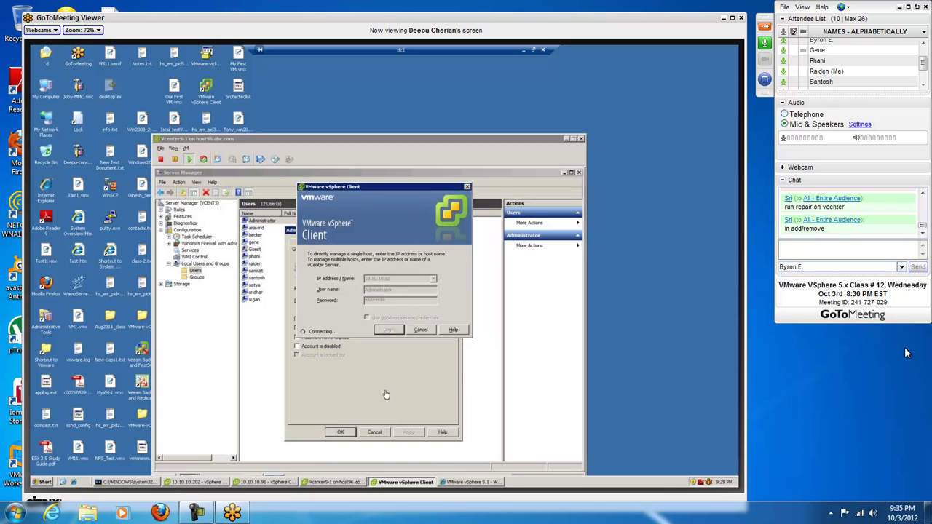
Step: Dismiss the connection error, change the user name to abc\Administrator, and re-enter the password
{"action": "key", "text": "Return"}
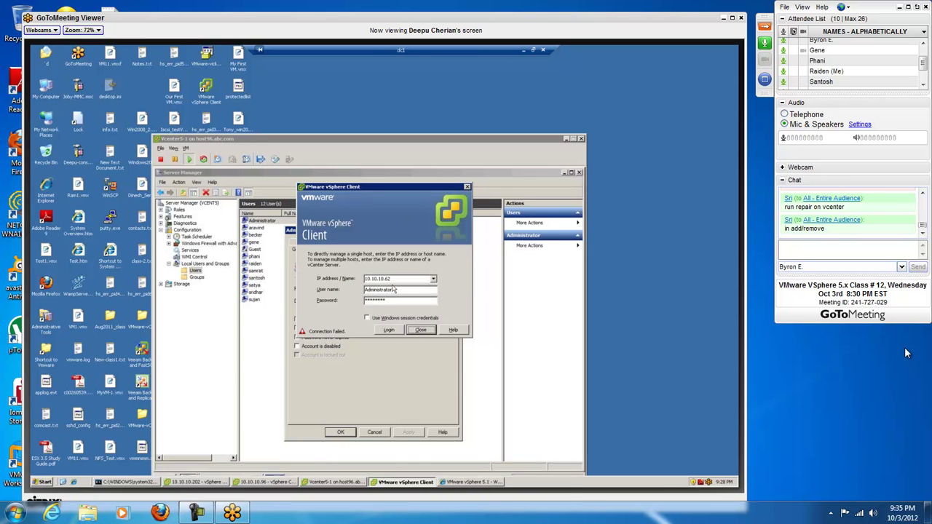
{"action": "left_click", "coordinate": [395, 290]}
{"action": "double_click", "coordinate": [394, 290]}
{"action": "type", "text": "abc\\Administrat"}
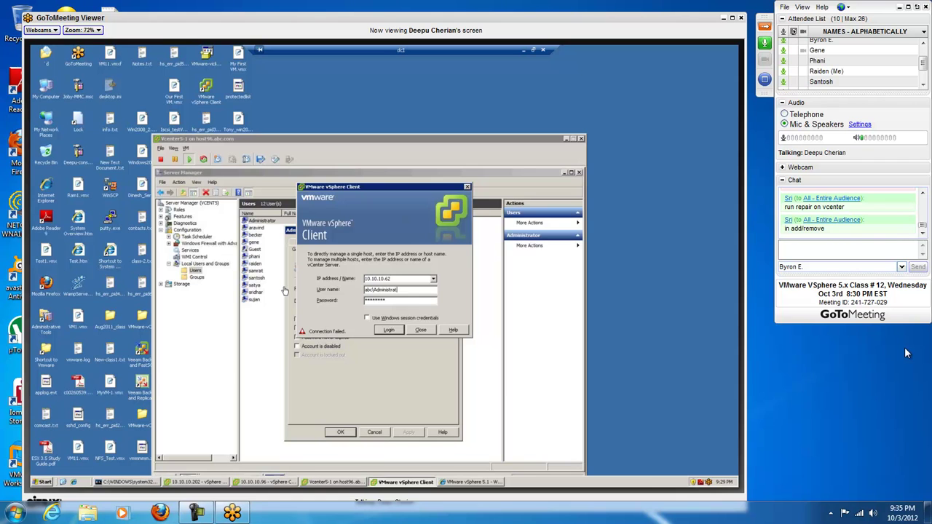
{"action": "key", "text": "BackSpace"}
{"action": "key", "text": "BackSpace"}
{"action": "key", "text": "BackSpace"}
{"action": "key", "text": "BackSpace"}
{"action": "key", "text": "BackSpace"}
{"action": "key", "text": "BackSpace"}
{"action": "key", "text": "BackSpace"}
{"action": "key", "text": "BackSpace"}
{"action": "type", "text": "********"}
Step: Retry the vSphere login with the abc\Administrator credentials
{"action": "left_click", "coordinate": [384, 331]}
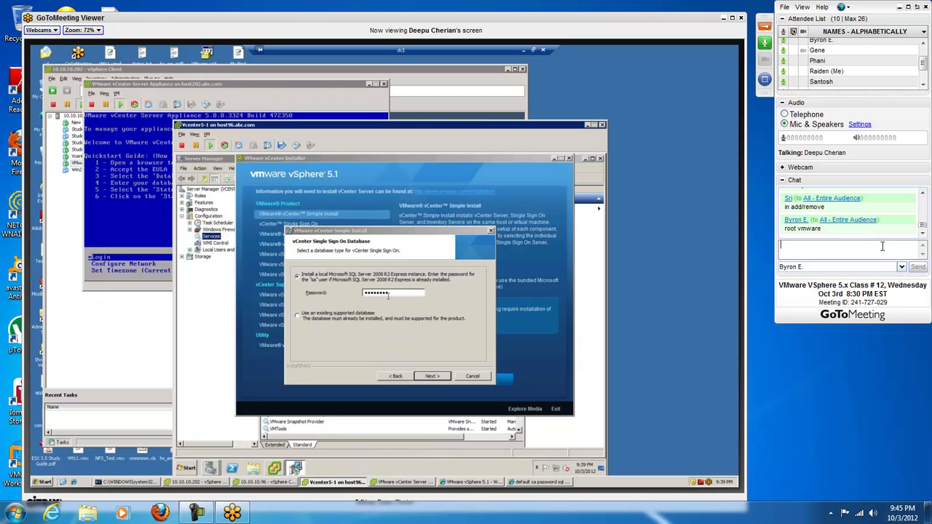
Step: Type the chat draft 'So, I seem lost in what the problem is.'
{"action": "type", "text": "So"}
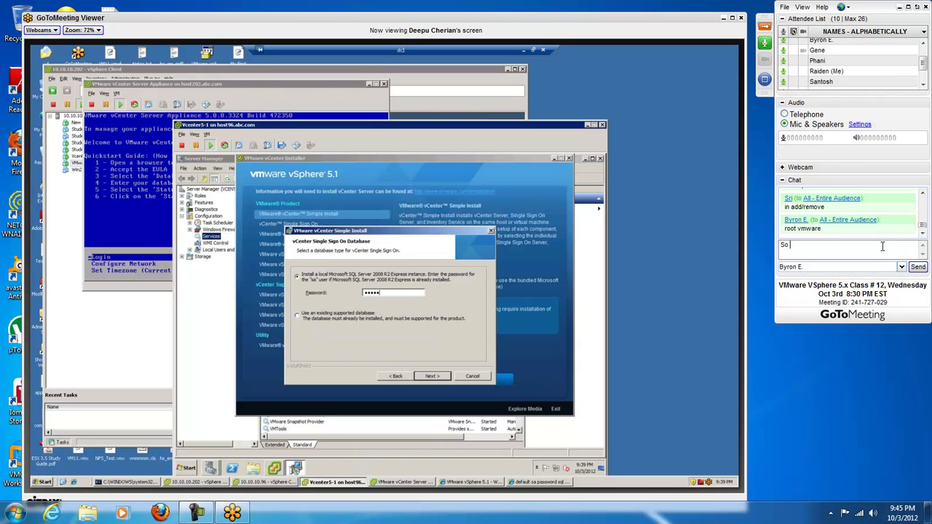
{"action": "type", "text": ", I seem lost in "}
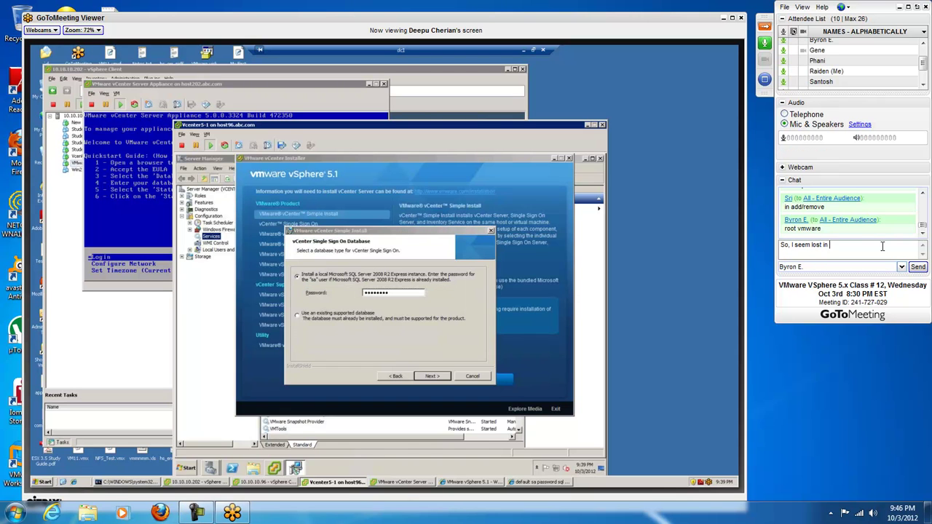
{"action": "type", "text": "what the problem is."}
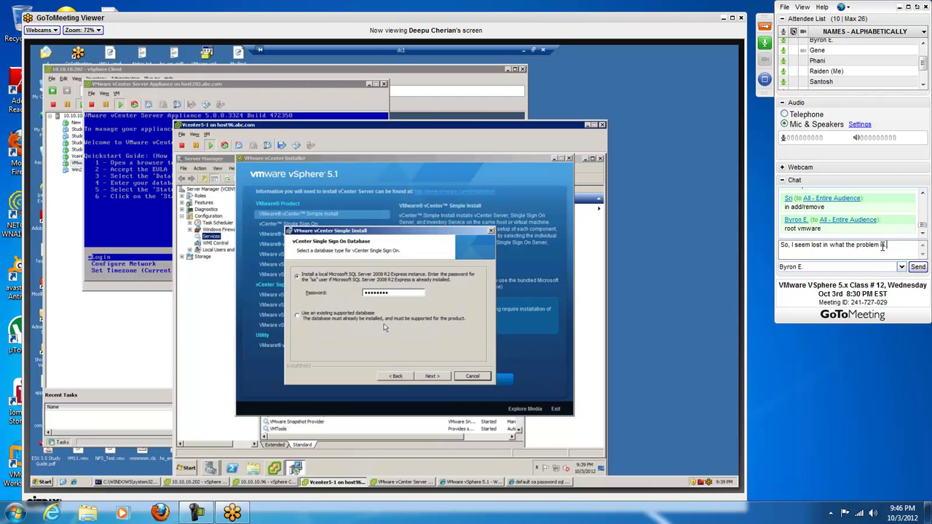
Step: Send the private chat message about being lost, then start drafting 'Uh huh, and now'
{"action": "key", "text": "Return"}
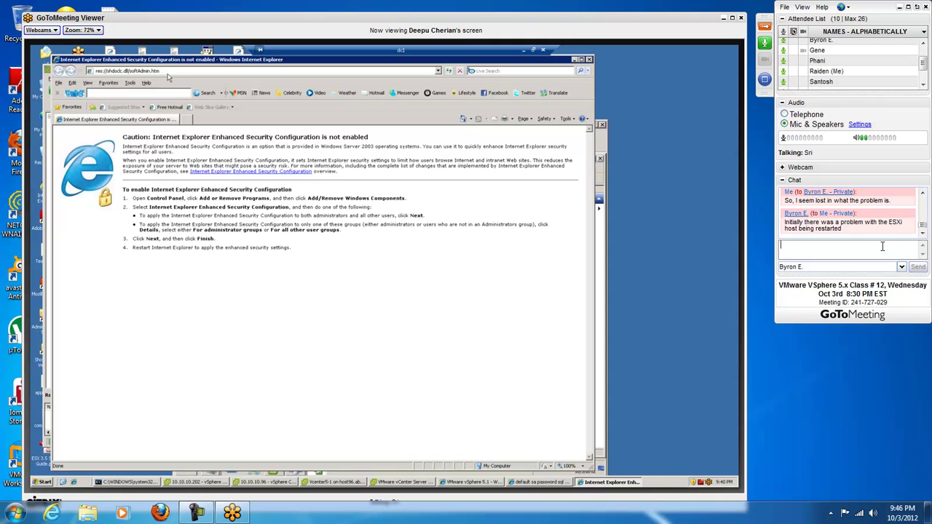
{"action": "type", "text": "Uh huh"}
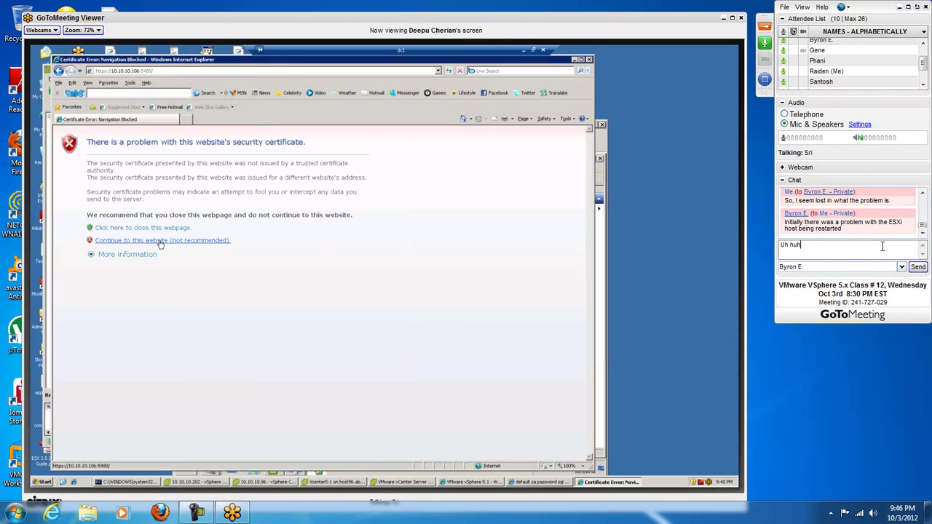
{"action": "type", "text": ", and now?"}
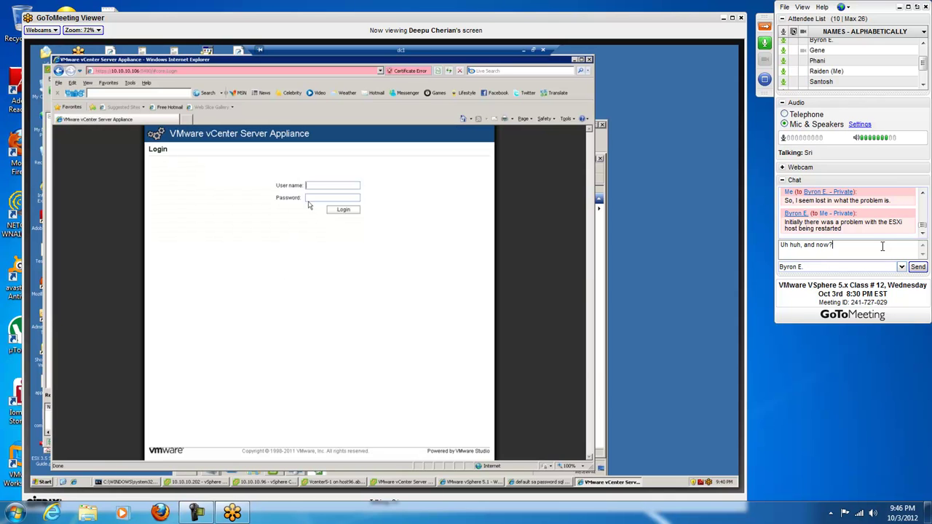
Step: Delete the unsent 'Uh huh, and now' draft so the private chat box is empty
{"action": "key", "text": "BackSpace"}
{"action": "key", "text": "BackSpace"}
{"action": "key", "text": "BackSpace"}
{"action": "key", "text": "BackSpace"}
{"action": "key", "text": "BackSpace"}
{"action": "key", "text": "BackSpace"}
{"action": "key", "text": "BackSpace"}
{"action": "key", "text": "BackSpace"}
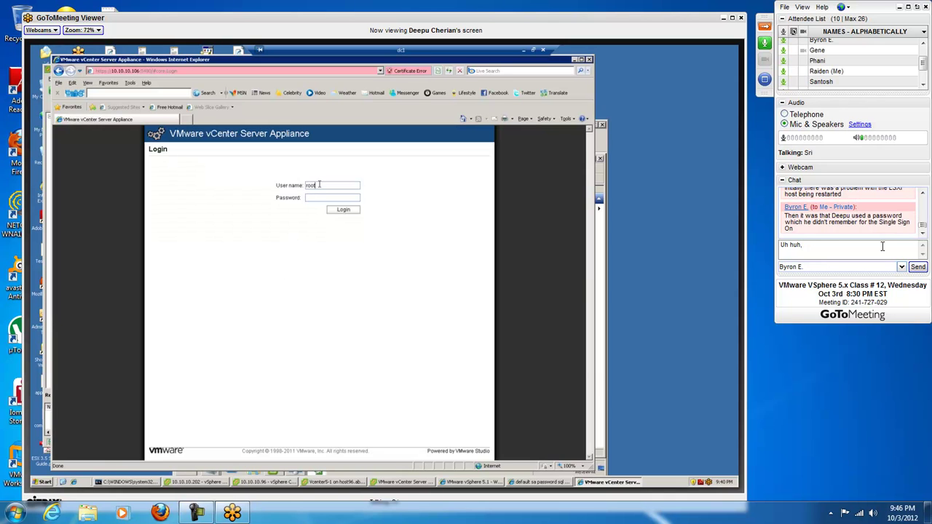
{"action": "key", "text": "BackSpace"}
{"action": "key", "text": "BackSpace"}
{"action": "key", "text": "BackSpace"}
{"action": "key", "text": "BackSpace"}
{"action": "key", "text": "BackSpace"}
{"action": "key", "text": "BackSpace"}
{"action": "key", "text": "BackSpace"}
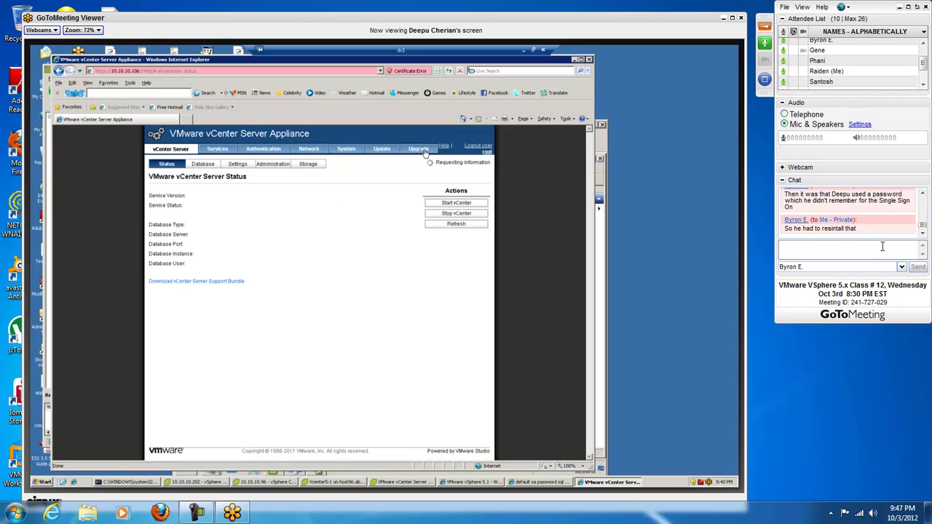
Step: Send 'Uh huh.' in the private chat and begin typing a follow-up message
{"action": "type", "text": "Uh huh."}
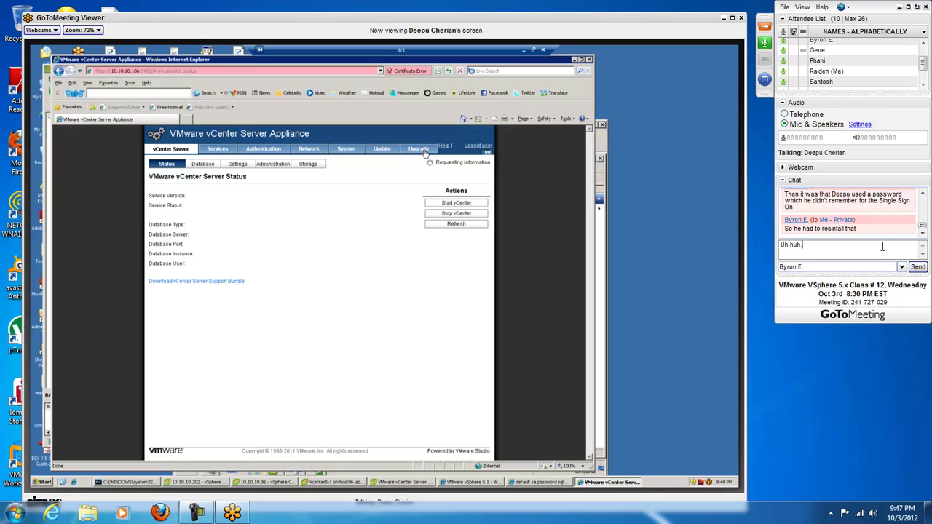
{"action": "key", "text": "Return"}
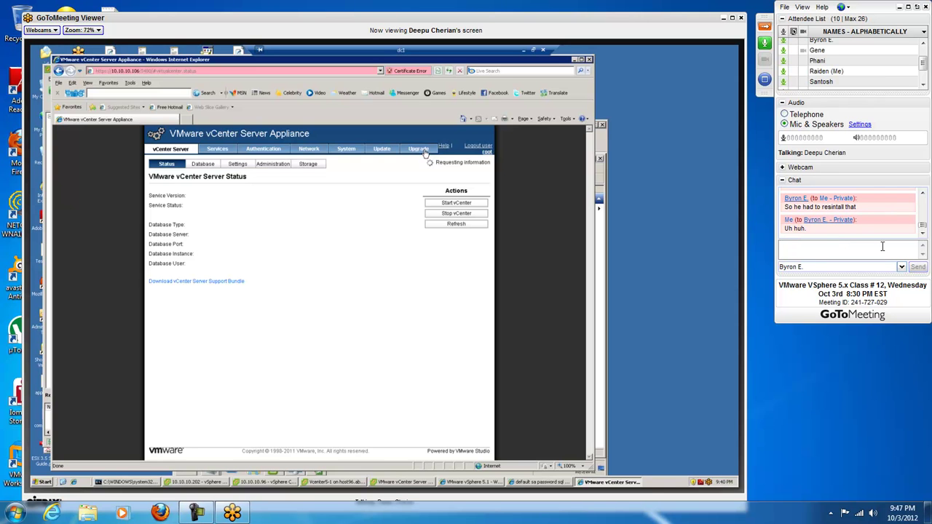
{"action": "type", "text": "So"}
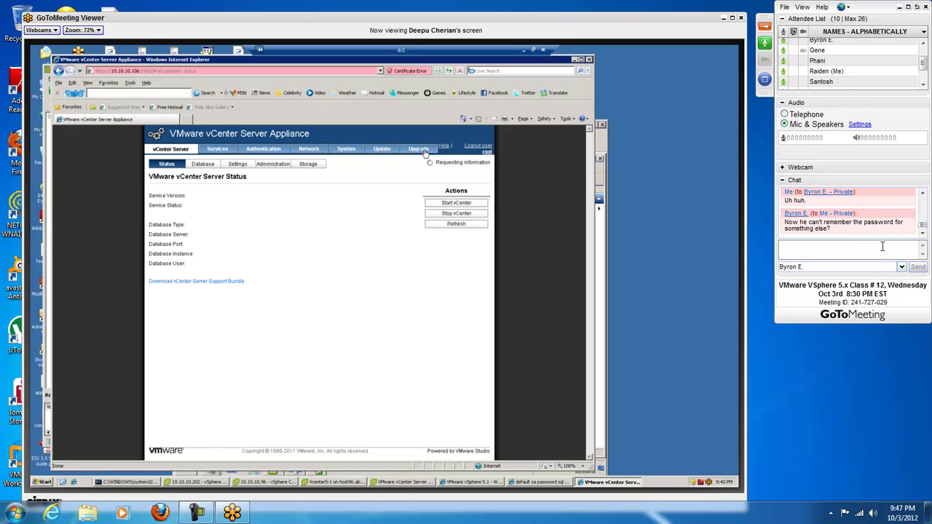
{"action": "type", "text": "lol, so a"}
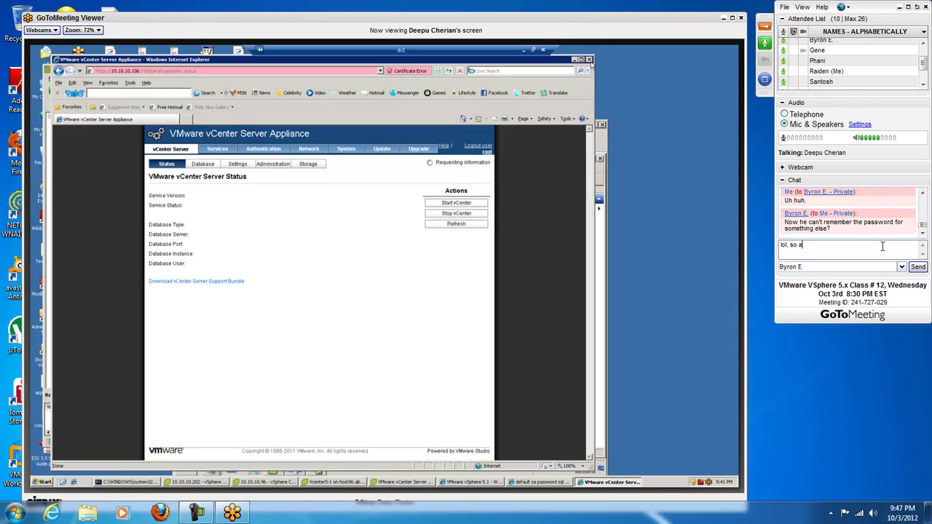
{"action": "type", "text": "ll fuckey"}
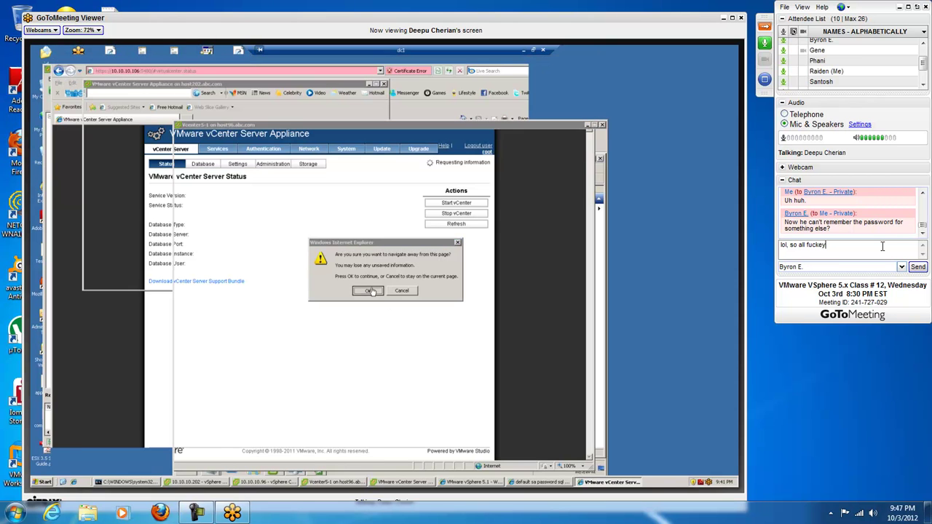
{"action": "key", "text": "BackSpace"}
{"action": "type", "text": "ry"}
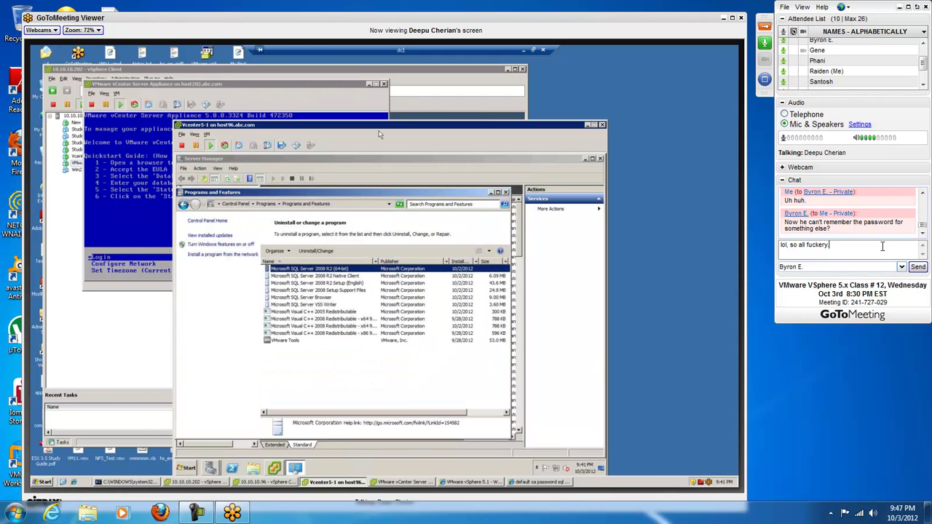
Step: Send the drafted follow-up in the private chat and shrink the GoToMeeting control panel
{"action": "key", "text": "Return"}
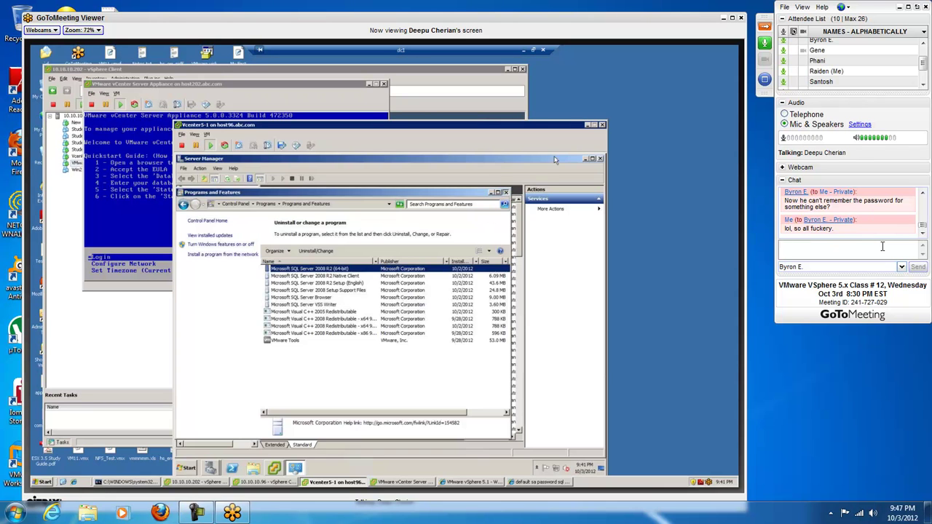
{"action": "left_click", "coordinate": [763, 28]}
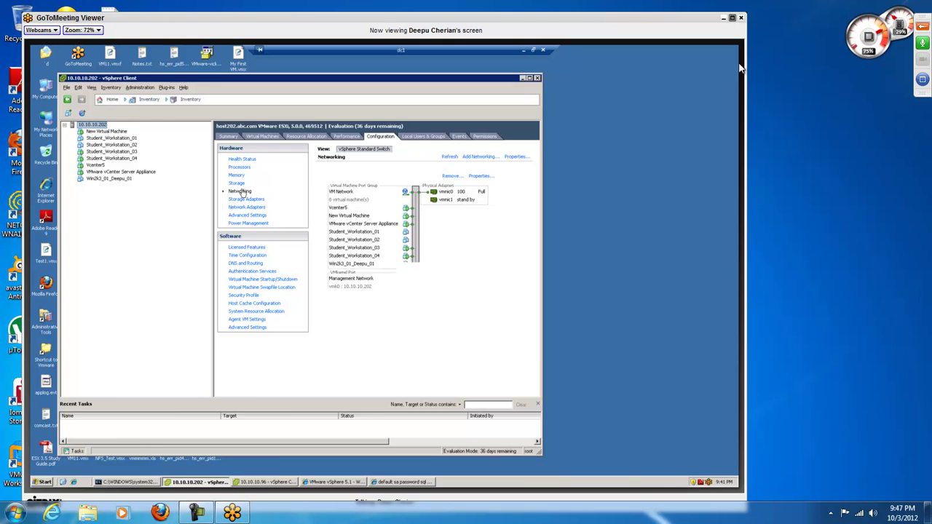
Step: View the shared desktop full-screen, launch Paint via Run with pbrush, and reposition its window
{"action": "left_click", "coordinate": [732, 17]}
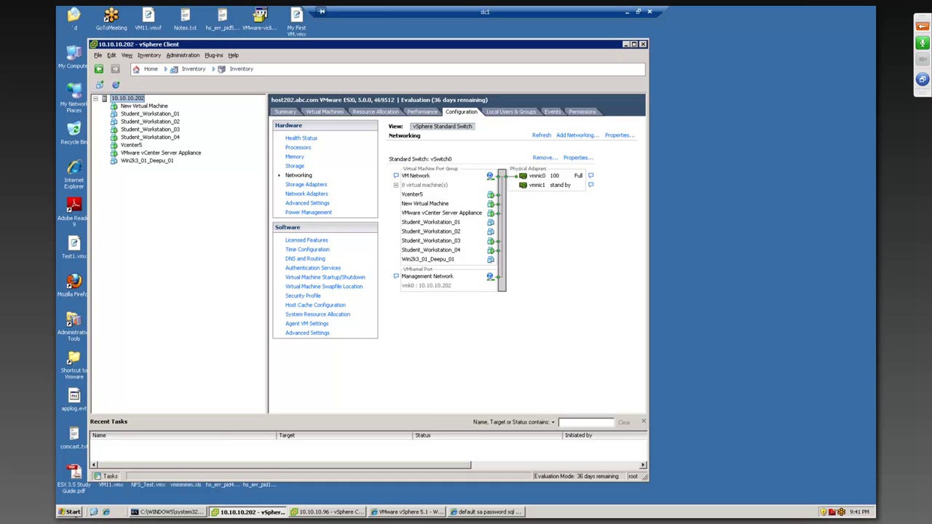
{"action": "left_click", "coordinate": [73, 512]}
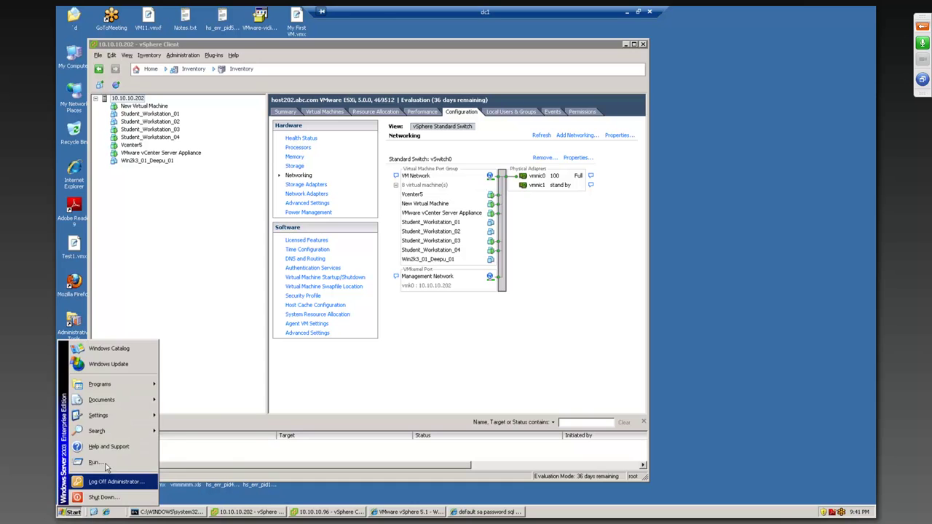
{"action": "left_click", "coordinate": [84, 457]}
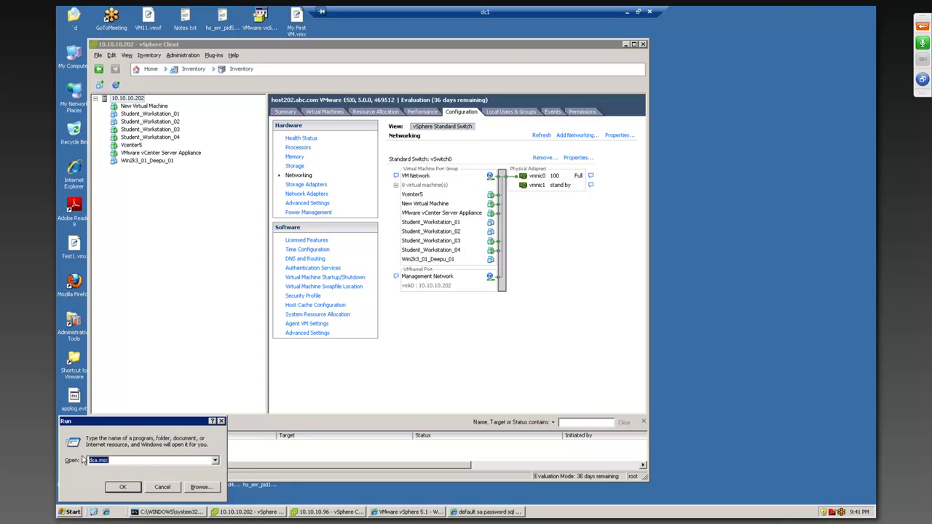
{"action": "type", "text": "pbrush"}
{"action": "key", "text": "Return"}
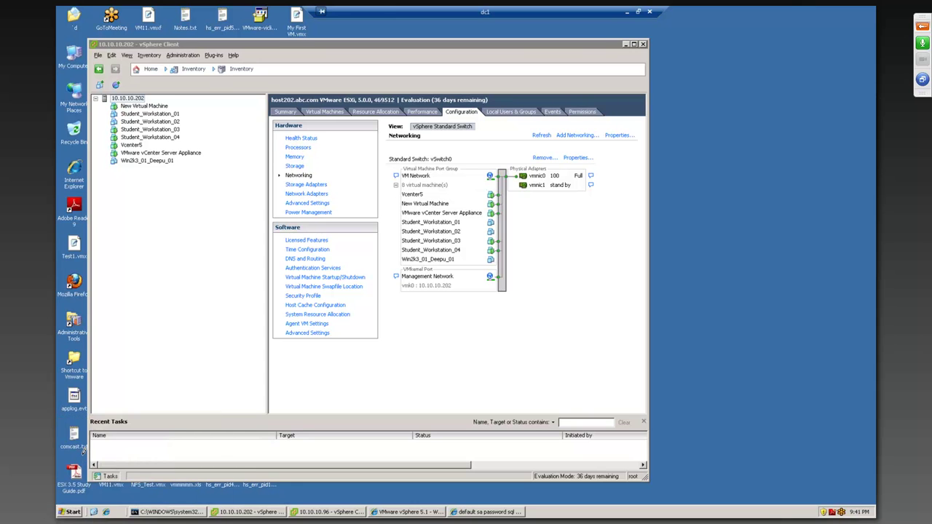
{"action": "left_click_drag", "start_coordinate": [333, 77], "coordinate": [418, 97]}
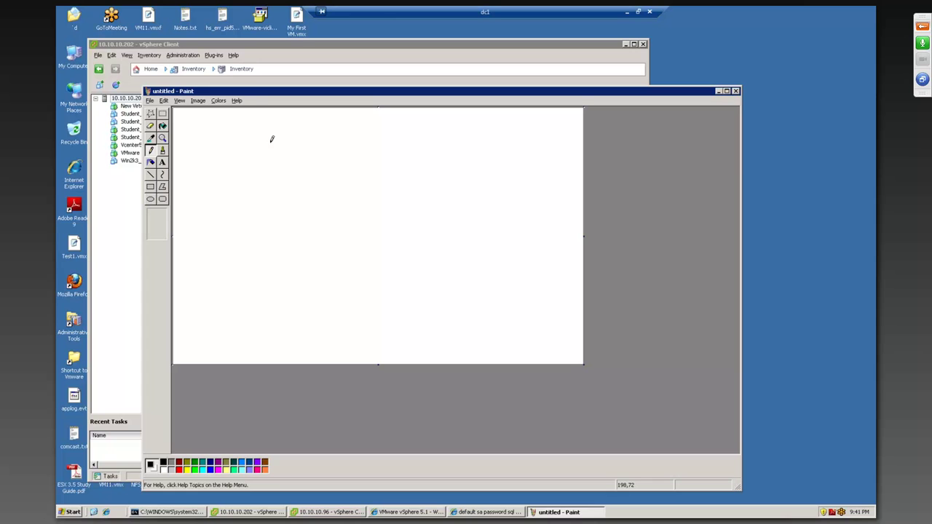
Step: Add a text label '171.32.x.x' near the top-left of the Paint canvas
{"action": "left_click", "coordinate": [162, 162]}
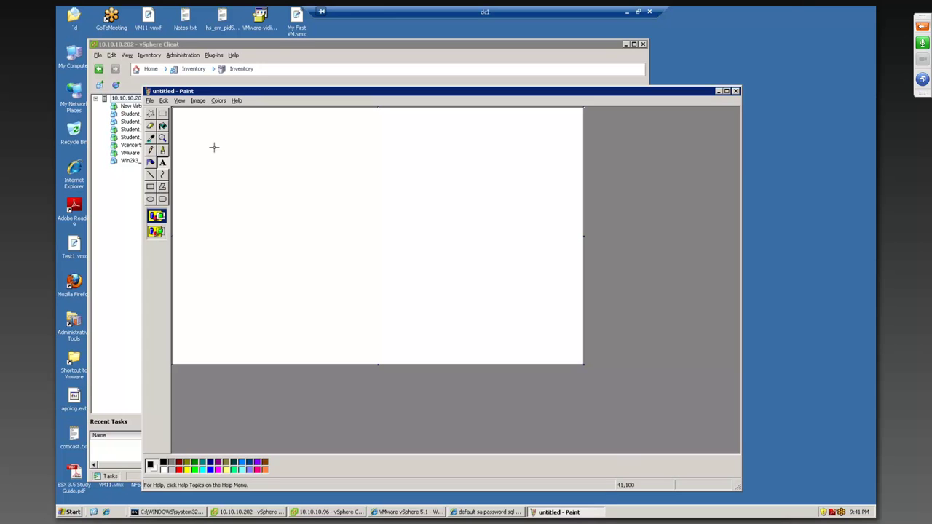
{"action": "left_click_drag", "start_coordinate": [199, 126], "coordinate": [376, 147]}
{"action": "type", "text": "171.32.x.x"}
Step: Launch Notepad on the remote machine through Start > Run with 'notepad'
{"action": "left_click", "coordinate": [69, 512]}
{"action": "left_click", "coordinate": [92, 463]}
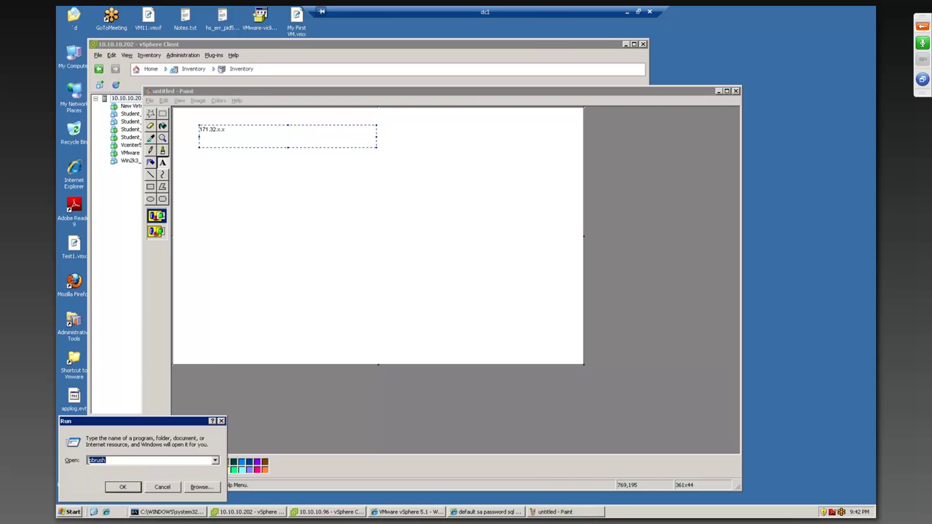
{"action": "type", "text": "notepad"}
{"action": "key", "text": "Return"}
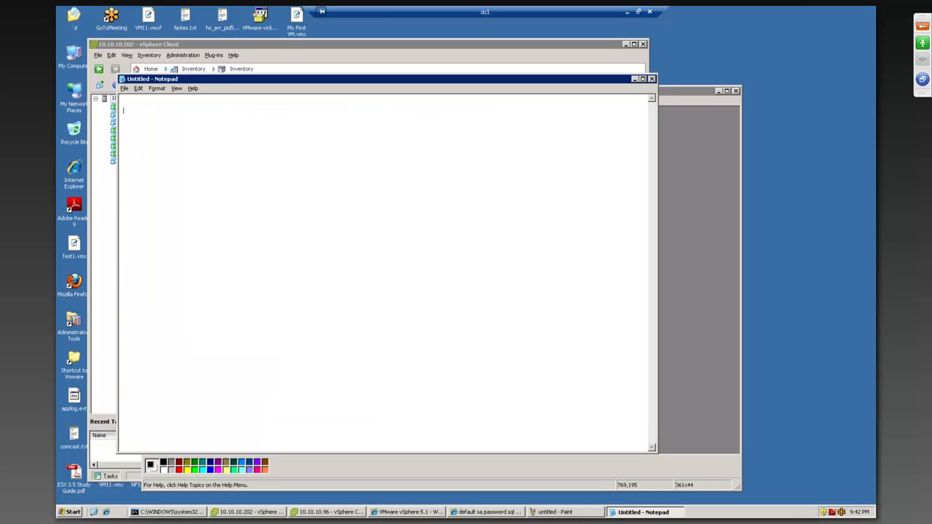
{"action": "type", "text": "172"}
{"action": "type", "text": "."}
{"action": "type", "text": "32"}
{"action": "type", "text": ".x.x"}
{"action": "type", "text": "NJ  "}
{"action": "type", "text": "NYX "}
{"action": "type", "text": " BOS"}
Step: Under NJ, list subnets 171.32.10.x and 171.32.11.x, correcting 172 to 171
{"action": "left_click", "coordinate": [151, 142]}
{"action": "key", "text": "Return"}
{"action": "type", "text": "172.32.10.x"}
{"action": "key", "text": "Return"}
{"action": "type", "text": "172"}
{"action": "key", "text": "BackSpace"}
{"action": "type", "text": "1"}
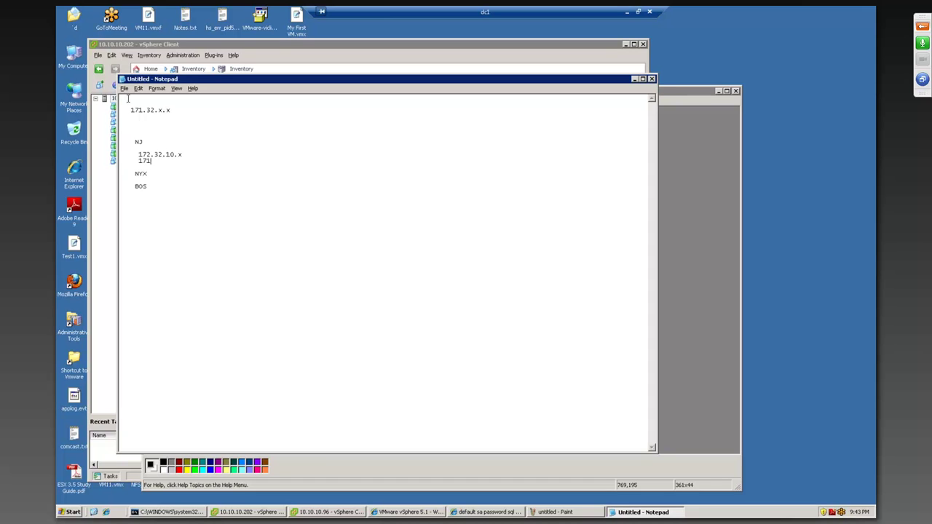
{"action": "left_click", "coordinate": [152, 155]}
{"action": "key", "text": "BackSpace"}
{"action": "type", "text": "1"}
{"action": "left_click", "coordinate": [162, 162]}
{"action": "type", "text": ".32.11.x"}
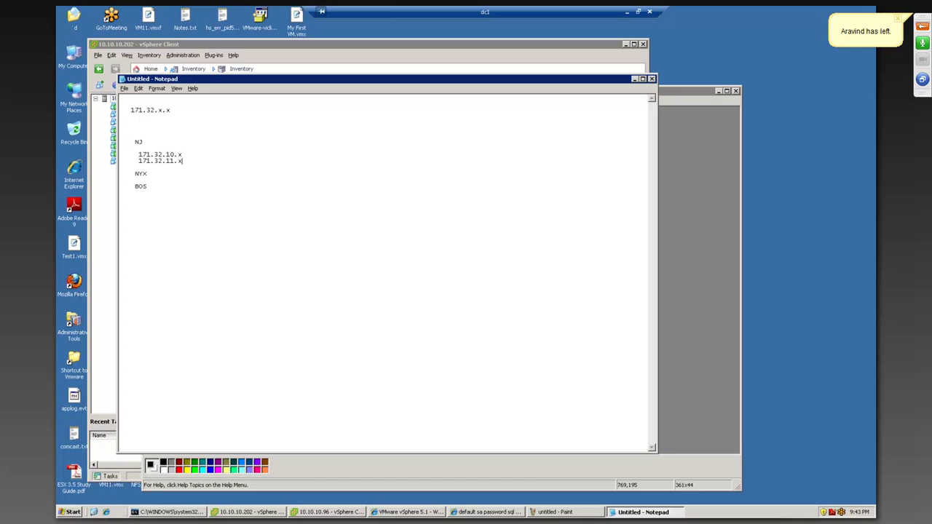
{"action": "key", "text": "Return"}
Step: Add a third NJ subnet, 171.32.16.x, by pasting the copied 171.32. prefix
{"action": "left_click", "coordinate": [177, 162]}
{"action": "left_click_drag", "start_coordinate": [177, 160], "coordinate": [137, 160]}
{"action": "key", "text": "ctrl+c"}
{"action": "key", "text": "Down"}
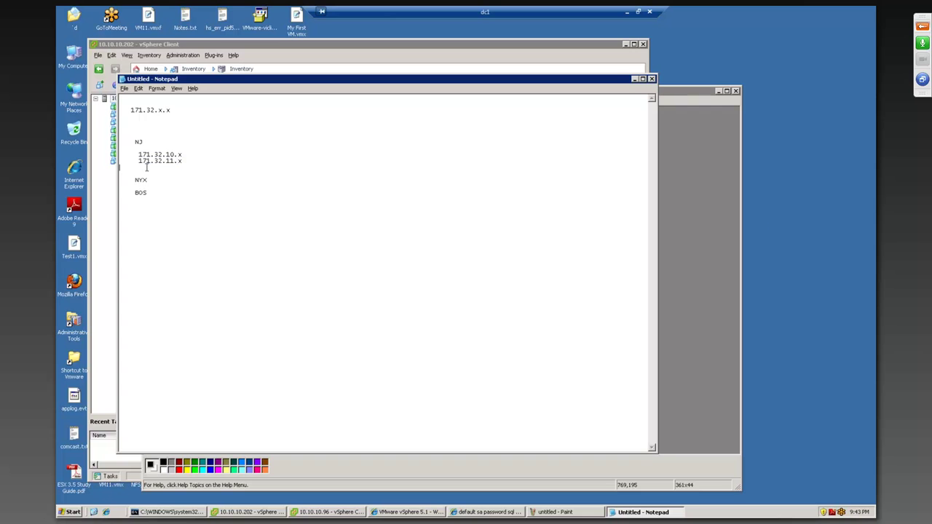
{"action": "left_click", "coordinate": [922, 23]}
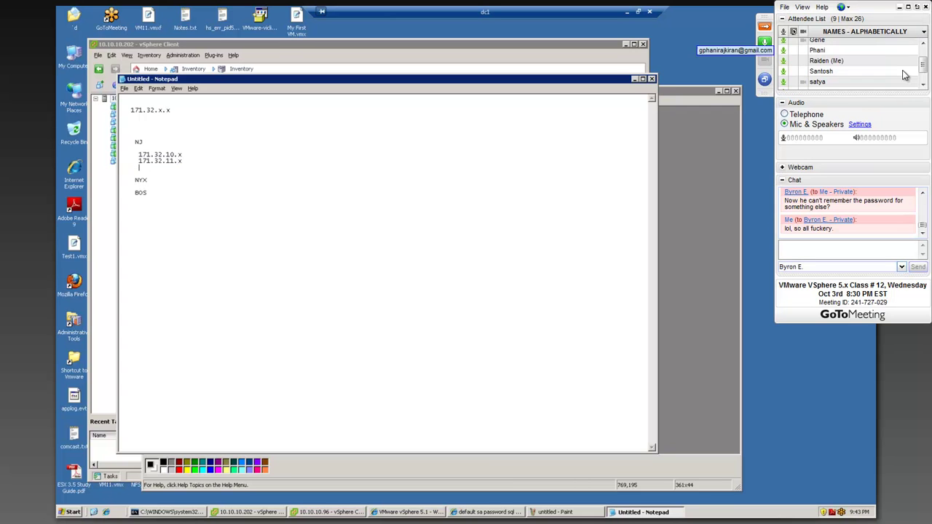
{"action": "key", "text": "ctrl+v"}
{"action": "key", "text": "BackSpace"}
{"action": "key", "text": "BackSpace"}
{"action": "key", "text": "BackSpace"}
{"action": "mouse_move", "coordinate": [923, 69]}
{"action": "left_mouse_down"}
{"action": "mouse_move", "coordinate": [923, 60]}
{"action": "mouse_move", "coordinate": [925, 70]}
{"action": "left_mouse_up"}
{"action": "type", "text": "16.x"}
{"action": "key", "text": "Return"}
{"action": "key", "text": "Return"}
{"action": "key", "text": "Return"}
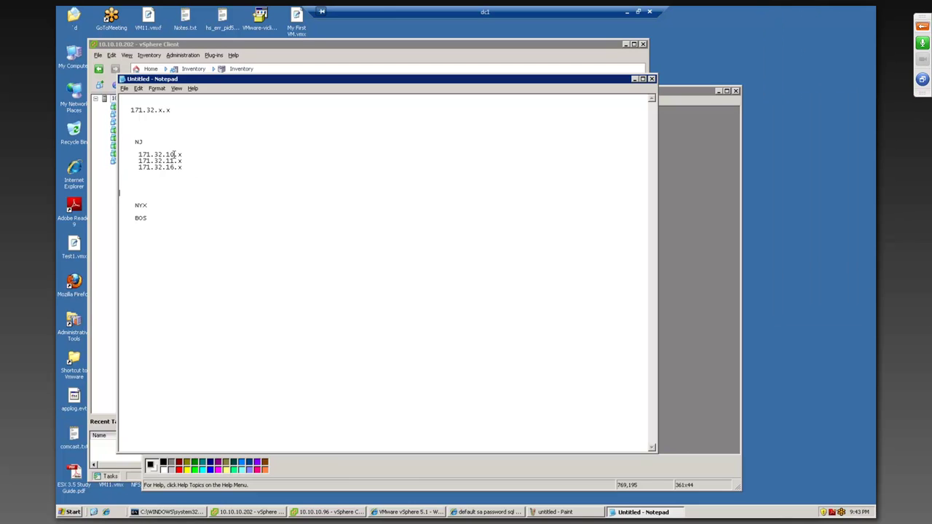
{"action": "left_click_drag", "start_coordinate": [174, 154], "coordinate": [174, 168]}
Step: Under NYX, add subnets 171.33.10.x and 172.33.12.x
{"action": "left_click", "coordinate": [157, 205]}
{"action": "key", "text": "Return"}
{"action": "key", "text": "Return"}
{"action": "key", "text": "Return"}
{"action": "key", "text": "Return"}
{"action": "type", "text": "172"}
{"action": "type", "text": ".33"}
{"action": "type", "text": ".x.x"}
{"action": "key", "text": "BackSpace"}
{"action": "key", "text": "BackSpace"}
{"action": "key", "text": "BackSpace"}
{"action": "type", "text": "10.x"}
{"action": "key", "text": "Return"}
{"action": "left_click", "coordinate": [150, 219]}
{"action": "key", "text": "BackSpace"}
{"action": "type", "text": "1"}
{"action": "left_click", "coordinate": [187, 219]}
{"action": "key", "text": "Return"}
{"action": "type", "text": "172.33.12.x"}
Step: Highlight the three NJ subnet lines, then open a parenthesis after 171.32.10.x
{"action": "left_click_drag", "start_coordinate": [139, 155], "coordinate": [216, 167]}
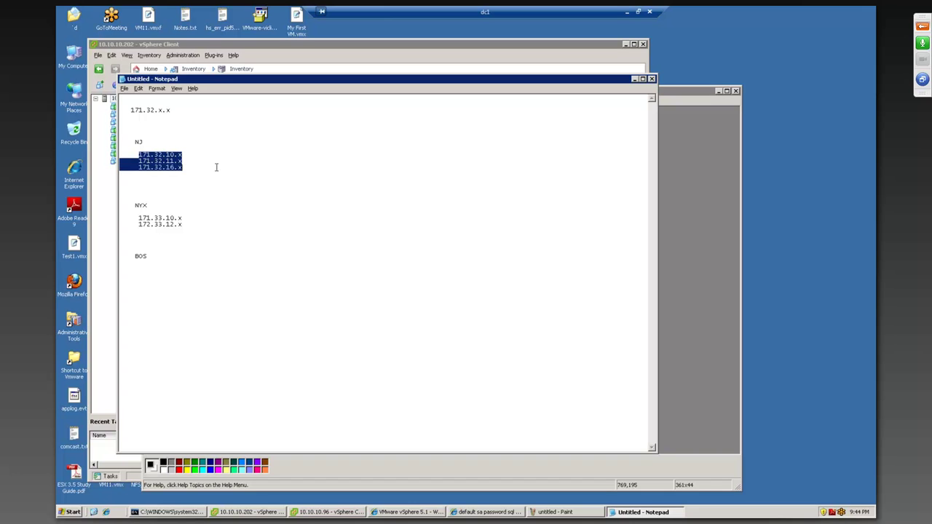
{"action": "left_click", "coordinate": [228, 160]}
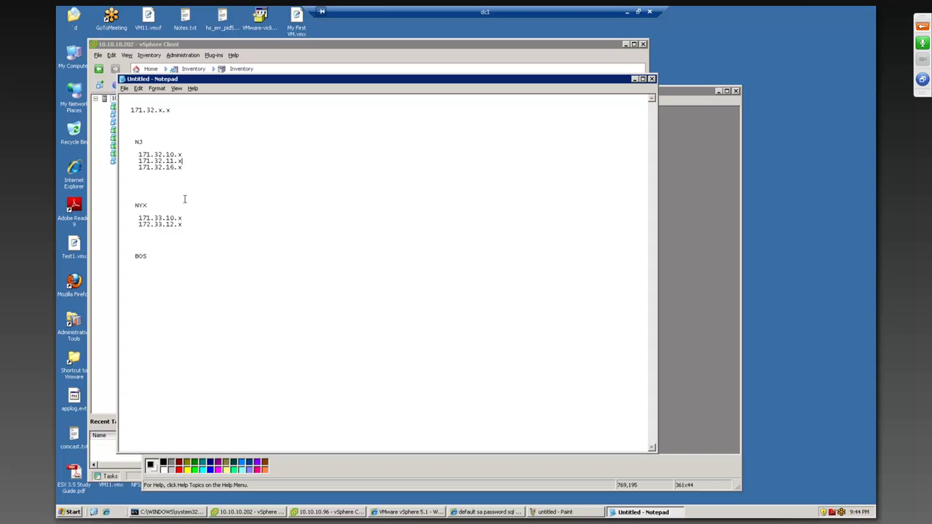
{"action": "left_click", "coordinate": [203, 155]}
{"action": "type", "text": "("}
Step: Tag the NJ subnets VLAN10, VLAN11 and VLAN16, then add host 171.32.16.88 below them
{"action": "mouse_move", "coordinate": [163, 154]}
{"action": "left_mouse_down"}
{"action": "mouse_move", "coordinate": [137, 157]}
{"action": "mouse_move", "coordinate": [157, 157]}
{"action": "left_mouse_up"}
{"action": "left_click", "coordinate": [217, 153]}
{"action": "type", "text": "VLAN10"}
{"action": "type", "text": "(VLAN11"}
{"action": "type", "text": "(VLAN"}
{"action": "type", "text": "16)"}
{"action": "key", "text": "Return"}
{"action": "key", "text": "Return"}
{"action": "key", "text": "Return"}
{"action": "key", "text": "Return"}
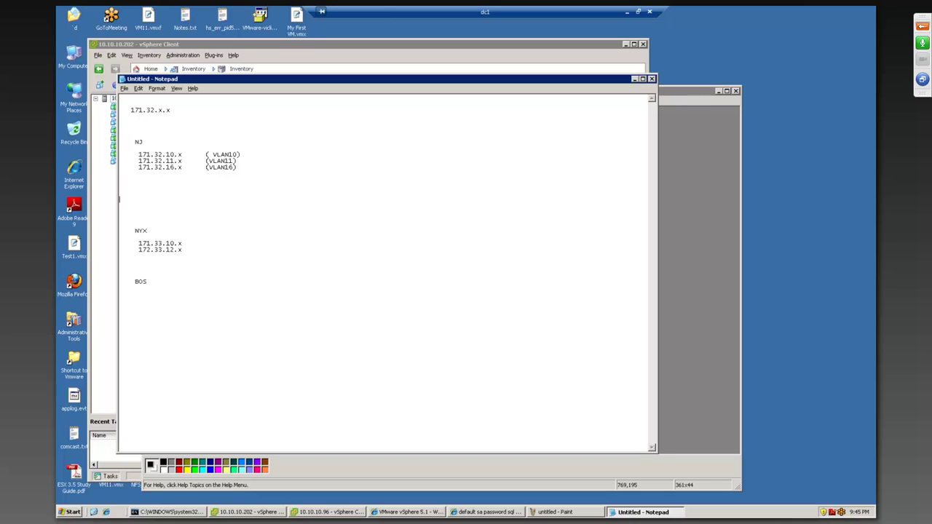
{"action": "type", "text": "171.32.16.88"}
Step: Label 171.32.16.88 App server and add lines '171.32.10.66 DB' and '171.32. 11.69 Web server'
{"action": "left_click_drag", "start_coordinate": [178, 200], "coordinate": [171, 201]}
{"action": "left_click", "coordinate": [203, 200]}
{"action": "type", "text": "App server"}
{"action": "key", "text": "Return"}
{"action": "key", "text": "Return"}
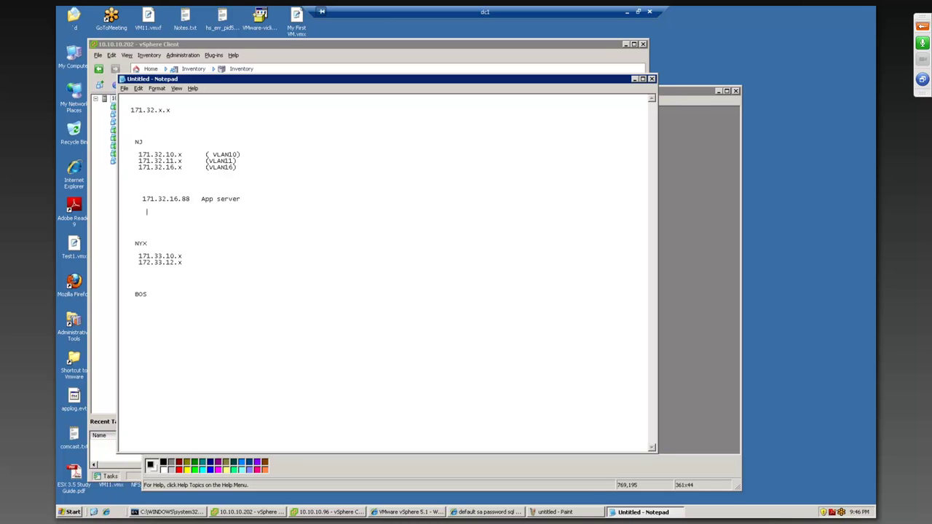
{"action": "type", "text": "171.32.10.66   DB"}
{"action": "key", "text": "Return"}
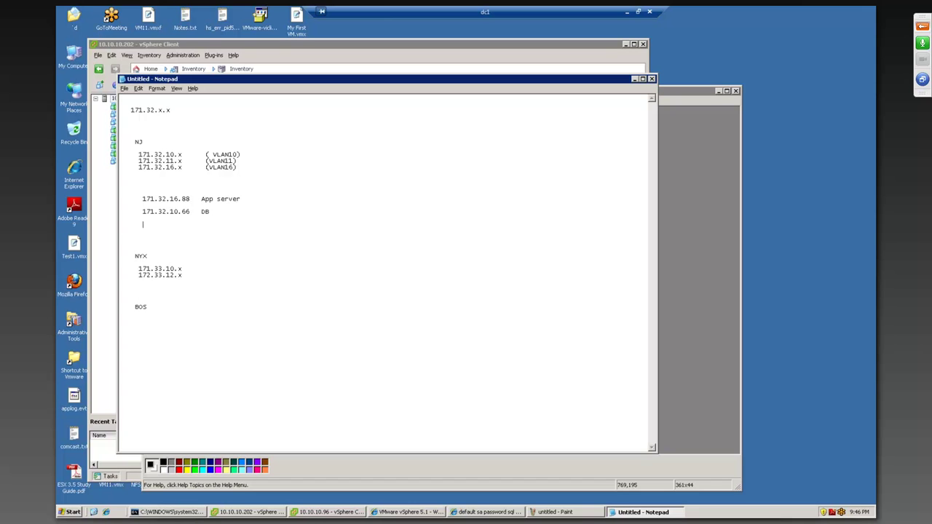
{"action": "type", "text": "171.32. 11.69   Web server"}
Step: Highlight the App server and DB addresses in the list, then leave Notepad
{"action": "left_click", "coordinate": [136, 194]}
{"action": "left_click_drag", "start_coordinate": [188, 199], "coordinate": [118, 199]}
{"action": "left_click_drag", "start_coordinate": [188, 211], "coordinate": [158, 225]}
{"action": "left_click", "coordinate": [497, 46]}
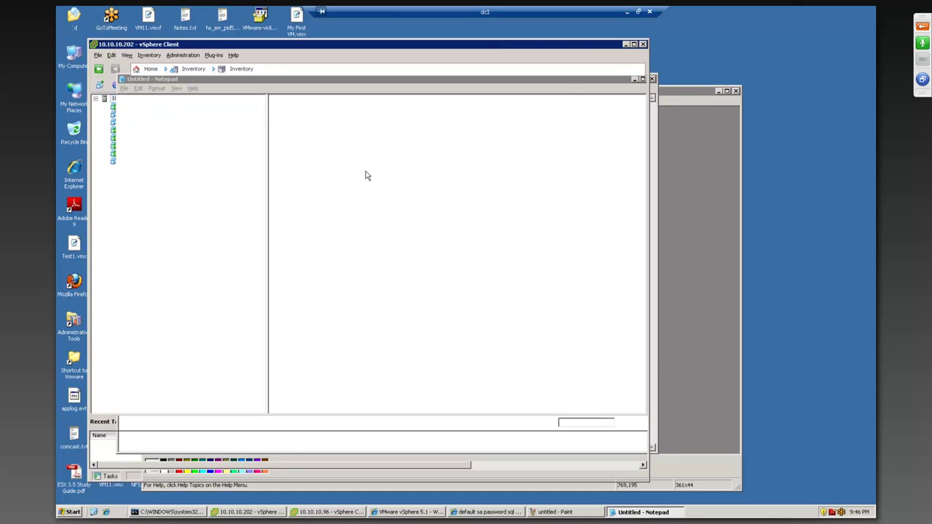
Step: In Paint, draw a wide rectangle for the switch with small port squares along its bottom
{"action": "left_click", "coordinate": [715, 181]}
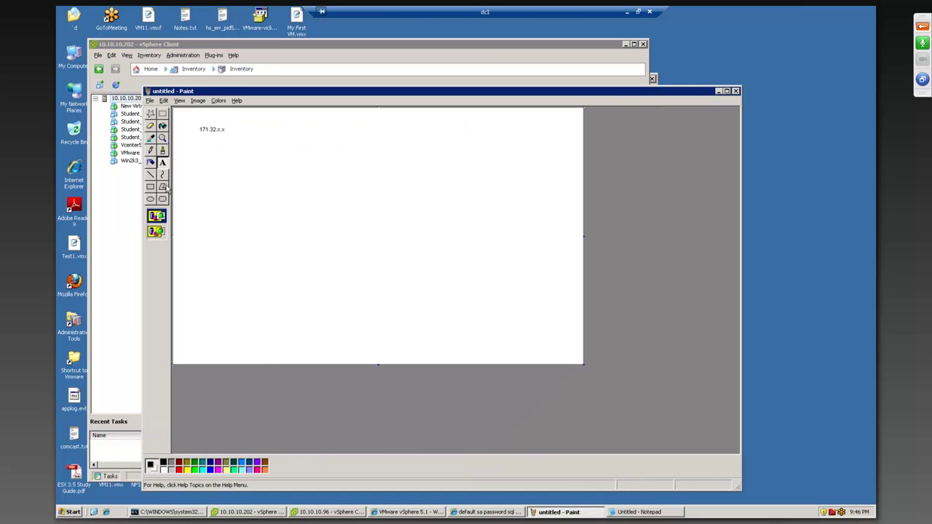
{"action": "left_click", "coordinate": [150, 186]}
{"action": "left_click_drag", "start_coordinate": [295, 185], "coordinate": [533, 217]}
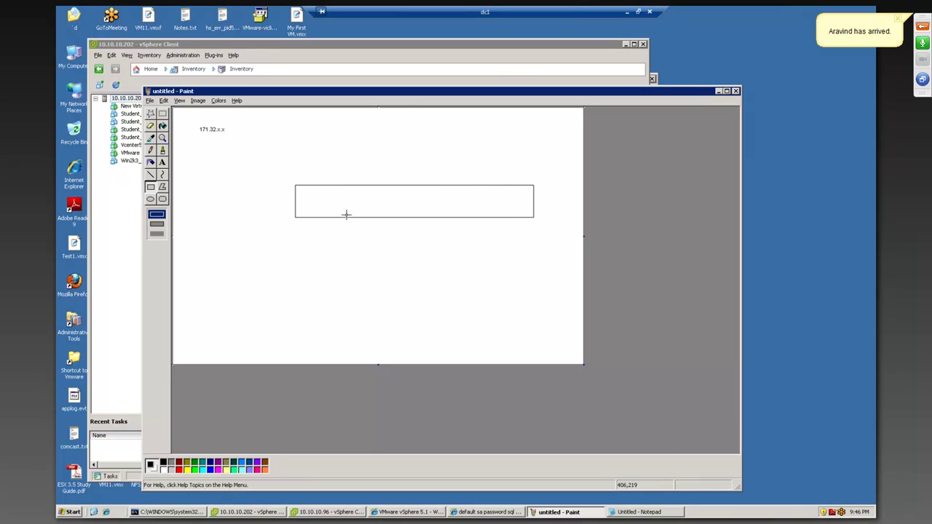
{"action": "left_click_drag", "start_coordinate": [312, 211], "coordinate": [506, 217]}
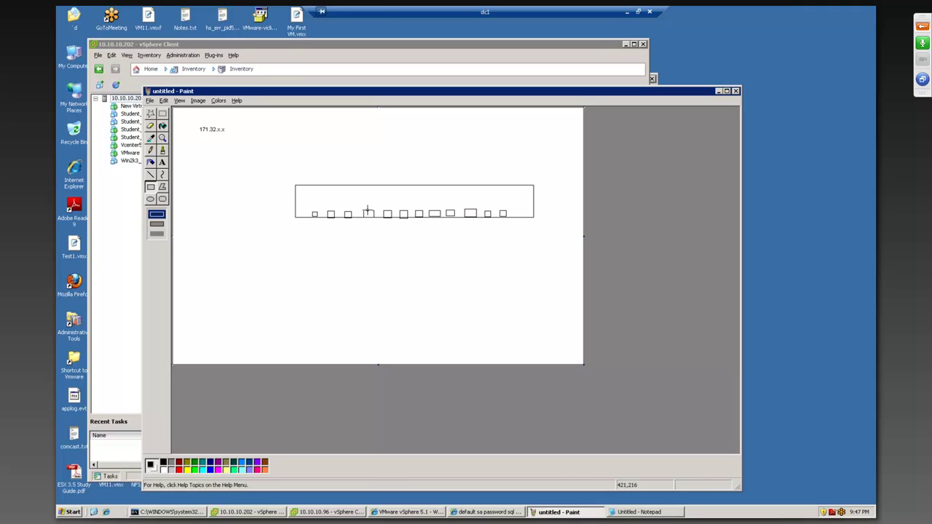
Step: With a red brush, circle the first, middle and last groups of switch ports
{"action": "left_click", "coordinate": [163, 152]}
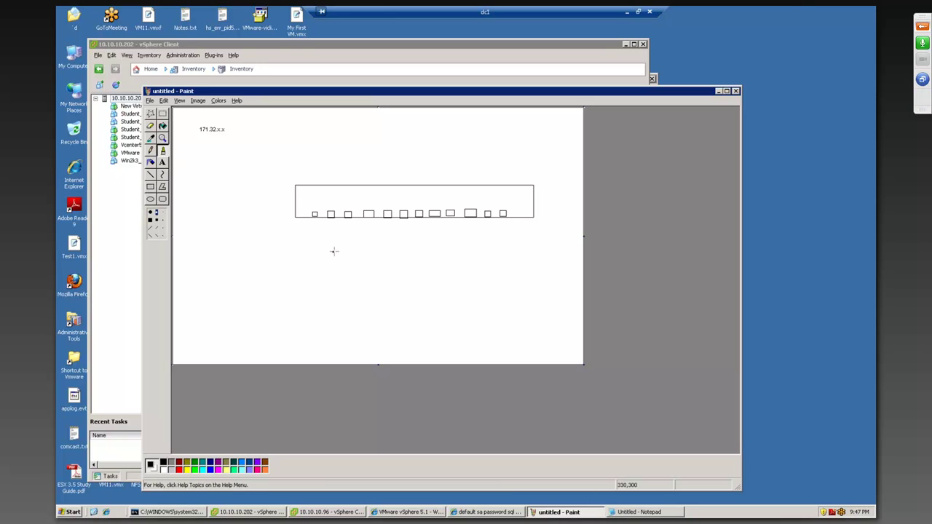
{"action": "left_click", "coordinate": [180, 470]}
{"action": "mouse_move", "coordinate": [336, 220]}
{"action": "left_mouse_down"}
{"action": "mouse_move", "coordinate": [305, 206]}
{"action": "mouse_move", "coordinate": [357, 205]}
{"action": "mouse_move", "coordinate": [361, 219]}
{"action": "mouse_move", "coordinate": [335, 220]}
{"action": "left_mouse_up"}
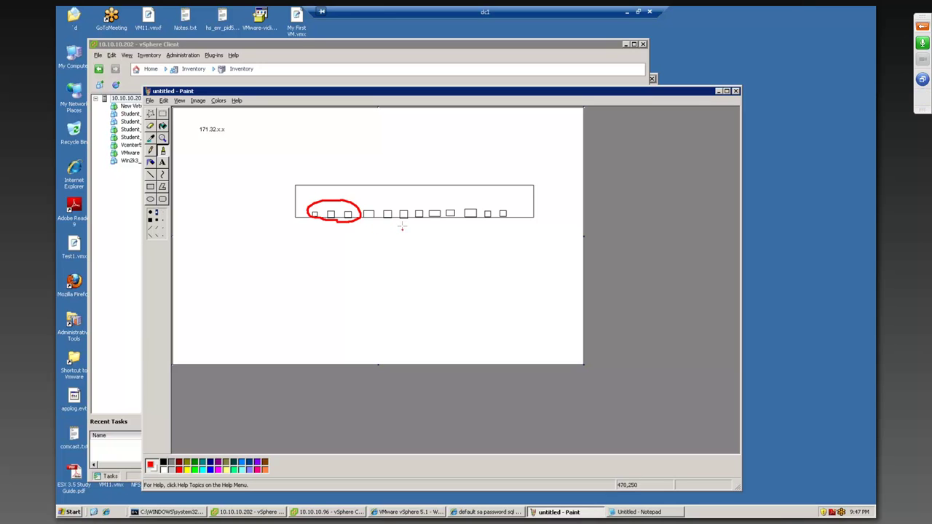
{"action": "mouse_move", "coordinate": [397, 222]}
{"action": "left_mouse_down"}
{"action": "mouse_move", "coordinate": [409, 203]}
{"action": "mouse_move", "coordinate": [436, 209]}
{"action": "mouse_move", "coordinate": [440, 223]}
{"action": "mouse_move", "coordinate": [399, 219]}
{"action": "left_mouse_up"}
{"action": "mouse_move", "coordinate": [483, 221]}
{"action": "left_mouse_down"}
{"action": "mouse_move", "coordinate": [480, 211]}
{"action": "mouse_move", "coordinate": [503, 203]}
{"action": "mouse_move", "coordinate": [515, 216]}
{"action": "mouse_move", "coordinate": [484, 221]}
{"action": "left_mouse_up"}
Step: Write the labels 16 and 10 above the first and middle port groups
{"action": "mouse_move", "coordinate": [318, 182]}
{"action": "left_mouse_down"}
{"action": "mouse_move", "coordinate": [318, 194]}
{"action": "mouse_move", "coordinate": [327, 186]}
{"action": "left_mouse_up"}
{"action": "left_click", "coordinate": [349, 190]}
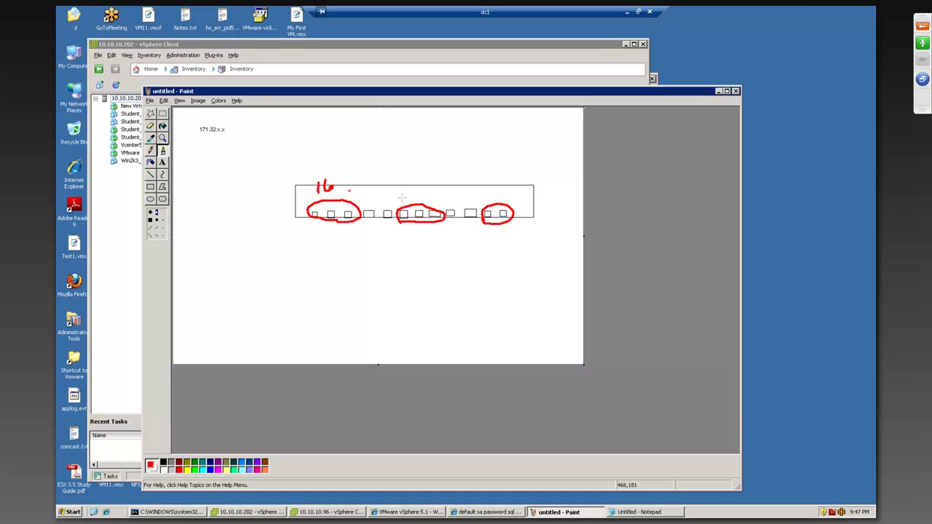
{"action": "left_click_drag", "start_coordinate": [412, 192], "coordinate": [420, 193]}
{"action": "left_click", "coordinate": [925, 108]}
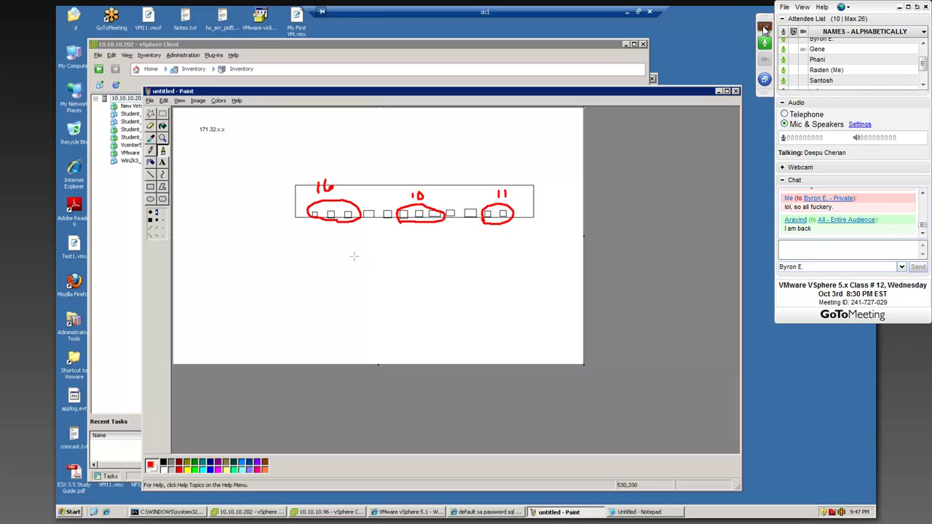
Step: Move the Notepad IP plan to the right side, keeping the Paint sketch in front
{"action": "left_click", "coordinate": [764, 28]}
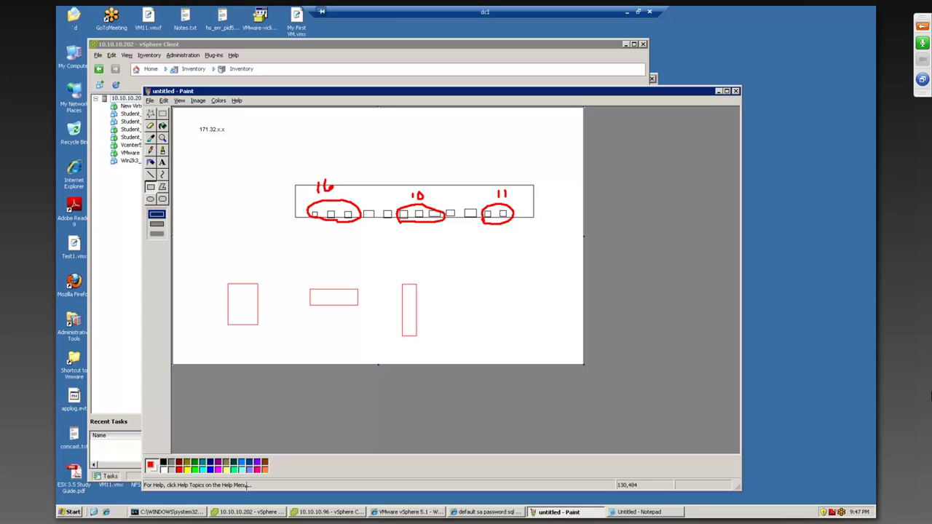
{"action": "left_click", "coordinate": [618, 512]}
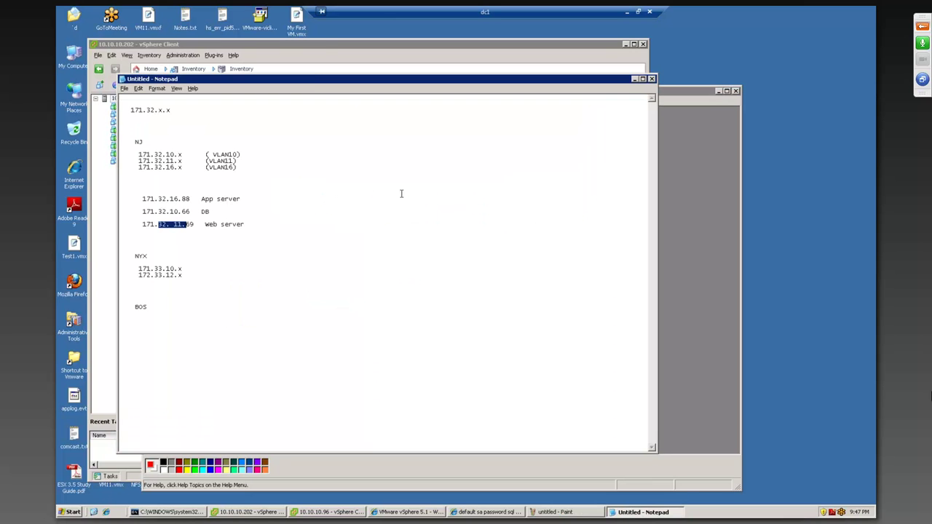
{"action": "left_click_drag", "start_coordinate": [404, 80], "coordinate": [793, 144]}
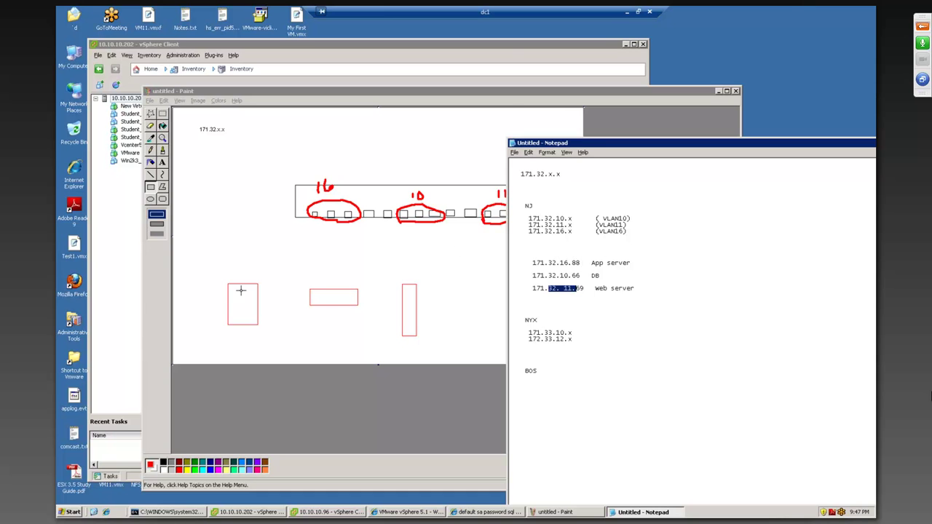
{"action": "left_click", "coordinate": [163, 151]}
Step: Draw red lines wiring the three server boxes to the 16, 10 and 11 port groups, and X out one port
{"action": "mouse_move", "coordinate": [246, 292]}
{"action": "left_mouse_down"}
{"action": "mouse_move", "coordinate": [260, 266]}
{"action": "mouse_move", "coordinate": [313, 242]}
{"action": "left_mouse_up"}
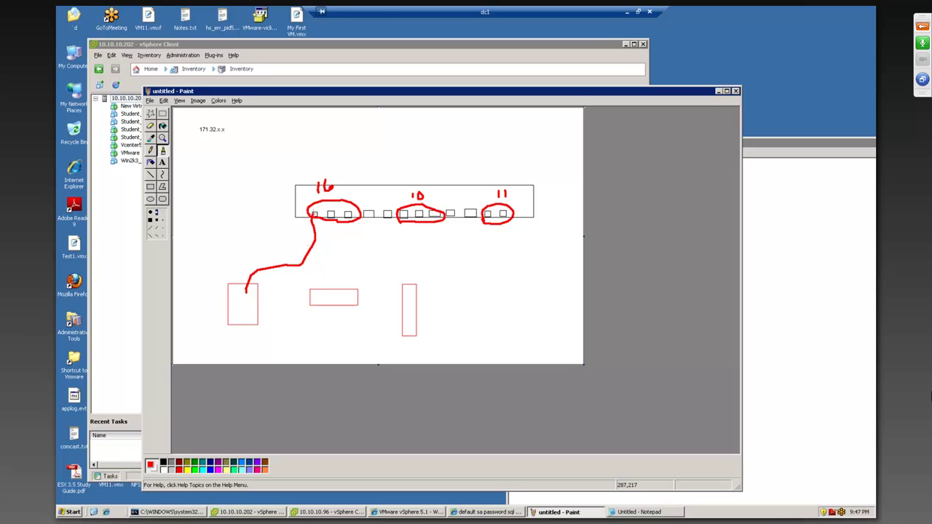
{"action": "mouse_move", "coordinate": [337, 295]}
{"action": "left_mouse_down"}
{"action": "mouse_move", "coordinate": [398, 261]}
{"action": "mouse_move", "coordinate": [428, 220]}
{"action": "mouse_move", "coordinate": [420, 211]}
{"action": "left_mouse_up"}
{"action": "mouse_move", "coordinate": [411, 300]}
{"action": "left_mouse_down"}
{"action": "mouse_move", "coordinate": [494, 264]}
{"action": "mouse_move", "coordinate": [487, 214]}
{"action": "left_mouse_up"}
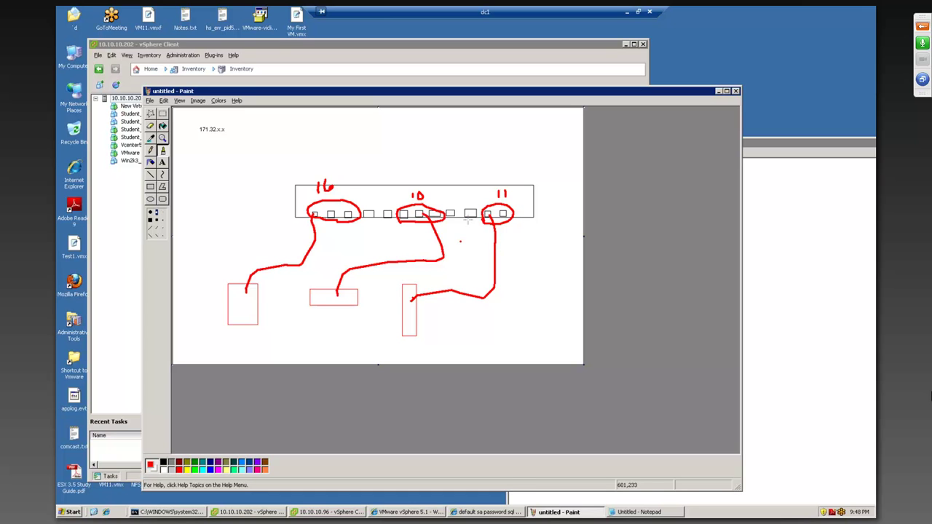
{"action": "left_click_drag", "start_coordinate": [467, 201], "coordinate": [466, 205]}
Step: Handwrite the address 171.32.11.66 beside the tall server box
{"action": "mouse_move", "coordinate": [421, 315]}
{"action": "left_mouse_down"}
{"action": "mouse_move", "coordinate": [422, 325]}
{"action": "mouse_move", "coordinate": [458, 310]}
{"action": "mouse_move", "coordinate": [455, 323]}
{"action": "mouse_move", "coordinate": [523, 310]}
{"action": "left_mouse_up"}
{"action": "left_click", "coordinate": [445, 315]}
{"action": "left_click", "coordinate": [479, 316]}
{"action": "left_click", "coordinate": [495, 314]}
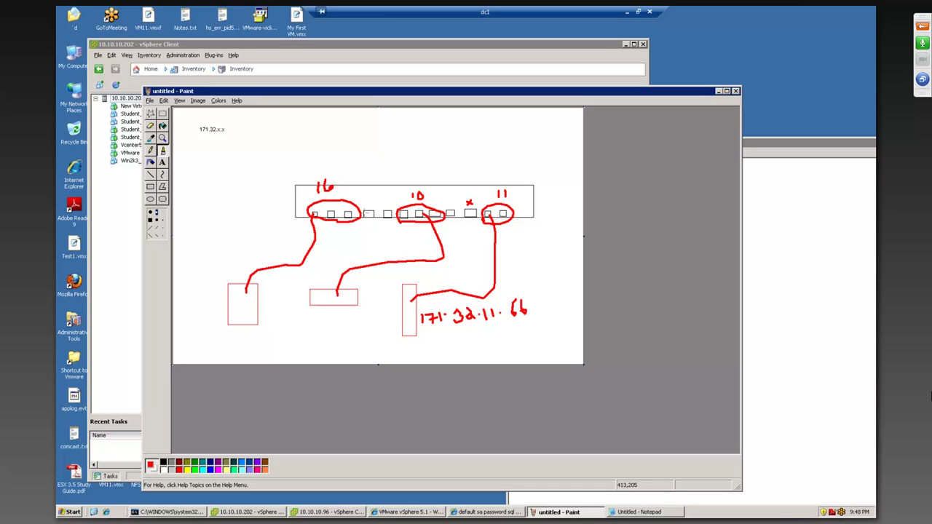
{"action": "left_click", "coordinate": [151, 187]}
Step: Draw a red server box above the switch and wire it down to the 16 port group
{"action": "mouse_move", "coordinate": [317, 123]}
{"action": "left_mouse_down"}
{"action": "mouse_move", "coordinate": [331, 142]}
{"action": "mouse_move", "coordinate": [376, 145]}
{"action": "mouse_move", "coordinate": [352, 141]}
{"action": "left_mouse_up"}
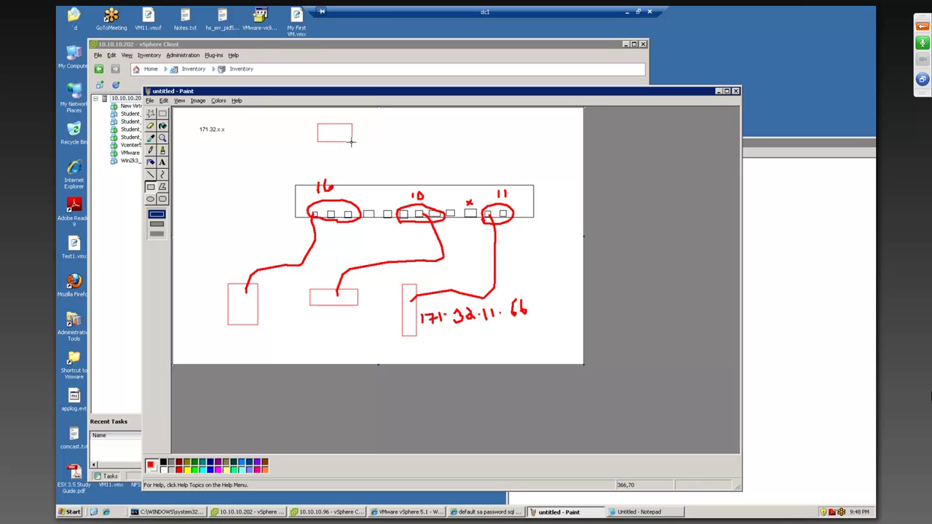
{"action": "left_click", "coordinate": [163, 150]}
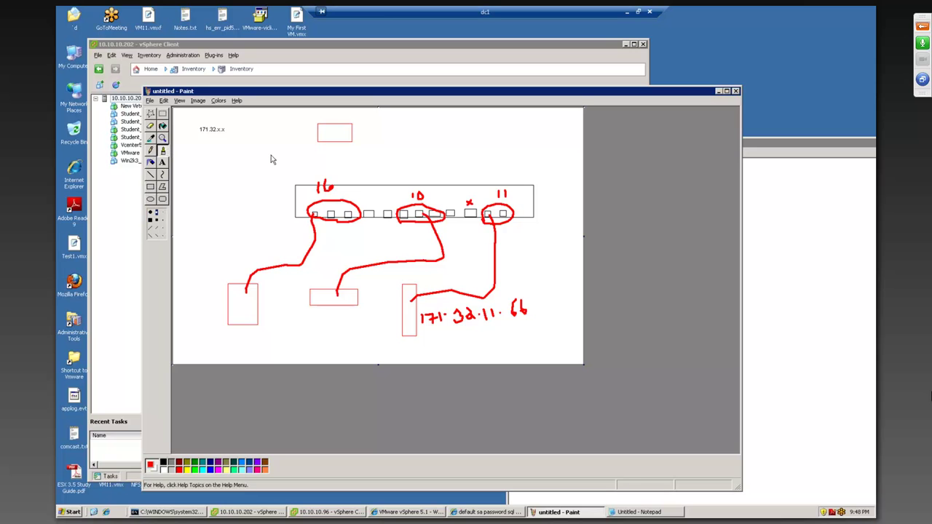
{"action": "left_click_drag", "start_coordinate": [340, 140], "coordinate": [334, 217]}
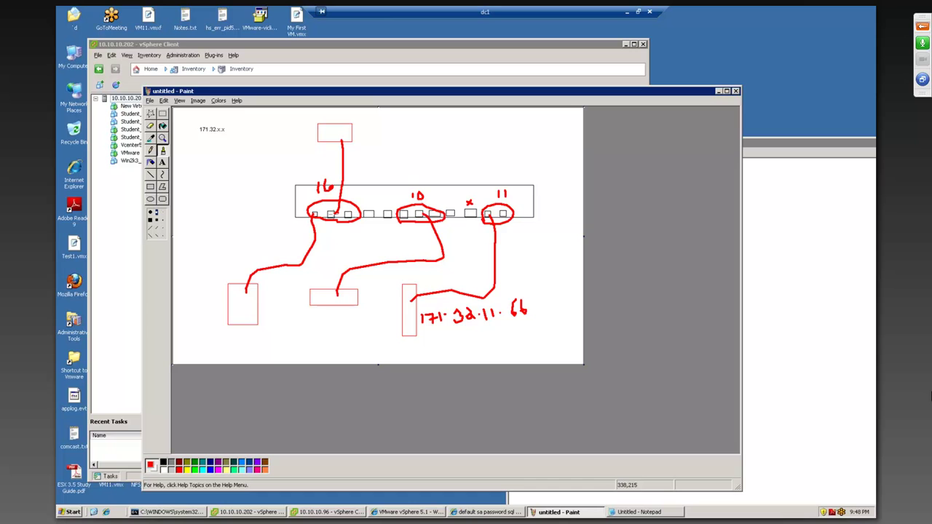
{"action": "left_click", "coordinate": [289, 238]}
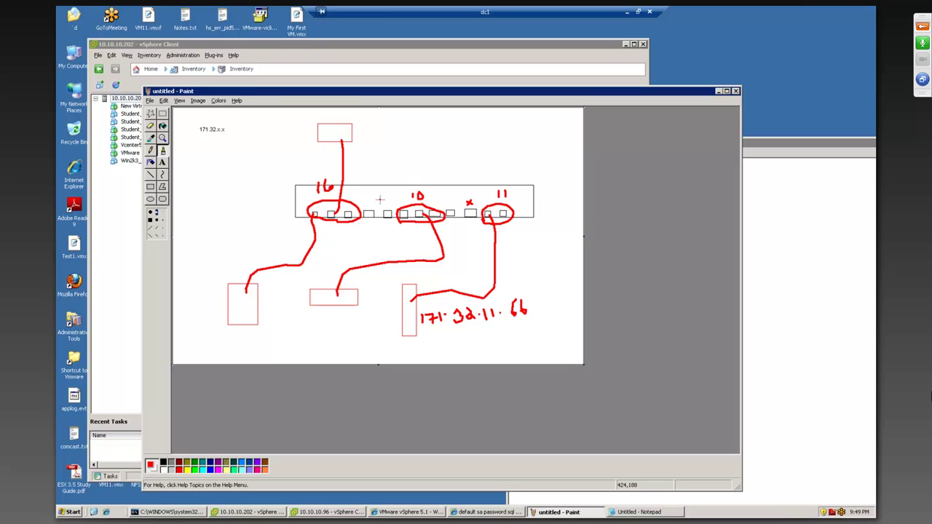
Step: Draw a large red rectangle above the right end of the switch diagram
{"action": "left_click", "coordinate": [151, 187]}
{"action": "left_click_drag", "start_coordinate": [392, 128], "coordinate": [553, 157]}
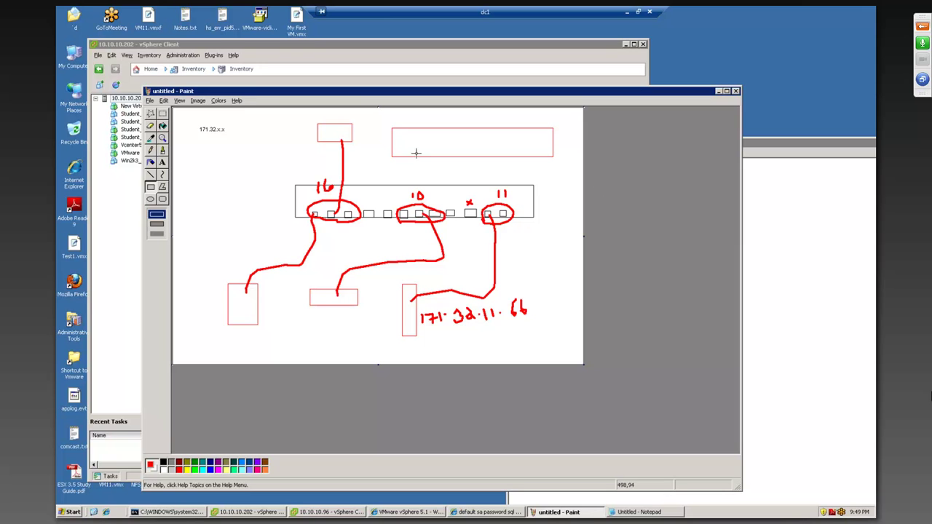
Step: Draw three small port boxes in a row inside the large rectangle, then mark out a text box left of the switch
{"action": "left_click_drag", "start_coordinate": [400, 147], "coordinate": [492, 157]}
{"action": "left_click_drag", "start_coordinate": [501, 152], "coordinate": [518, 158]}
{"action": "left_click_drag", "start_coordinate": [525, 149], "coordinate": [536, 156]}
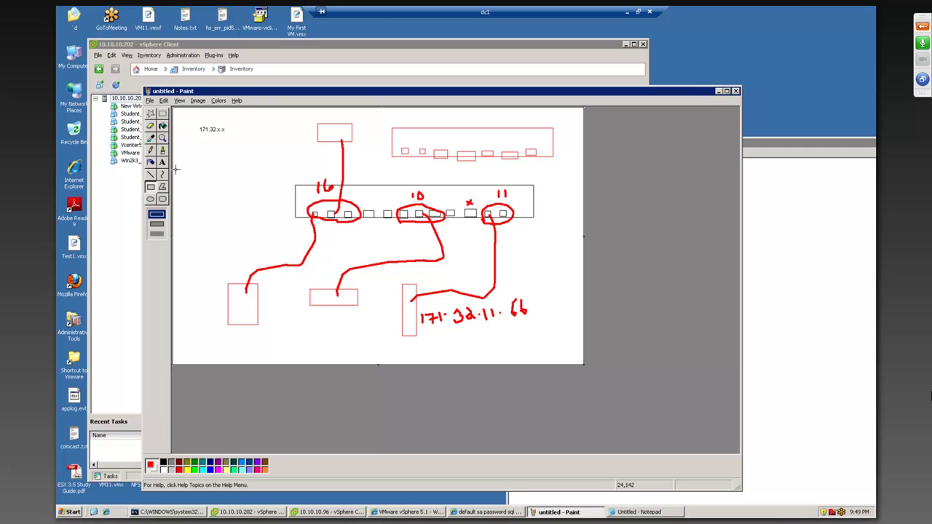
{"action": "left_click", "coordinate": [163, 162]}
{"action": "left_click_drag", "start_coordinate": [209, 178], "coordinate": [277, 201]}
Step: Place the red 'Access Port' label left of the switch, clearing stray text boxes
{"action": "type", "text": "Access"}
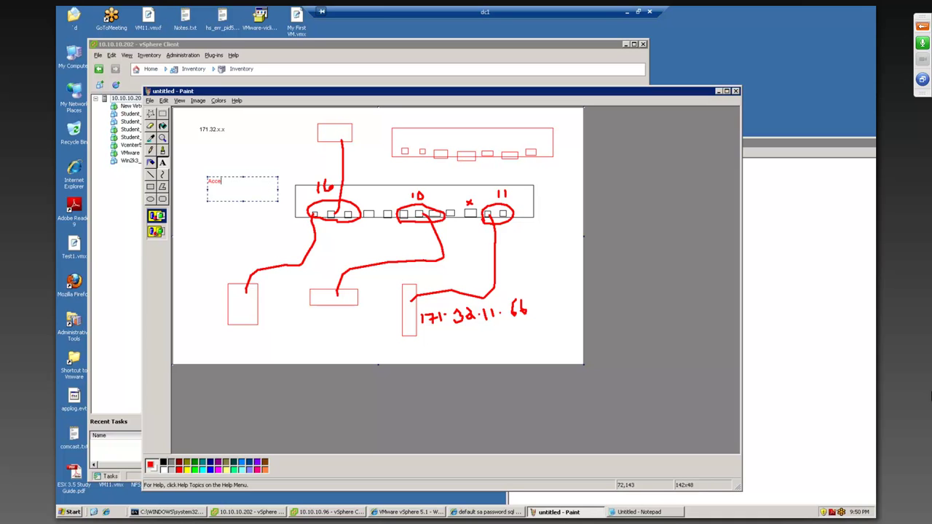
{"action": "type", "text": " Port"}
{"action": "left_click_drag", "start_coordinate": [306, 206], "coordinate": [325, 235]}
{"action": "left_click_drag", "start_coordinate": [463, 202], "coordinate": [476, 224]}
{"action": "left_click", "coordinate": [471, 239]}
{"action": "left_click_drag", "start_coordinate": [210, 174], "coordinate": [244, 191]}
{"action": "left_click", "coordinate": [238, 243]}
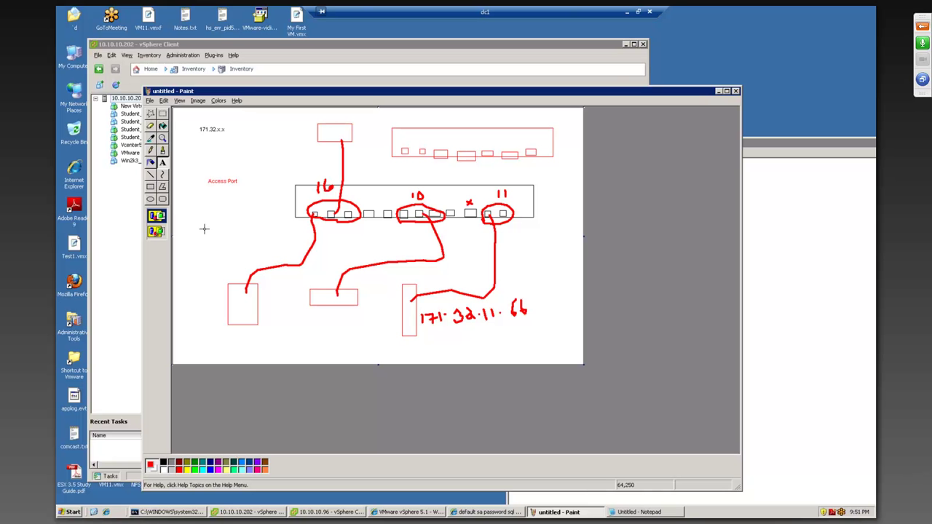
Step: Draw a red box left of the switch and wire it to a switch port with an arrow
{"action": "left_click", "coordinate": [150, 187]}
{"action": "left_click_drag", "start_coordinate": [192, 220], "coordinate": [235, 246]}
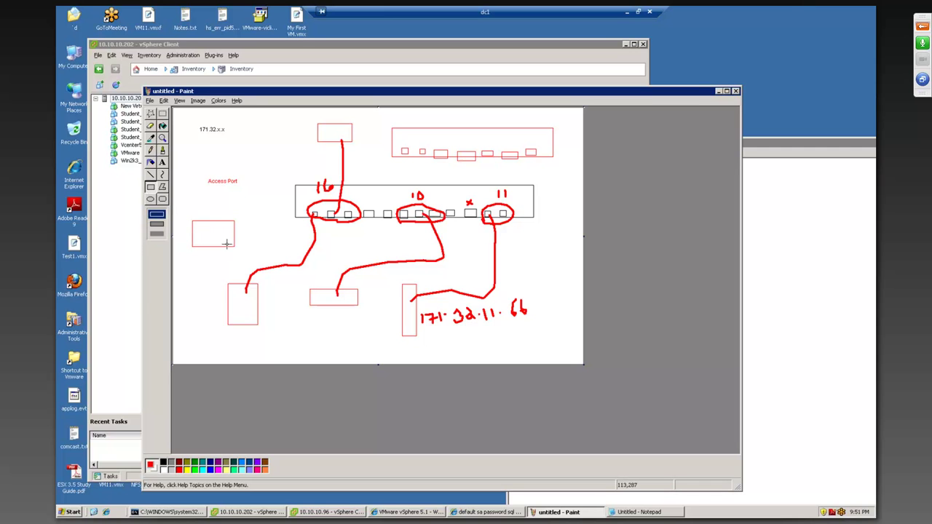
{"action": "left_click", "coordinate": [162, 150]}
{"action": "left_click", "coordinate": [221, 210]}
{"action": "key", "text": "ctrl+z"}
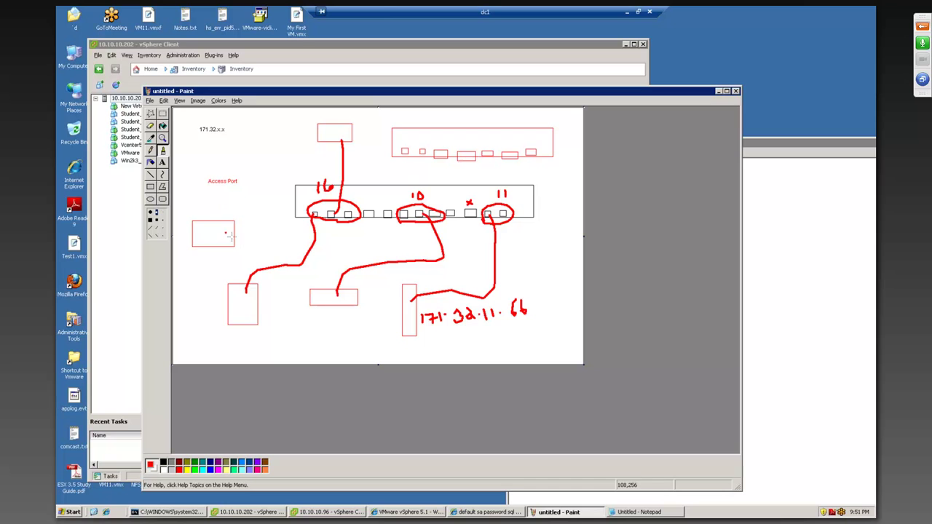
{"action": "left_click", "coordinate": [223, 231]}
{"action": "key", "text": "ctrl+z"}
{"action": "mouse_move", "coordinate": [232, 235]}
{"action": "left_mouse_down"}
{"action": "mouse_move", "coordinate": [367, 243]}
{"action": "mouse_move", "coordinate": [369, 223]}
{"action": "left_mouse_up"}
{"action": "left_click_drag", "start_coordinate": [367, 191], "coordinate": [367, 204]}
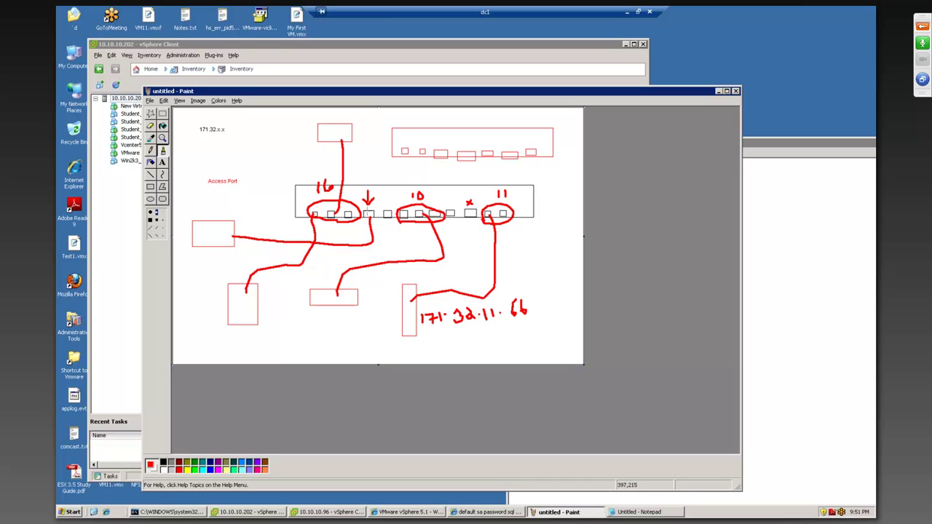
Step: Handwrite the port number and the 171.32 address beside the box, adding a pointer tick
{"action": "left_click_drag", "start_coordinate": [207, 210], "coordinate": [220, 217]}
{"action": "mouse_move", "coordinate": [184, 267]}
{"action": "left_mouse_down"}
{"action": "mouse_move", "coordinate": [183, 278]}
{"action": "mouse_move", "coordinate": [193, 262]}
{"action": "mouse_move", "coordinate": [194, 274]}
{"action": "mouse_move", "coordinate": [234, 247]}
{"action": "mouse_move", "coordinate": [233, 235]}
{"action": "mouse_move", "coordinate": [252, 235]}
{"action": "mouse_move", "coordinate": [244, 236]}
{"action": "left_mouse_up"}
{"action": "left_click", "coordinate": [203, 252]}
{"action": "left_click", "coordinate": [221, 250]}
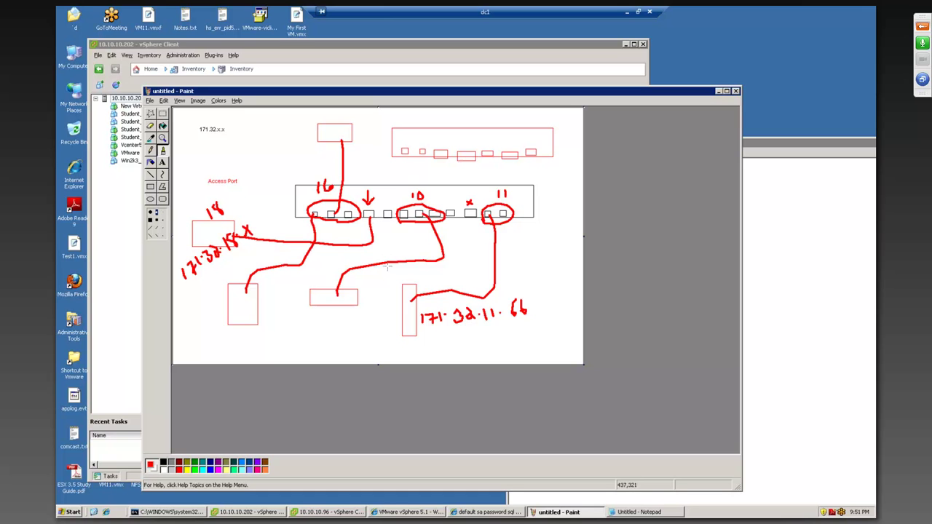
{"action": "left_click", "coordinate": [286, 204]}
{"action": "left_click_drag", "start_coordinate": [222, 200], "coordinate": [233, 174]}
{"action": "left_click", "coordinate": [420, 174]}
Step: Add the red 'Trunk Ports' label under the 171.32.x.x note and show the meeting chat panel
{"action": "left_click", "coordinate": [162, 162]}
{"action": "left_click_drag", "start_coordinate": [203, 146], "coordinate": [255, 166]}
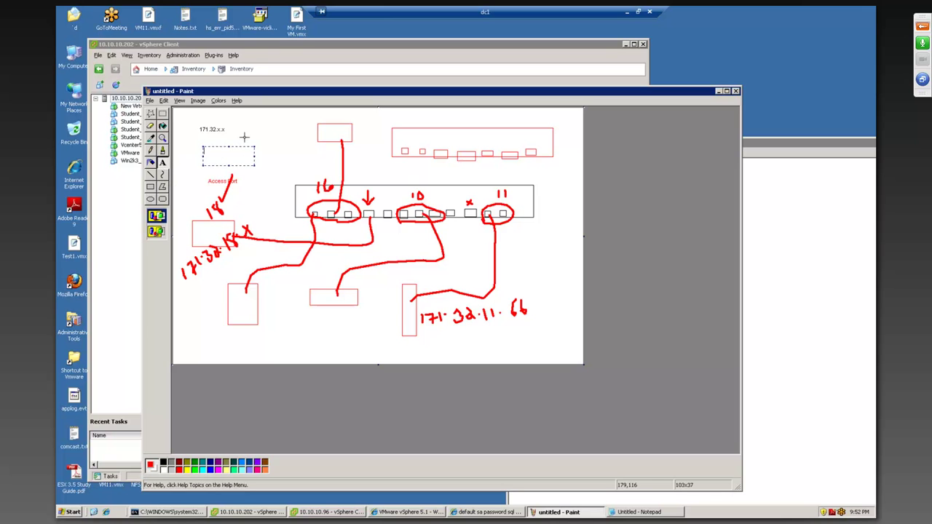
{"action": "type", "text": "1"}
{"action": "left_click", "coordinate": [285, 151]}
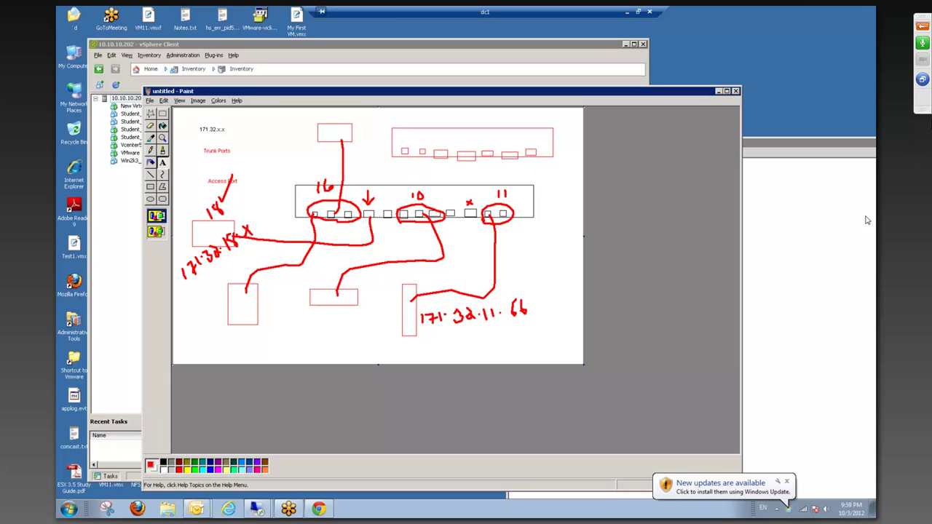
{"action": "left_click", "coordinate": [922, 98]}
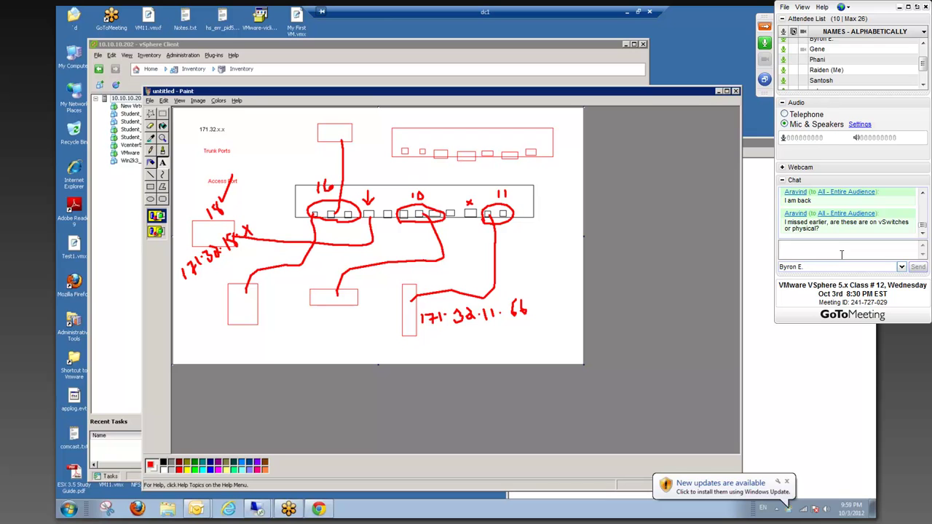
Step: Send 'Is the screen frozen?' to All - Entire Audience
{"action": "left_click", "coordinate": [843, 267]}
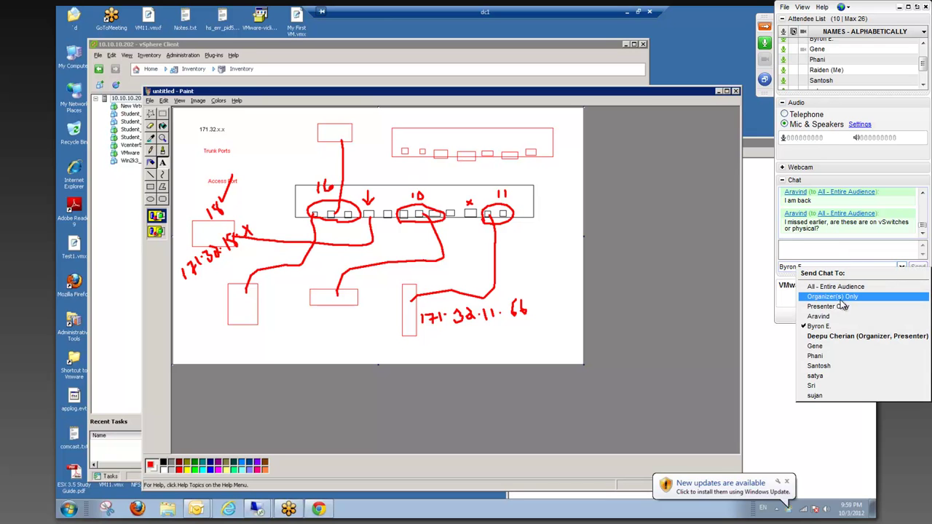
{"action": "left_click", "coordinate": [841, 287]}
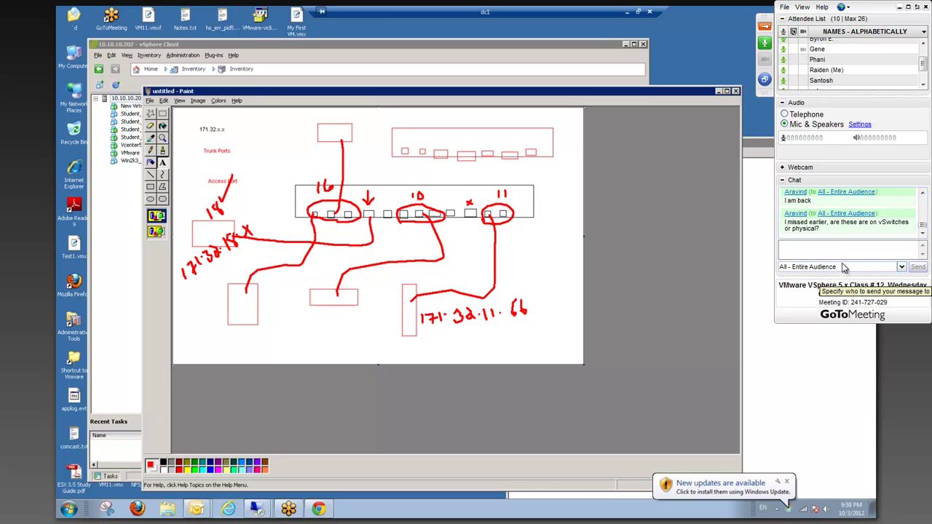
{"action": "type", "text": "D"}
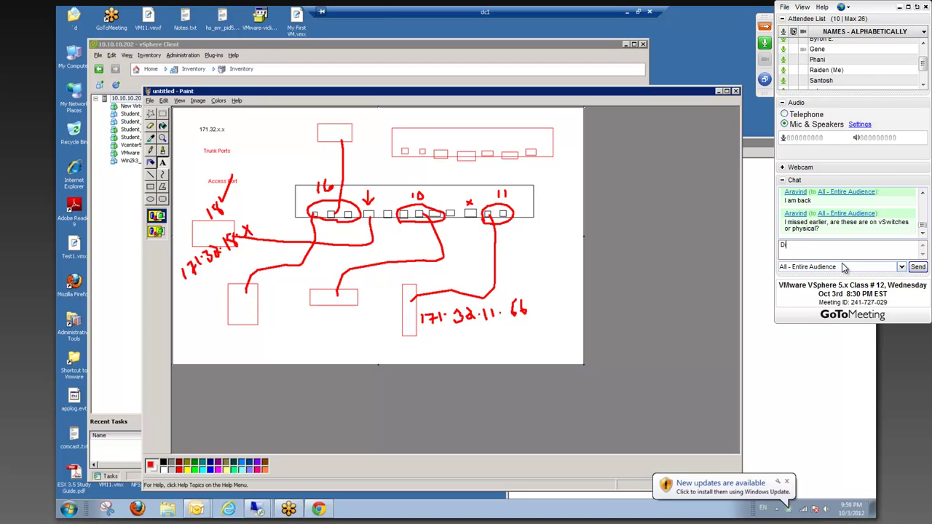
{"action": "key", "text": "BackSpace"}
{"action": "key", "text": "BackSpace"}
{"action": "key", "text": "BackSpace"}
{"action": "key", "text": "BackSpace"}
{"action": "type", "text": "Is the screen frozen?"}
{"action": "key", "text": "Return"}
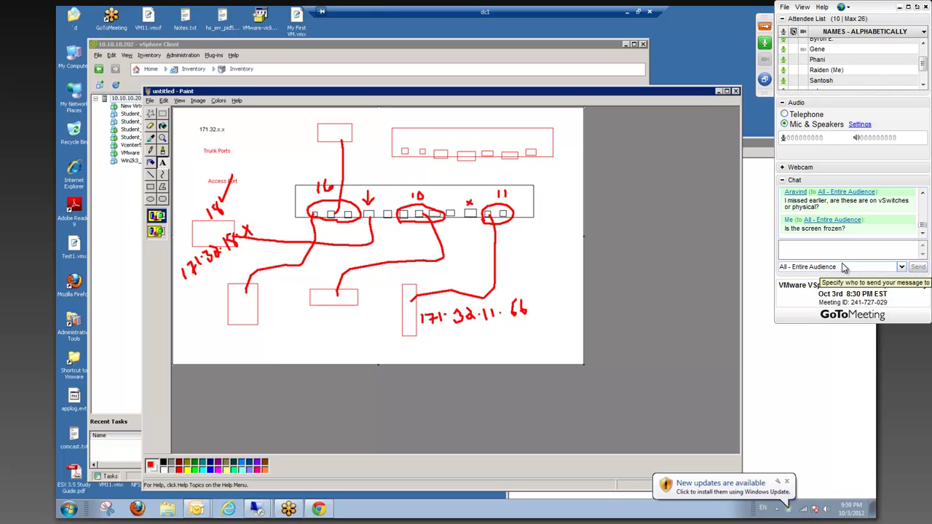
Step: Send one attendee a private chat asking whether the presenter said hold on
{"action": "type", "text": "Or did he jus"}
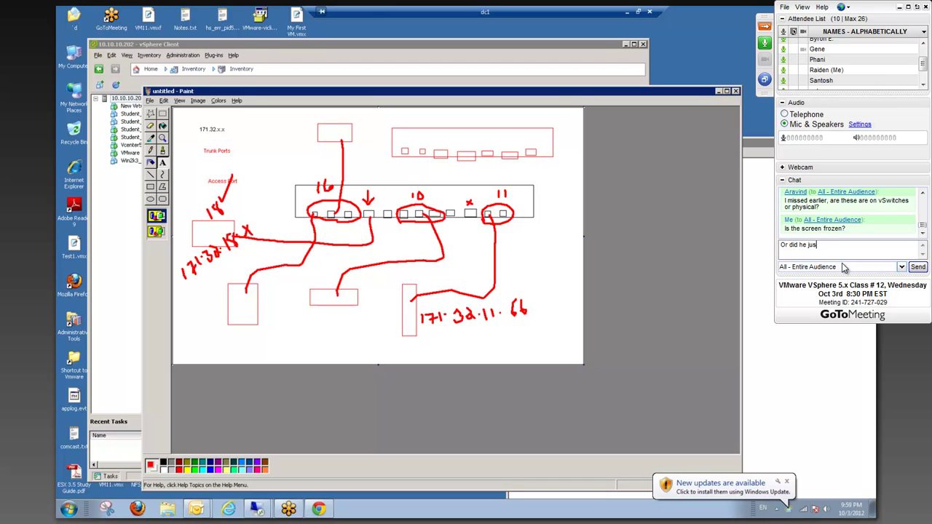
{"action": "key", "text": "BackSpace"}
{"action": "key", "text": "BackSpace"}
{"action": "key", "text": "BackSpace"}
{"action": "key", "text": "BackSpace"}
{"action": "key", "text": "BackSpace"}
{"action": "key", "text": "BackSpace"}
{"action": "key", "text": "BackSpace"}
{"action": "key", "text": "BackSpace"}
{"action": "key", "text": "BackSpace"}
{"action": "key", "text": "BackSpace"}
{"action": "key", "text": "BackSpace"}
{"action": "key", "text": "BackSpace"}
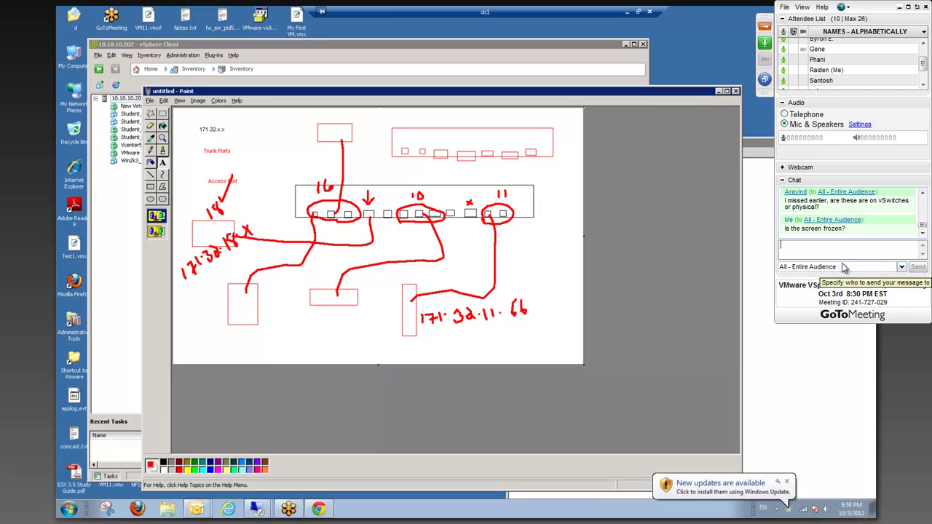
{"action": "left_click", "coordinate": [843, 268]}
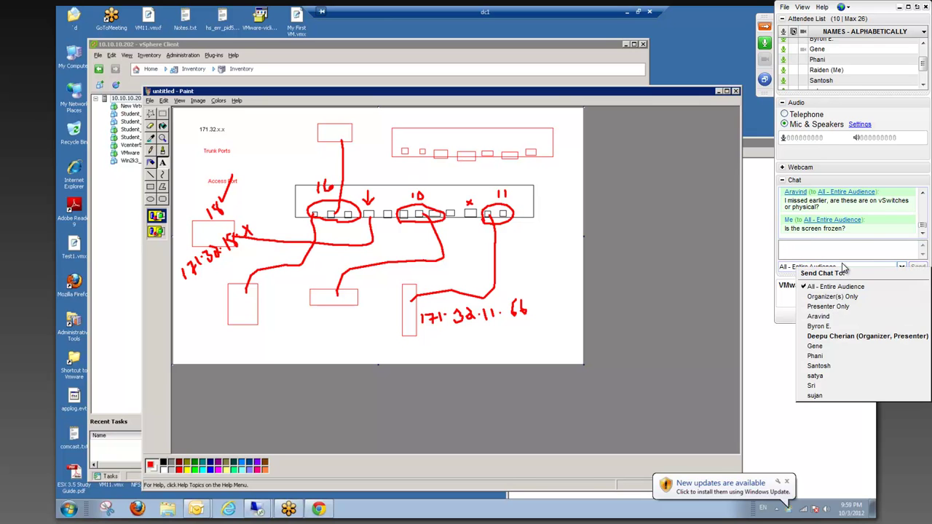
{"action": "left_click", "coordinate": [840, 327]}
{"action": "type", "text": "Yo"}
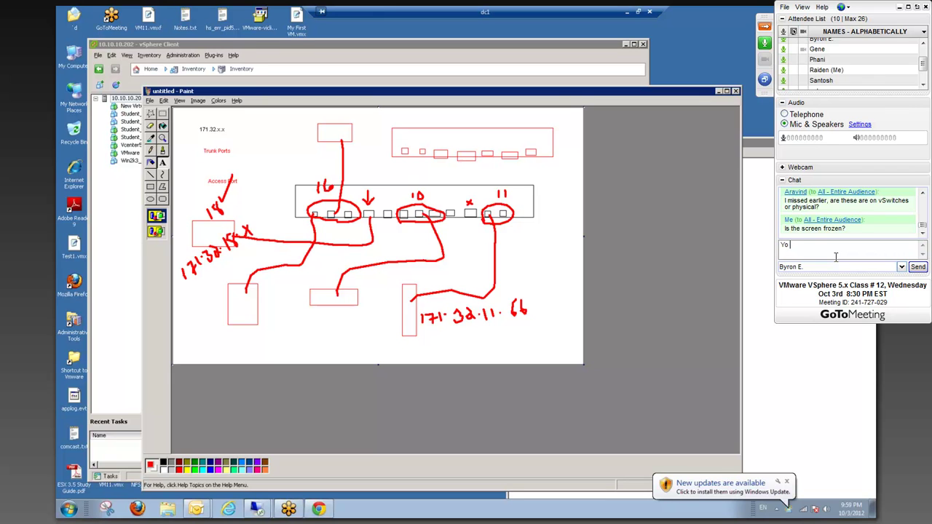
{"action": "type", "text": " hes not talking right? like"}
{"action": "key", "text": "BackSpace"}
{"action": "key", "text": "BackSpace"}
{"action": "key", "text": "BackSpace"}
{"action": "key", "text": "BackSpace"}
{"action": "type", "text": "He said hold on"}
{"action": "key", "text": "BackSpace"}
{"action": "type", "text": ", yes?"}
{"action": "key", "text": "Return"}
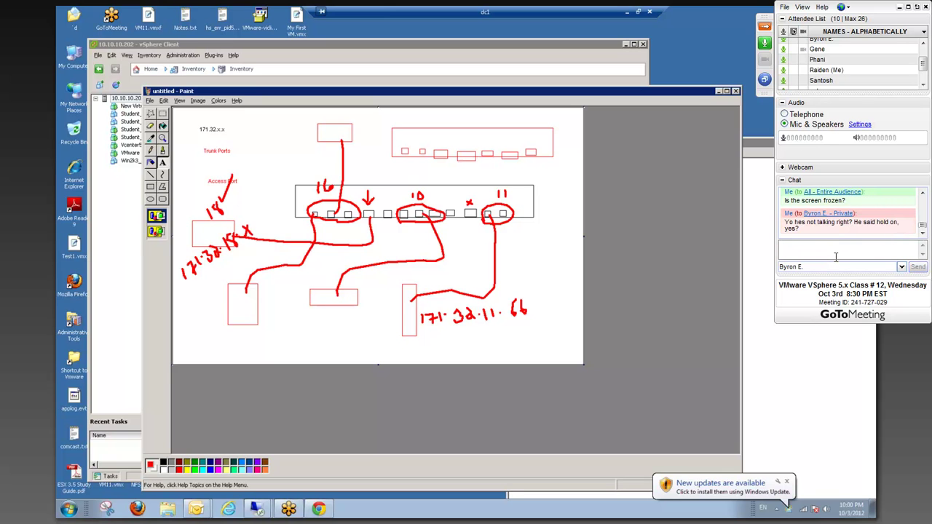
{"action": "left_click", "coordinate": [842, 266]}
Step: Address the chat back to the entire audience and minimise the screen recorder window
{"action": "left_click", "coordinate": [842, 290]}
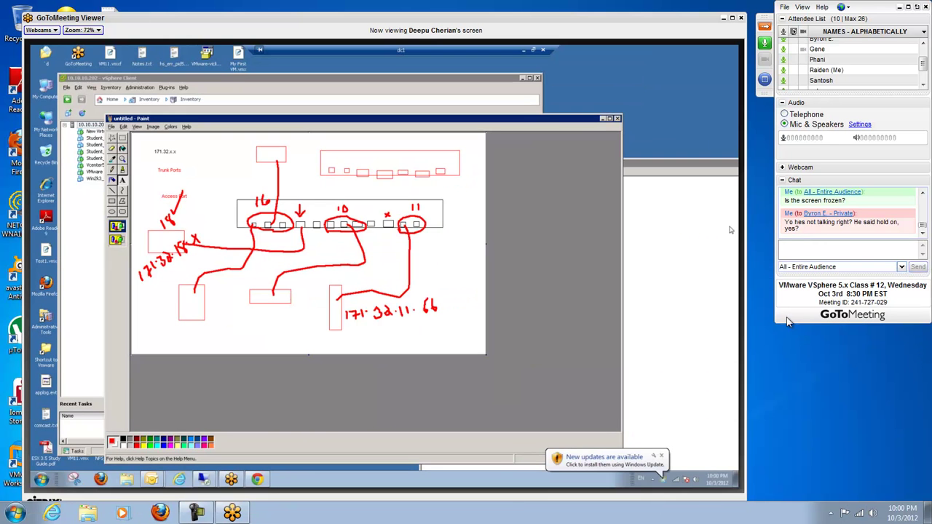
{"action": "left_click", "coordinate": [196, 514]}
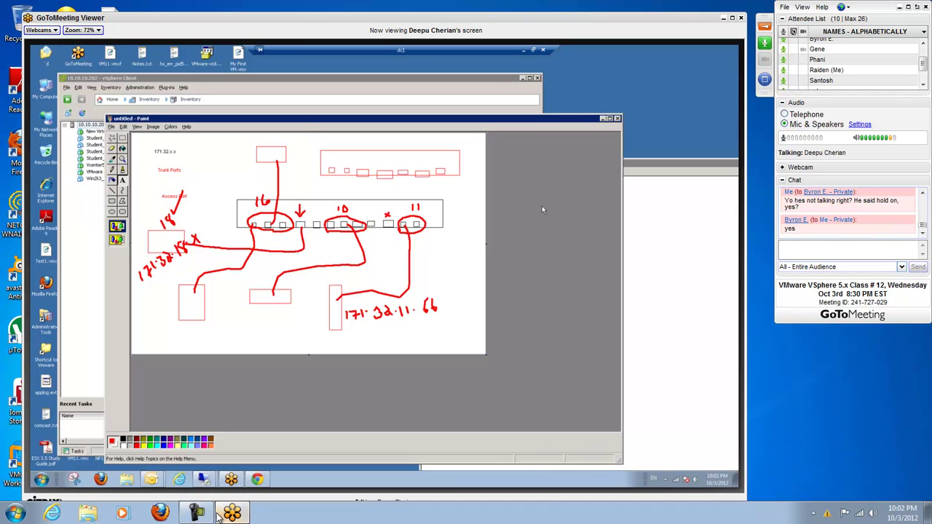
{"action": "left_click", "coordinate": [218, 515]}
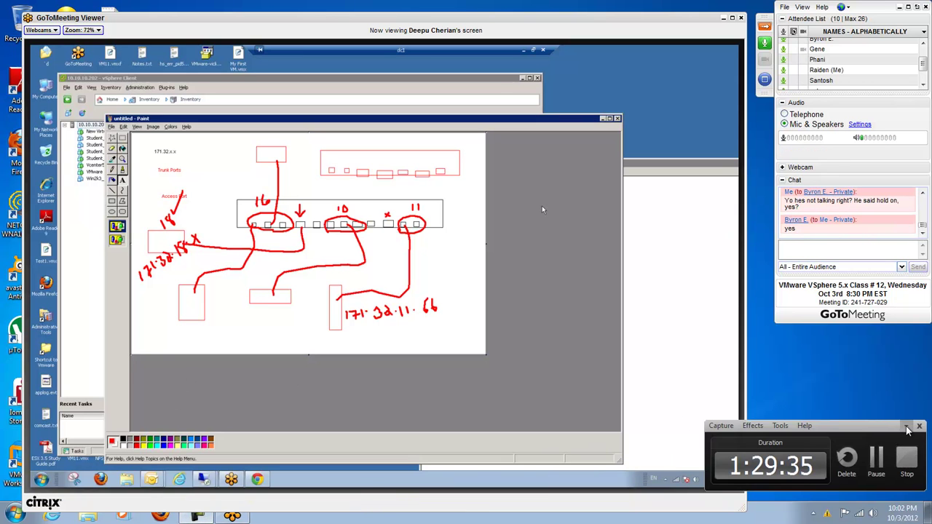
{"action": "left_click", "coordinate": [906, 427]}
{"action": "left_click", "coordinate": [923, 194]}
{"action": "left_click", "coordinate": [922, 195]}
{"action": "left_click_drag", "start_coordinate": [924, 225], "coordinate": [925, 231]}
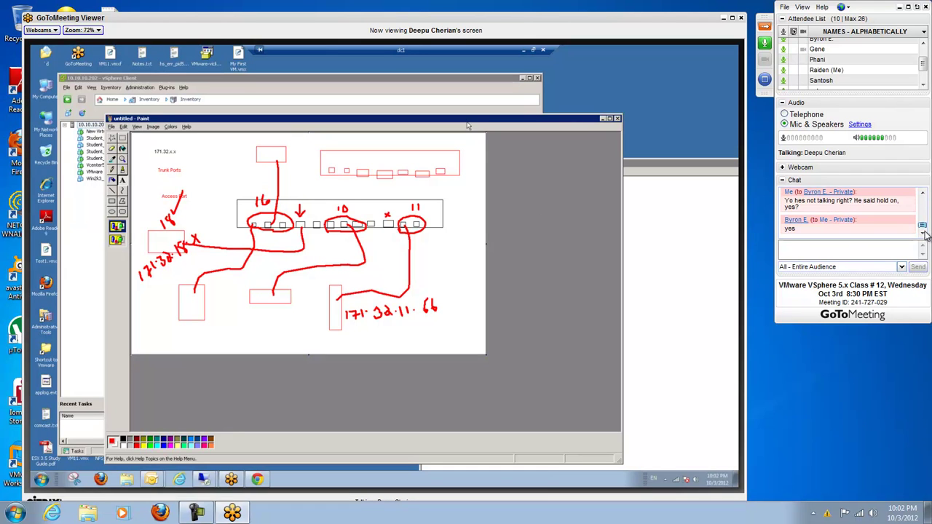
Step: Send 'It happens.' and 'Yes' to everyone and return the shared screen to full-screen view
{"action": "left_click", "coordinate": [874, 251]}
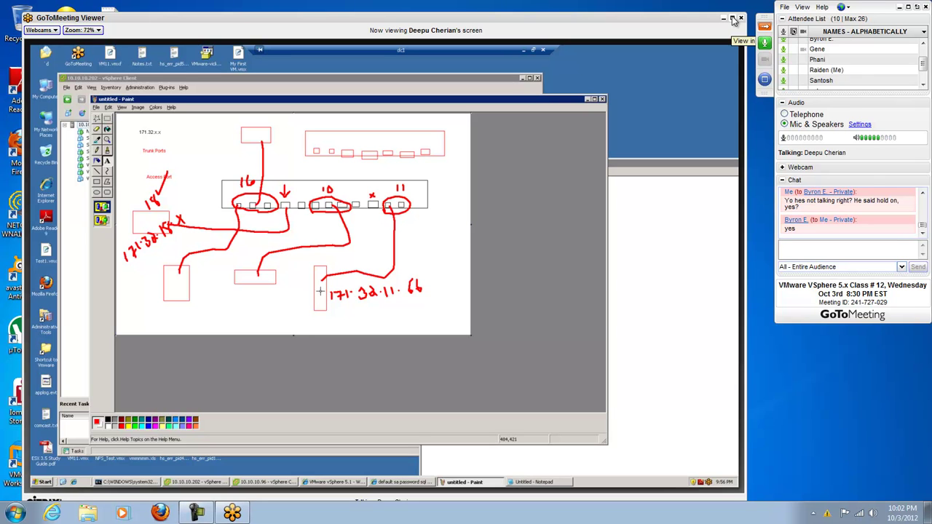
{"action": "type", "text": "It happen"}
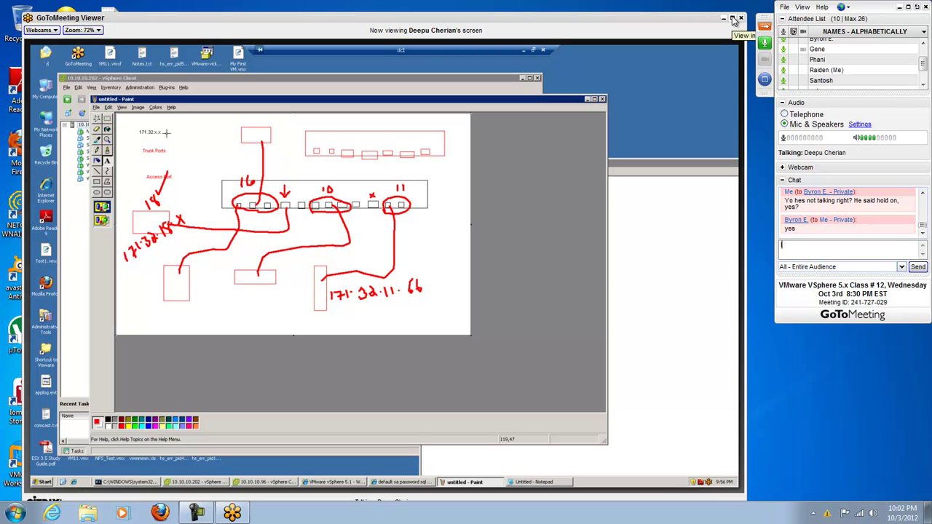
{"action": "type", "text": "s."}
{"action": "key", "text": "Return"}
{"action": "type", "text": "Yes"}
{"action": "key", "text": "Return"}
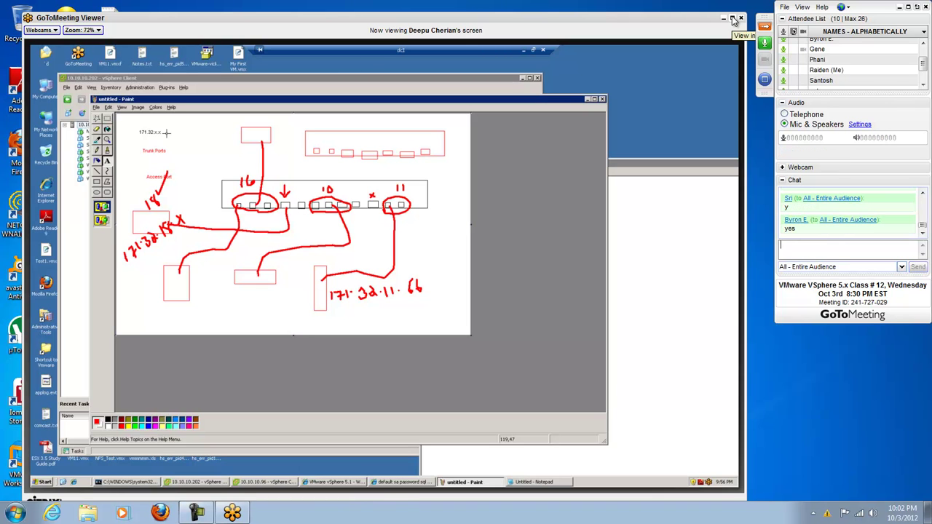
{"action": "left_click", "coordinate": [733, 19]}
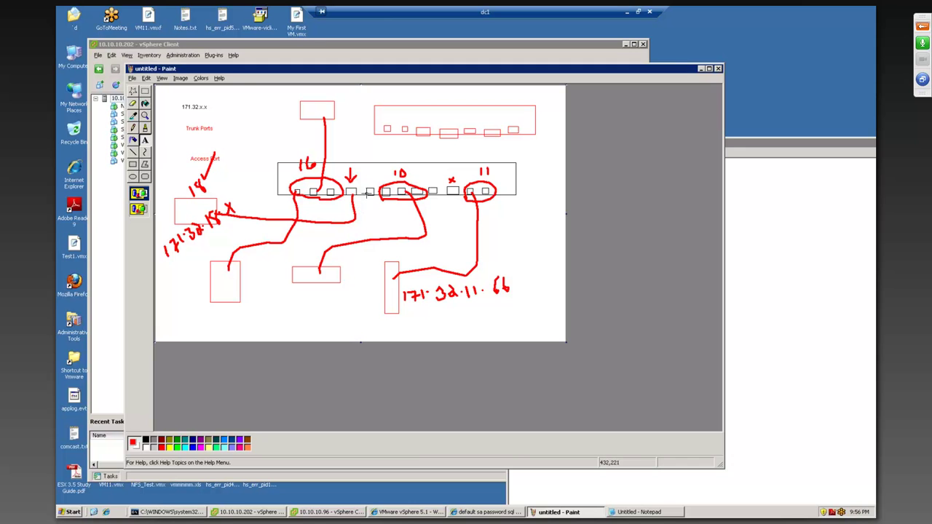
{"action": "left_click", "coordinate": [132, 78]}
Step: Start a new unsaved canvas and draw a long switch rectangle with port boxes along its bottom
{"action": "left_click", "coordinate": [141, 89]}
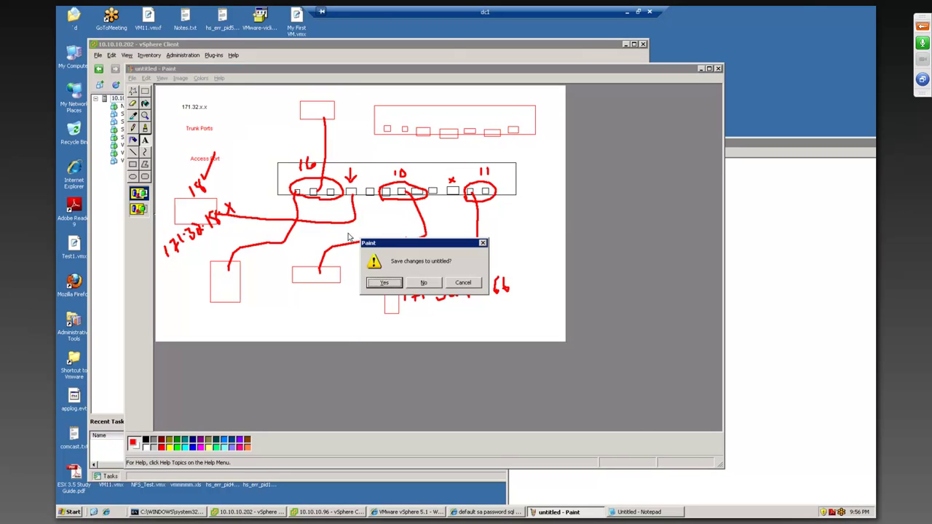
{"action": "left_click", "coordinate": [425, 284]}
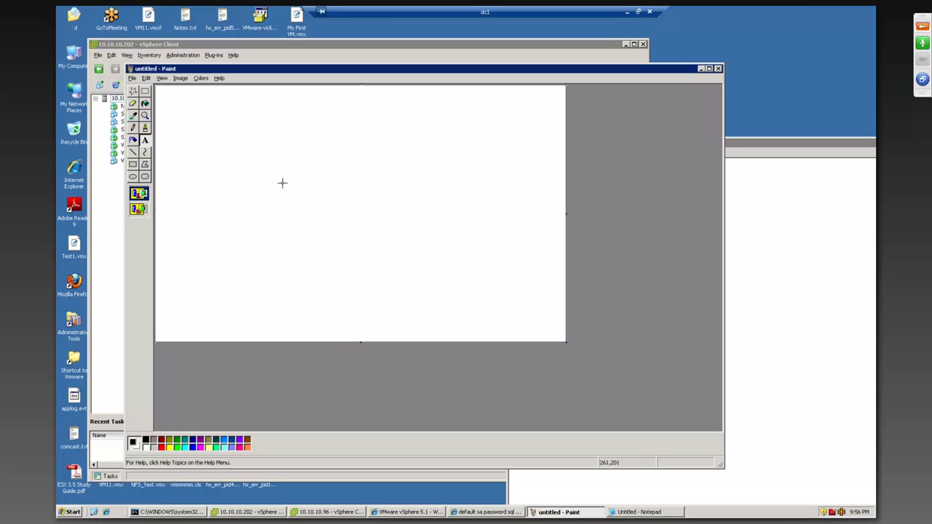
{"action": "left_click", "coordinate": [133, 164]}
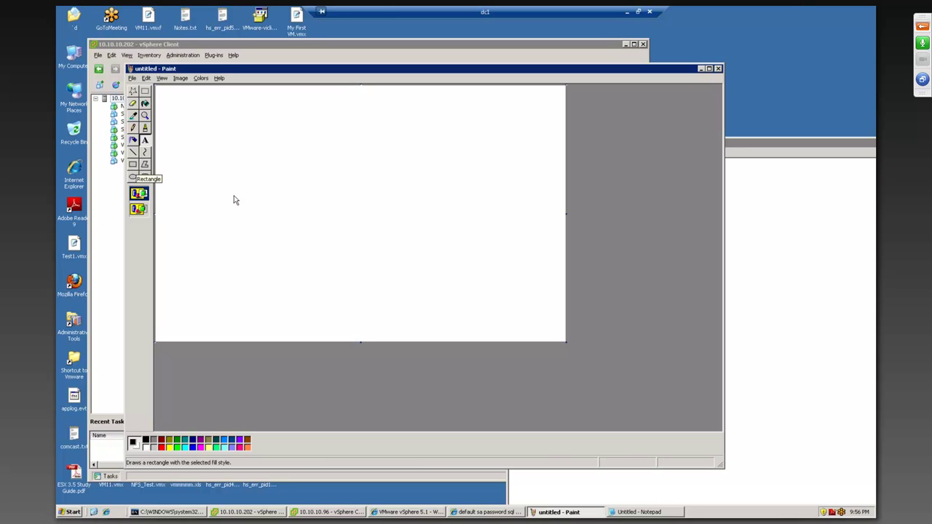
{"action": "left_click_drag", "start_coordinate": [237, 164], "coordinate": [311, 214]}
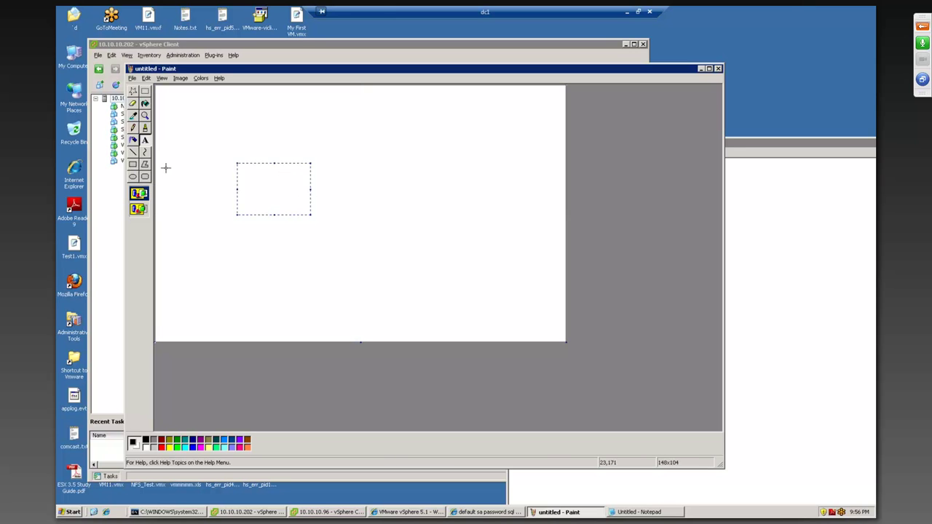
{"action": "left_click", "coordinate": [133, 164]}
{"action": "mouse_move", "coordinate": [236, 165]}
{"action": "left_mouse_down"}
{"action": "mouse_move", "coordinate": [366, 220]}
{"action": "mouse_move", "coordinate": [488, 217]}
{"action": "left_mouse_up"}
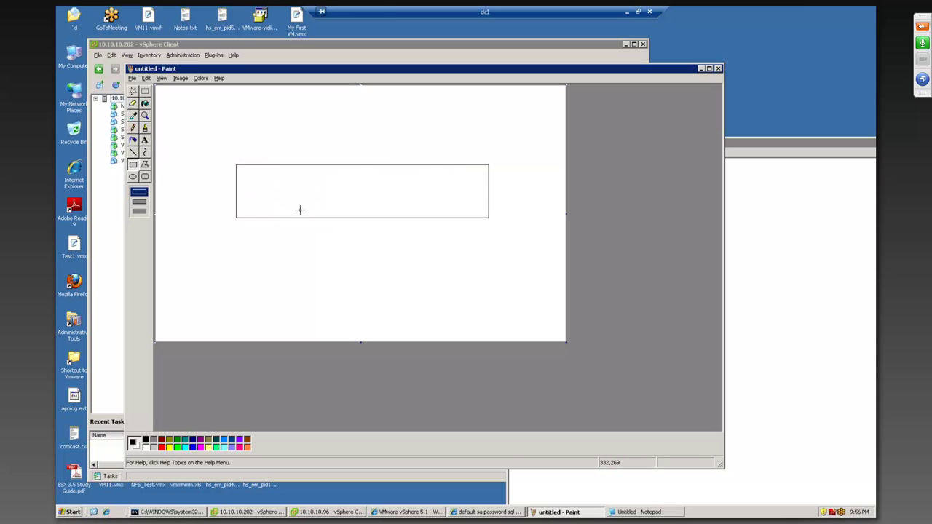
{"action": "mouse_move", "coordinate": [280, 207]}
{"action": "left_mouse_down"}
{"action": "mouse_move", "coordinate": [293, 217]}
{"action": "mouse_move", "coordinate": [329, 208]}
{"action": "mouse_move", "coordinate": [394, 217]}
{"action": "left_mouse_up"}
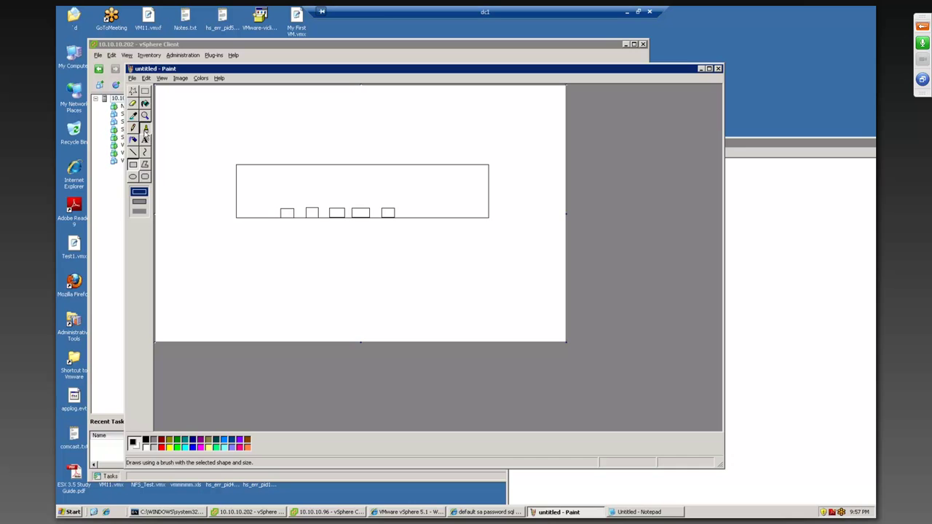
Step: Circle four port boxes, handwrite 11.16.10.18 above them, and draw cable lines and arrows to the ports
{"action": "left_click", "coordinate": [146, 134]}
{"action": "mouse_move", "coordinate": [327, 226]}
{"action": "left_mouse_down"}
{"action": "mouse_move", "coordinate": [275, 216]}
{"action": "mouse_move", "coordinate": [289, 195]}
{"action": "mouse_move", "coordinate": [319, 193]}
{"action": "mouse_move", "coordinate": [373, 213]}
{"action": "mouse_move", "coordinate": [349, 230]}
{"action": "mouse_move", "coordinate": [322, 228]}
{"action": "left_mouse_up"}
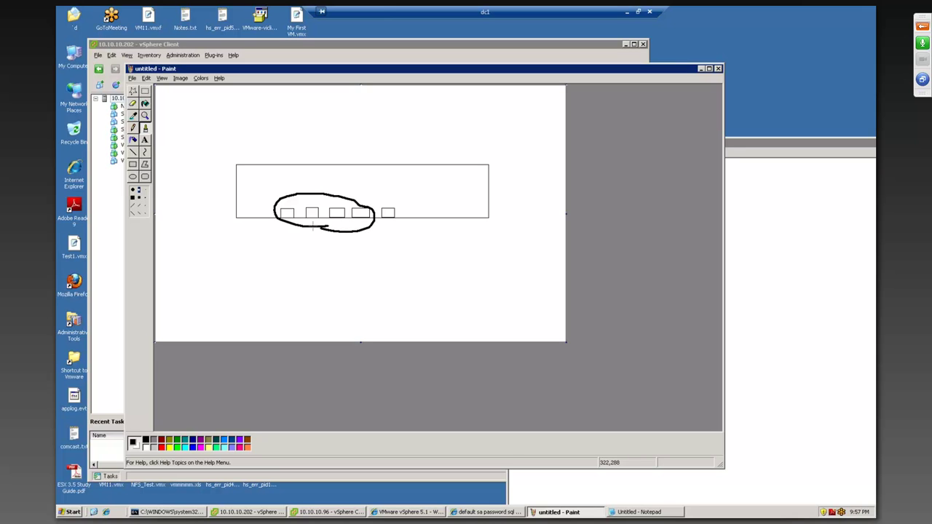
{"action": "left_click", "coordinate": [291, 208]}
{"action": "mouse_move", "coordinate": [288, 176]}
{"action": "left_mouse_down"}
{"action": "mouse_move", "coordinate": [285, 185]}
{"action": "mouse_move", "coordinate": [343, 140]}
{"action": "left_mouse_up"}
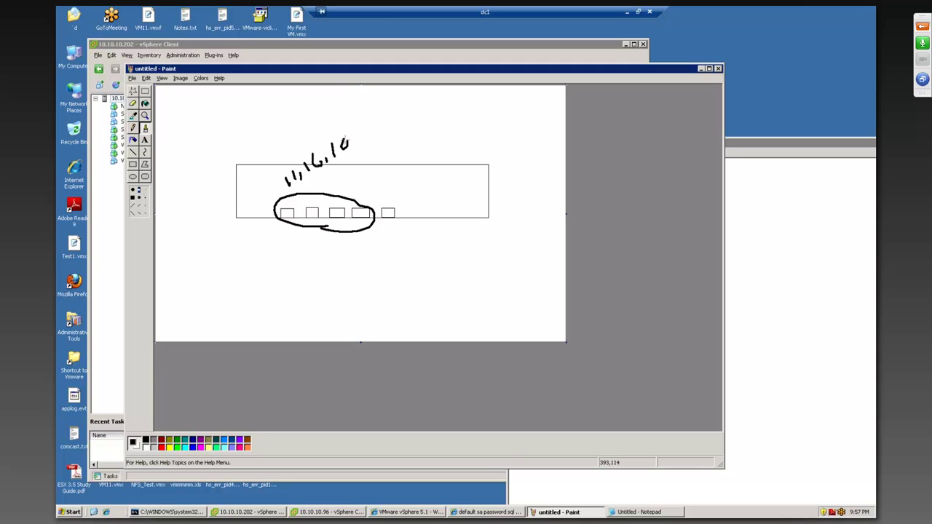
{"action": "left_click", "coordinate": [355, 142]}
{"action": "left_click_drag", "start_coordinate": [272, 242], "coordinate": [285, 216]}
{"action": "mouse_move", "coordinate": [328, 252]}
{"action": "left_mouse_down"}
{"action": "mouse_move", "coordinate": [319, 221]}
{"action": "mouse_move", "coordinate": [335, 217]}
{"action": "left_mouse_up"}
{"action": "mouse_move", "coordinate": [363, 130]}
{"action": "left_mouse_down"}
{"action": "mouse_move", "coordinate": [360, 144]}
{"action": "mouse_move", "coordinate": [371, 137]}
{"action": "left_mouse_up"}
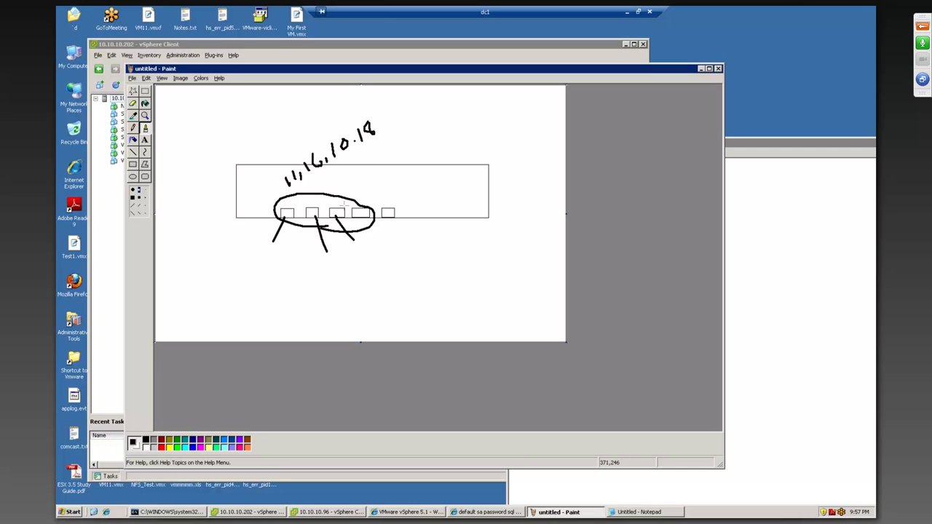
{"action": "mouse_move", "coordinate": [359, 161]}
{"action": "left_mouse_down"}
{"action": "mouse_move", "coordinate": [347, 195]}
{"action": "mouse_move", "coordinate": [358, 190]}
{"action": "left_mouse_up"}
{"action": "left_click_drag", "start_coordinate": [391, 187], "coordinate": [395, 203]}
Step: Add check marks over the IP address, underline it, and draw extra arrows by the fifth port
{"action": "left_click", "coordinate": [396, 187]}
{"action": "key", "text": "Escape"}
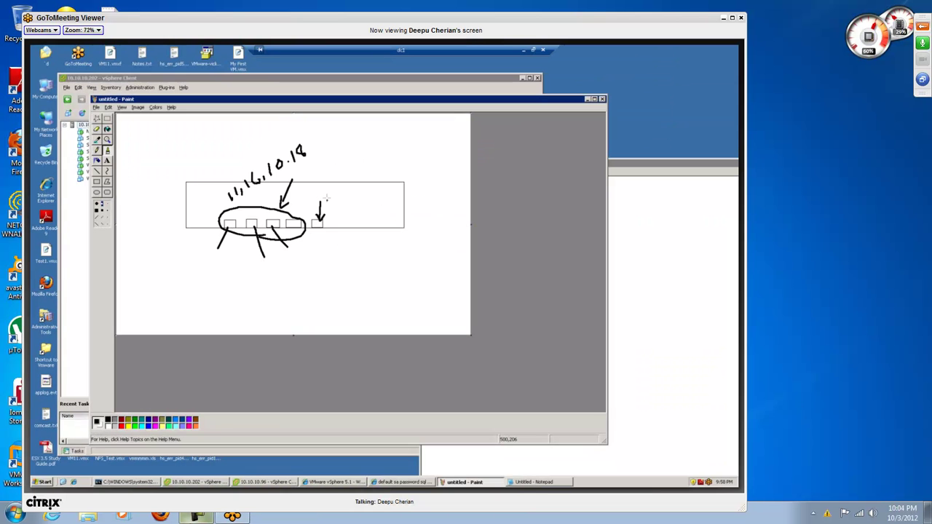
{"action": "left_click", "coordinate": [198, 517]}
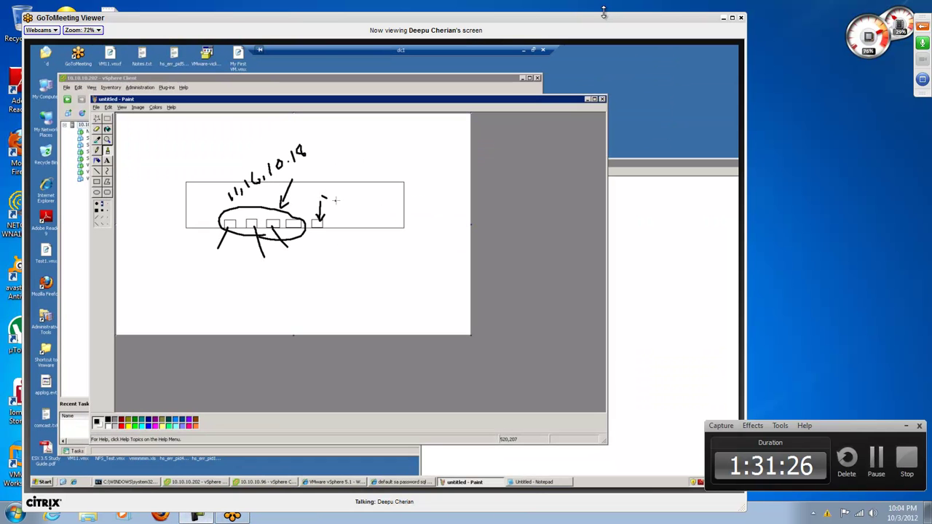
{"action": "left_click_drag", "start_coordinate": [604, 18], "coordinate": [597, 8]}
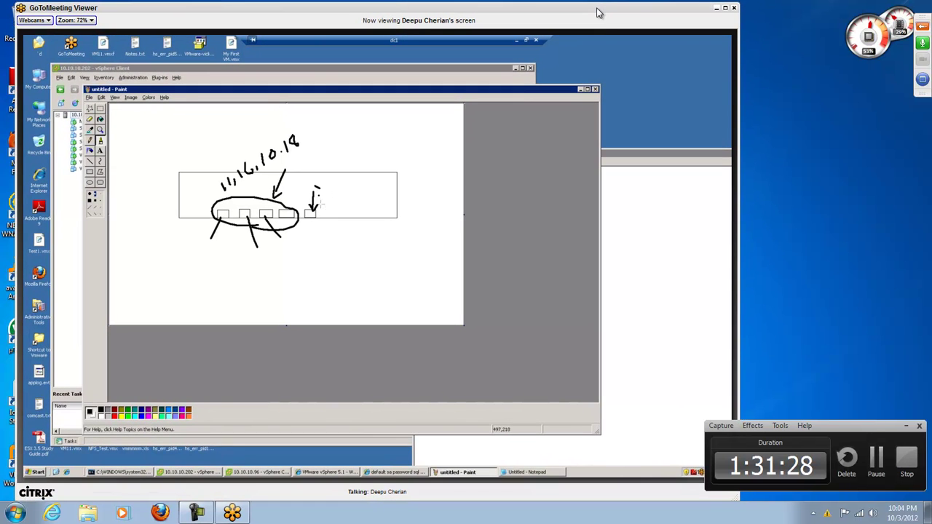
{"action": "left_click", "coordinate": [725, 8]}
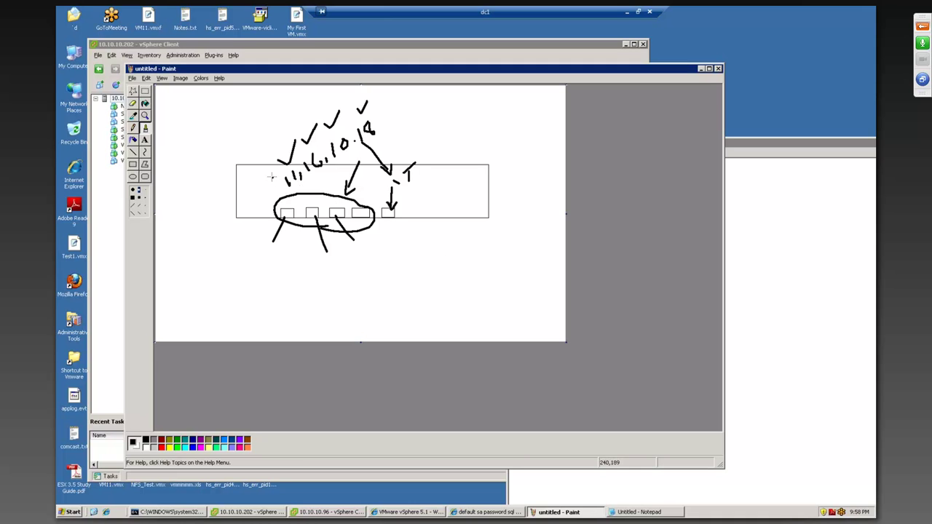
{"action": "left_click_drag", "start_coordinate": [272, 175], "coordinate": [282, 168]}
{"action": "mouse_move", "coordinate": [403, 238]}
{"action": "left_mouse_down"}
{"action": "mouse_move", "coordinate": [390, 222]}
{"action": "mouse_move", "coordinate": [411, 206]}
{"action": "left_mouse_up"}
{"action": "left_click_drag", "start_coordinate": [307, 176], "coordinate": [348, 156]}
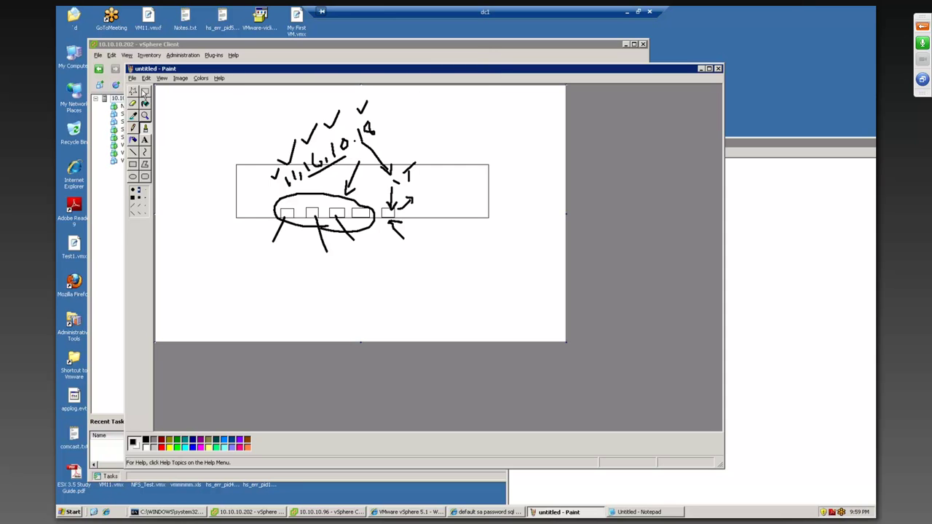
Step: Start a new blank canvas without saving and draw a tall rectangle on the left
{"action": "left_click", "coordinate": [133, 78]}
{"action": "left_click", "coordinate": [139, 87]}
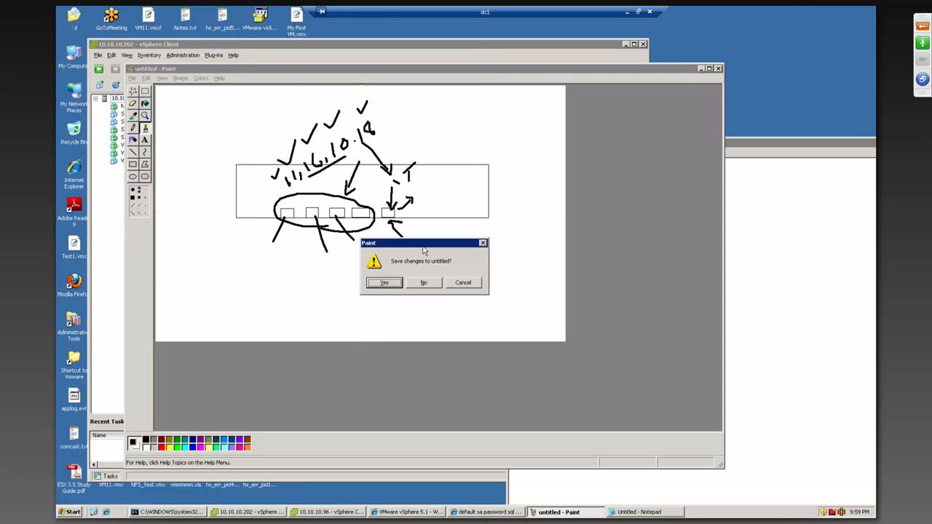
{"action": "left_click", "coordinate": [431, 283]}
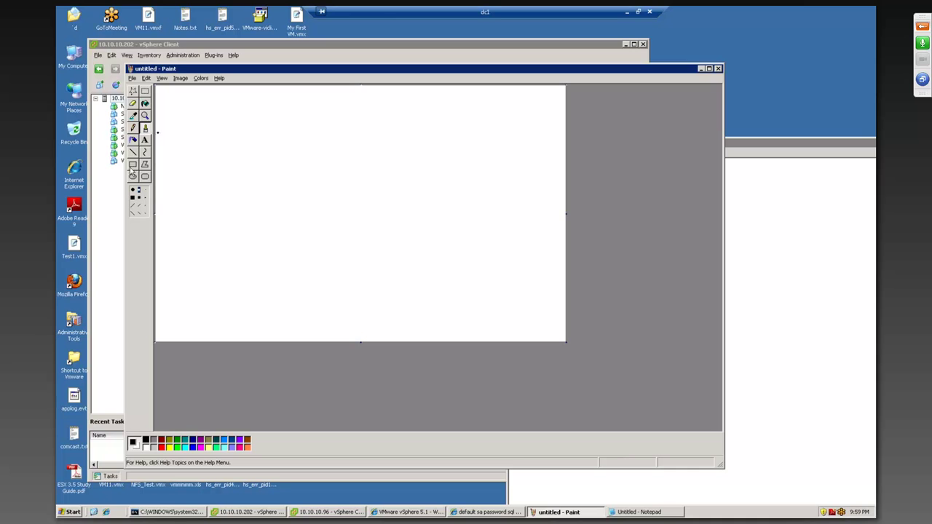
{"action": "left_click", "coordinate": [133, 163]}
{"action": "mouse_move", "coordinate": [314, 126]}
{"action": "left_mouse_down"}
{"action": "mouse_move", "coordinate": [337, 147]}
{"action": "mouse_move", "coordinate": [344, 175]}
{"action": "mouse_move", "coordinate": [334, 319]}
{"action": "left_mouse_up"}
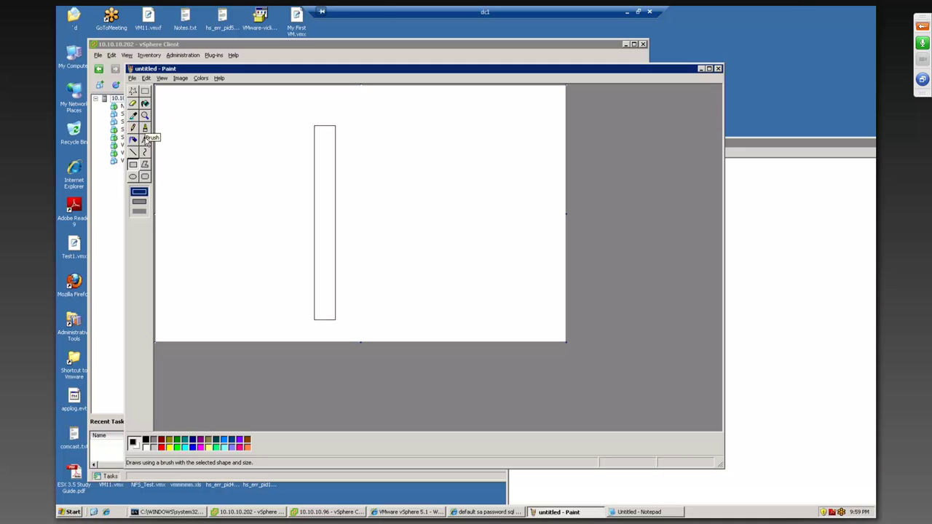
Step: Brush a line out from the left rectangle and draw a second tall rectangle on the right
{"action": "left_click", "coordinate": [145, 128]}
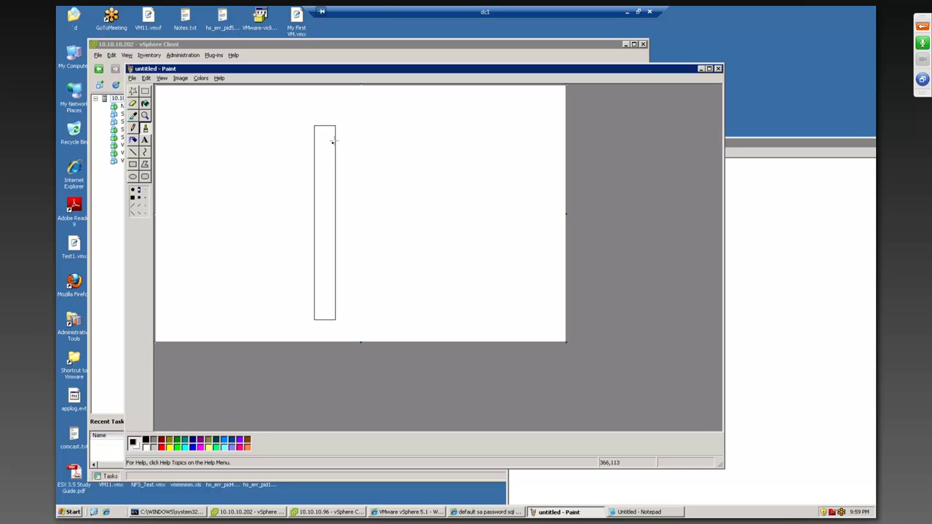
{"action": "mouse_move", "coordinate": [334, 140]}
{"action": "left_mouse_down"}
{"action": "mouse_move", "coordinate": [377, 139]}
{"action": "mouse_move", "coordinate": [341, 158]}
{"action": "mouse_move", "coordinate": [383, 159]}
{"action": "mouse_move", "coordinate": [391, 140]}
{"action": "mouse_move", "coordinate": [391, 158]}
{"action": "mouse_move", "coordinate": [424, 159]}
{"action": "mouse_move", "coordinate": [437, 144]}
{"action": "left_mouse_up"}
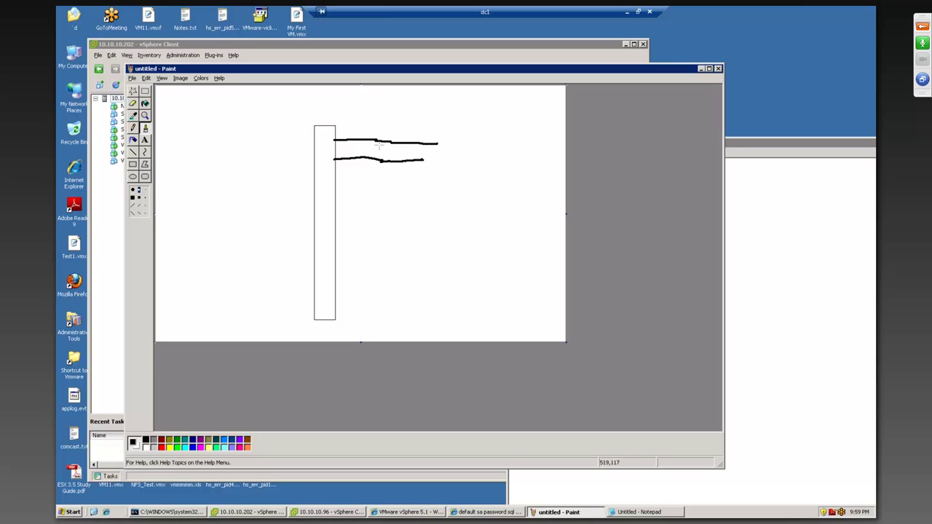
{"action": "left_click", "coordinate": [134, 166]}
{"action": "mouse_move", "coordinate": [456, 113]}
{"action": "left_mouse_down"}
{"action": "mouse_move", "coordinate": [497, 250]}
{"action": "mouse_move", "coordinate": [481, 265]}
{"action": "left_mouse_up"}
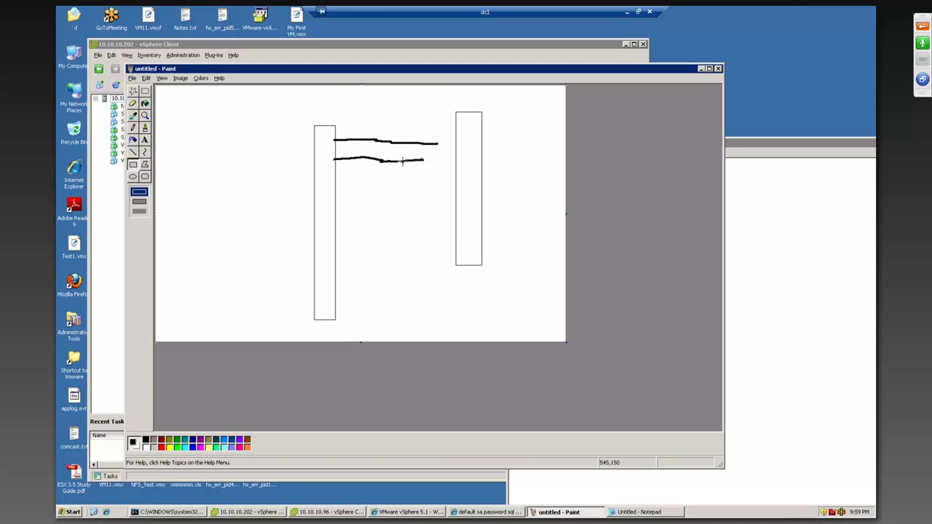
{"action": "left_click", "coordinate": [144, 127]}
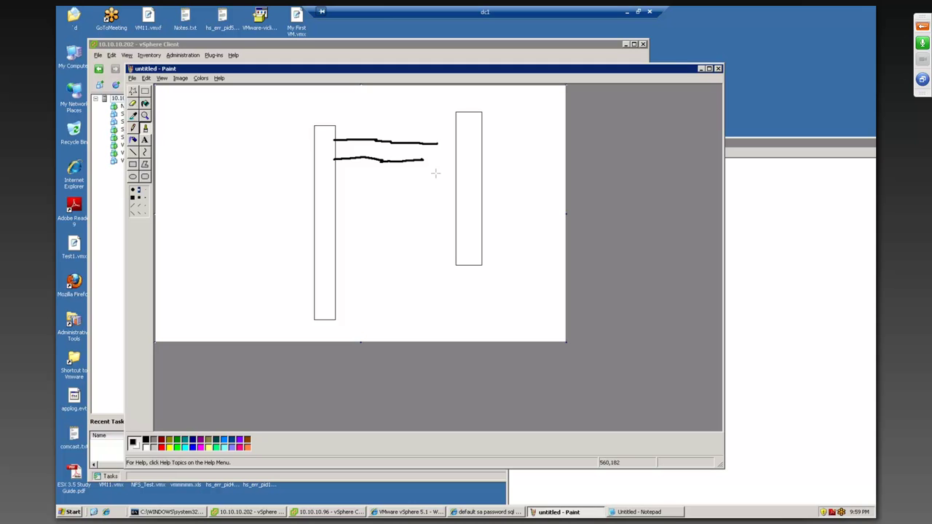
Step: Extend the lower line into the right rectangle, draw an outgoing arrowhead, and write 25 under the VLAN list
{"action": "mouse_move", "coordinate": [424, 162]}
{"action": "left_mouse_down"}
{"action": "mouse_move", "coordinate": [453, 165]}
{"action": "mouse_move", "coordinate": [457, 144]}
{"action": "mouse_move", "coordinate": [456, 172]}
{"action": "mouse_move", "coordinate": [476, 154]}
{"action": "mouse_move", "coordinate": [457, 169]}
{"action": "mouse_move", "coordinate": [501, 155]}
{"action": "mouse_move", "coordinate": [507, 128]}
{"action": "mouse_move", "coordinate": [525, 136]}
{"action": "mouse_move", "coordinate": [529, 126]}
{"action": "mouse_move", "coordinate": [515, 149]}
{"action": "mouse_move", "coordinate": [540, 149]}
{"action": "left_mouse_up"}
{"action": "left_click", "coordinate": [500, 151]}
{"action": "left_click", "coordinate": [500, 132]}
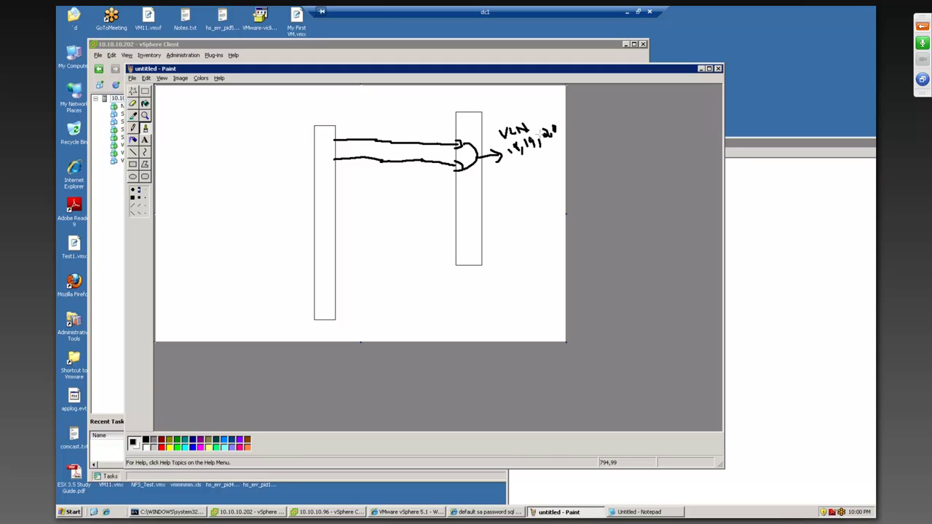
{"action": "mouse_move", "coordinate": [527, 167]}
{"action": "left_mouse_down"}
{"action": "mouse_move", "coordinate": [530, 182]}
{"action": "mouse_move", "coordinate": [553, 167]}
{"action": "mouse_move", "coordinate": [542, 158]}
{"action": "left_mouse_up"}
Step: Draw a server box left of the tall rectangle with a small port square inside
{"action": "left_click", "coordinate": [133, 165]}
{"action": "left_click_drag", "start_coordinate": [239, 128], "coordinate": [315, 180]}
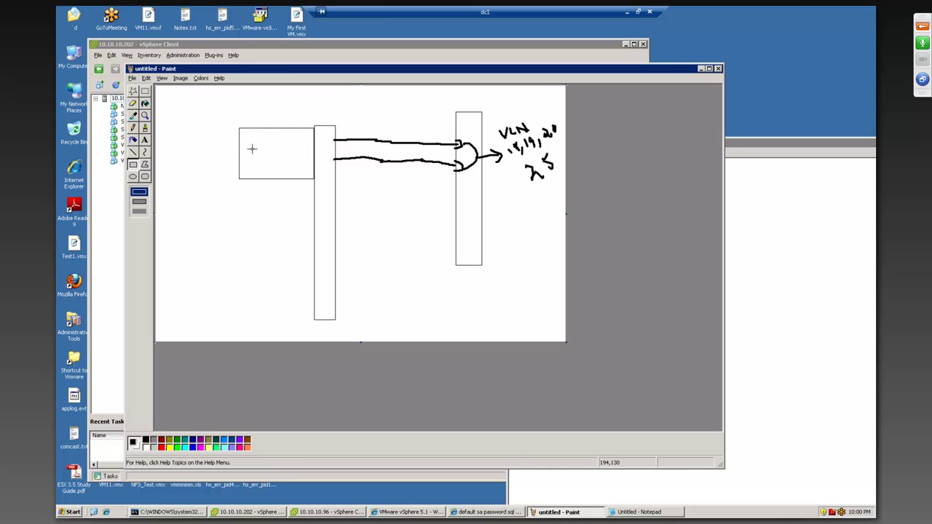
{"action": "left_click_drag", "start_coordinate": [252, 141], "coordinate": [264, 172]}
Step: Label the first port 171.32.18.7 and start a text box beside the lower port square
{"action": "left_click", "coordinate": [145, 139]}
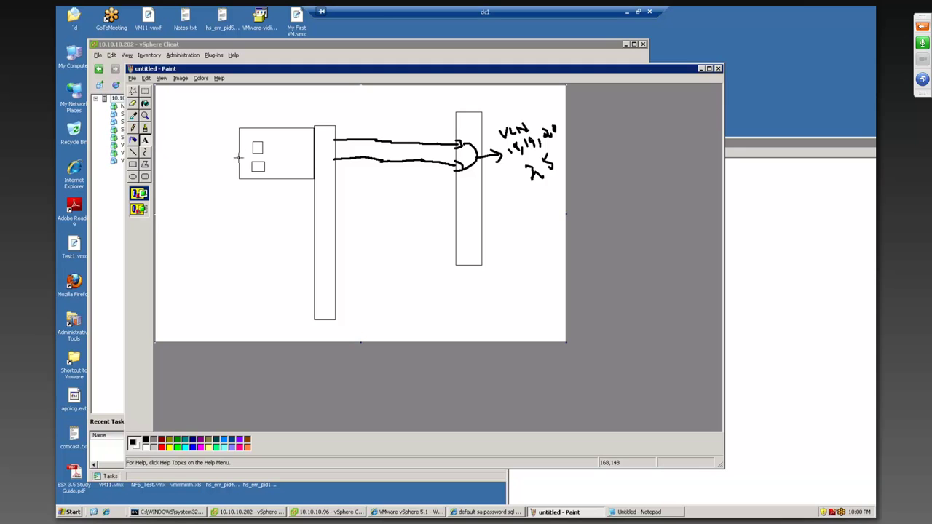
{"action": "left_click_drag", "start_coordinate": [257, 136], "coordinate": [289, 144]}
{"action": "type", "text": "V"}
{"action": "type", "text": "1"}
{"action": "type", "text": "71.32.18.7"}
{"action": "left_click", "coordinate": [270, 166]}
{"action": "left_click_drag", "start_coordinate": [268, 164], "coordinate": [300, 177]}
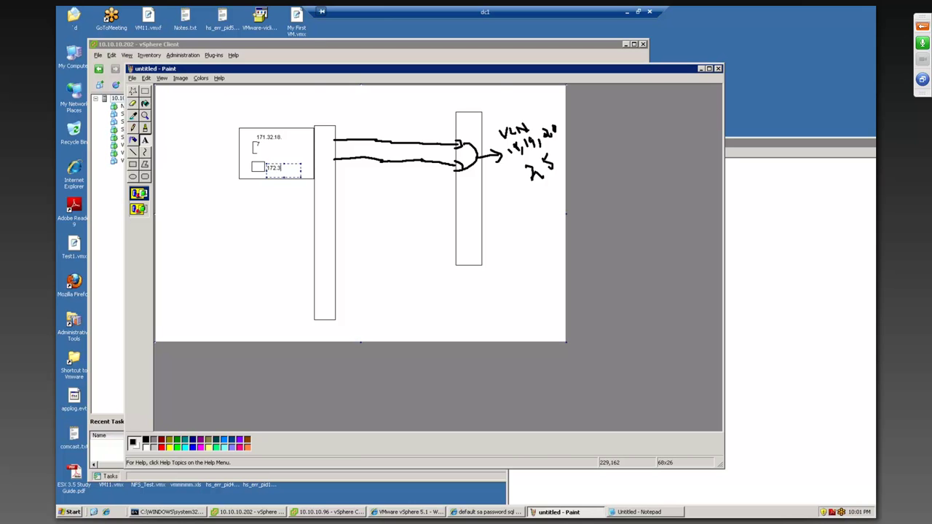
Step: Add .18 to the lower port label, then address meeting chat to a single attendee
{"action": "type", "text": ".18"}
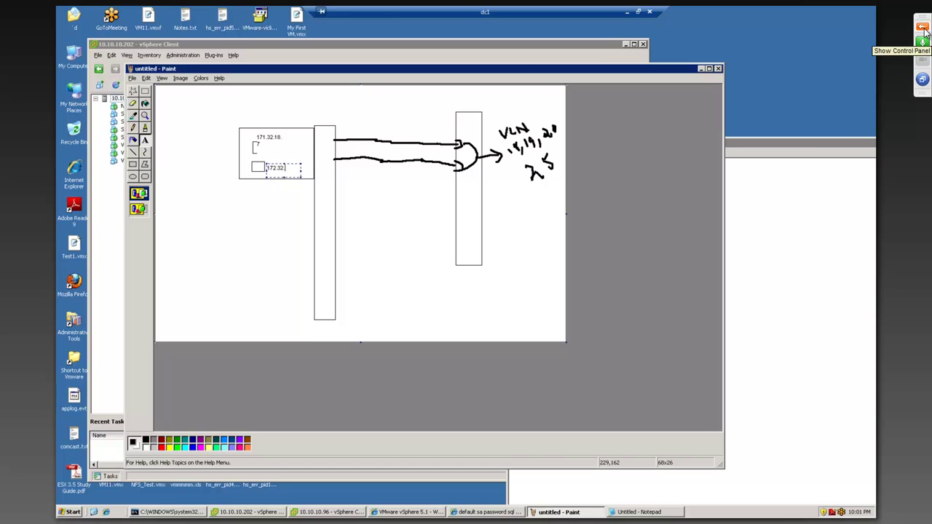
{"action": "left_click", "coordinate": [921, 26]}
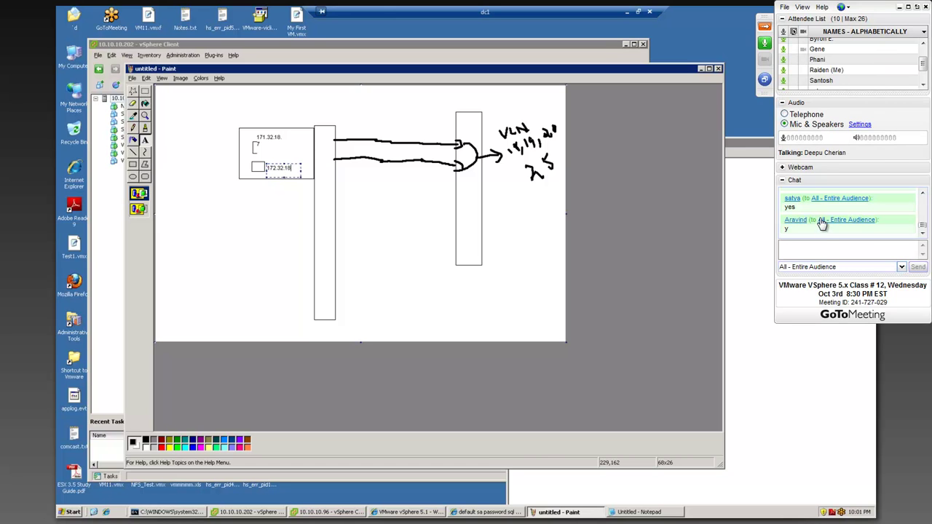
{"action": "left_click", "coordinate": [823, 266]}
{"action": "left_click", "coordinate": [827, 328]}
Step: Discard the draft chat message and address chat to All - Entire Audience instead
{"action": "type", "text": "Is it just me "}
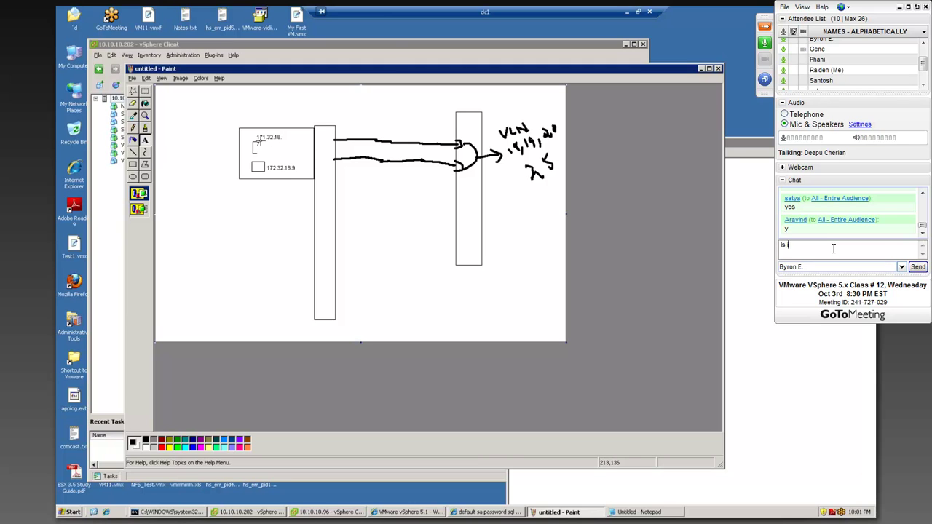
{"action": "type", "text": "or"}
{"action": "key", "text": "BackSpace"}
{"action": "key", "text": "BackSpace"}
{"action": "key", "text": "BackSpace"}
{"action": "key", "text": "BackSpace"}
{"action": "key", "text": "BackSpace"}
{"action": "key", "text": "BackSpace"}
{"action": "key", "text": "BackSpace"}
{"action": "key", "text": "BackSpace"}
{"action": "key", "text": "BackSpace"}
{"action": "key", "text": "BackSpace"}
{"action": "key", "text": "BackSpace"}
{"action": "key", "text": "BackSpace"}
{"action": "key", "text": "BackSpace"}
{"action": "key", "text": "BackSpace"}
{"action": "key", "text": "BackSpace"}
{"action": "key", "text": "BackSpace"}
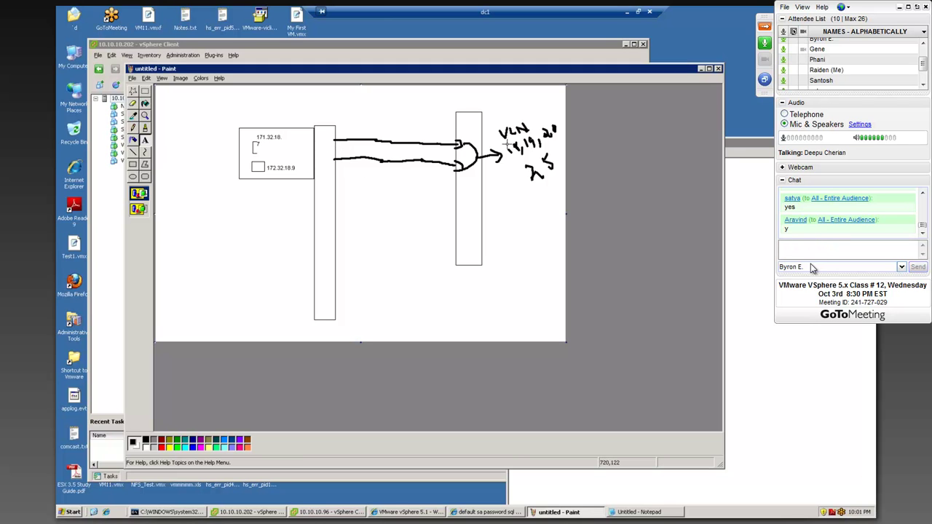
{"action": "left_click", "coordinate": [814, 268]}
{"action": "left_click", "coordinate": [821, 287]}
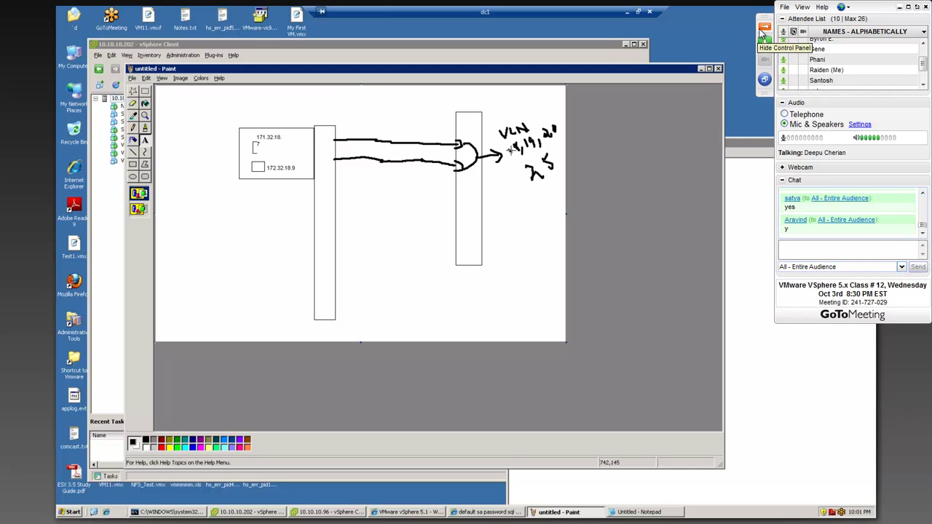
Step: Hide the meeting control panel and draw a second host box with a small port square
{"action": "left_click", "coordinate": [765, 26]}
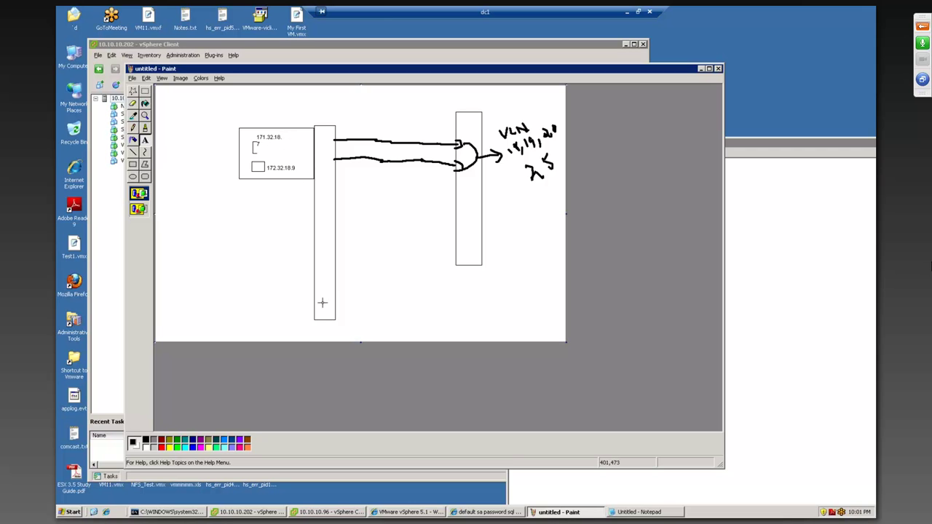
{"action": "left_click_drag", "start_coordinate": [238, 189], "coordinate": [273, 222]}
{"action": "left_click", "coordinate": [132, 166]}
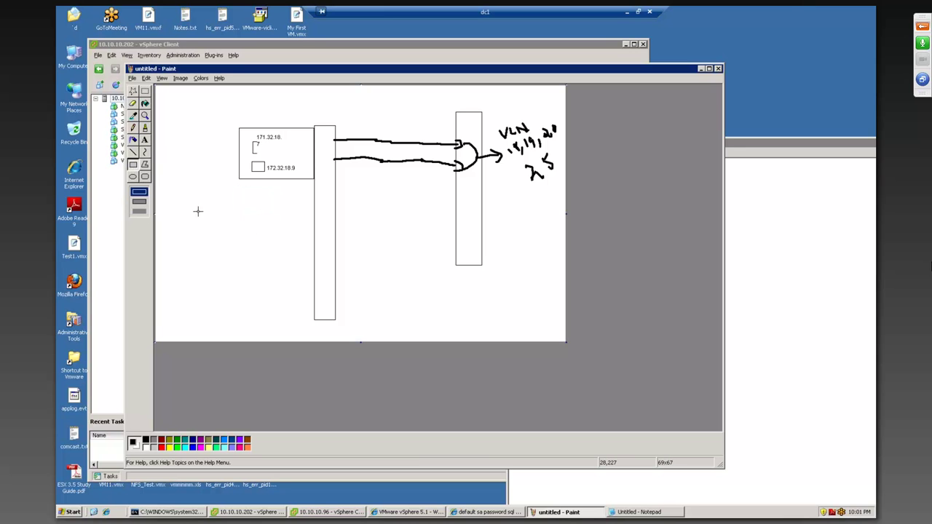
{"action": "left_click_drag", "start_coordinate": [240, 197], "coordinate": [315, 251]}
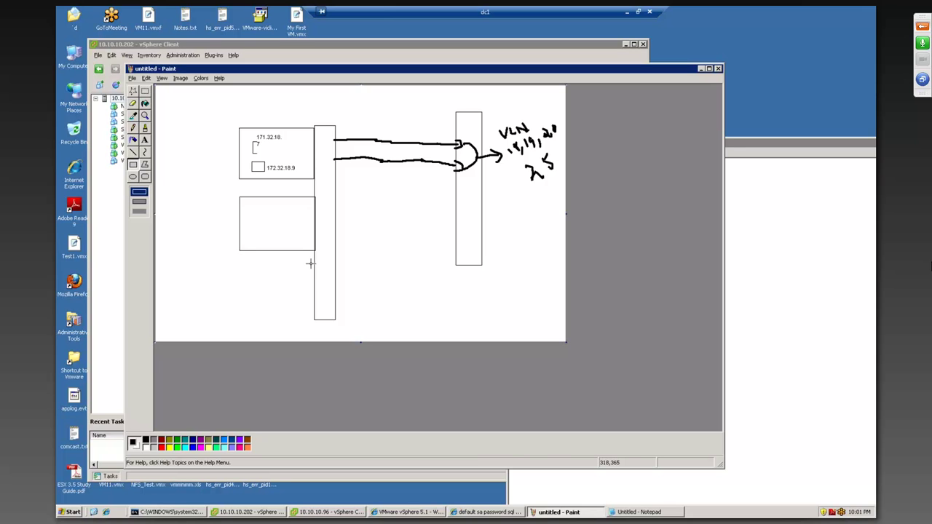
{"action": "left_click_drag", "start_coordinate": [244, 205], "coordinate": [255, 217]}
Step: Label the second host's port 171.32.19.77
{"action": "left_click", "coordinate": [145, 142]}
{"action": "left_click_drag", "start_coordinate": [243, 227], "coordinate": [302, 238]}
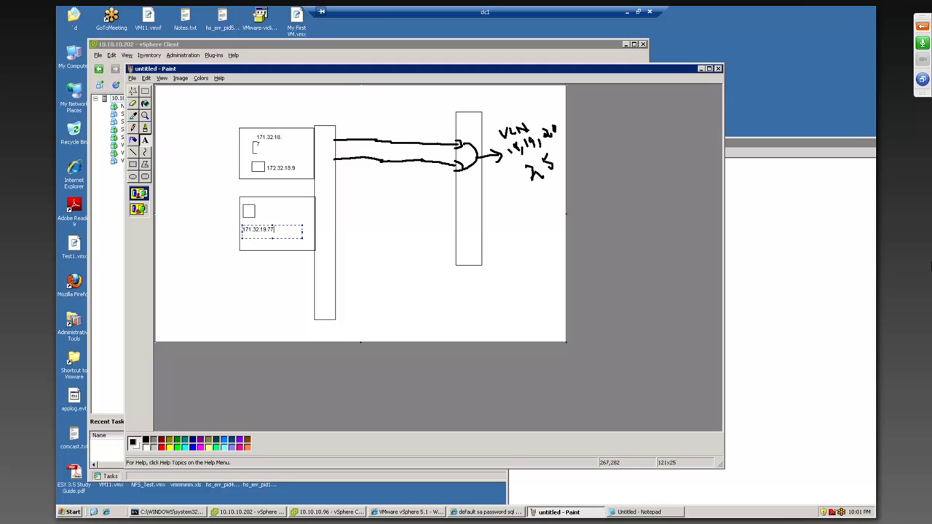
{"action": "left_click", "coordinate": [280, 200]}
Step: Draw a third host box below the second one
{"action": "left_click_drag", "start_coordinate": [239, 267], "coordinate": [297, 312]}
{"action": "left_click", "coordinate": [132, 166]}
{"action": "left_click_drag", "start_coordinate": [236, 271], "coordinate": [314, 318]}
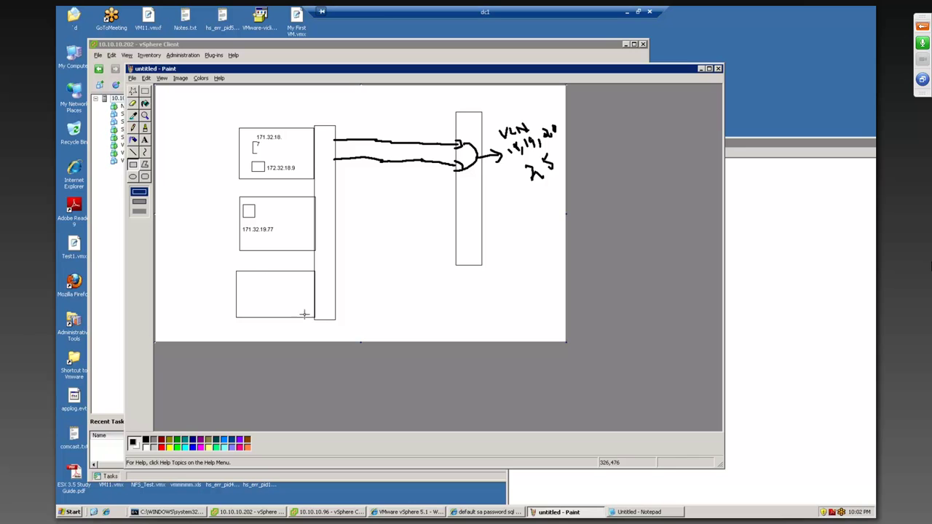
Step: Draw a port square in the bottom box and label it 171.32.25.79
{"action": "mouse_move", "coordinate": [249, 280]}
{"action": "left_mouse_down"}
{"action": "mouse_move", "coordinate": [270, 311]}
{"action": "mouse_move", "coordinate": [295, 318]}
{"action": "left_mouse_up"}
{"action": "left_click", "coordinate": [144, 140]}
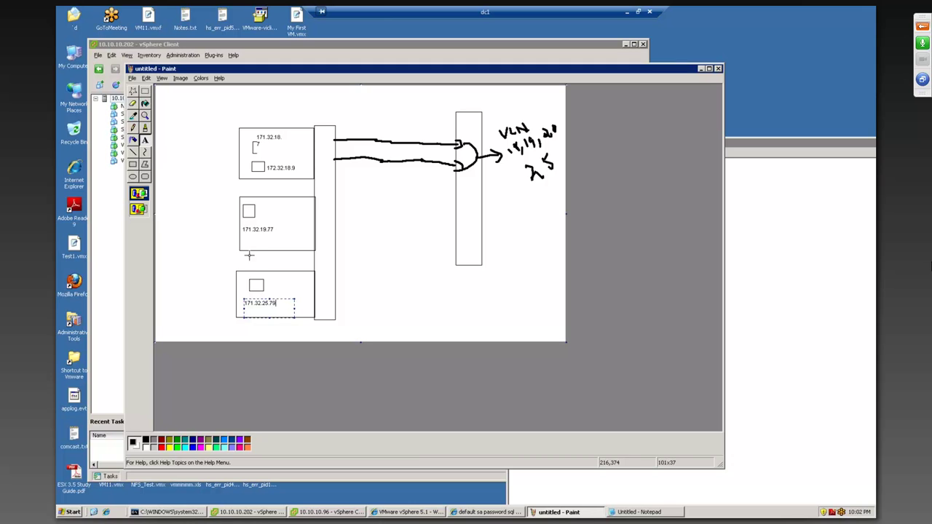
{"action": "left_click", "coordinate": [276, 267]}
Step: Select the area beside the 171.32.18. label, then shift vSphere Client aside and return to the drawing
{"action": "left_click_drag", "start_coordinate": [293, 133], "coordinate": [315, 145]}
{"action": "left_click", "coordinate": [316, 49]}
{"action": "left_click_drag", "start_coordinate": [489, 55], "coordinate": [392, 67]}
{"action": "left_click", "coordinate": [598, 174]}
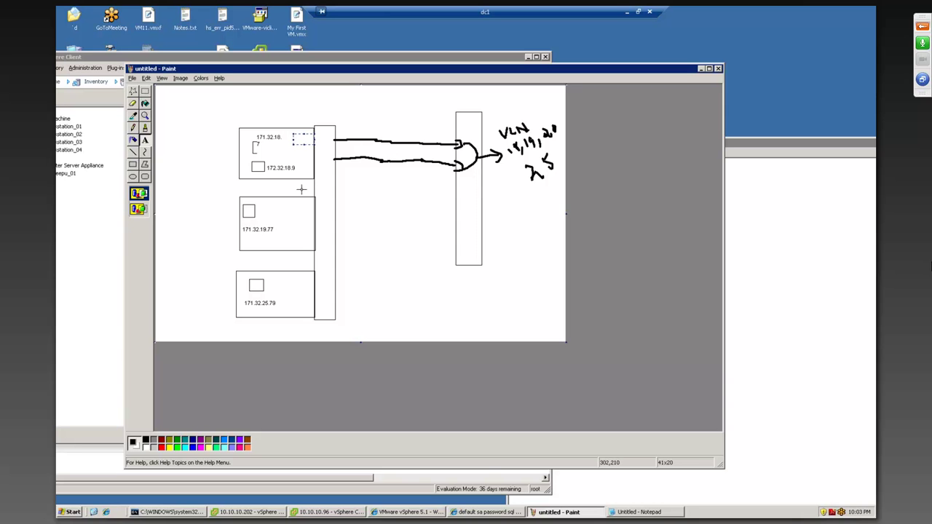
Step: Add a Virtual Machine port group with Network Label VLAN25 and VLAN ID 25 in vSwitch0 properties
{"action": "left_click", "coordinate": [94, 190]}
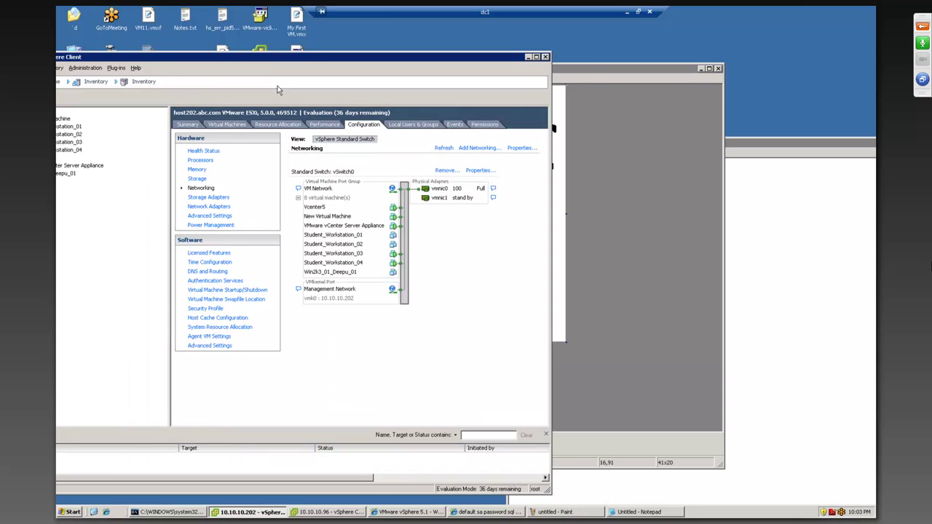
{"action": "left_click_drag", "start_coordinate": [308, 56], "coordinate": [351, 38]}
{"action": "left_click", "coordinate": [521, 152]}
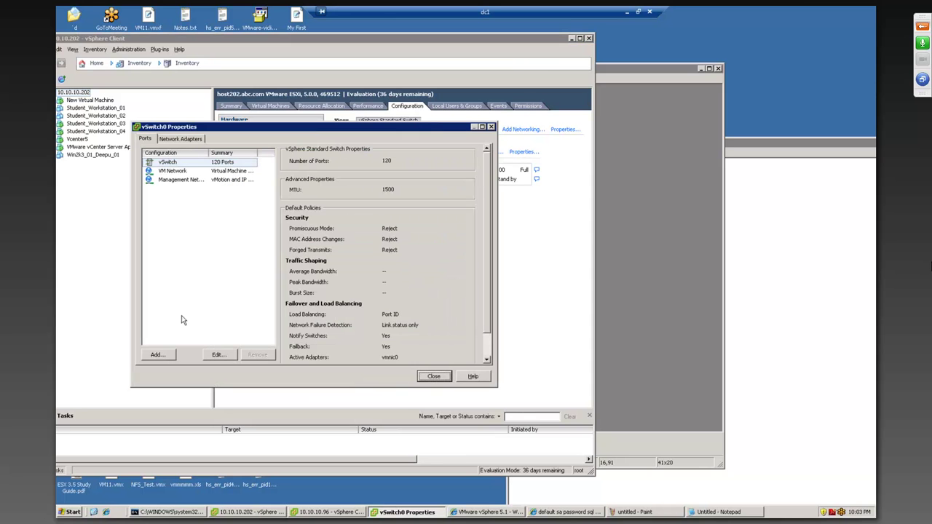
{"action": "left_click", "coordinate": [163, 354]}
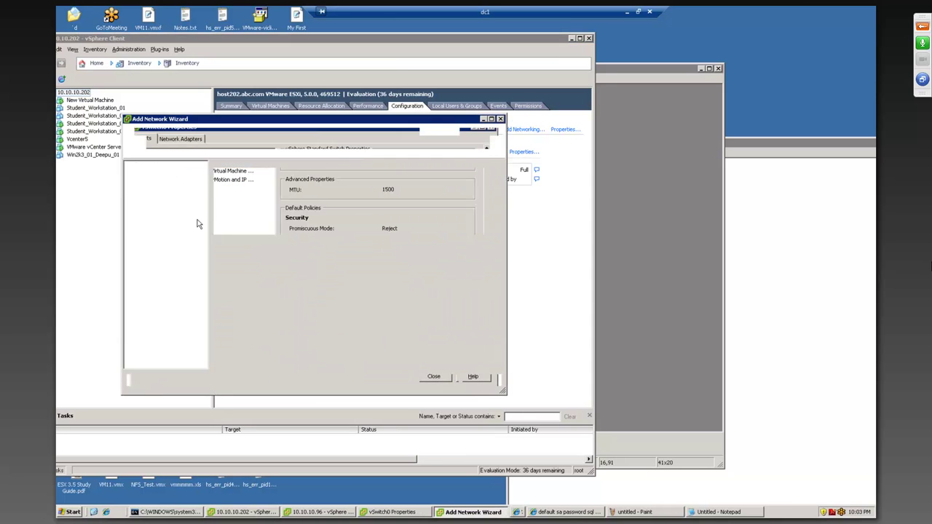
{"action": "left_click", "coordinate": [439, 386]}
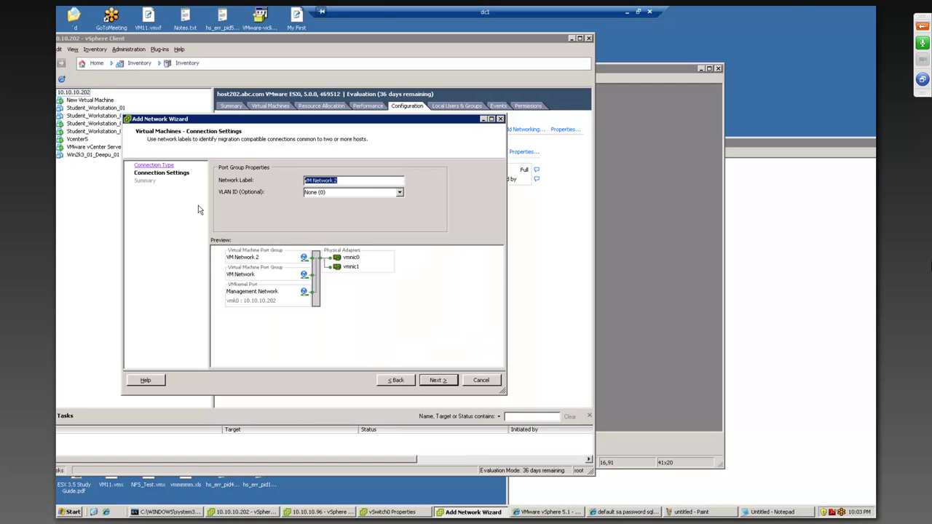
{"action": "type", "text": "VLAN25"}
{"action": "left_click", "coordinate": [346, 193]}
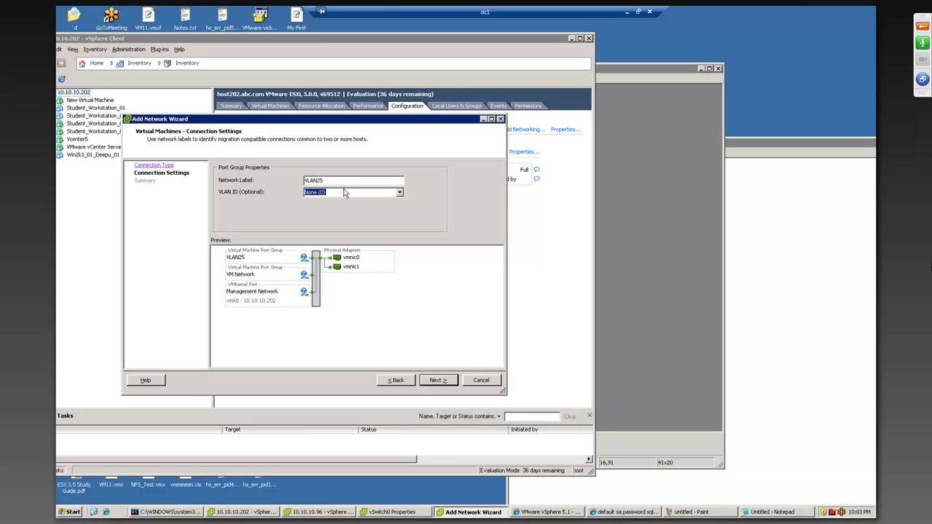
{"action": "type", "text": "25"}
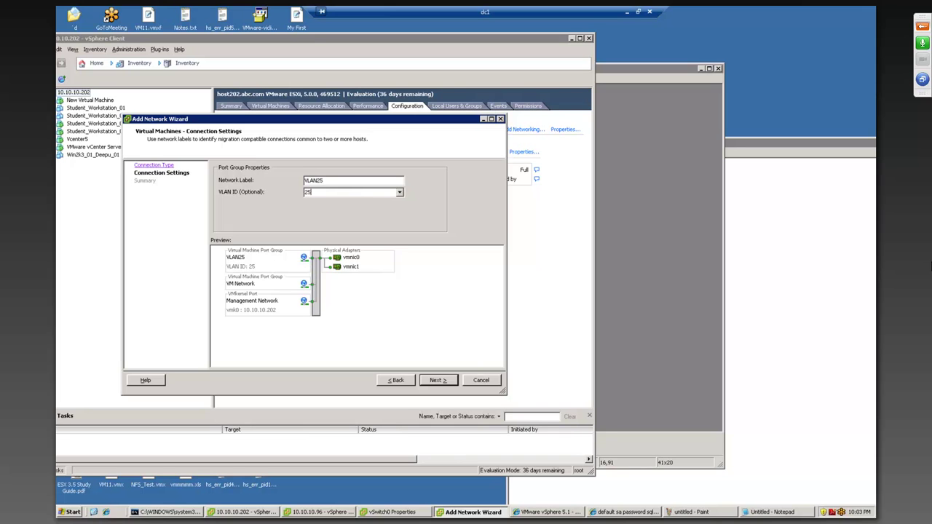
{"action": "left_click", "coordinate": [435, 380]}
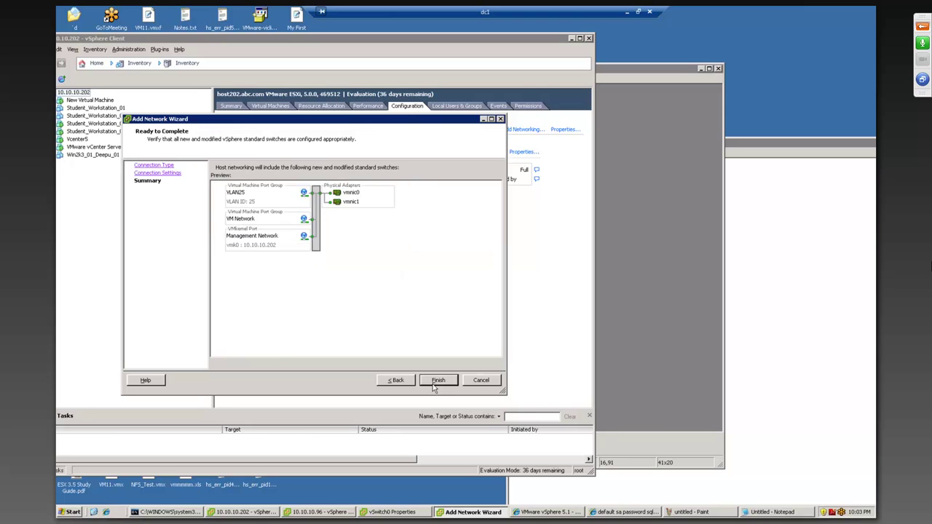
{"action": "left_click", "coordinate": [437, 382]}
{"action": "left_click", "coordinate": [445, 380]}
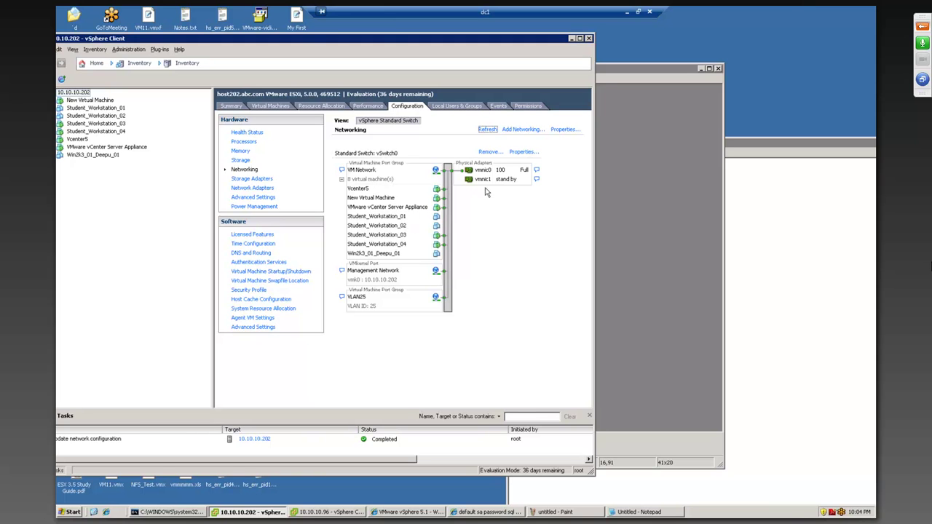
Step: Edit the VM Network port group in vSwitch0 properties to use VLAN ID 10
{"action": "left_click", "coordinate": [522, 151]}
{"action": "left_click", "coordinate": [180, 172]}
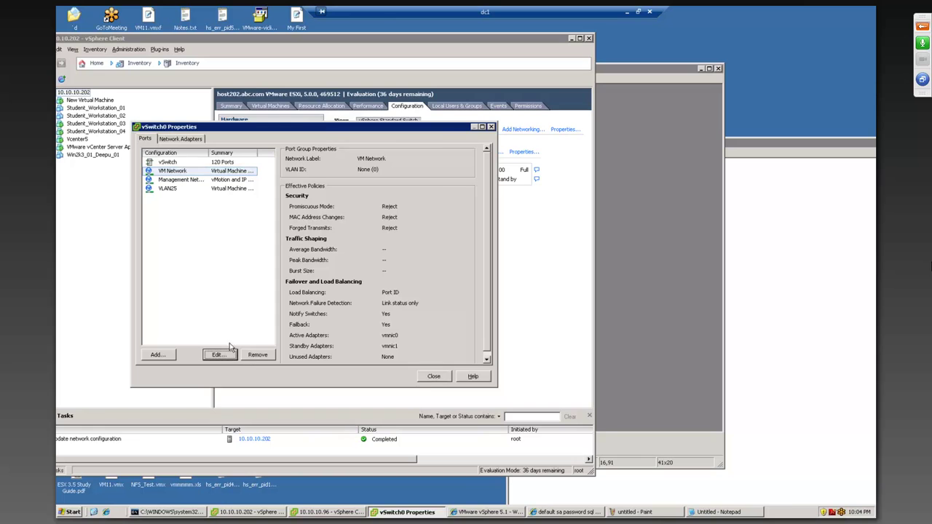
{"action": "key", "text": "Return"}
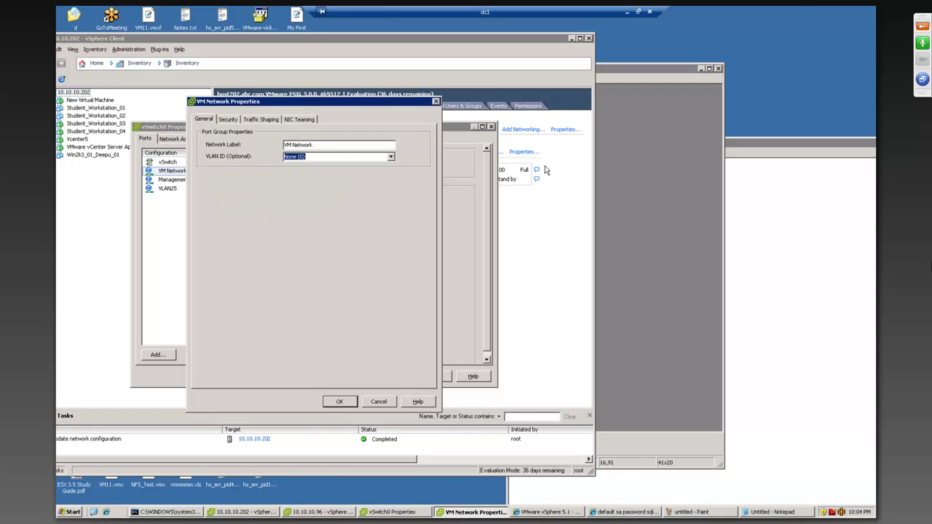
{"action": "type", "text": "10"}
{"action": "left_click", "coordinate": [339, 402]}
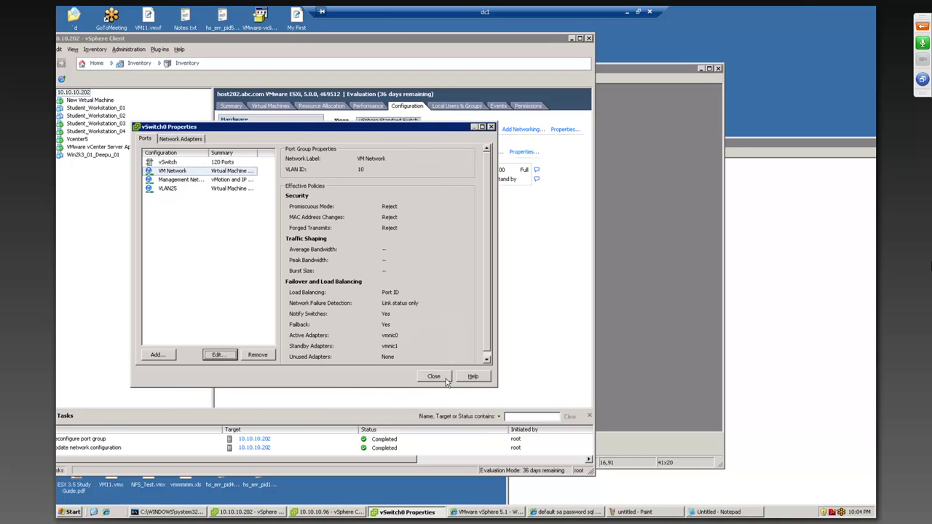
{"action": "left_click", "coordinate": [435, 377]}
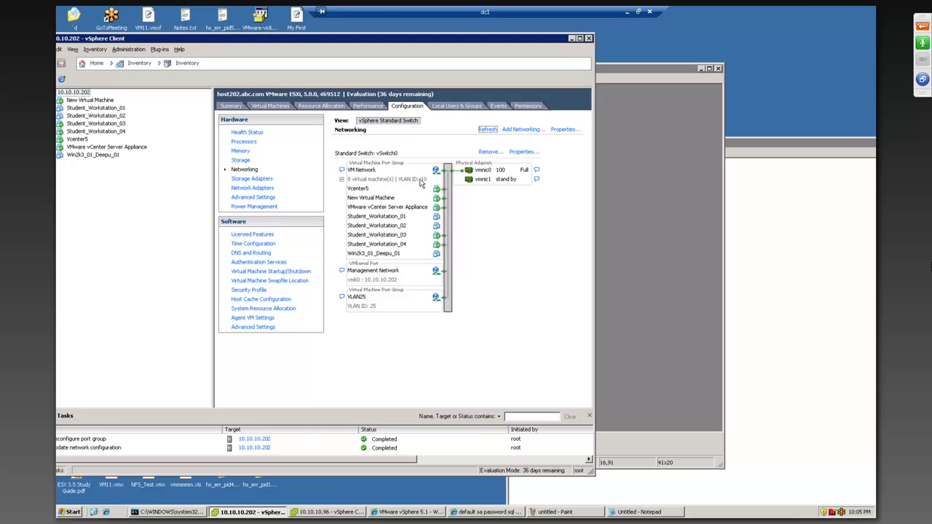
Step: Clear the VLAN ID from the VM Network port group in vSwitch0 properties, leaving it untagged
{"action": "left_click", "coordinate": [522, 151]}
{"action": "left_click", "coordinate": [180, 172]}
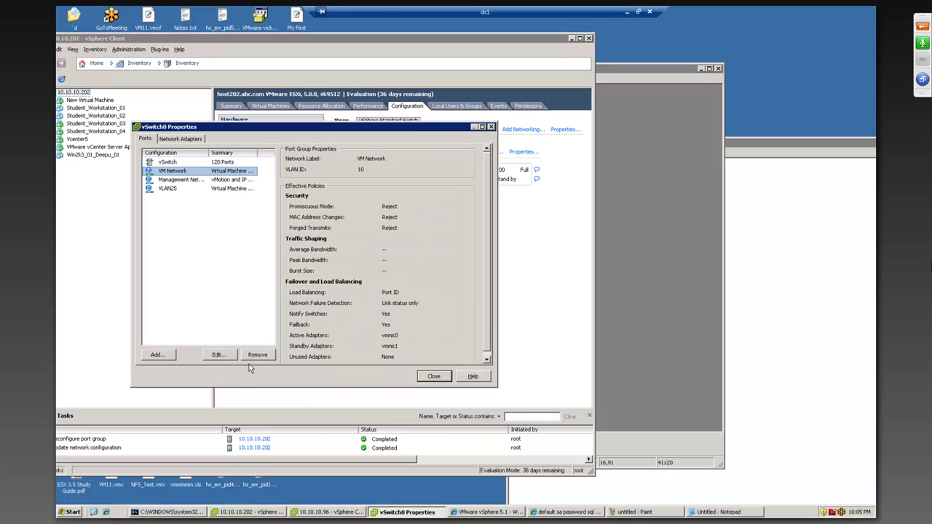
{"action": "left_click", "coordinate": [218, 354]}
{"action": "key", "text": "Tab"}
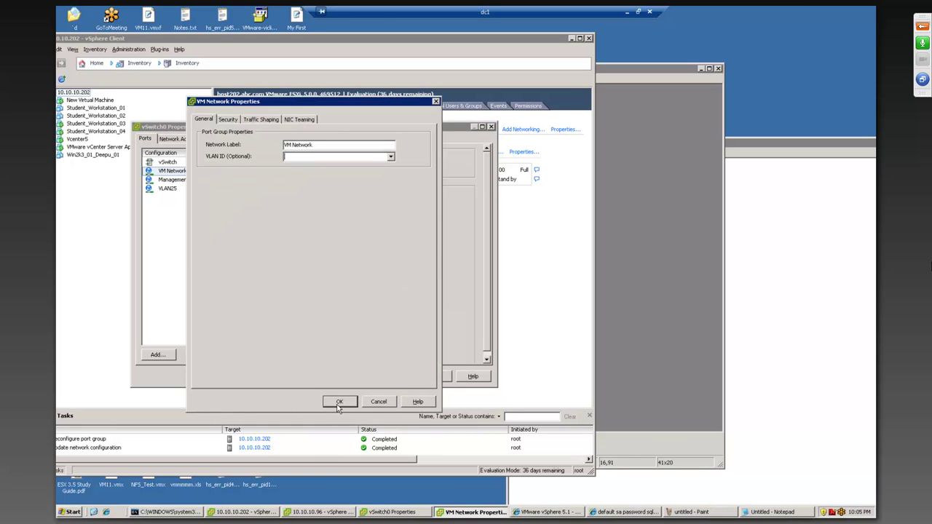
{"action": "left_click", "coordinate": [339, 401]}
{"action": "left_click", "coordinate": [434, 377]}
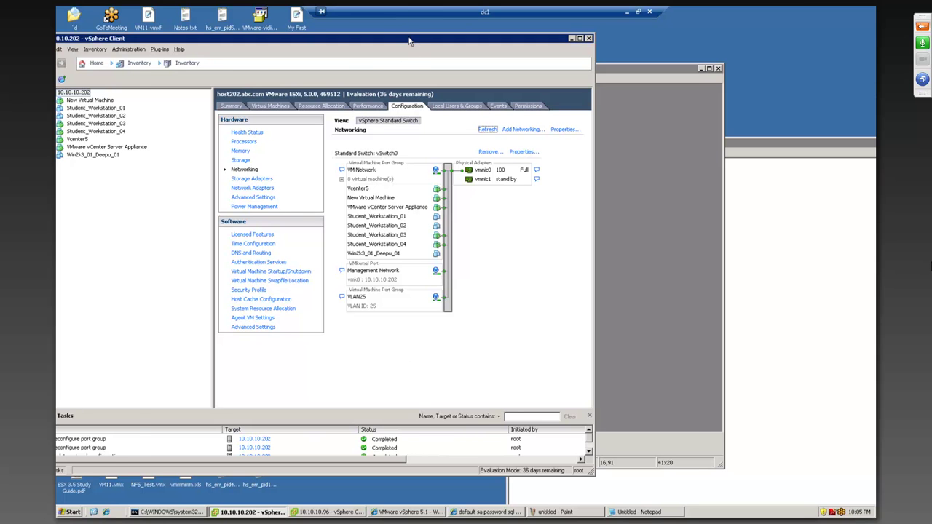
{"action": "left_click_drag", "start_coordinate": [435, 39], "coordinate": [522, 50]}
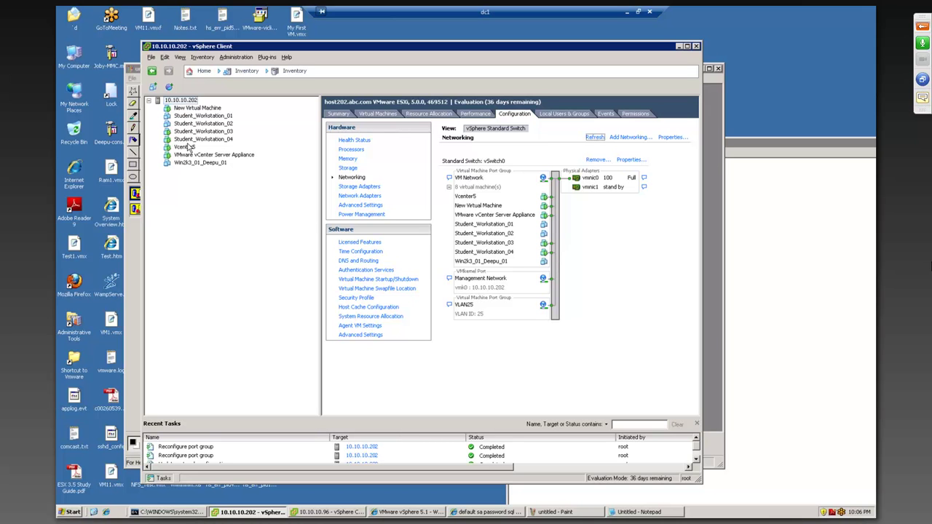
{"action": "left_click", "coordinate": [923, 99]}
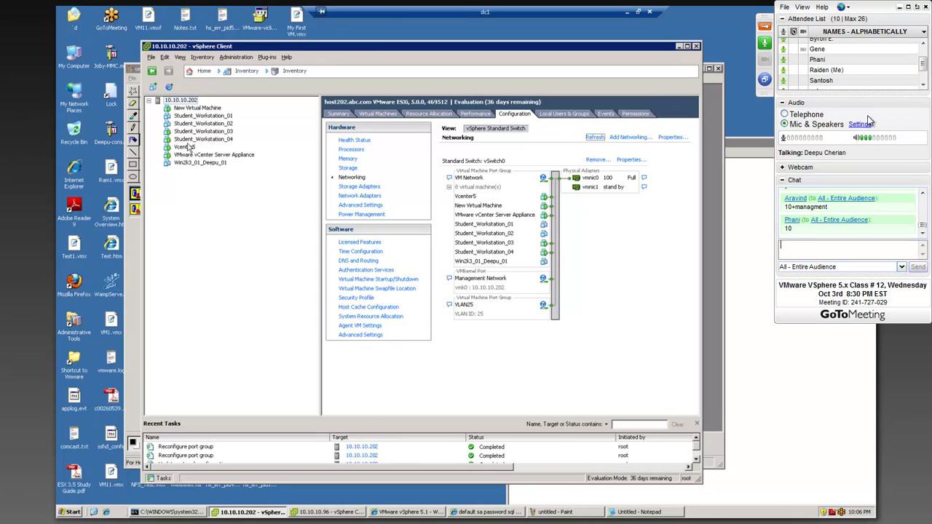
{"action": "left_click", "coordinate": [922, 195]}
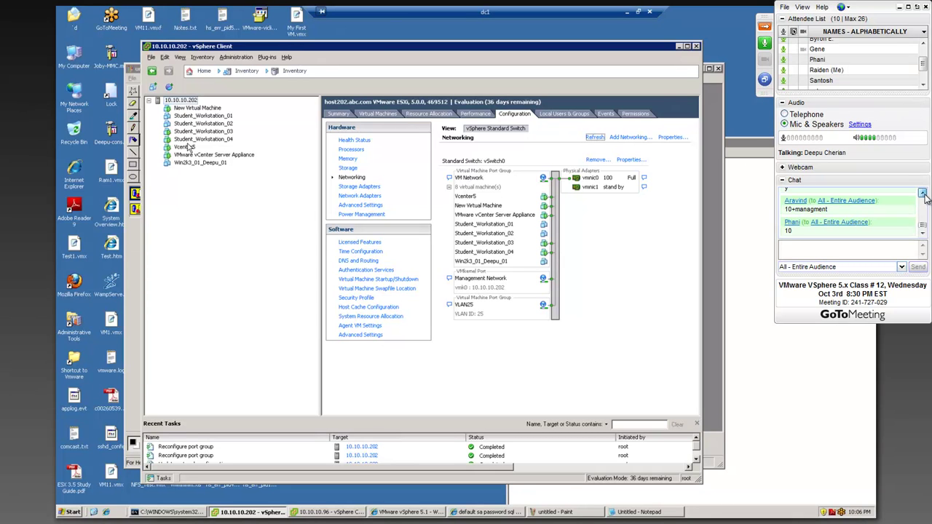
{"action": "scroll", "coordinate": [925, 198], "scroll_direction": "down", "scroll_amount": 2}
{"action": "left_click", "coordinate": [923, 233]}
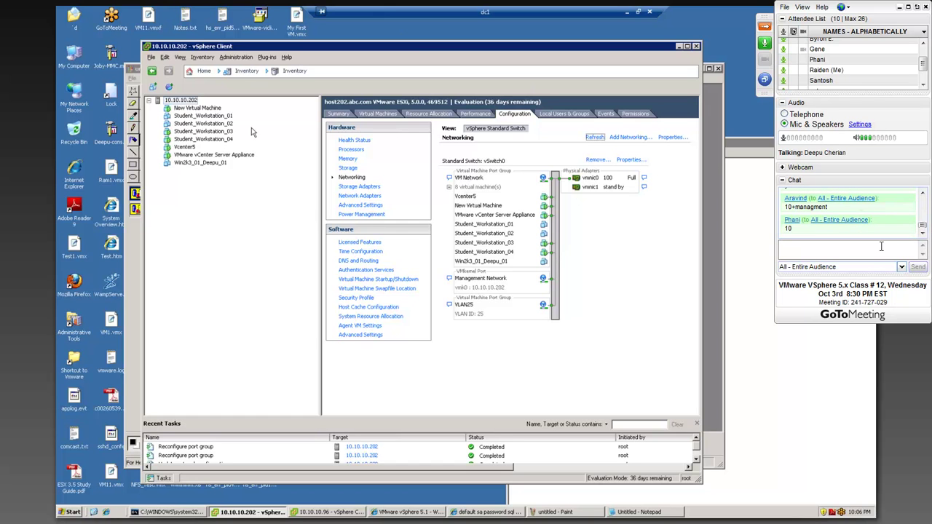
{"action": "left_click", "coordinate": [764, 29]}
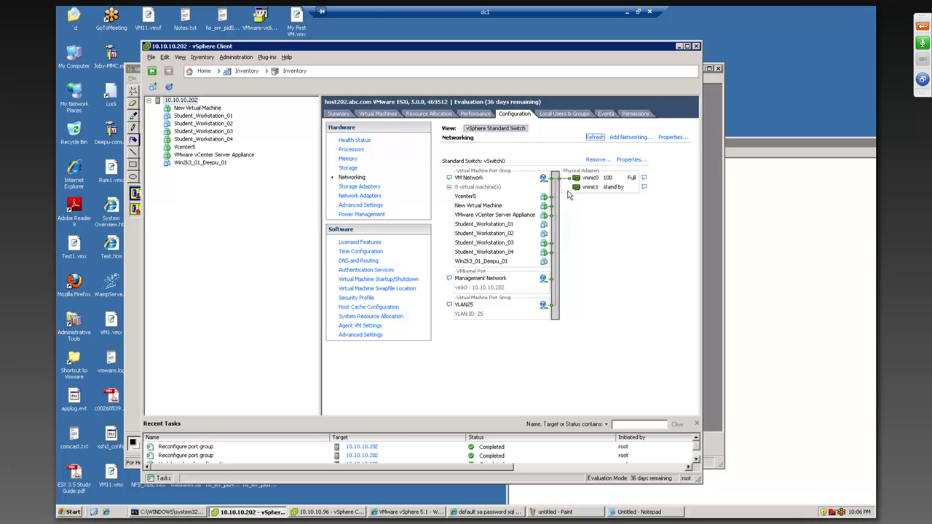
Step: Check and close vSwitch0 properties, then exit full screen to the windowed GoToMeeting viewer
{"action": "left_click", "coordinate": [625, 161]}
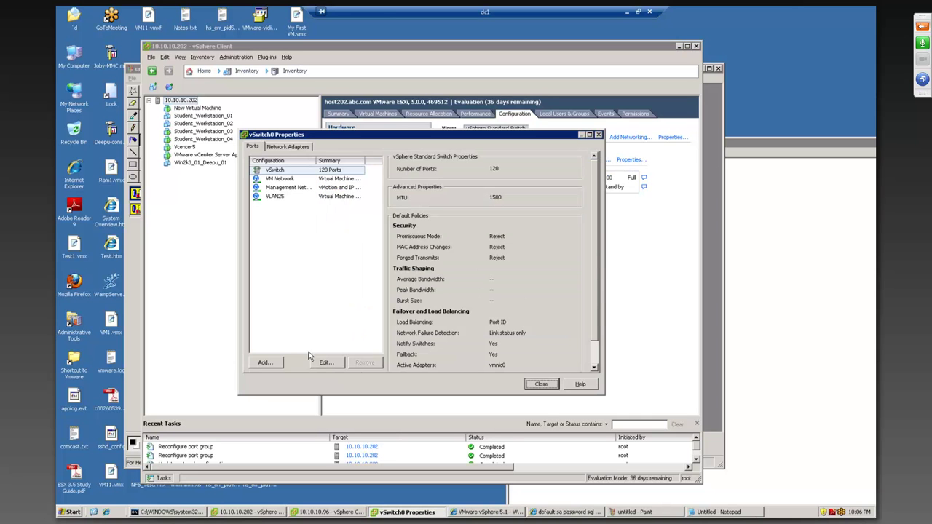
{"action": "left_click", "coordinate": [541, 383]}
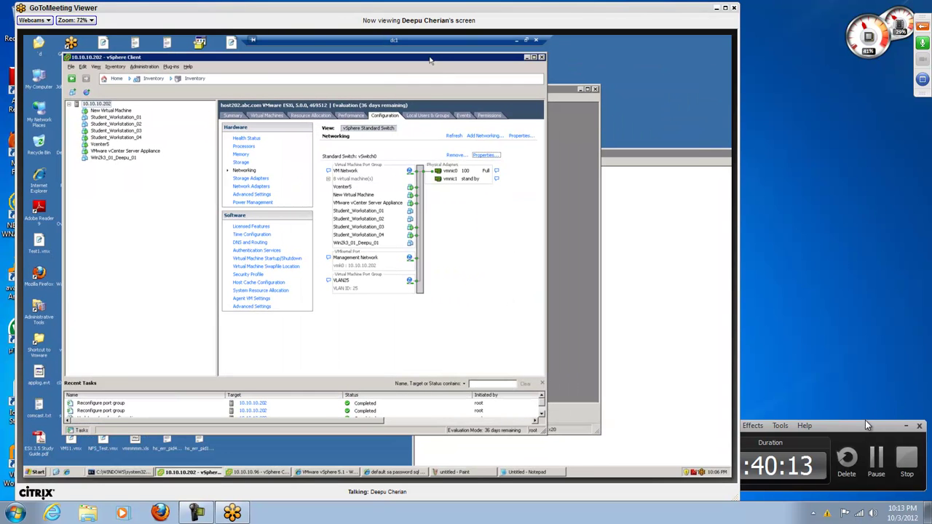
{"action": "left_click", "coordinate": [865, 421]}
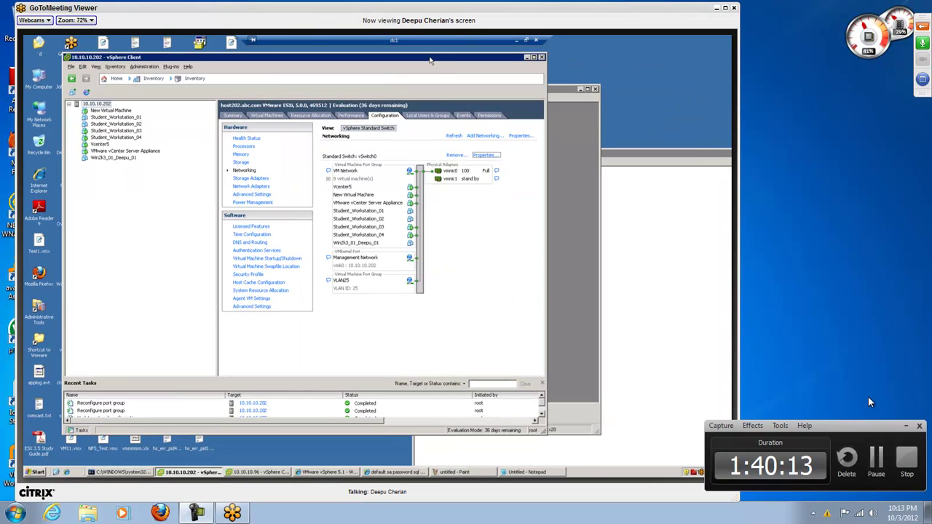
Step: Show the Control Panel and draft 'Good Night.' in chat to the entire audience
{"action": "left_click", "coordinate": [922, 26]}
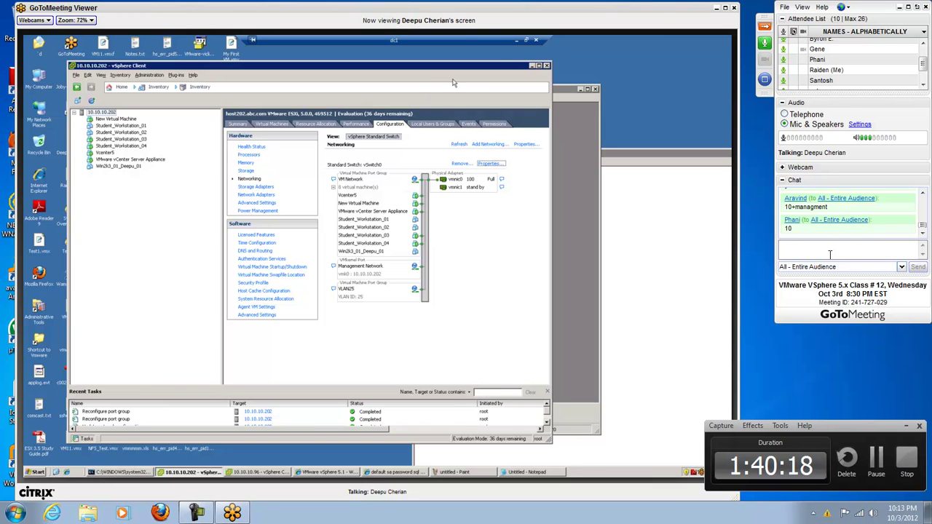
{"action": "type", "text": "G"}
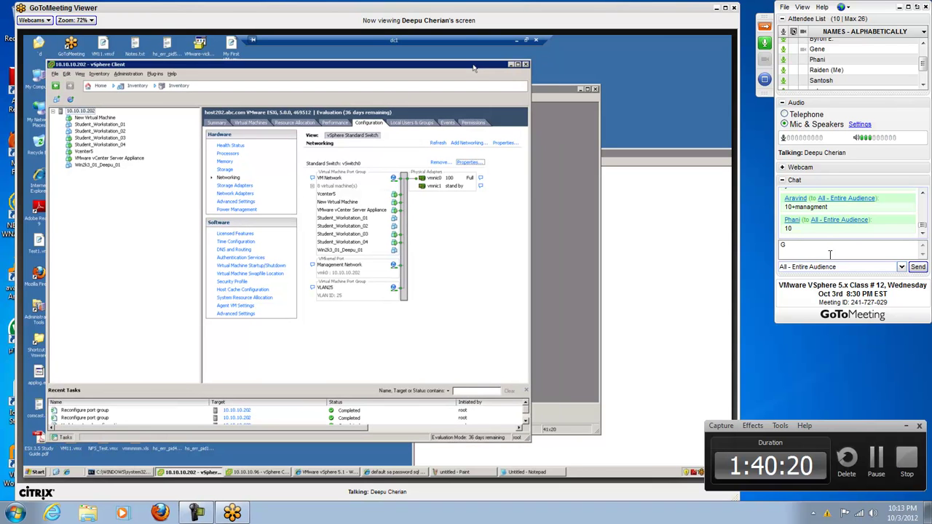
{"action": "type", "text": "ood //////////nig"}
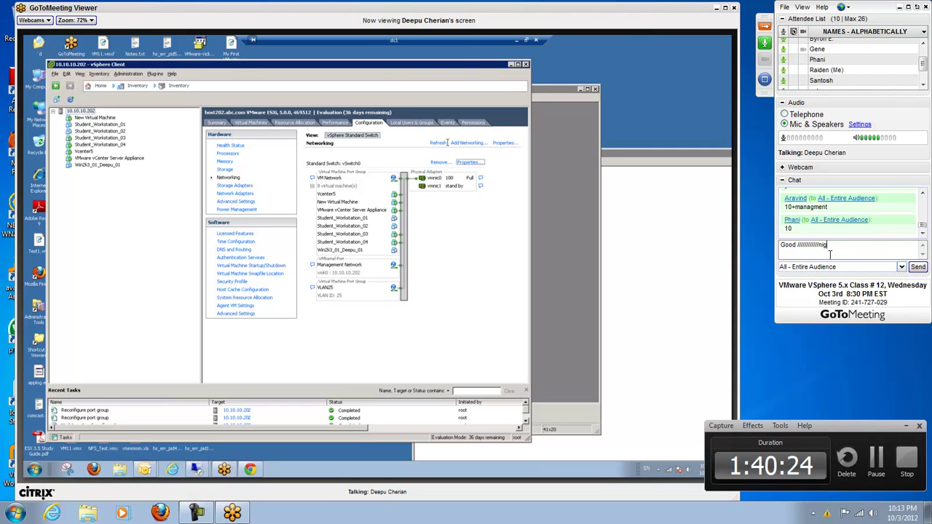
{"action": "key", "text": "BackSpace"}
{"action": "key", "text": "BackSpace"}
{"action": "key", "text": "BackSpace"}
{"action": "key", "text": "BackSpace"}
{"action": "key", "text": "BackSpace"}
{"action": "key", "text": "BackSpace"}
{"action": "key", "text": "BackSpace"}
{"action": "key", "text": "BackSpace"}
{"action": "key", "text": "BackSpace"}
{"action": "key", "text": "BackSpace"}
{"action": "key", "text": "BackSpace"}
{"action": "key", "text": "BackSpace"}
{"action": "key", "text": "BackSpace"}
{"action": "type", "text": "N"}
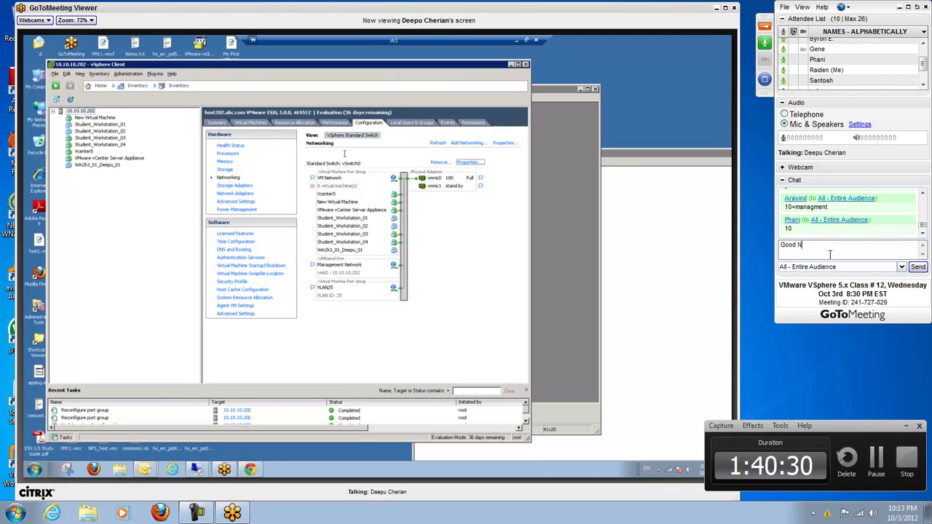
{"action": "type", "text": "ight."}
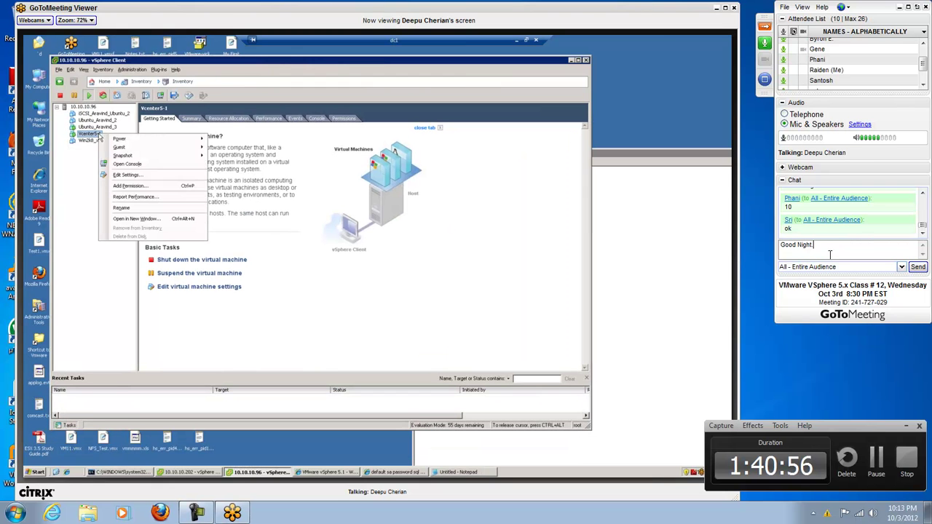
Step: Delete the unsent 'Good Night.' chat draft
{"action": "key", "text": "BackSpace"}
{"action": "key", "text": "BackSpace"}
{"action": "key", "text": "BackSpace"}
{"action": "key", "text": "BackSpace"}
{"action": "key", "text": "BackSpace"}
{"action": "key", "text": "BackSpace"}
{"action": "key", "text": "BackSpace"}
{"action": "key", "text": "BackSpace"}
{"action": "key", "text": "BackSpace"}
{"action": "key", "text": "BackSpace"}
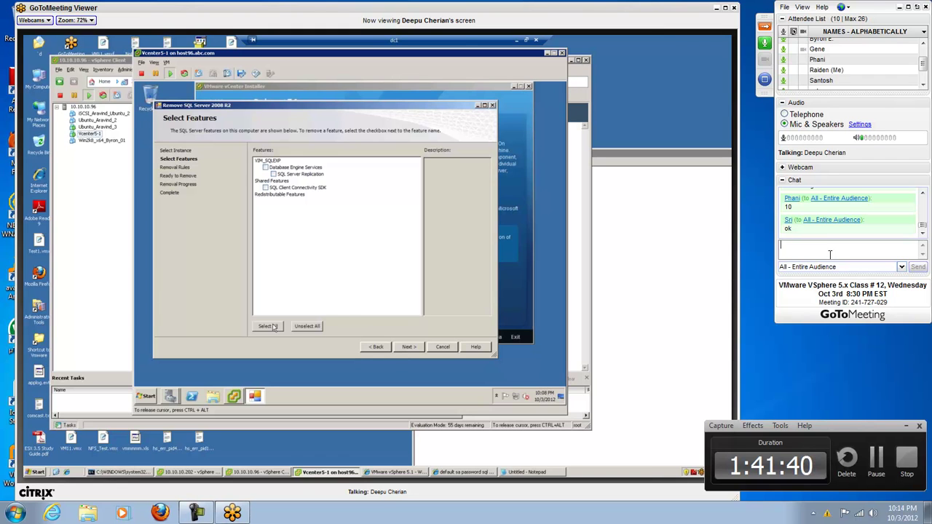
Step: Privately send one attendee the chat question 'You think I should record this?'
{"action": "left_click", "coordinate": [830, 267]}
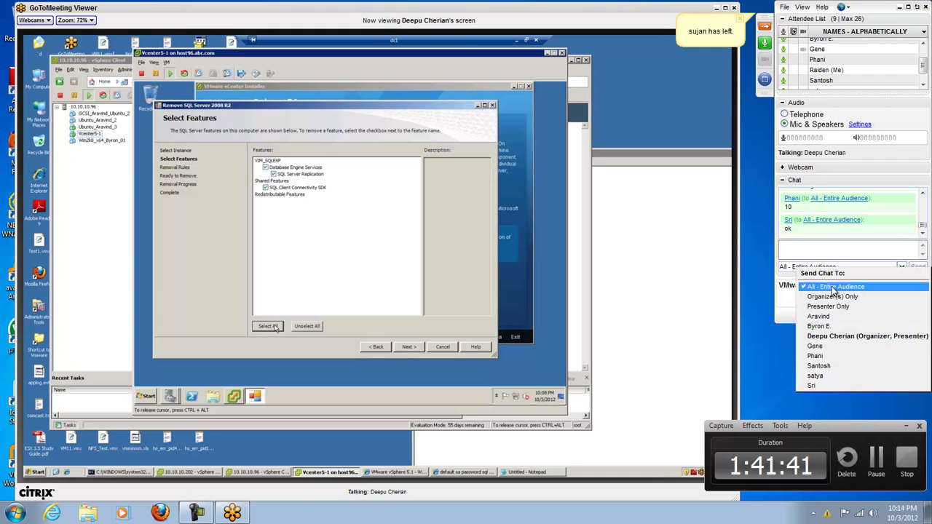
{"action": "left_click", "coordinate": [822, 326]}
{"action": "left_click", "coordinate": [837, 246]}
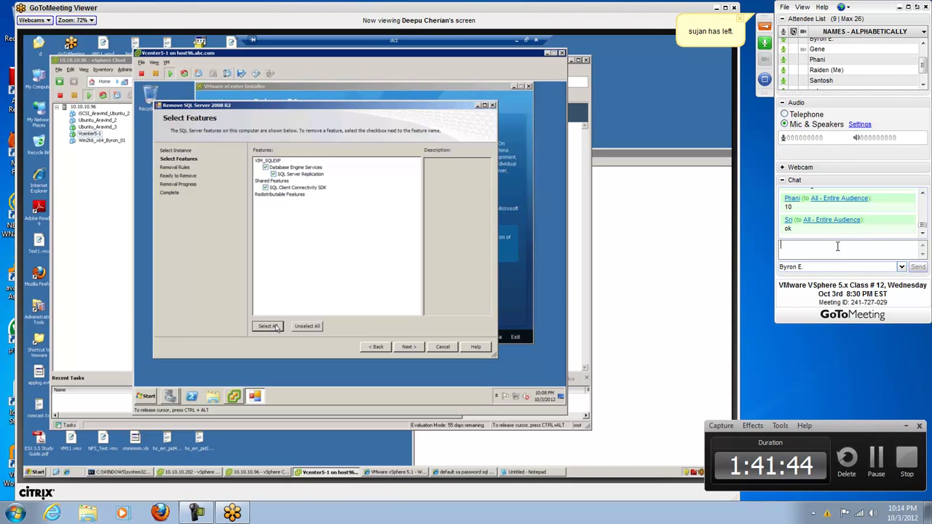
{"action": "type", "text": "You t"}
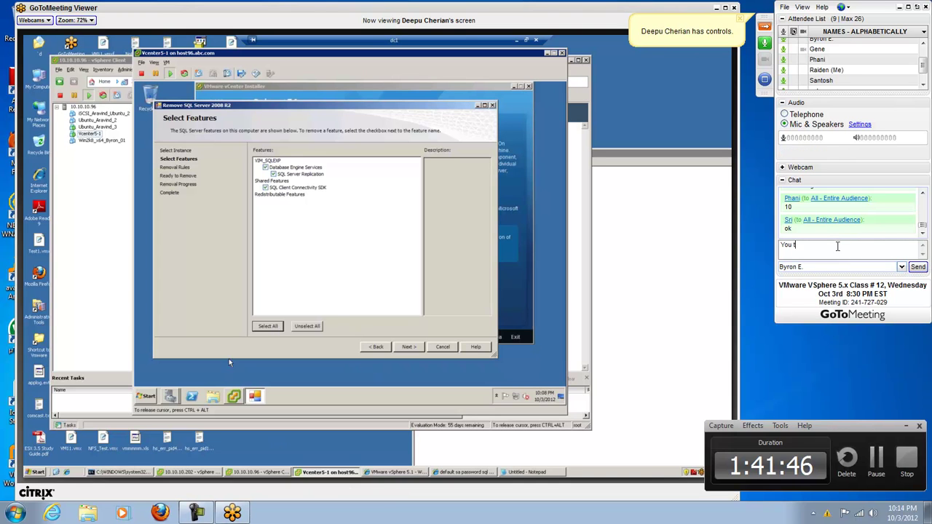
{"action": "type", "text": "hink I should reco"}
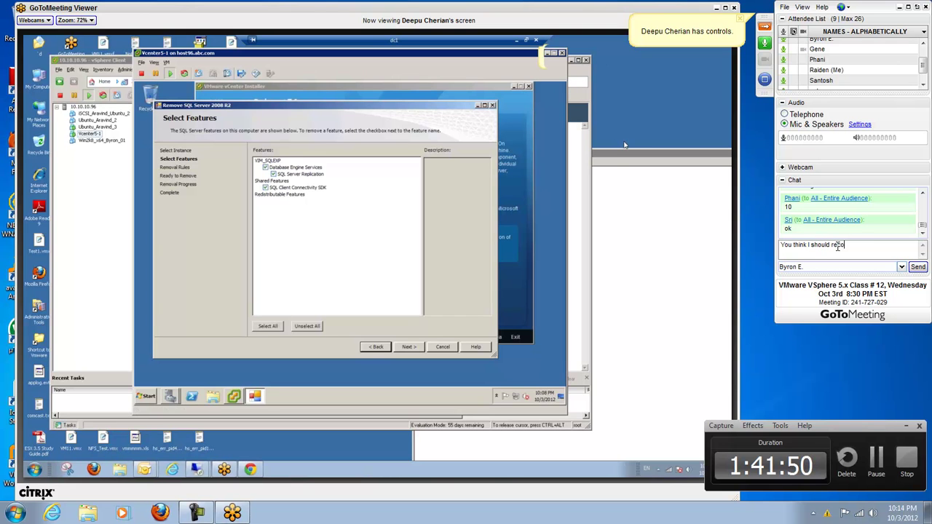
{"action": "type", "text": "rd this?"}
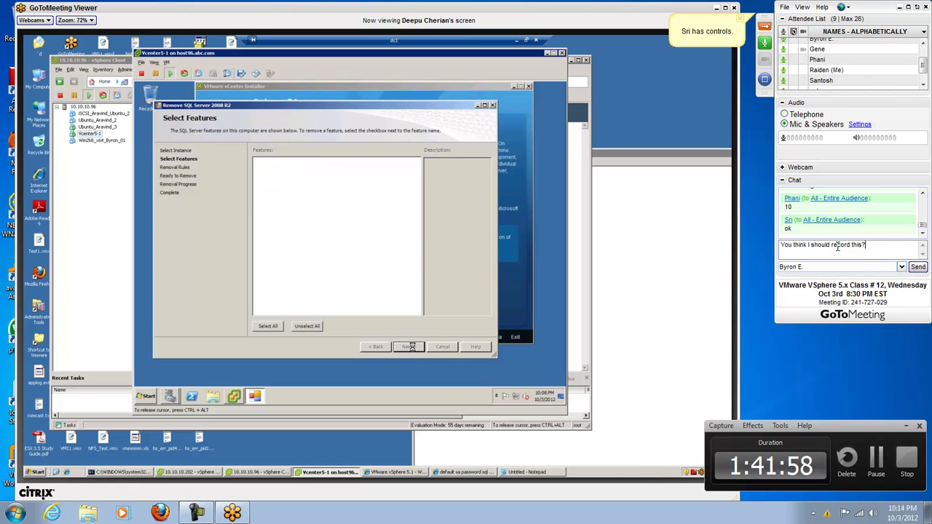
{"action": "key", "text": "Return"}
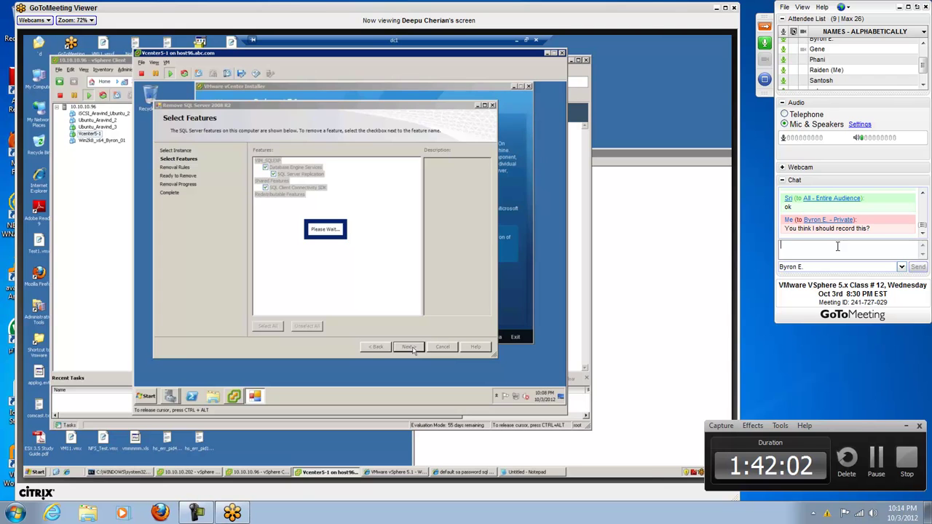
Step: Start a follow-up reply 'I don't see it be', then erase it unsent
{"action": "type", "text": "I don't see it being"}
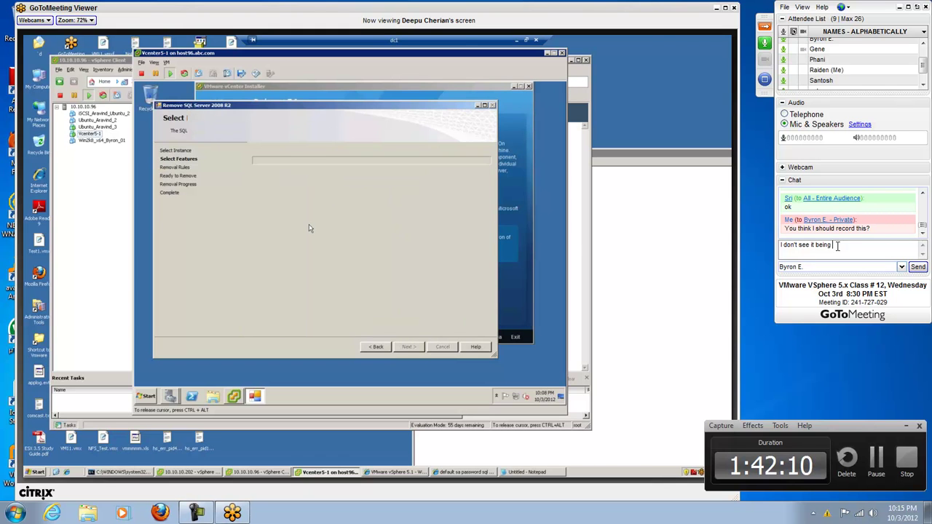
{"action": "key", "text": "BackSpace"}
{"action": "key", "text": "BackSpace"}
{"action": "key", "text": "BackSpace"}
{"action": "key", "text": "BackSpace"}
{"action": "key", "text": "BackSpace"}
{"action": "key", "text": "BackSpace"}
{"action": "key", "text": "BackSpace"}
{"action": "key", "text": "BackSpace"}
{"action": "key", "text": "BackSpace"}
{"action": "key", "text": "BackSpace"}
{"action": "key", "text": "BackSpace"}
{"action": "key", "text": "BackSpace"}
{"action": "key", "text": "BackSpace"}
{"action": "key", "text": "BackSpace"}
{"action": "key", "text": "BackSpace"}
{"action": "key", "text": "BackSpace"}
{"action": "key", "text": "BackSpace"}
{"action": "key", "text": "BackSpace"}
{"action": "key", "text": "BackSpace"}
{"action": "key", "text": "BackSpace"}
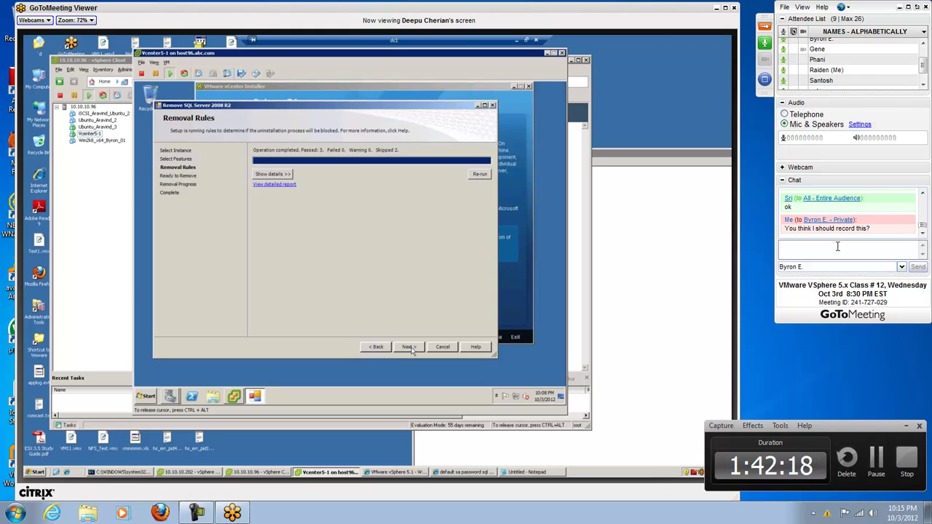
{"action": "left_click", "coordinate": [410, 347]}
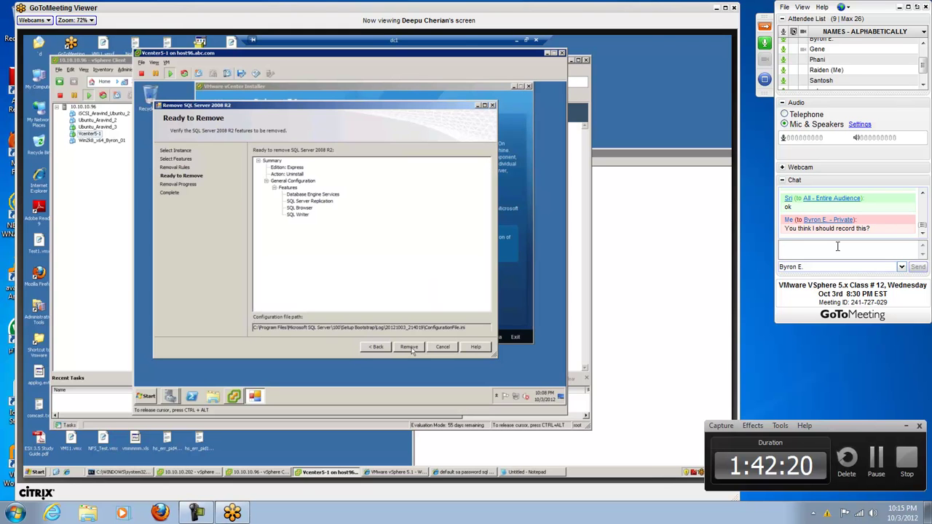
Step: Scroll the chat history and begin the reply 'I'll give it 15 minutes, if it seems to…'
{"action": "left_click", "coordinate": [410, 347]}
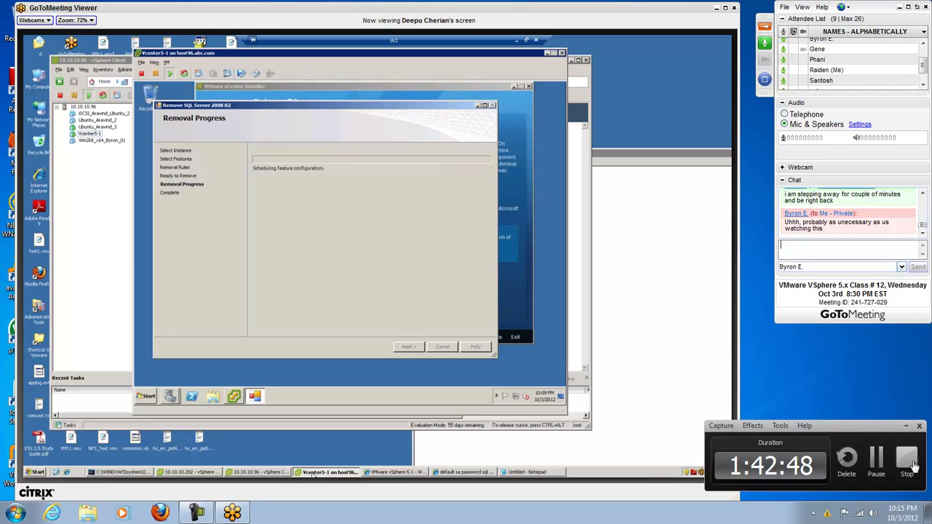
{"action": "left_click", "coordinate": [922, 194]}
{"action": "left_click", "coordinate": [923, 194]}
{"action": "left_click", "coordinate": [923, 195]}
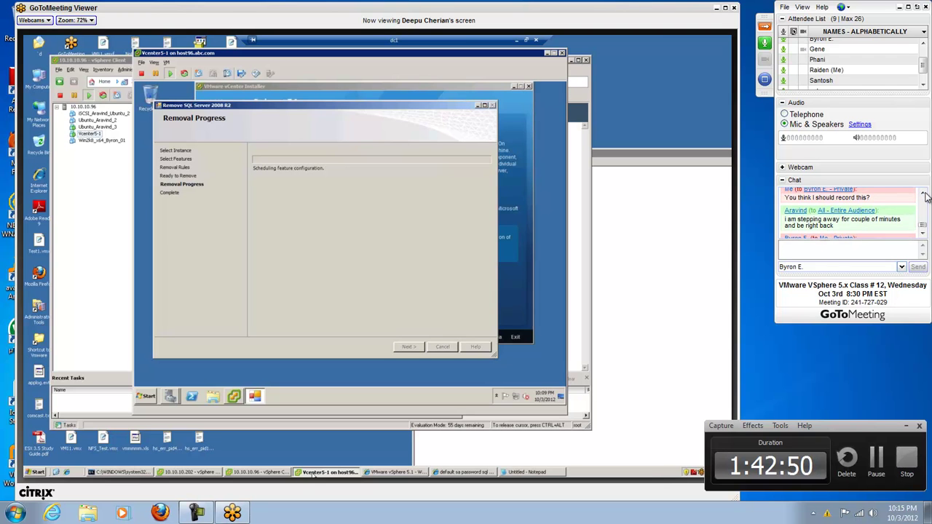
{"action": "left_click_drag", "start_coordinate": [922, 224], "coordinate": [922, 232]}
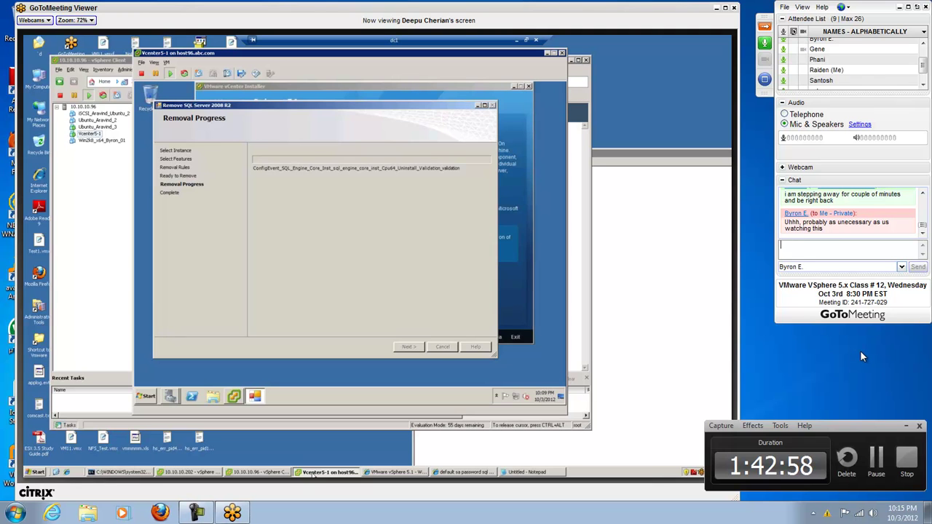
{"action": "type", "text": "I'll"}
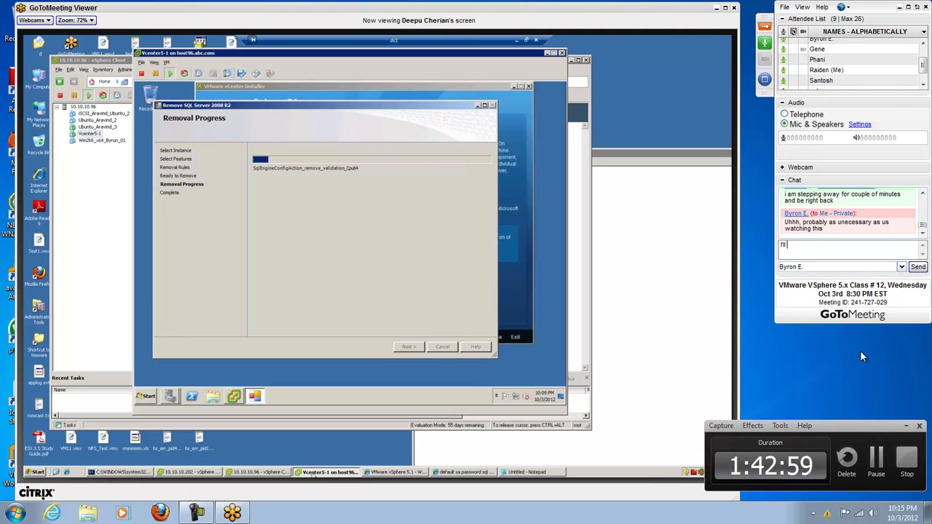
{"action": "type", "text": " give it 15 minutes,"}
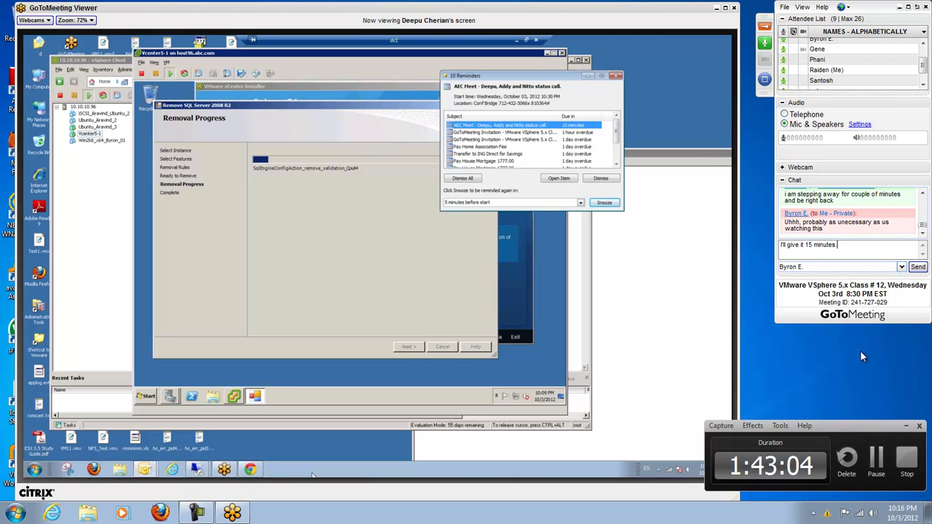
{"action": "type", "text": " if it seems to e"}
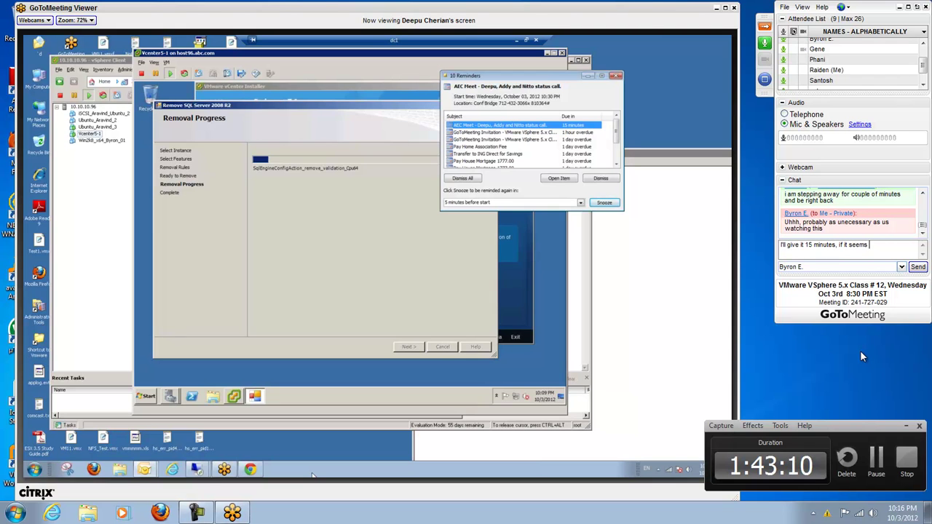
Step: Trim the draft to 'I'll give it 15 minutes.' and send it privately
{"action": "key", "text": "BackSpace"}
{"action": "type", "text": "be"}
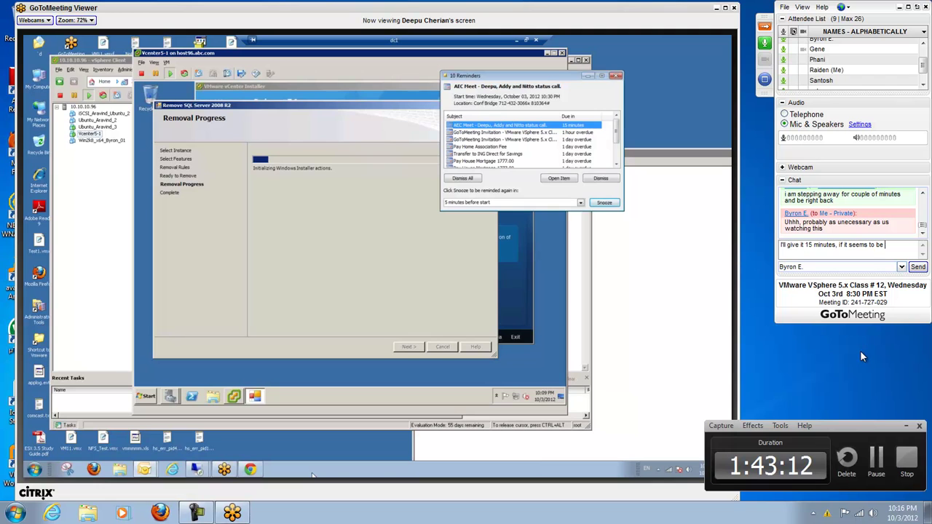
{"action": "type", "text": " just dumbness "}
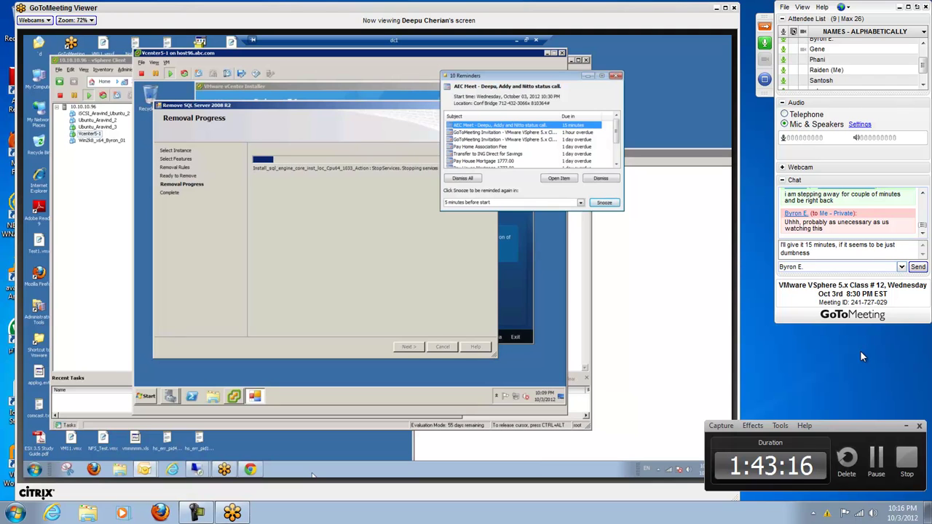
{"action": "type", "text": "("}
{"action": "type", "text": "f"}
{"action": "key", "text": "BackSpace"}
{"action": "key", "text": "BackSpace"}
{"action": "key", "text": "BackSpace"}
{"action": "key", "text": "BackSpace"}
{"action": "key", "text": "BackSpace"}
{"action": "key", "text": "BackSpace"}
{"action": "key", "text": "BackSpace"}
{"action": "key", "text": "BackSpace"}
{"action": "key", "text": "BackSpace"}
{"action": "key", "text": "BackSpace"}
{"action": "key", "text": "BackSpace"}
{"action": "key", "text": "BackSpace"}
{"action": "key", "text": "BackSpace"}
{"action": "key", "text": "BackSpace"}
{"action": "key", "text": "BackSpace"}
{"action": "key", "text": "BackSpace"}
{"action": "key", "text": "BackSpace"}
{"action": "key", "text": "BackSpace"}
{"action": "key", "text": "BackSpace"}
{"action": "key", "text": "BackSpace"}
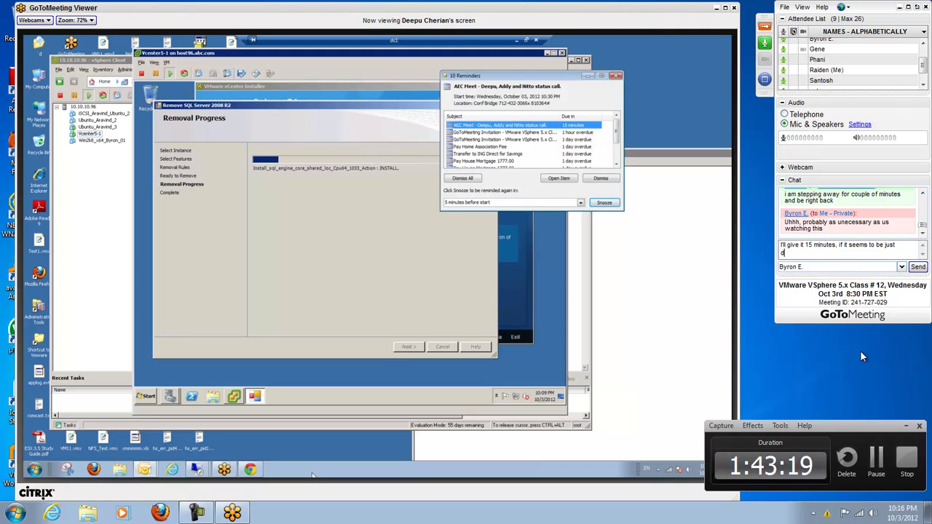
{"action": "key", "text": "BackSpace"}
{"action": "key", "text": "BackSpace"}
{"action": "key", "text": "BackSpace"}
{"action": "key", "text": "BackSpace"}
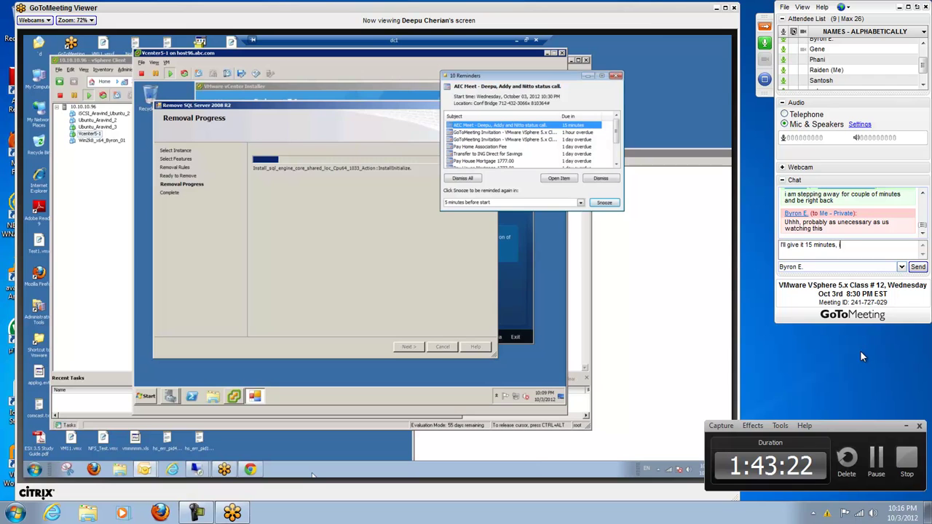
{"action": "type", "text": "."}
{"action": "key", "text": "Return"}
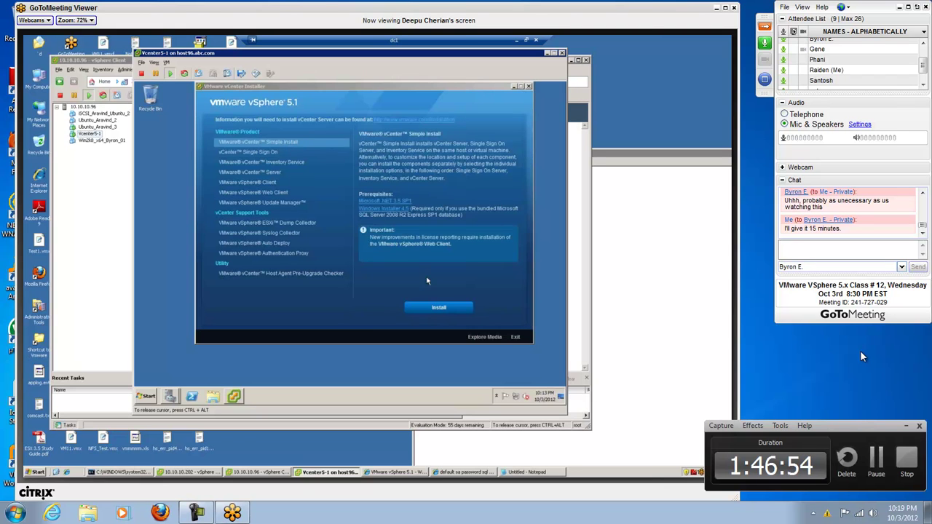
Step: Start the vCenter Simple Install from the vSphere 5.1 installer
{"action": "left_click", "coordinate": [430, 308]}
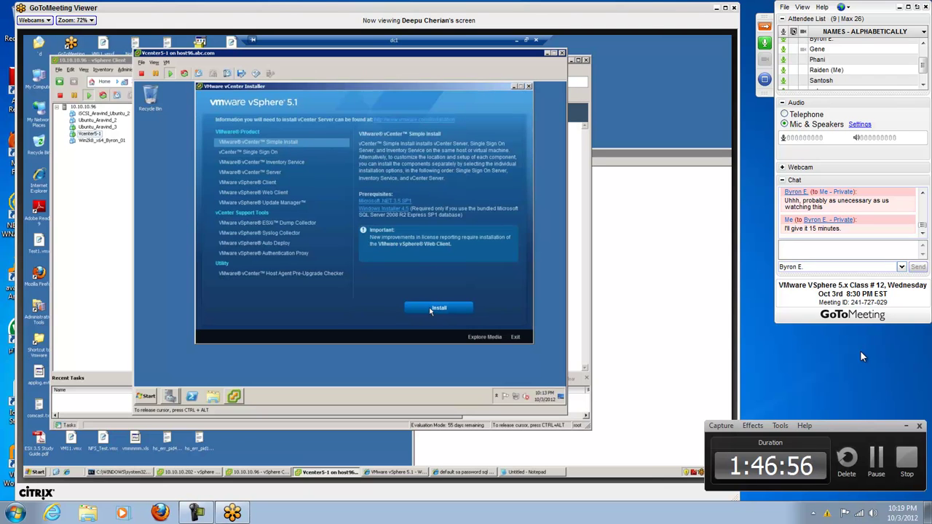